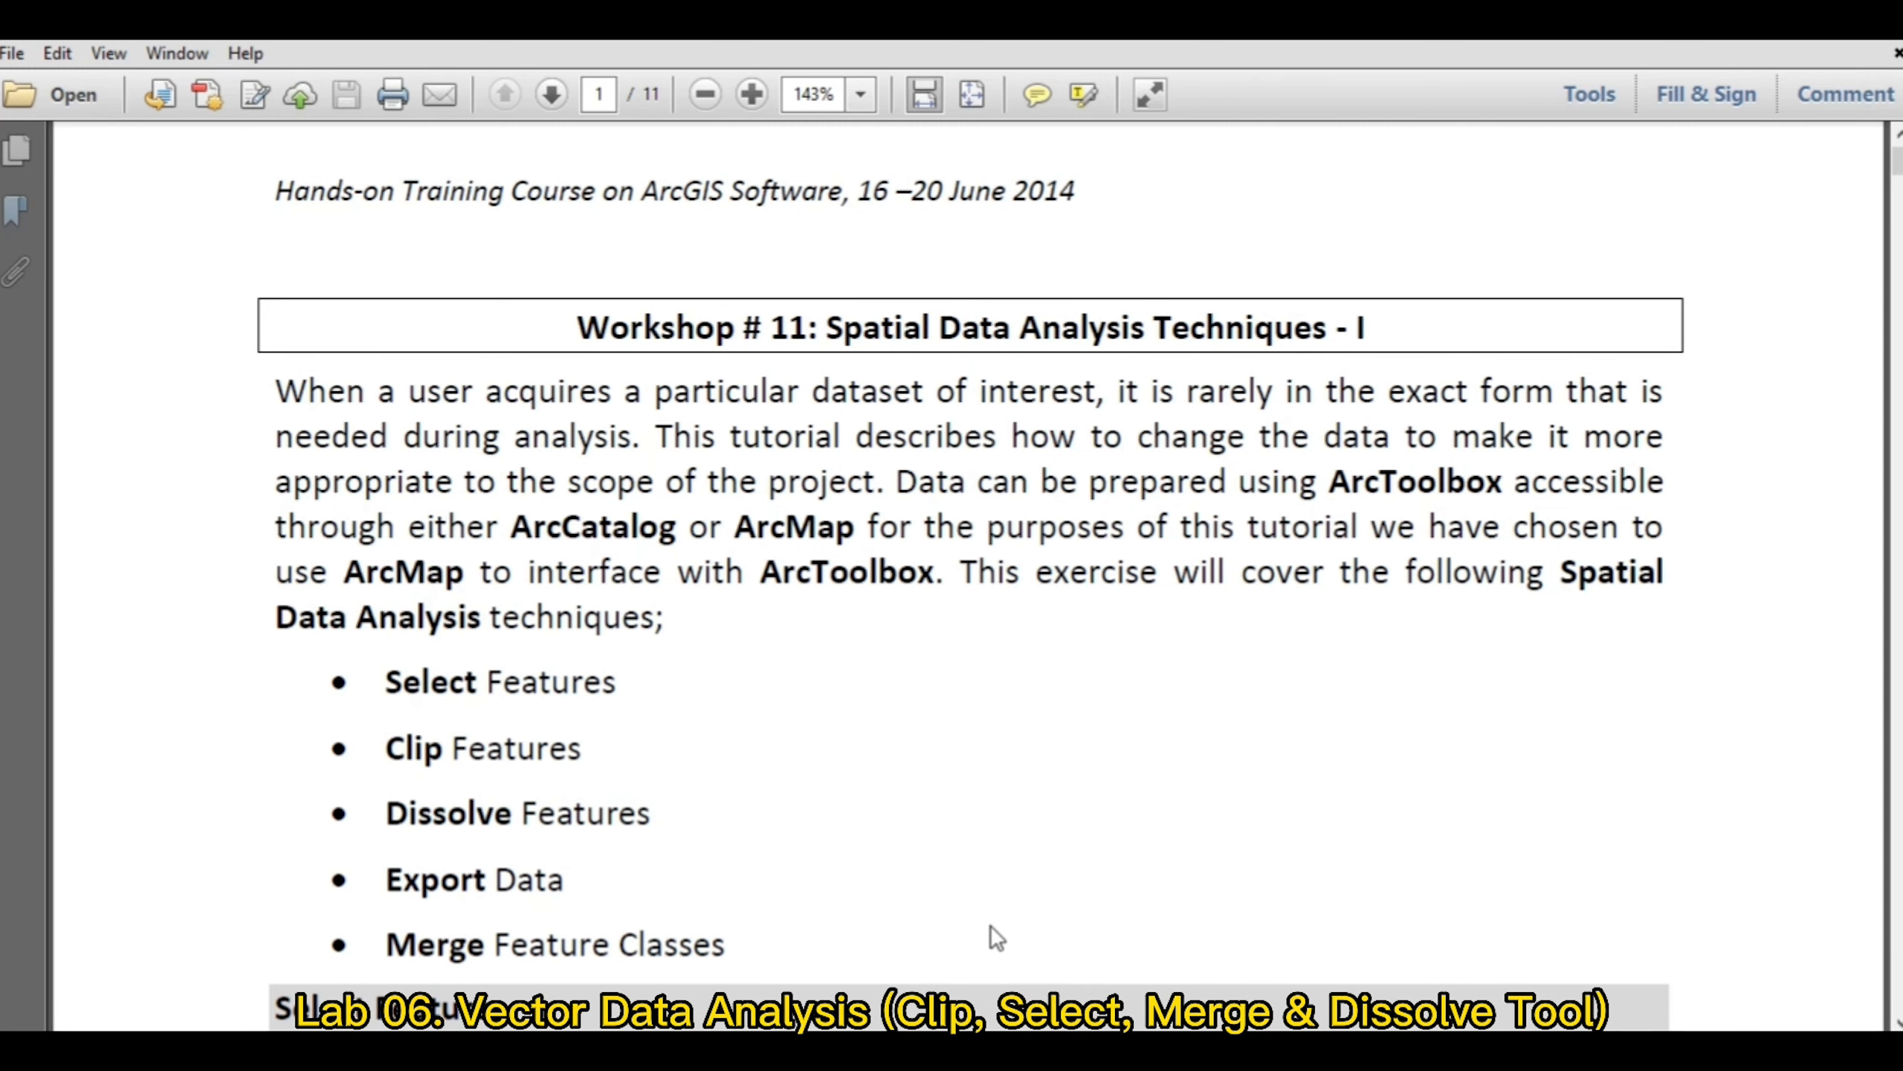
Step: Switch to ArcMap and repair the PAK_adm3 layer's data source with PAK_adm3.shp from the Lab 6 student Data\Files folder
mouse_move(924, 1050)
left_click(935, 875)
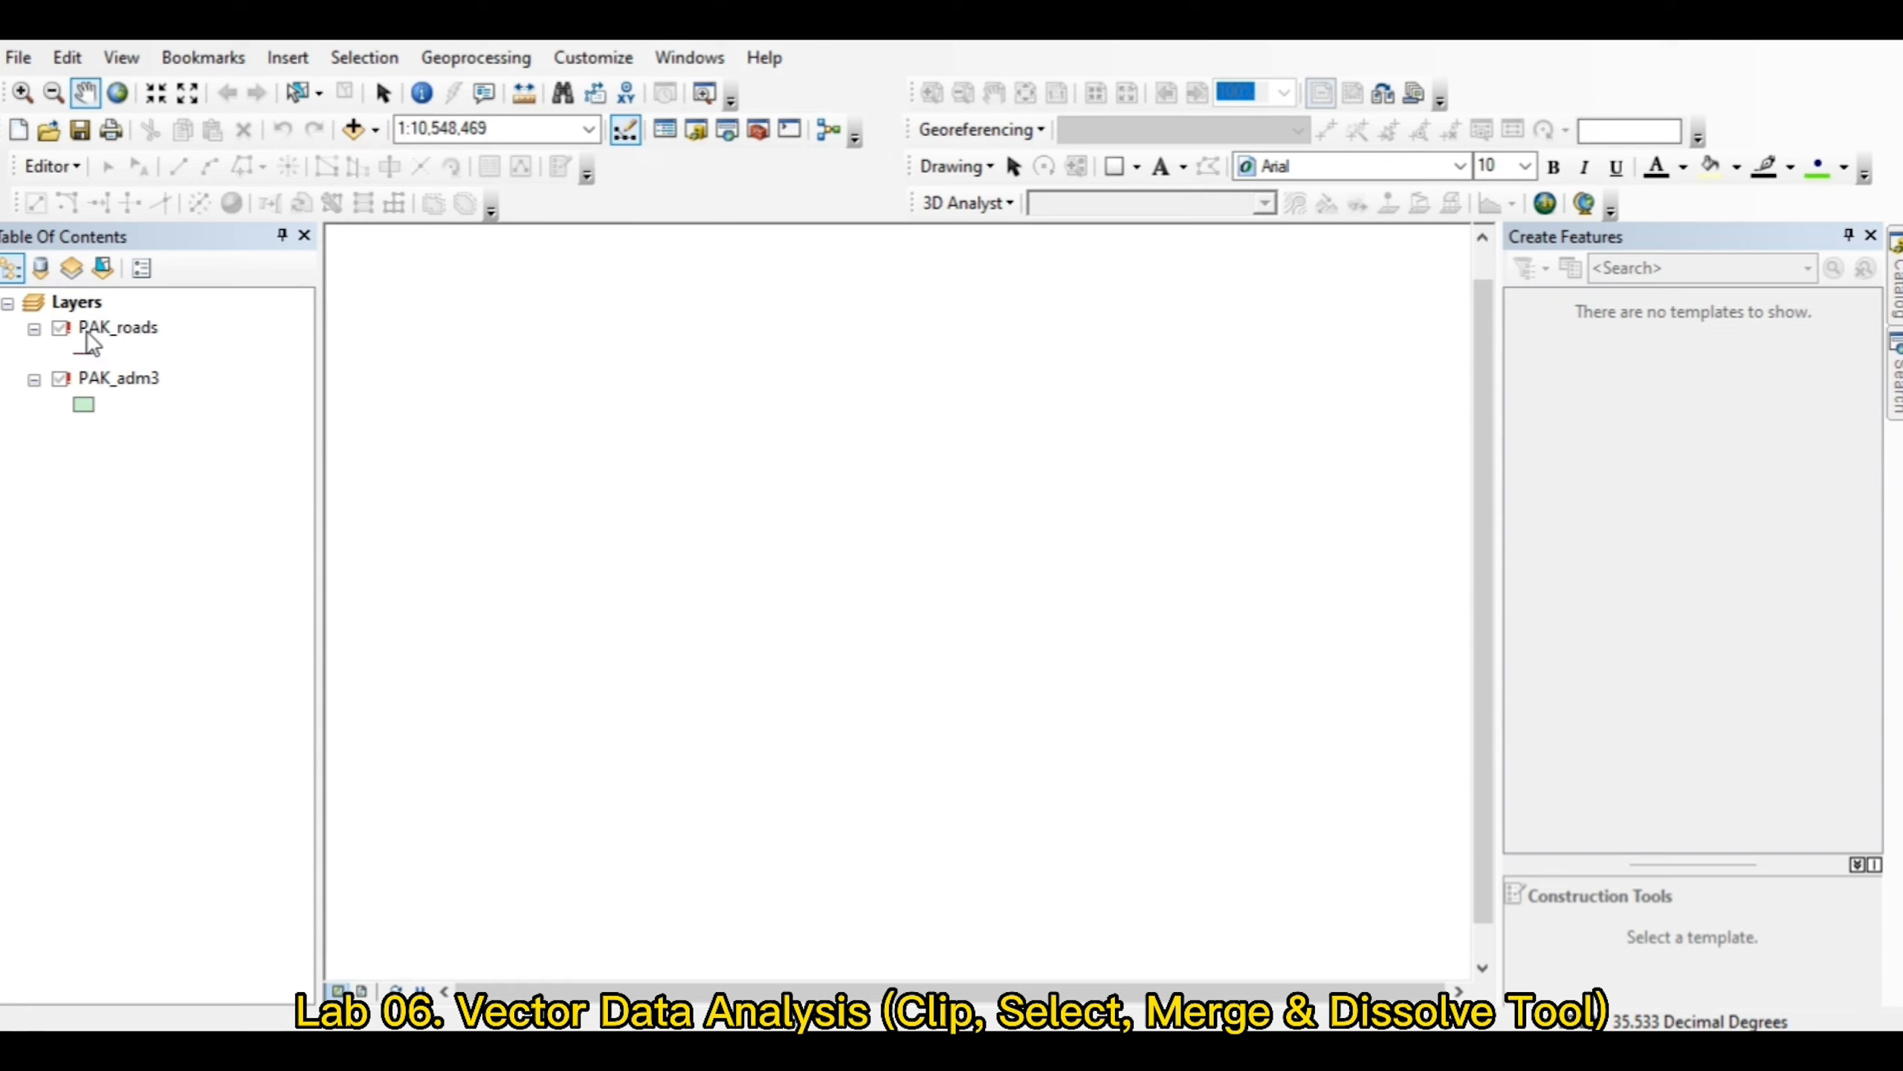
left_click(64, 376)
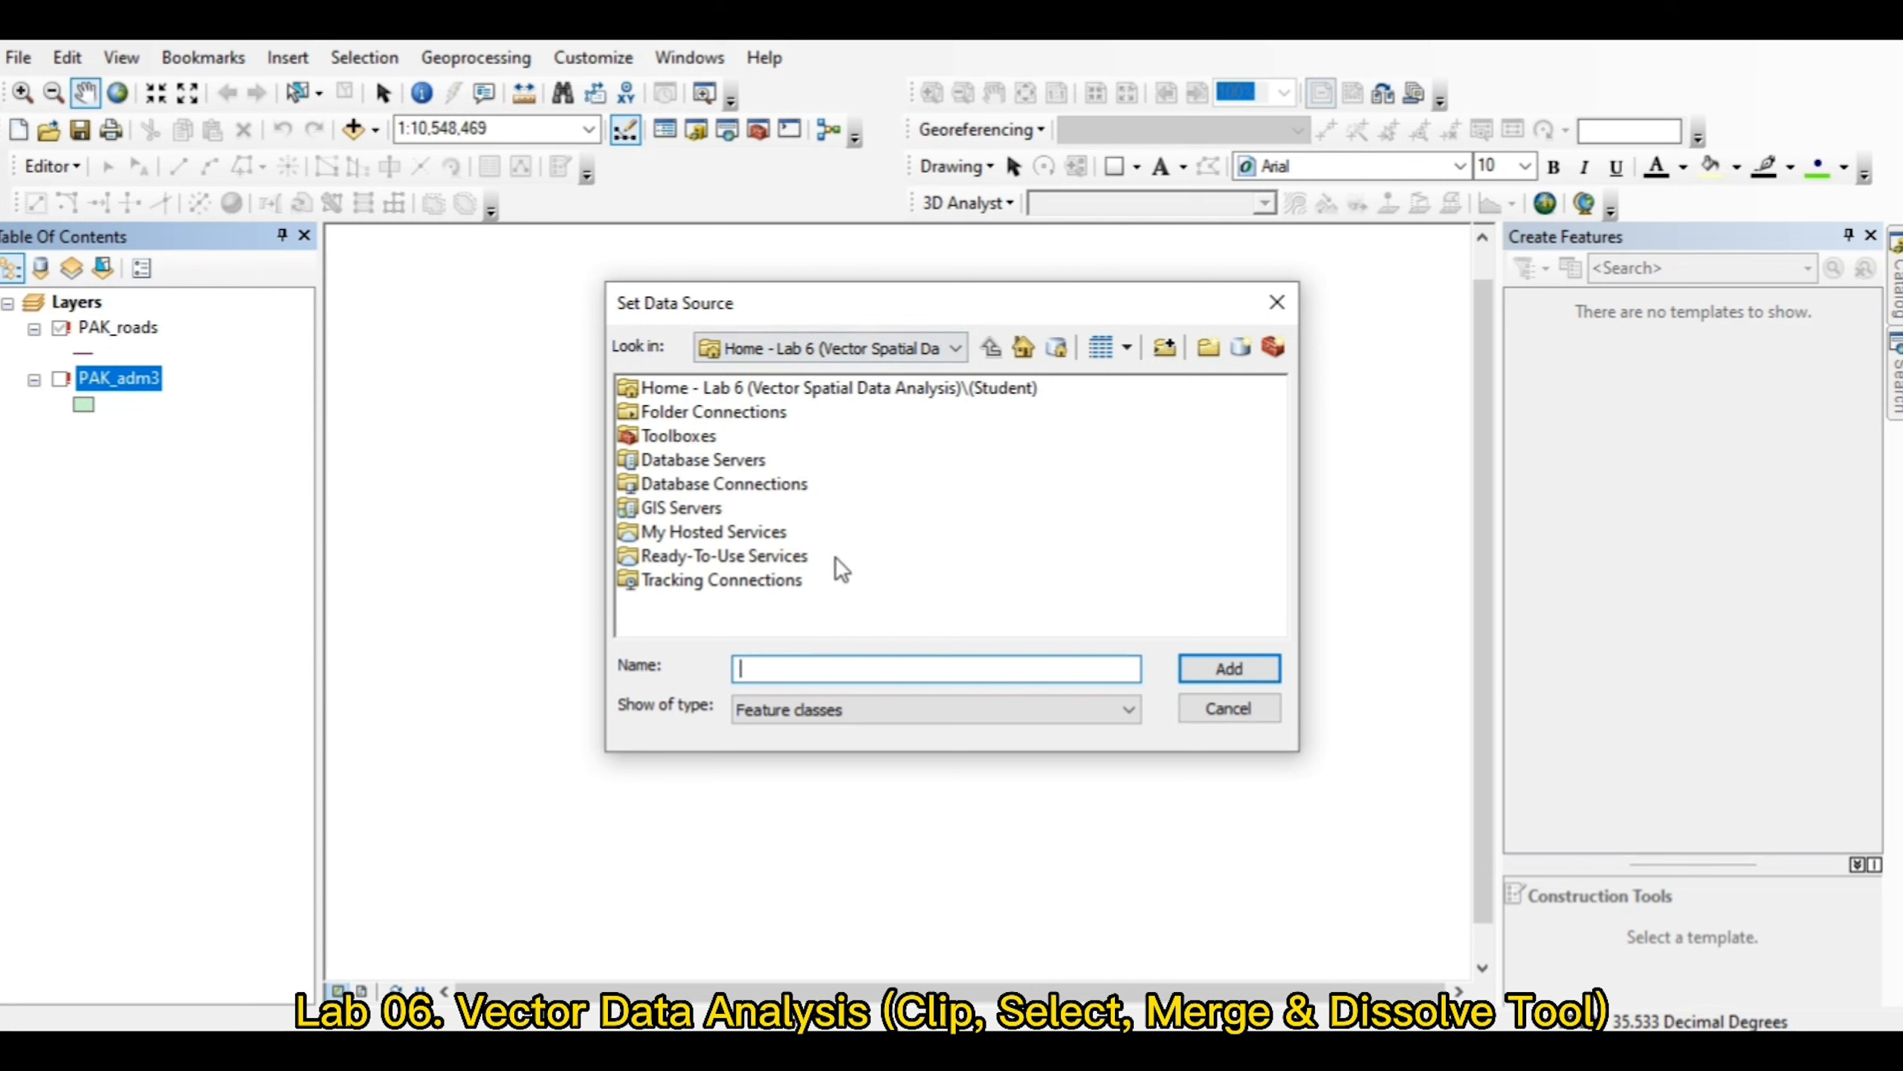
left_click(953, 348)
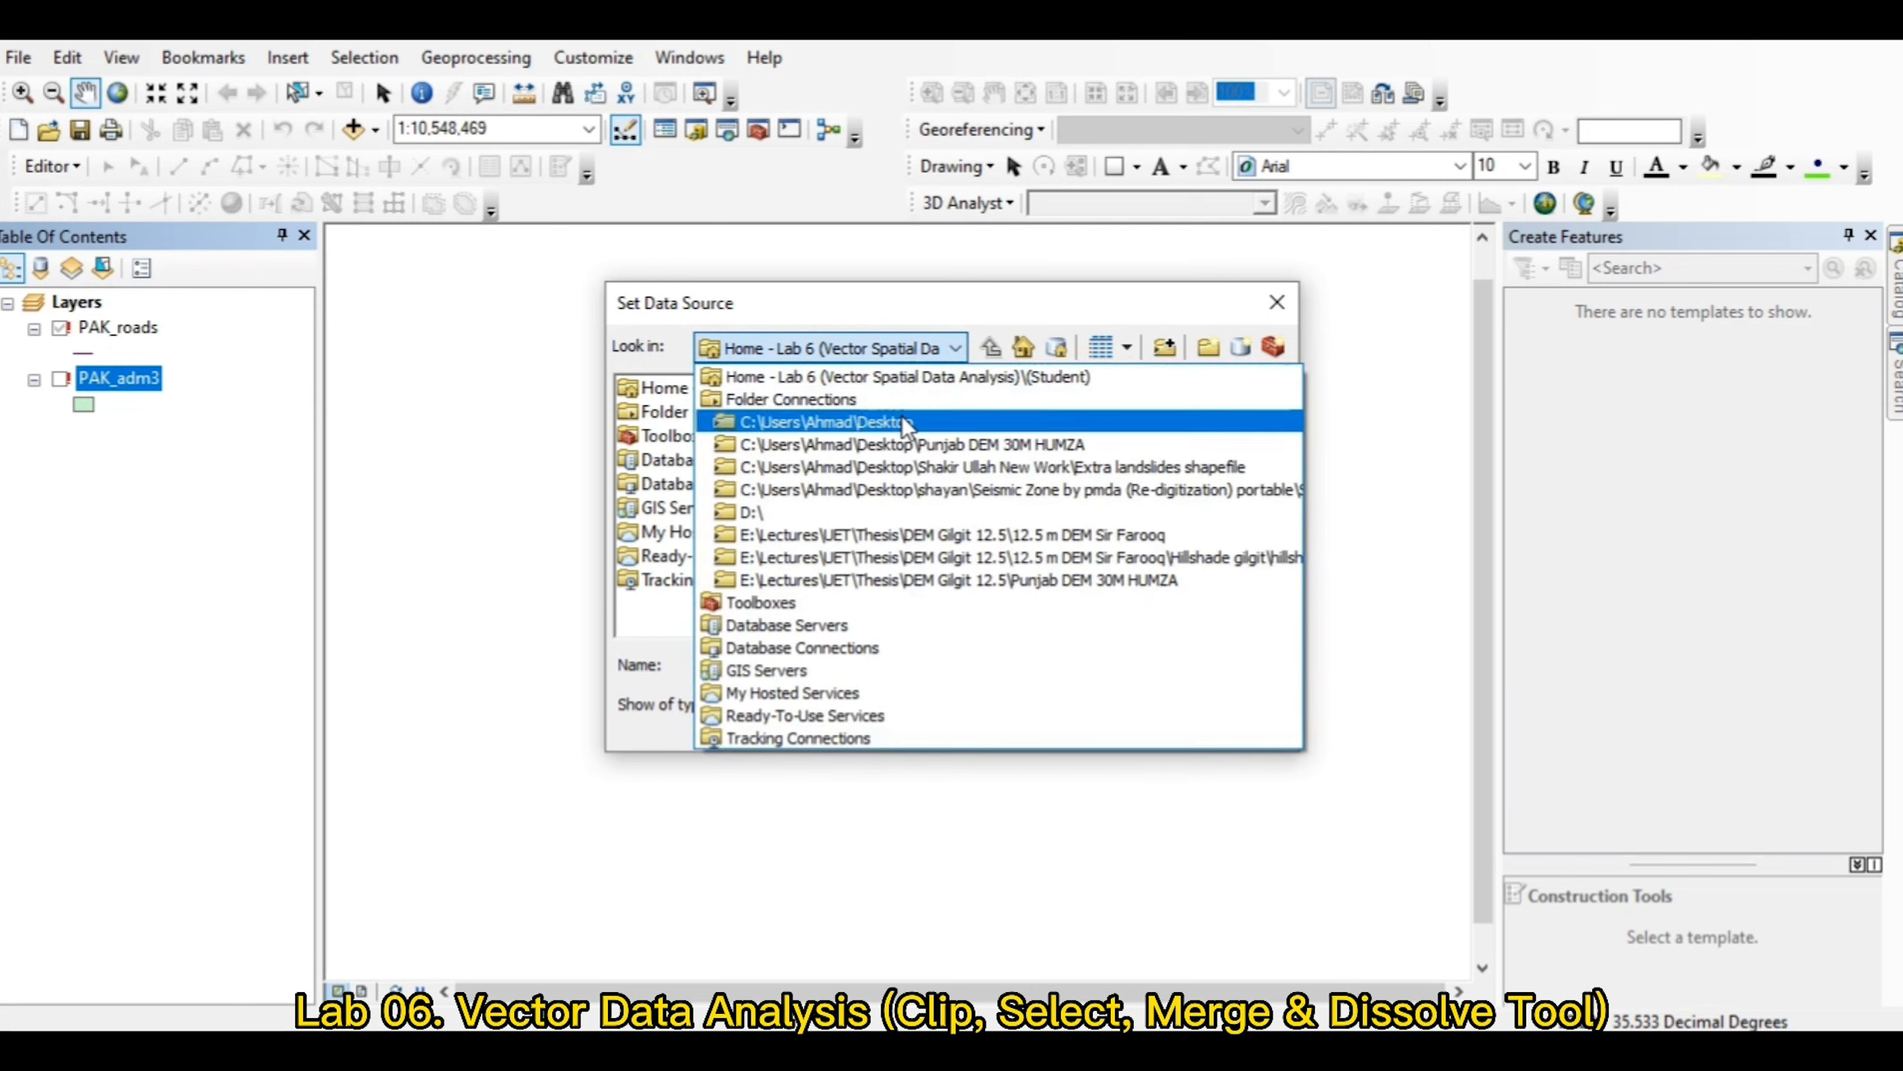
left_click(903, 420)
double_click(768, 483)
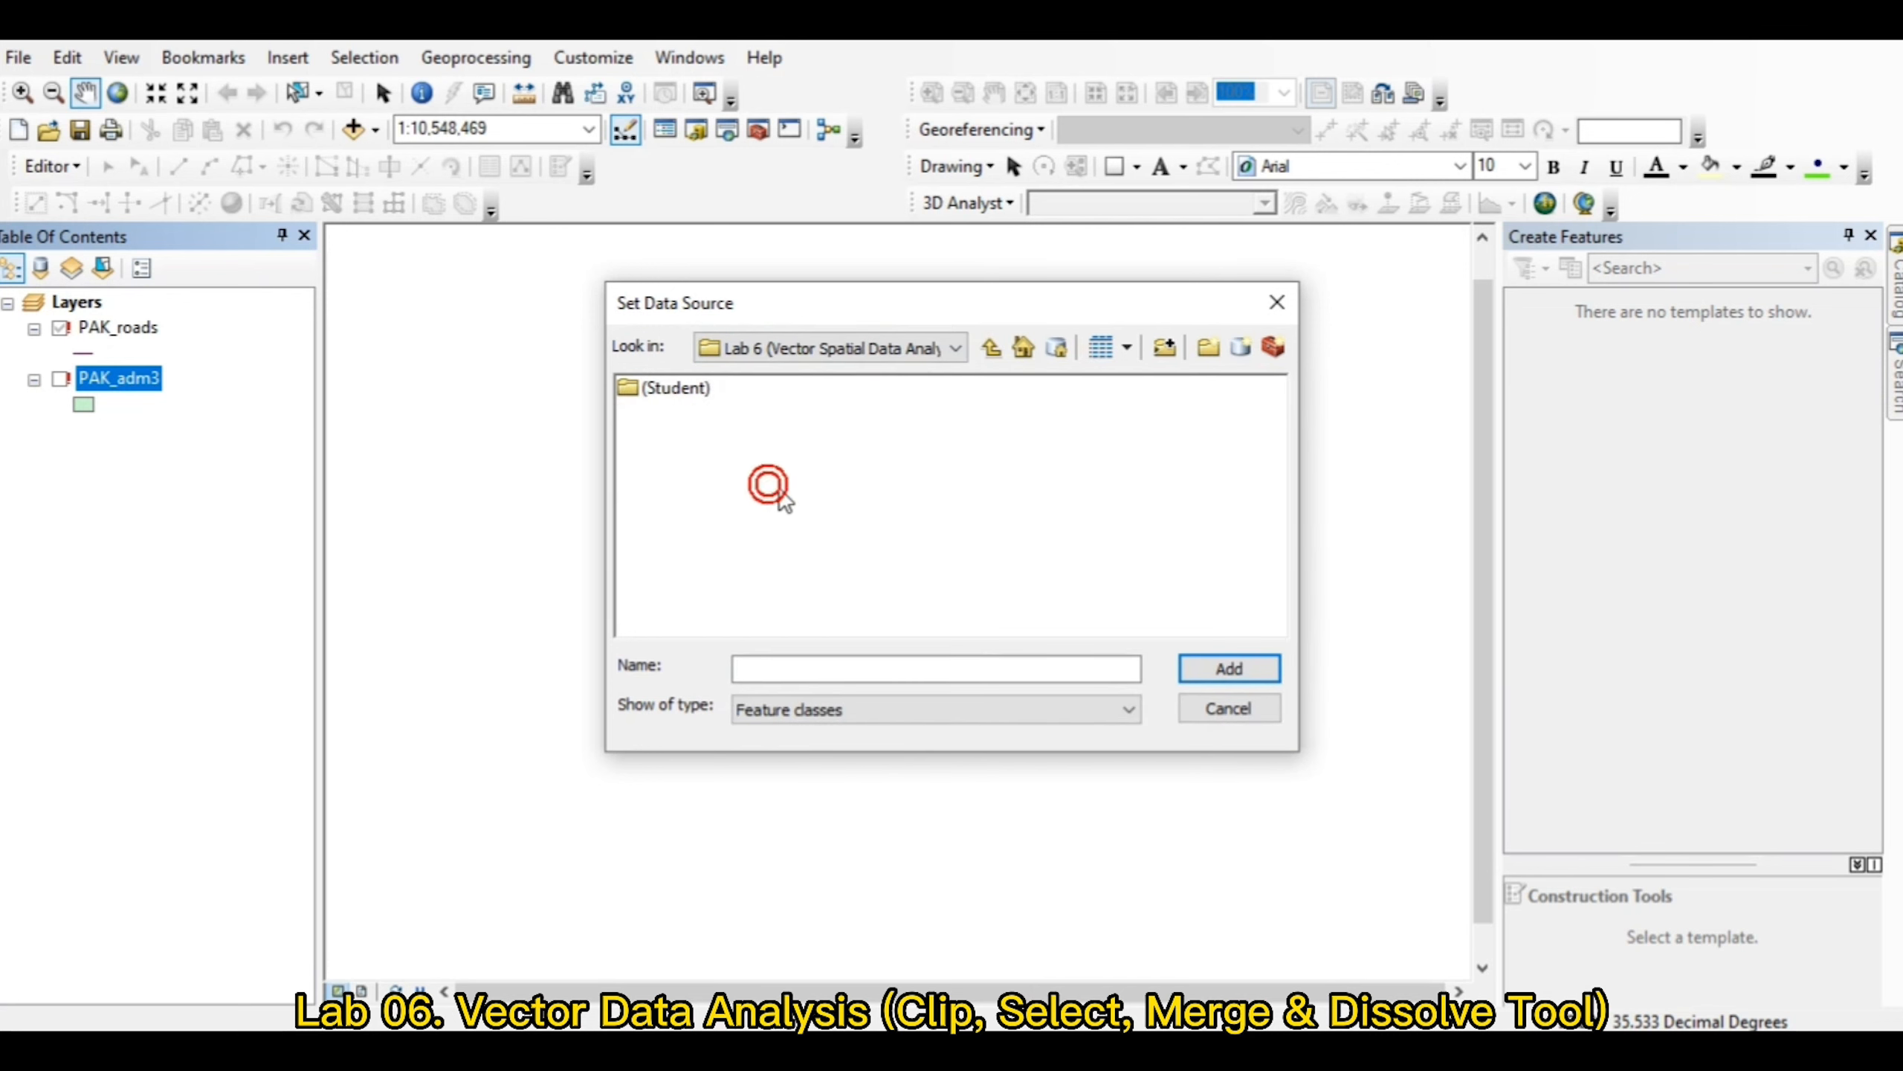
double_click(685, 387)
left_click(662, 389)
double_click(659, 386)
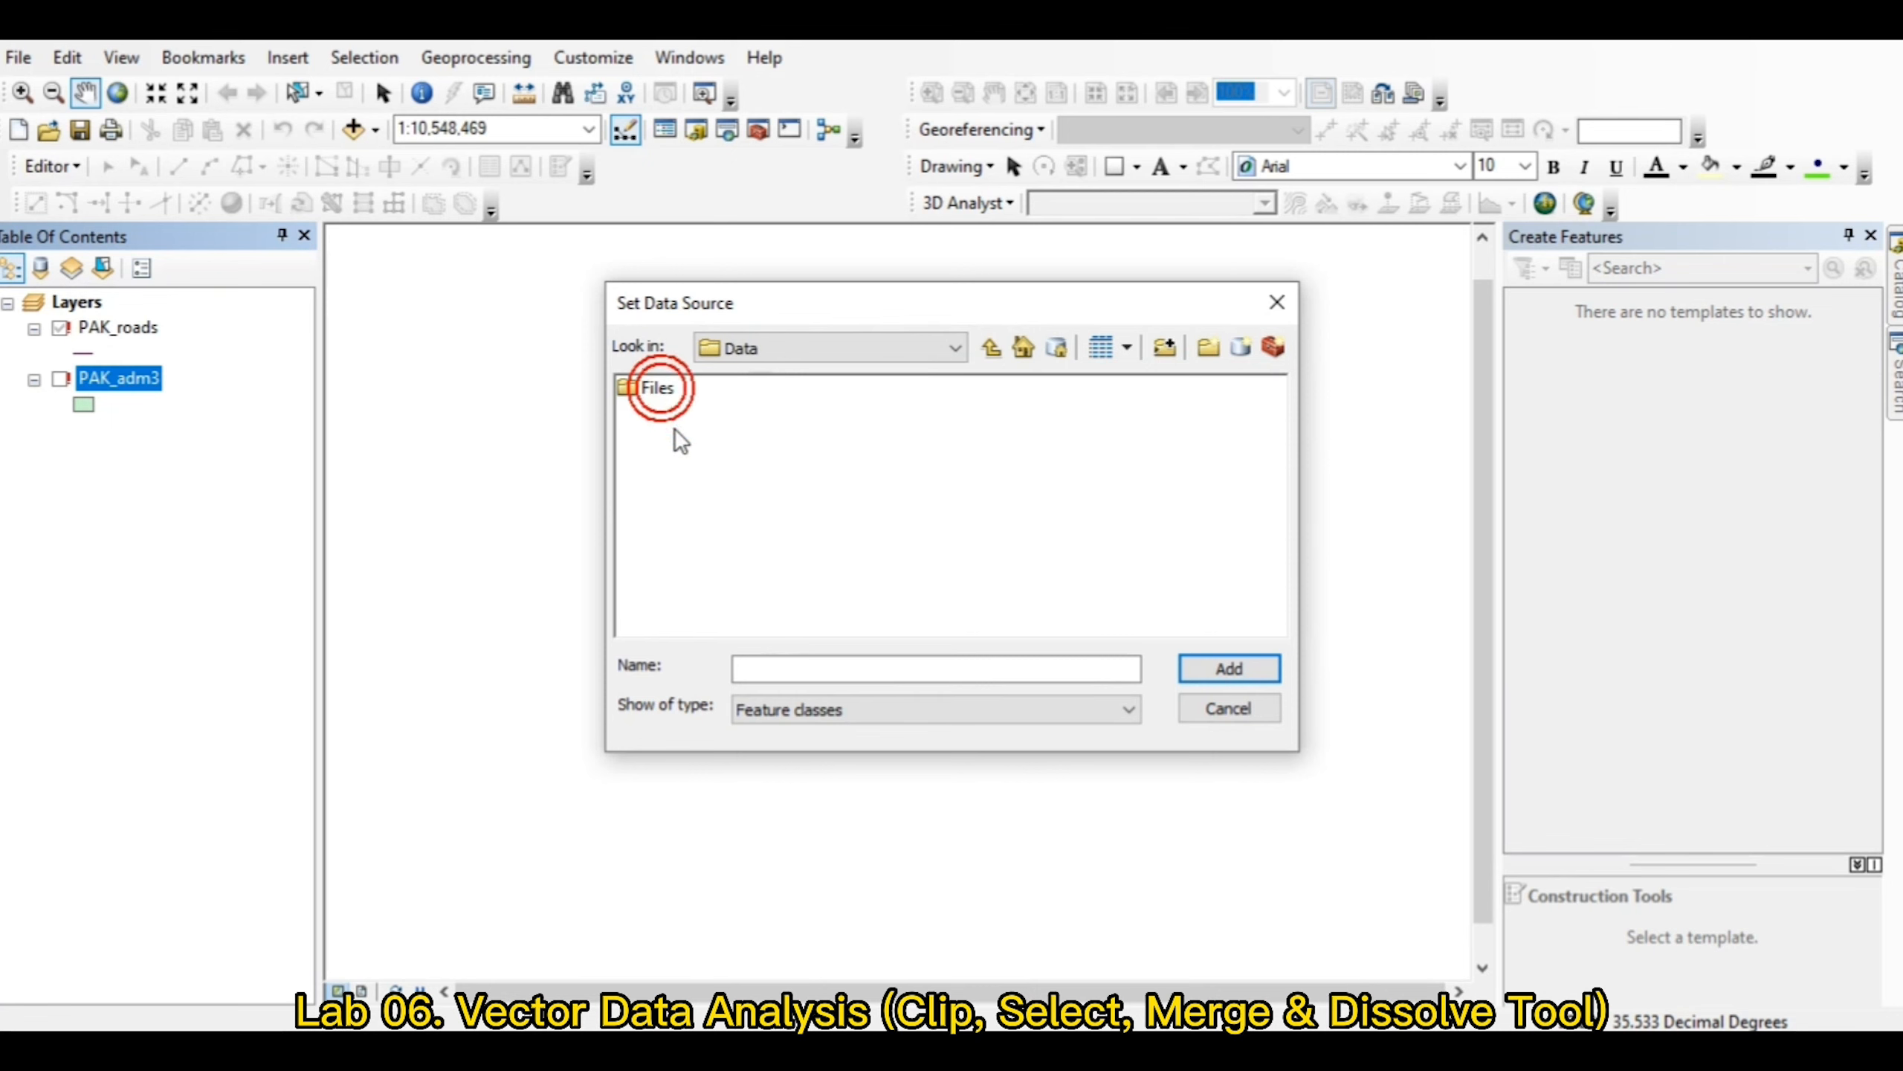
left_click(649, 388)
double_click(649, 385)
left_click(704, 389)
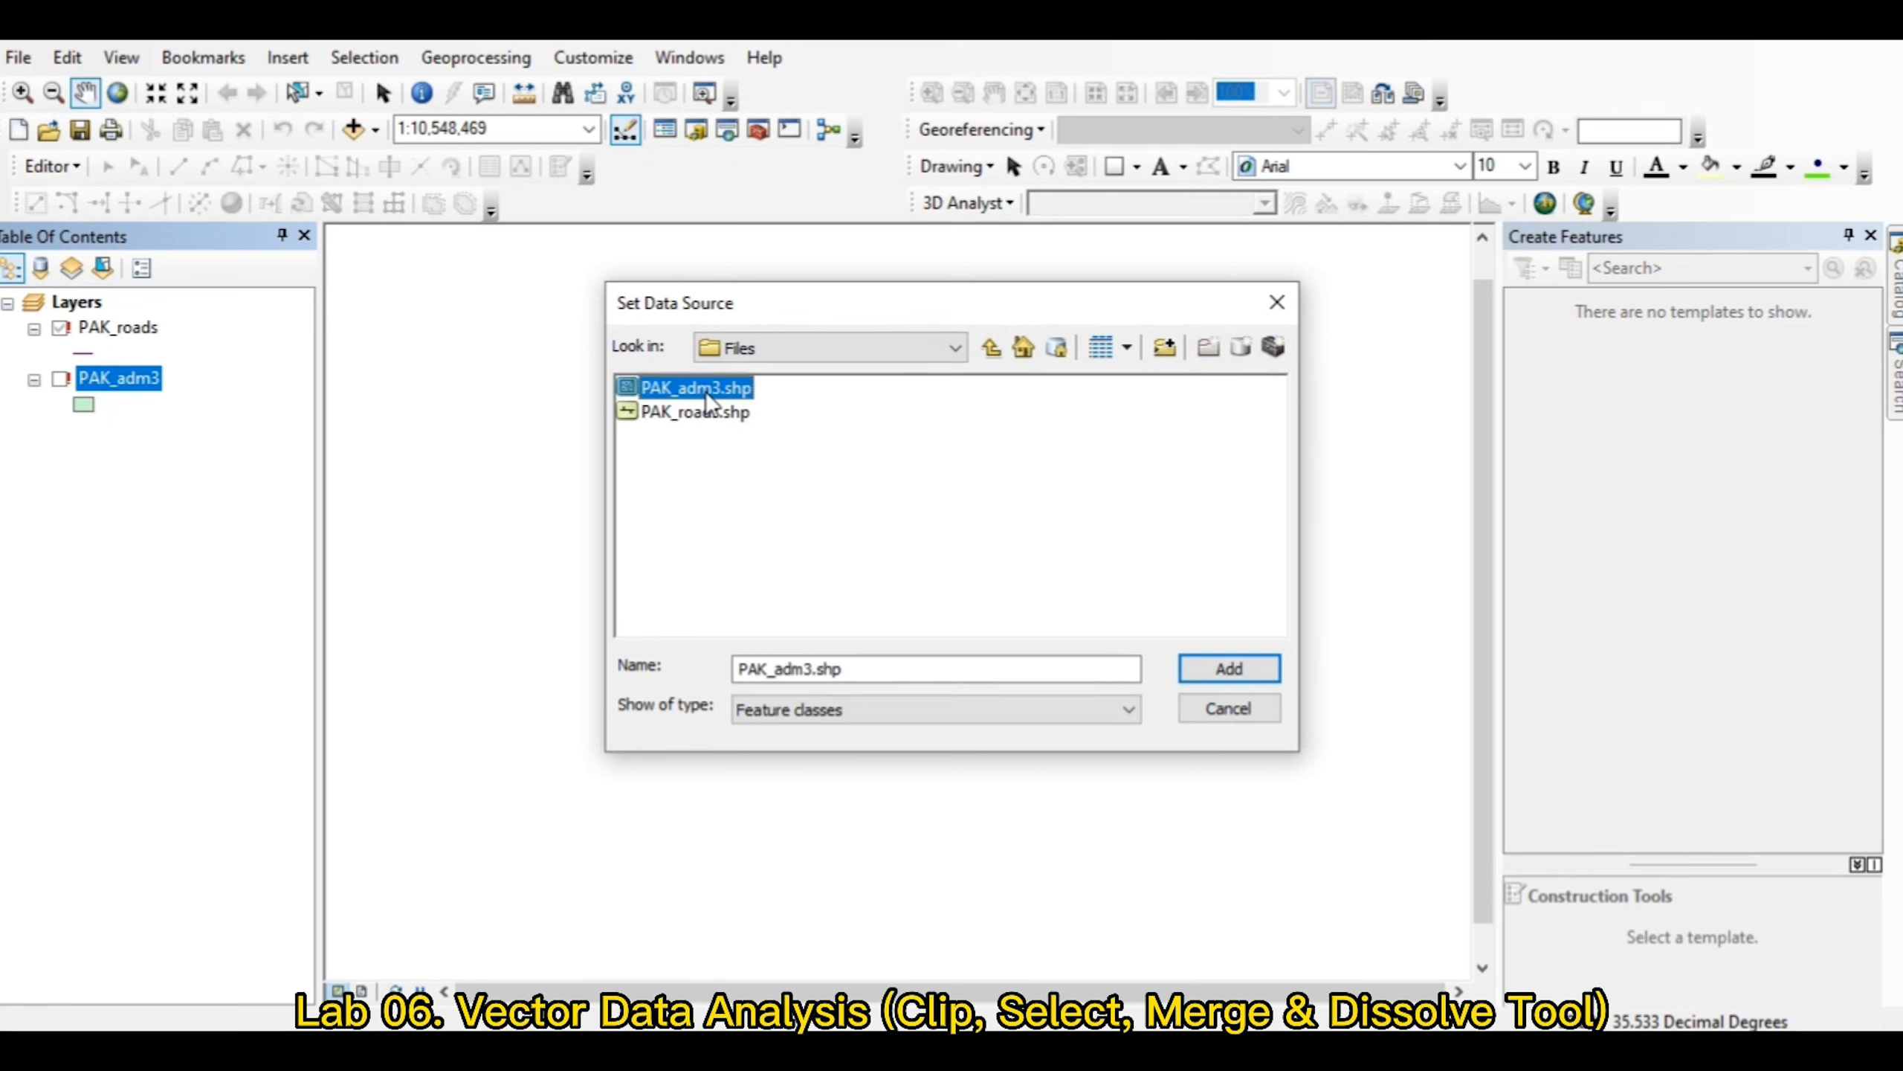
left_click(1219, 666)
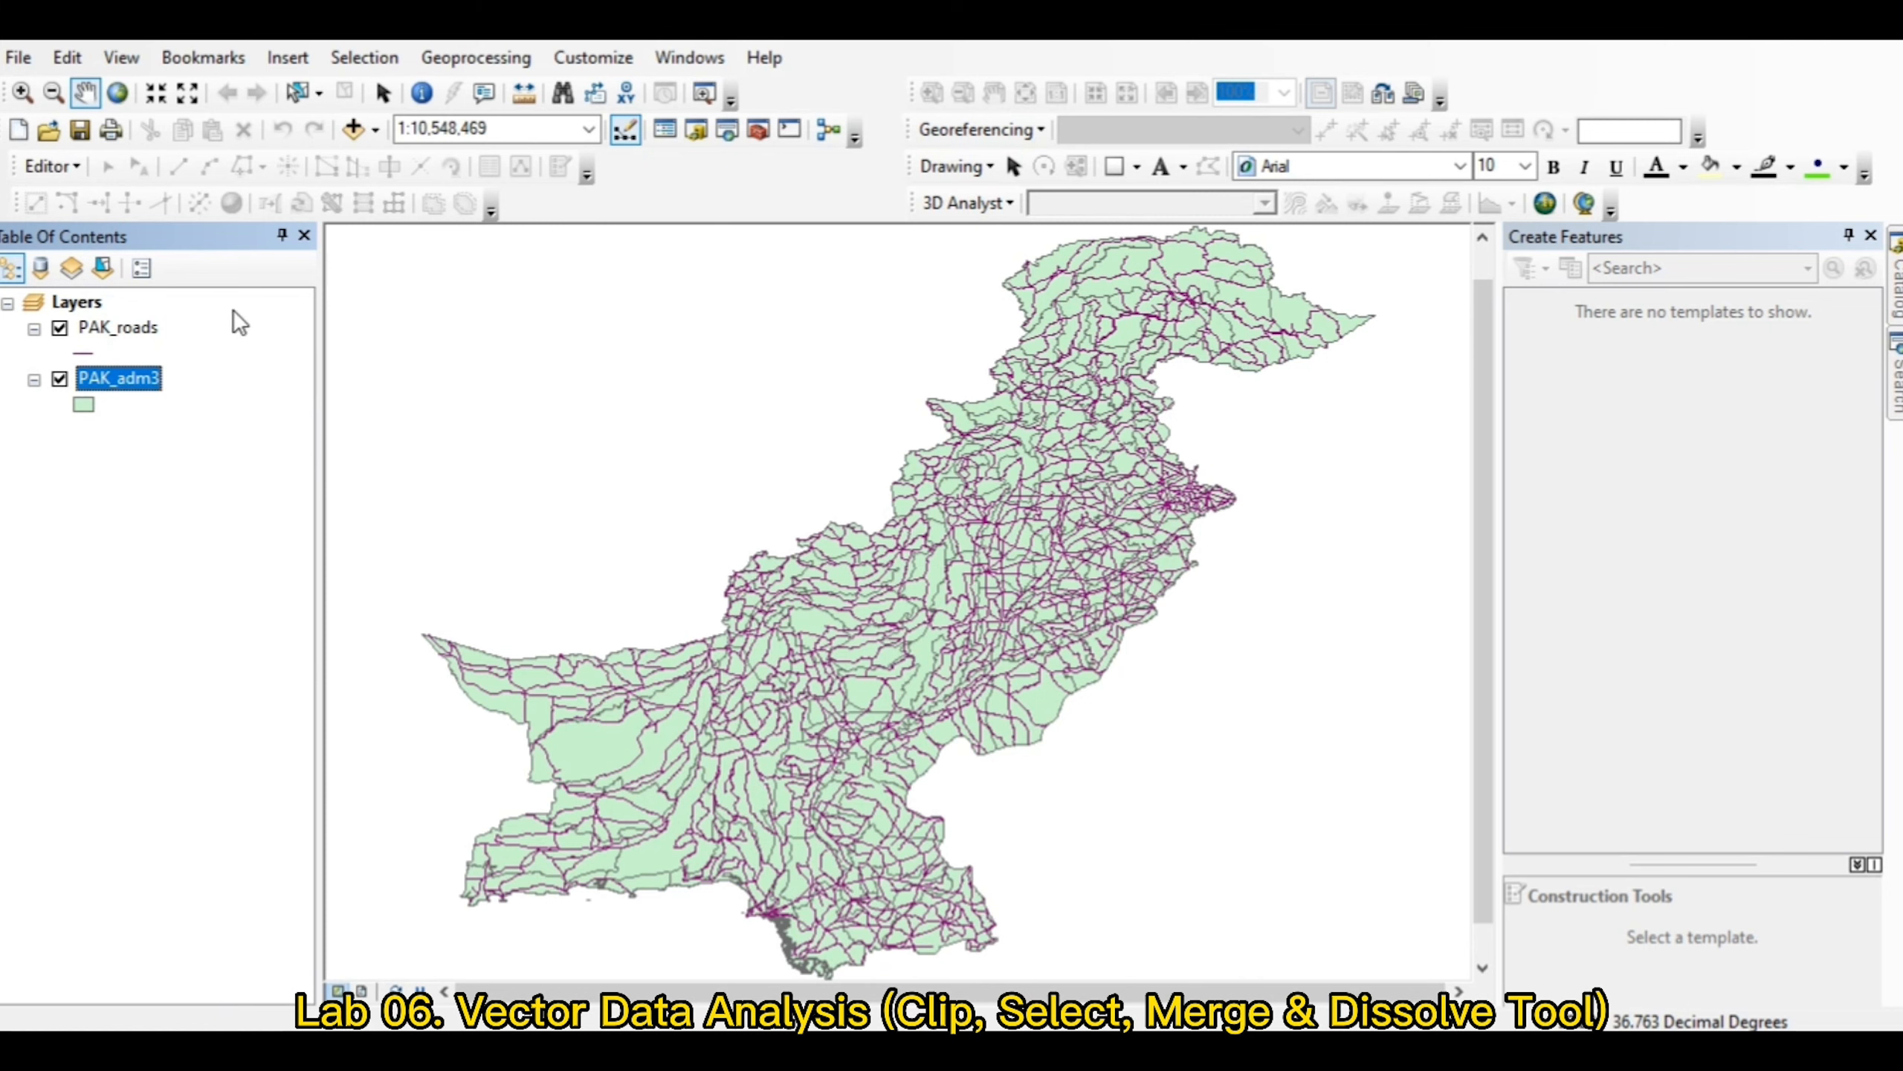
left_click(376, 130)
left_click(384, 159)
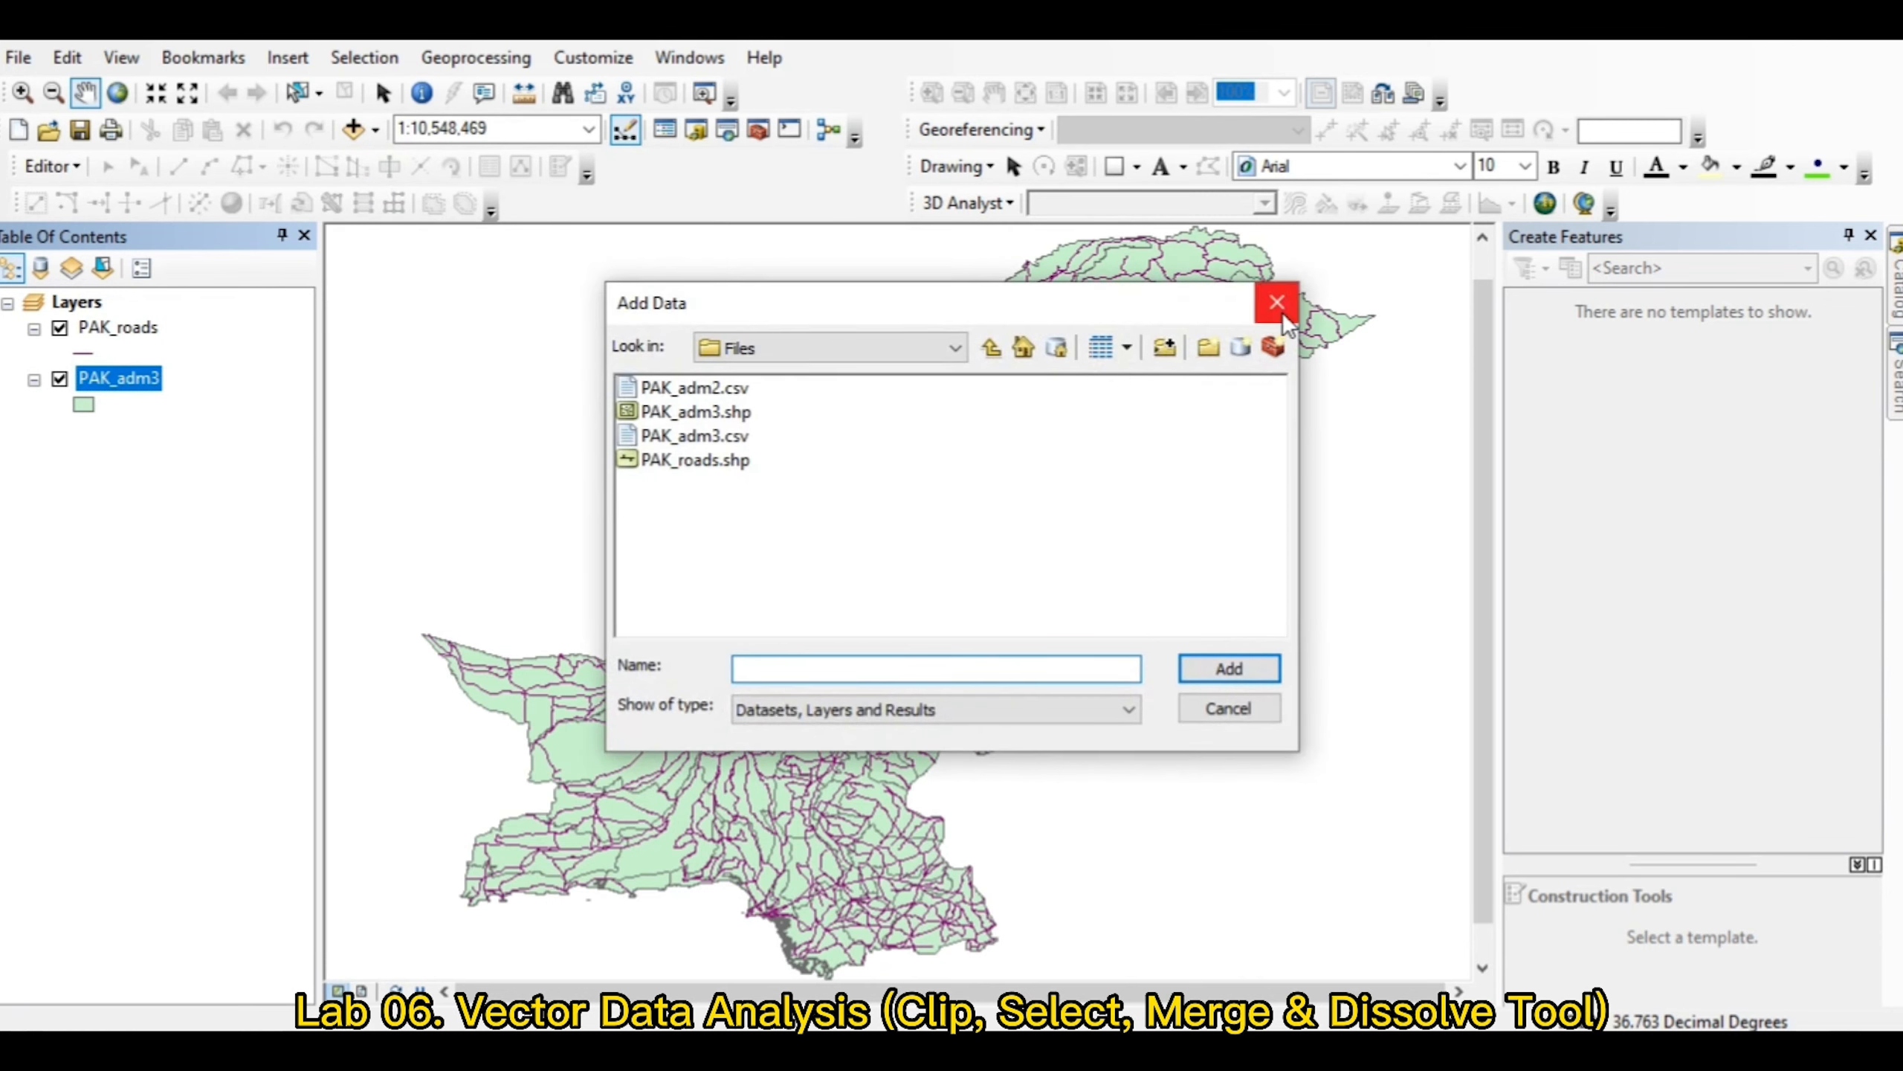
left_click(1277, 302)
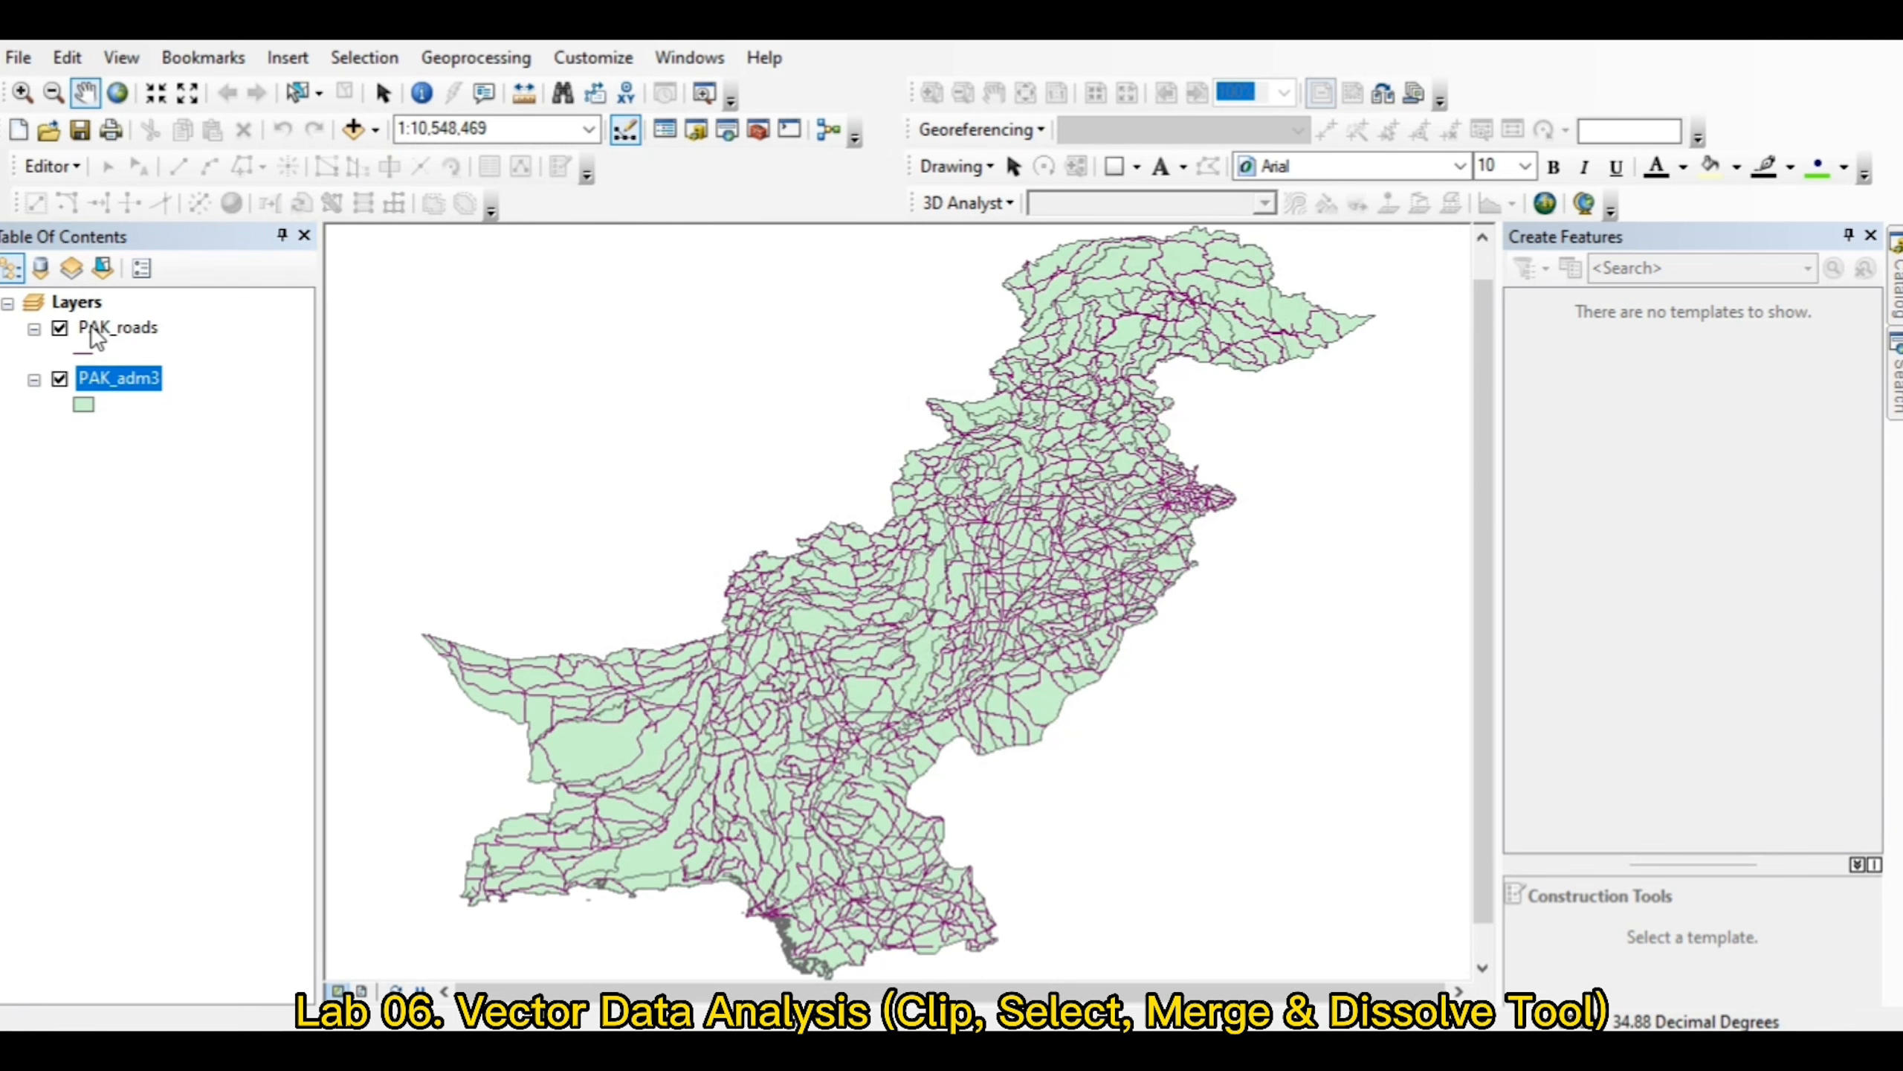
Step: Hide the PAK_roads layer and review the fields in the PAK_adm3 attribute table
left_click(60, 328)
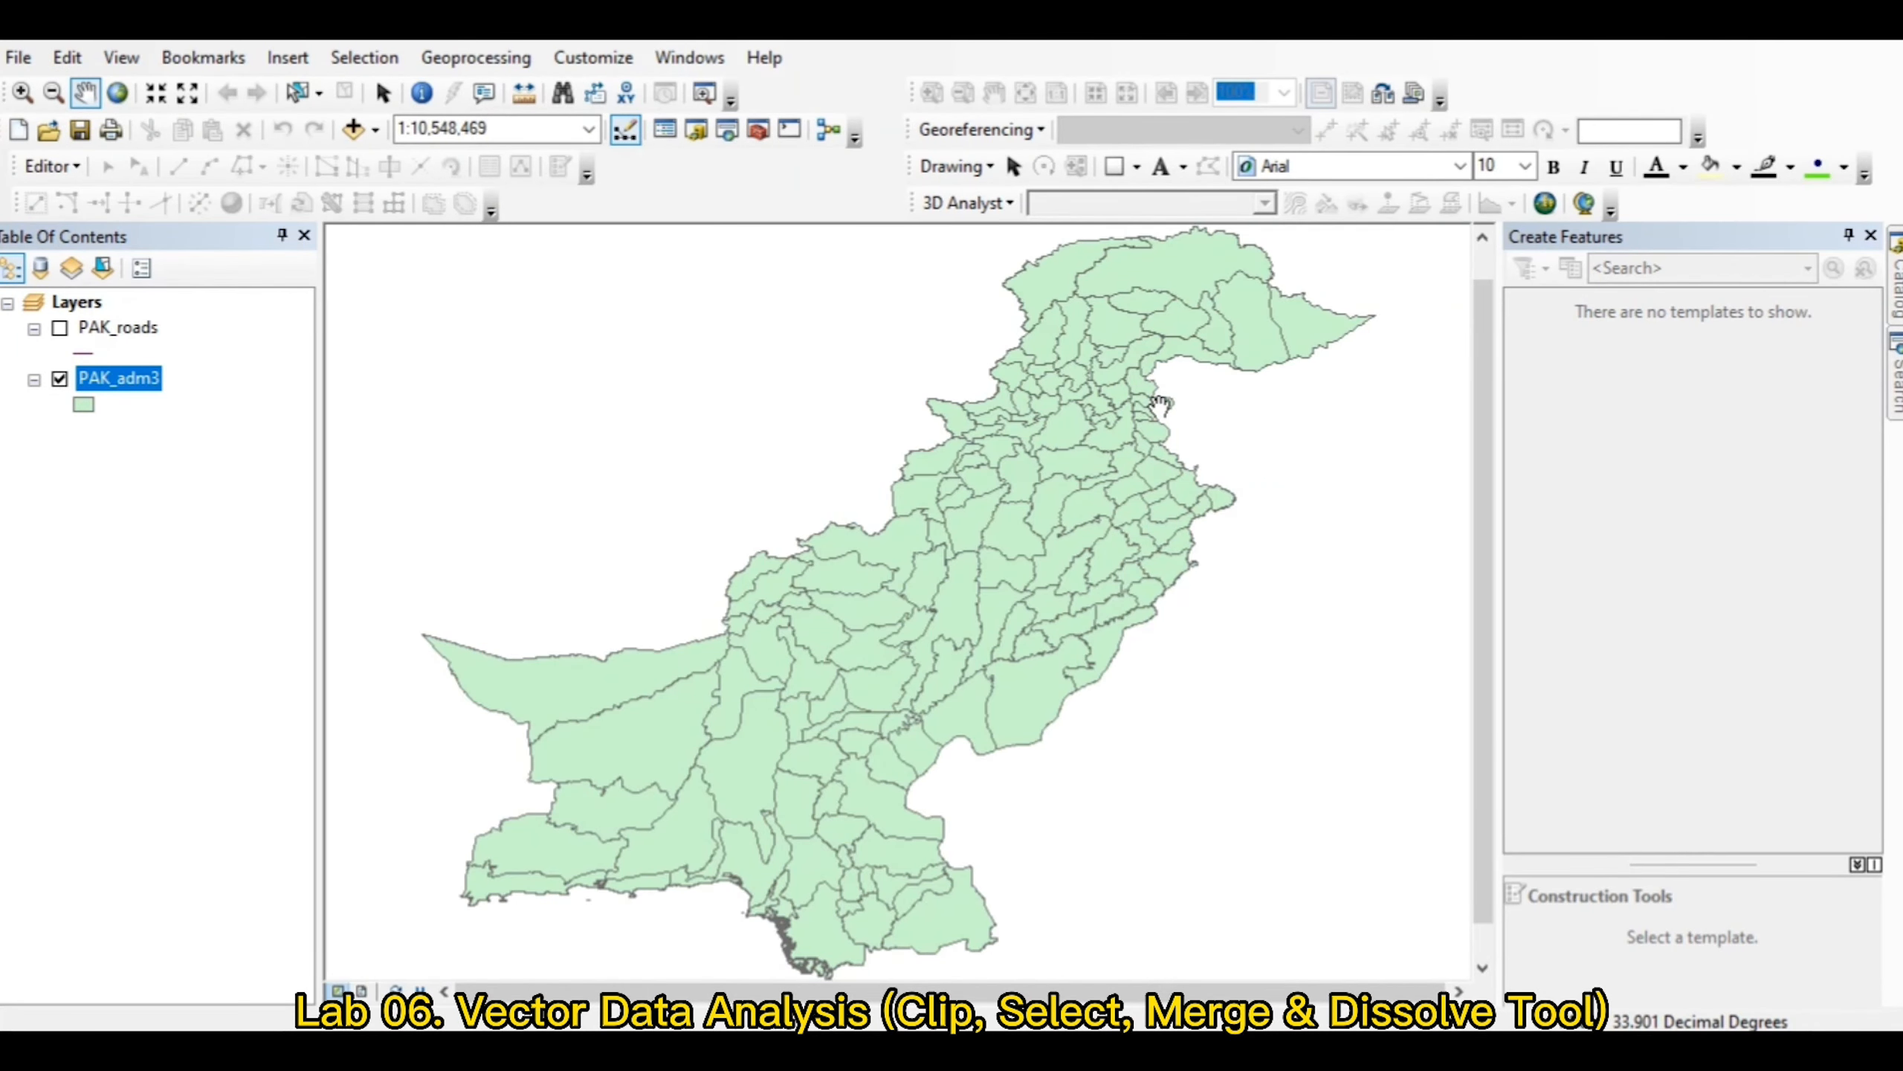
scroll(1158, 408, "up", 3)
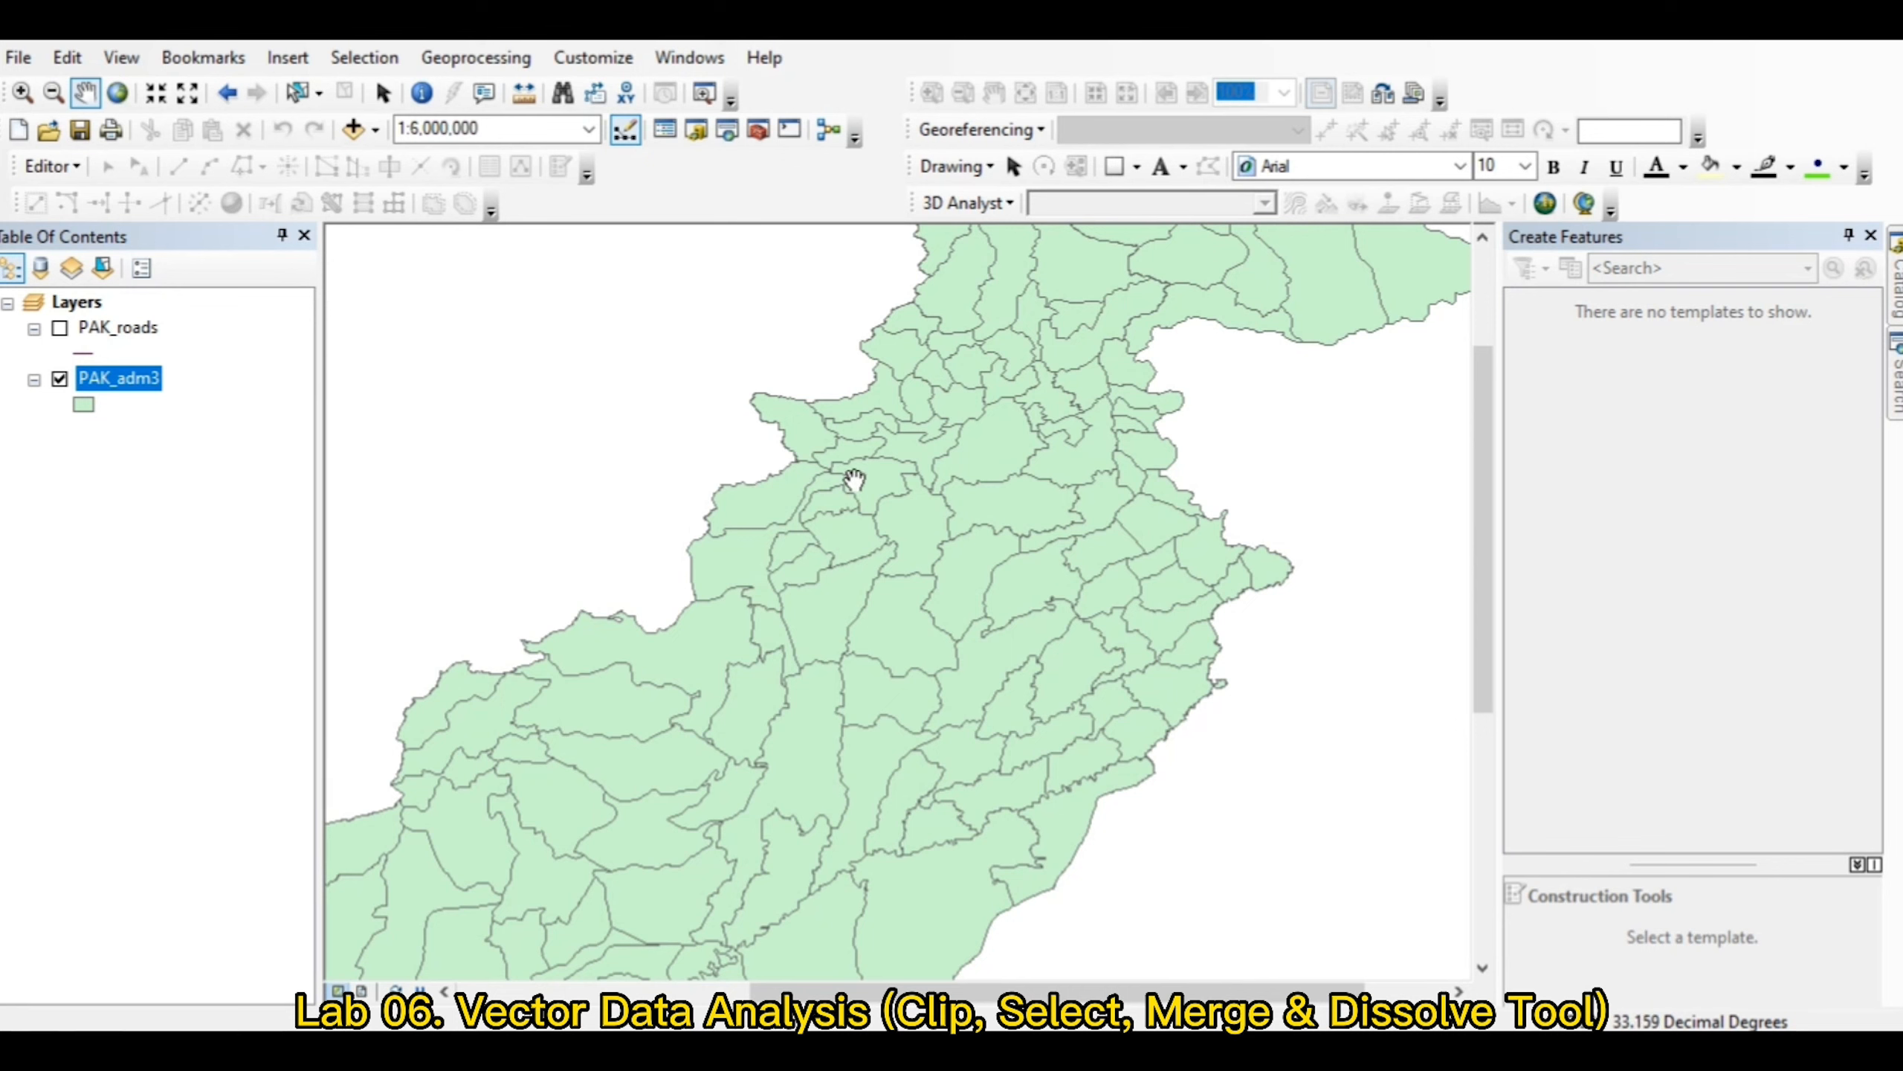
right_click(146, 380)
left_click(219, 456)
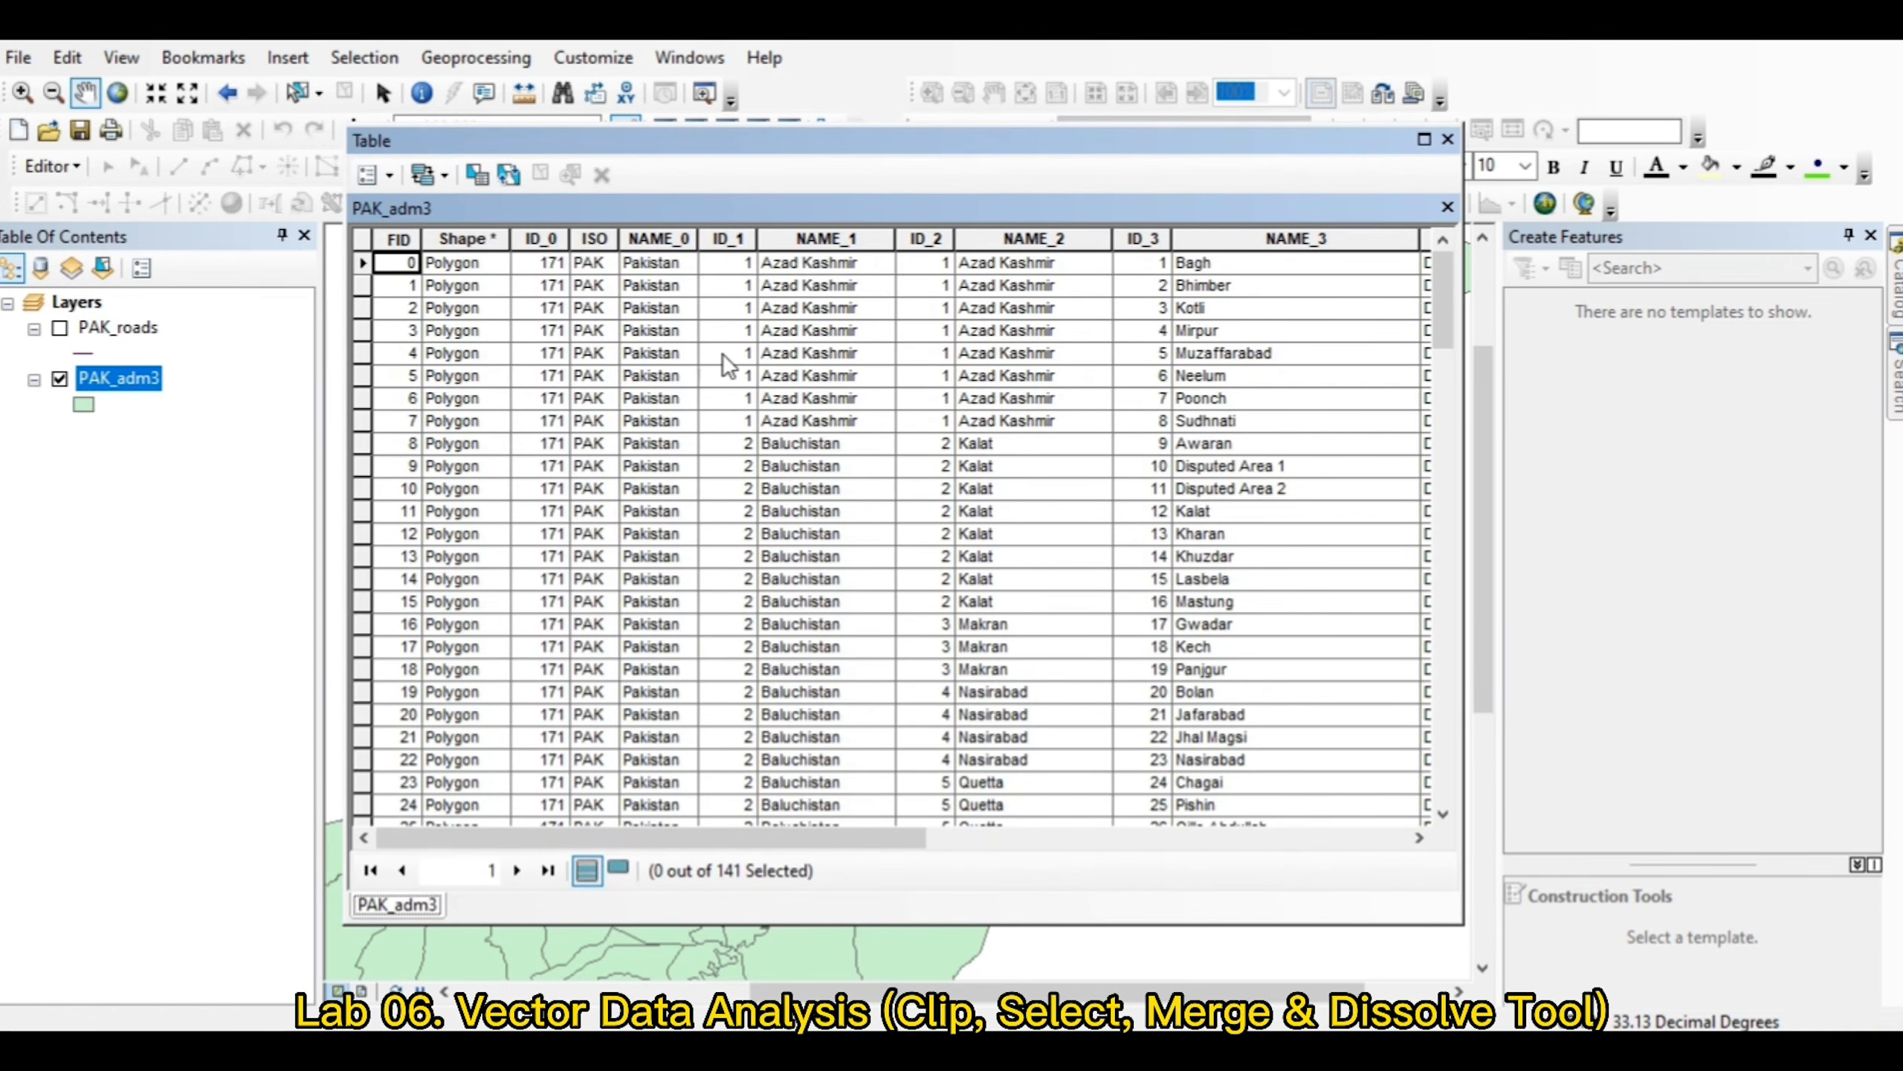
left_click_drag(814, 839, 1295, 839)
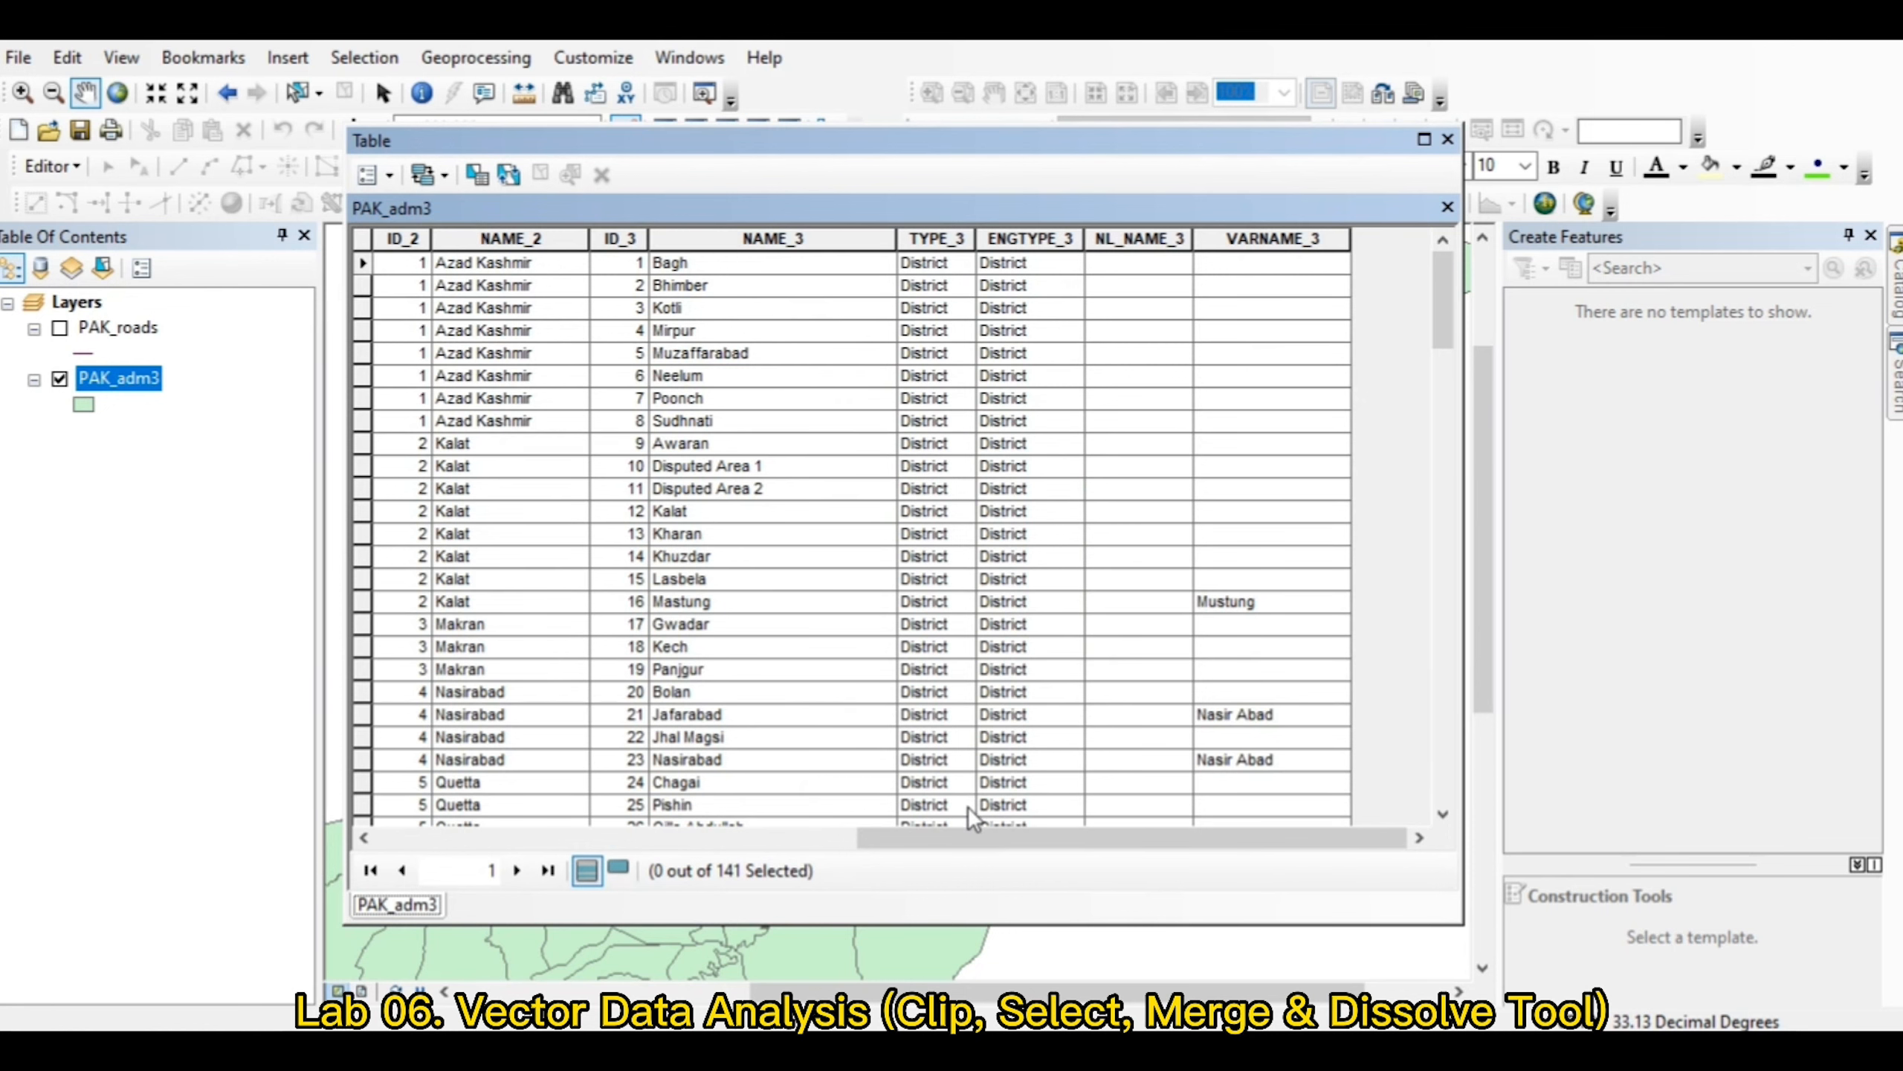
left_click_drag(973, 829, 566, 832)
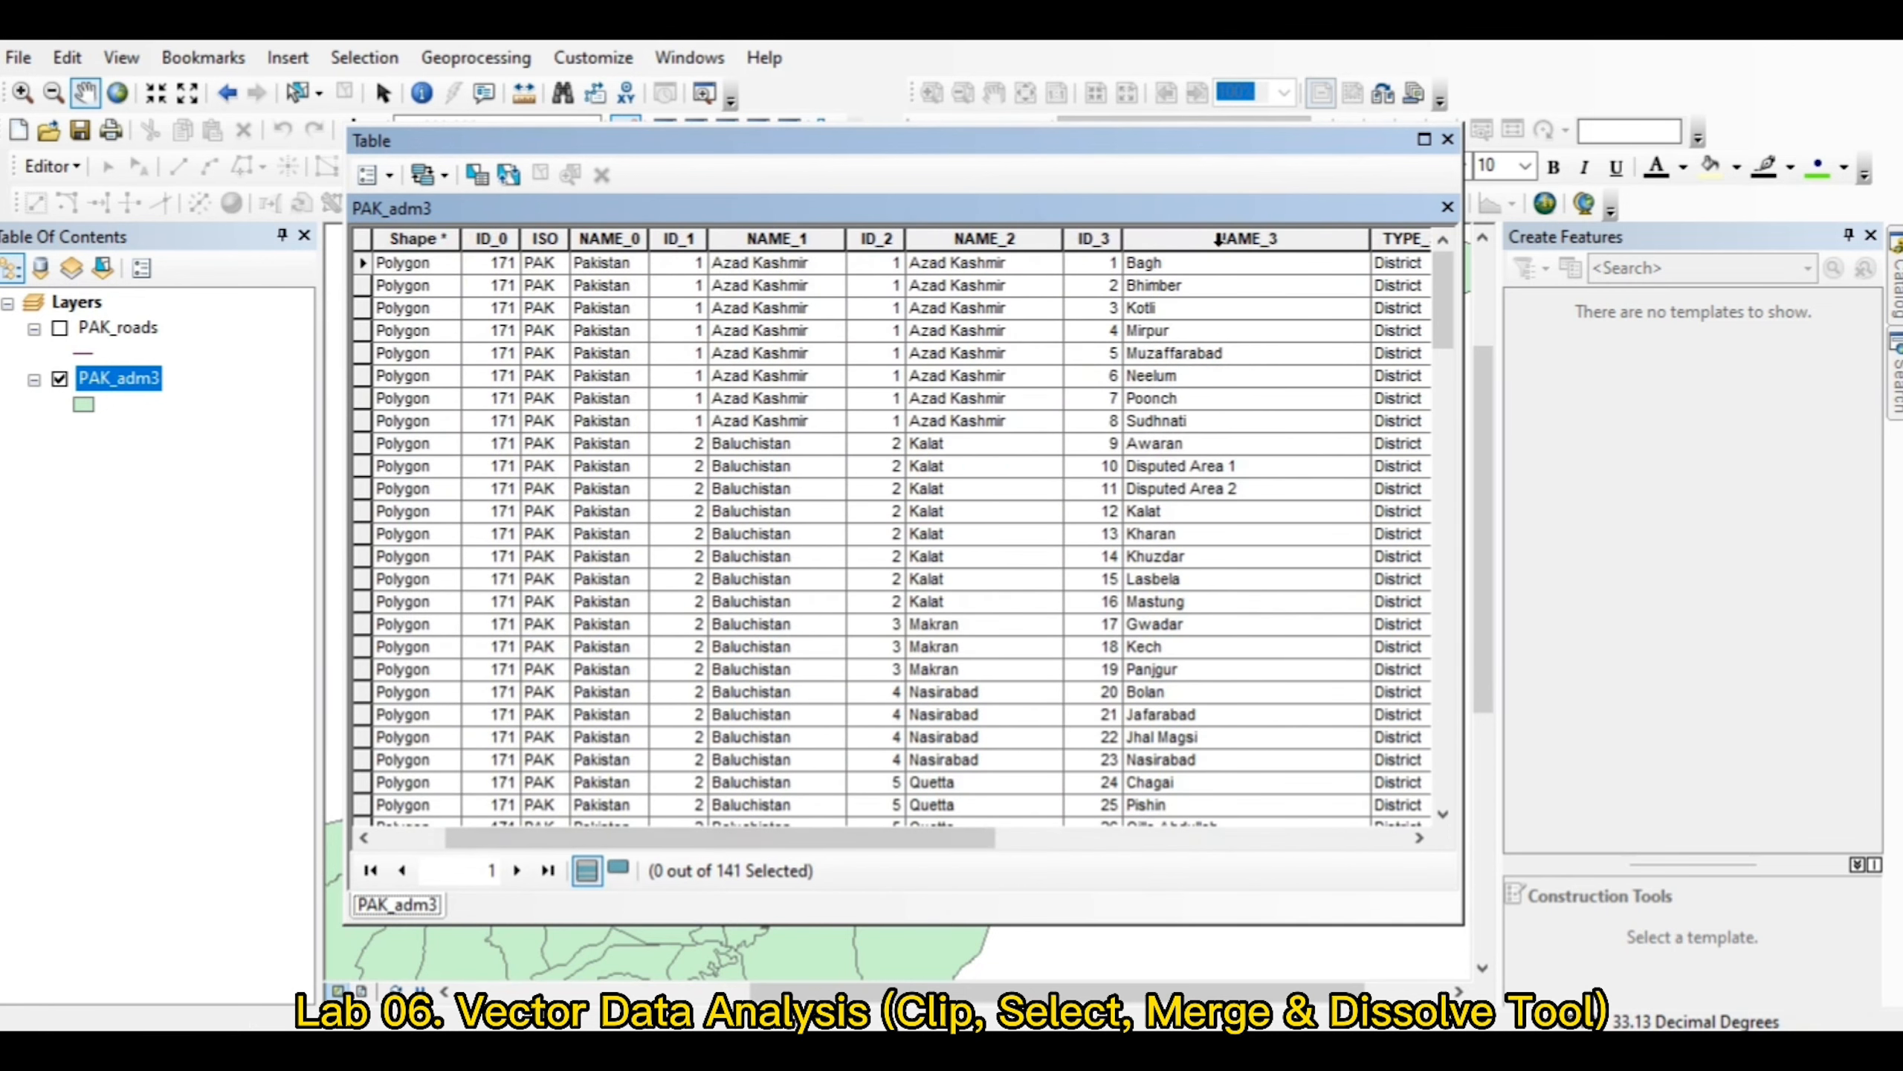
left_click(1447, 139)
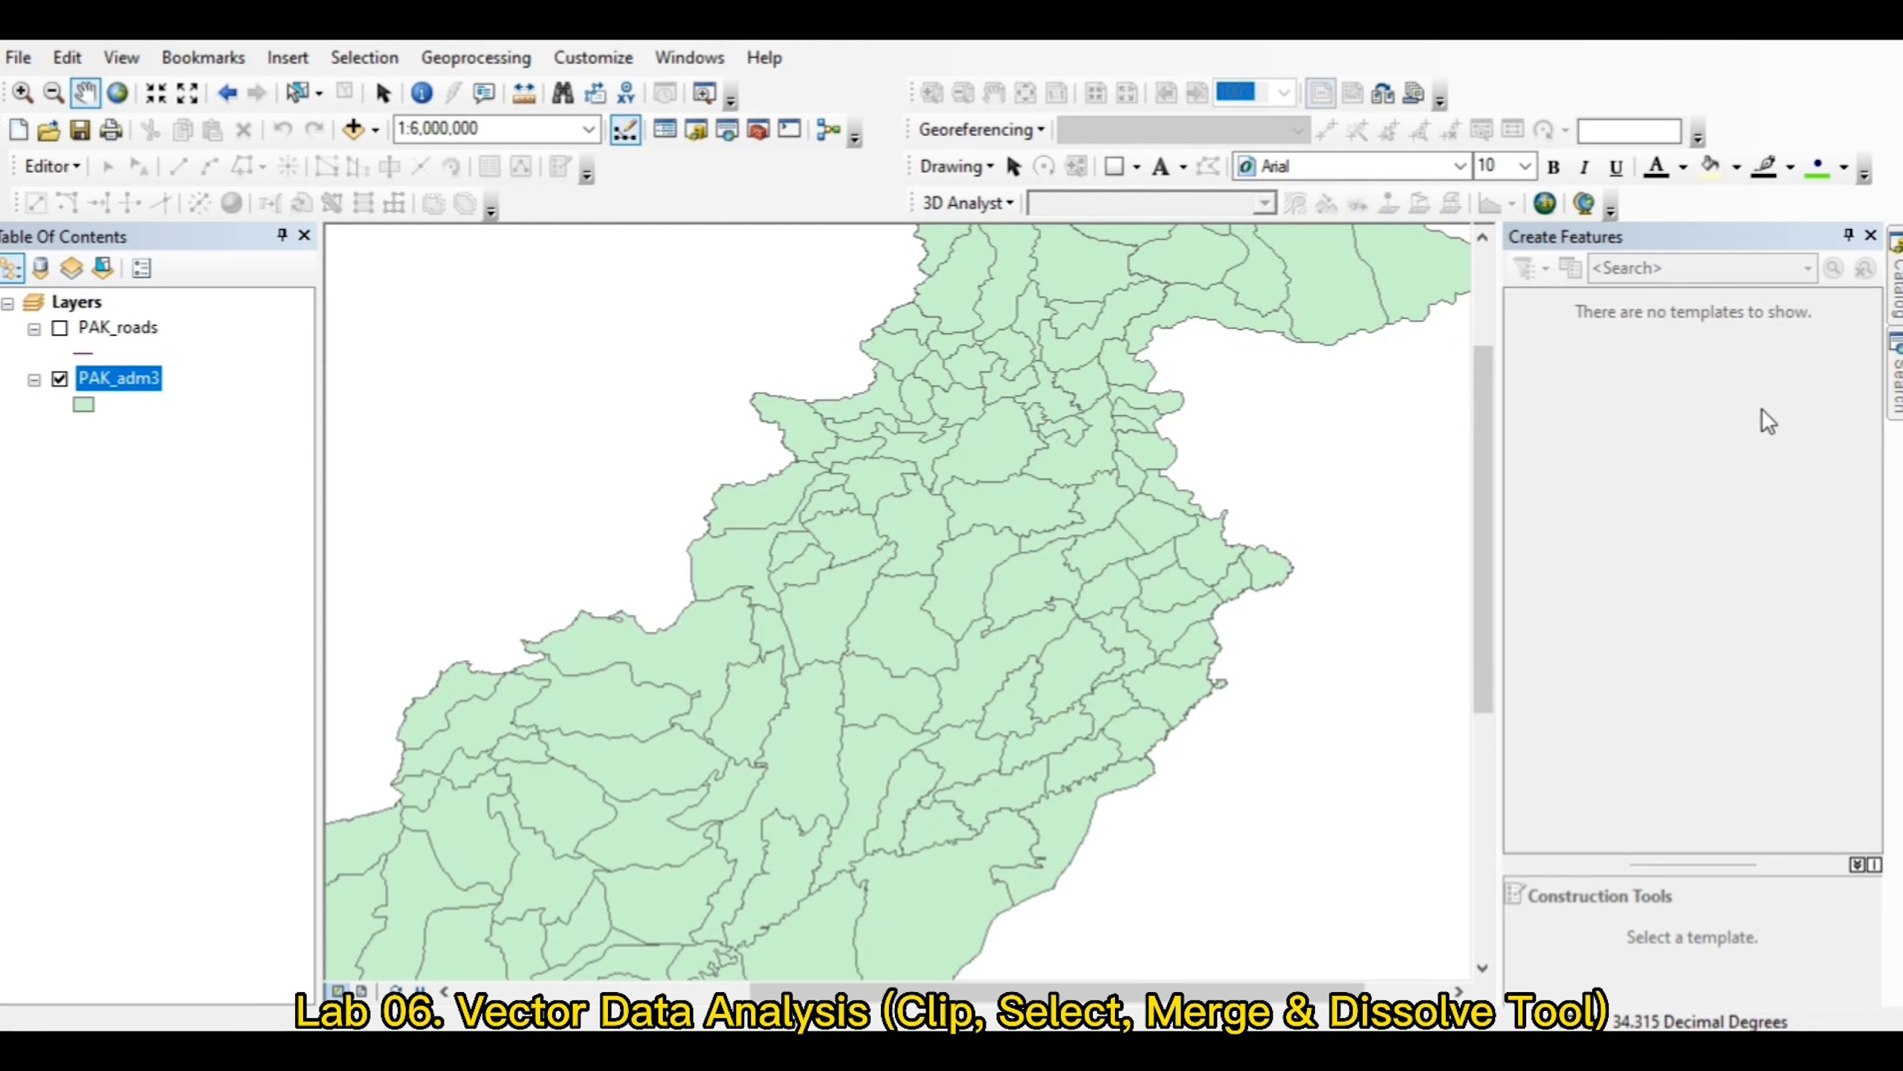
Step: Search for "select", open the Select (Analysis) tool and set PAK_adm3 as its input features
key("ctrl+f")
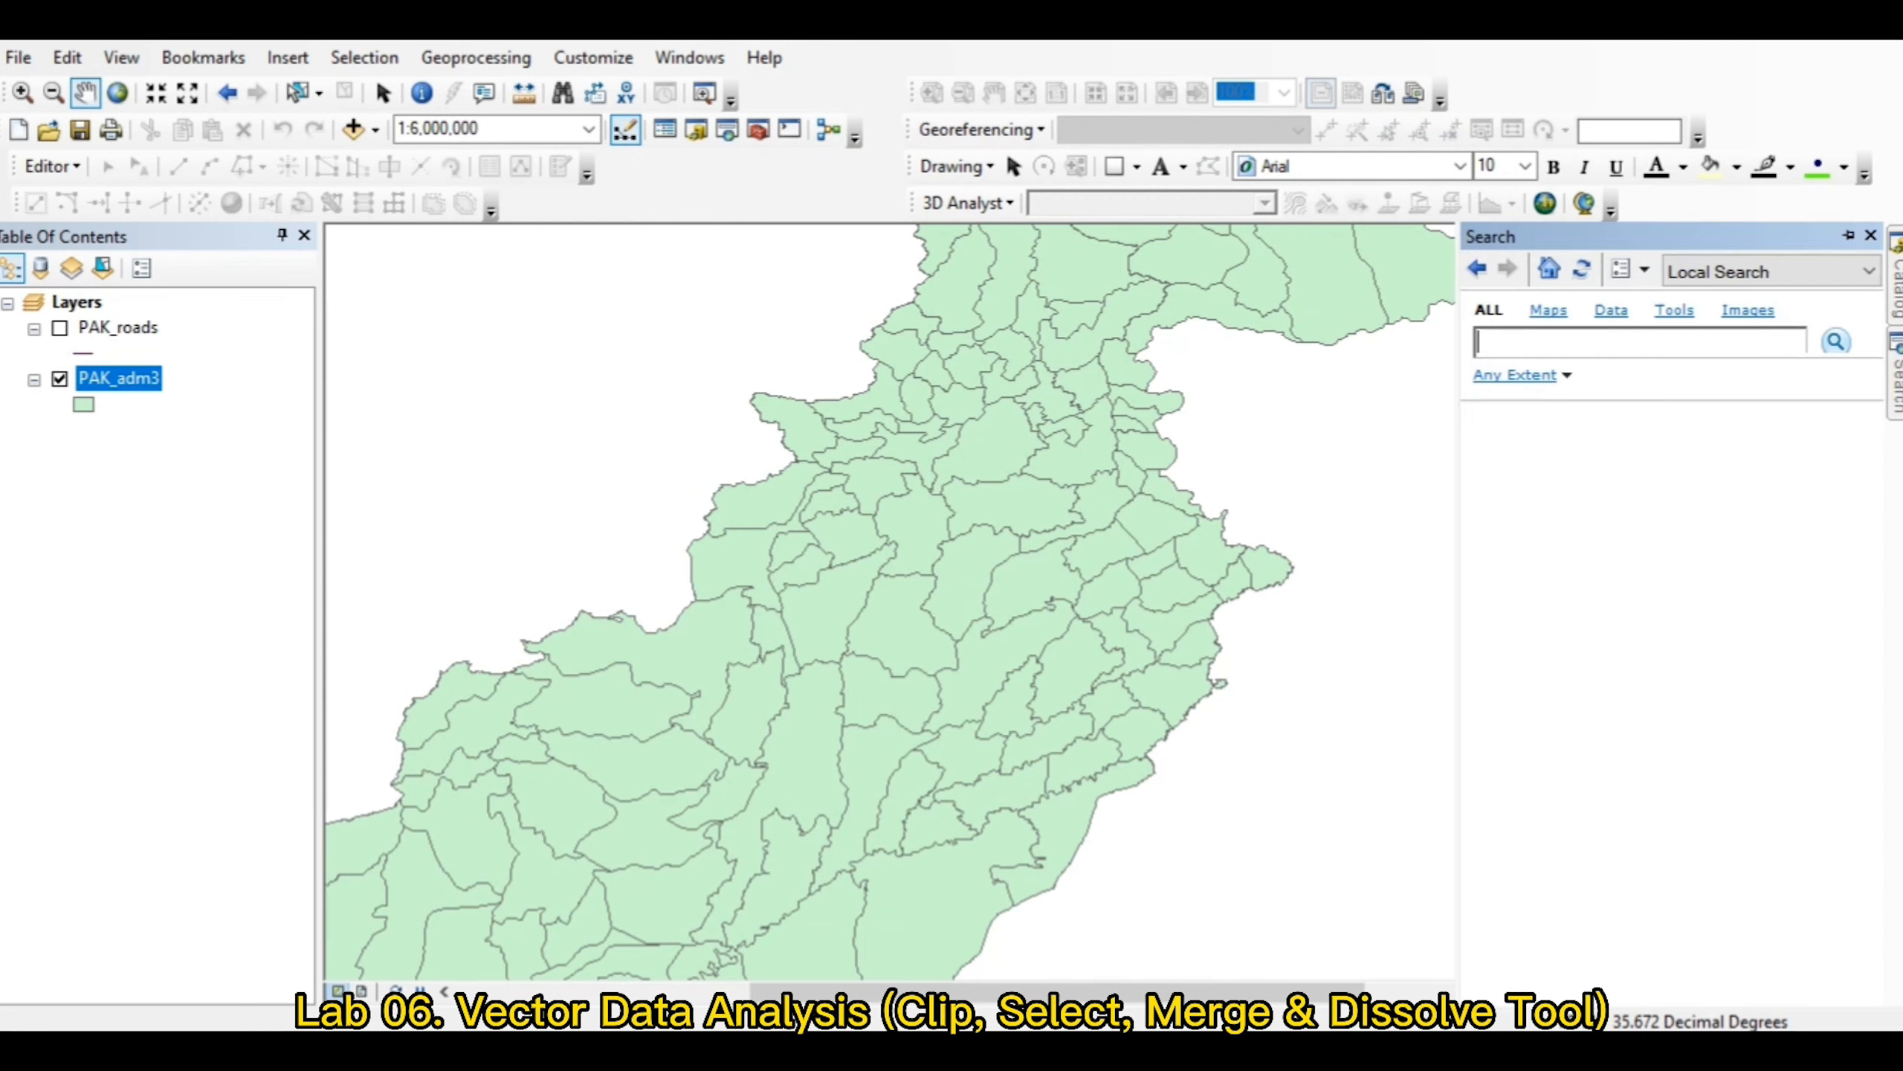
left_click(1550, 343)
type("select")
key("Return")
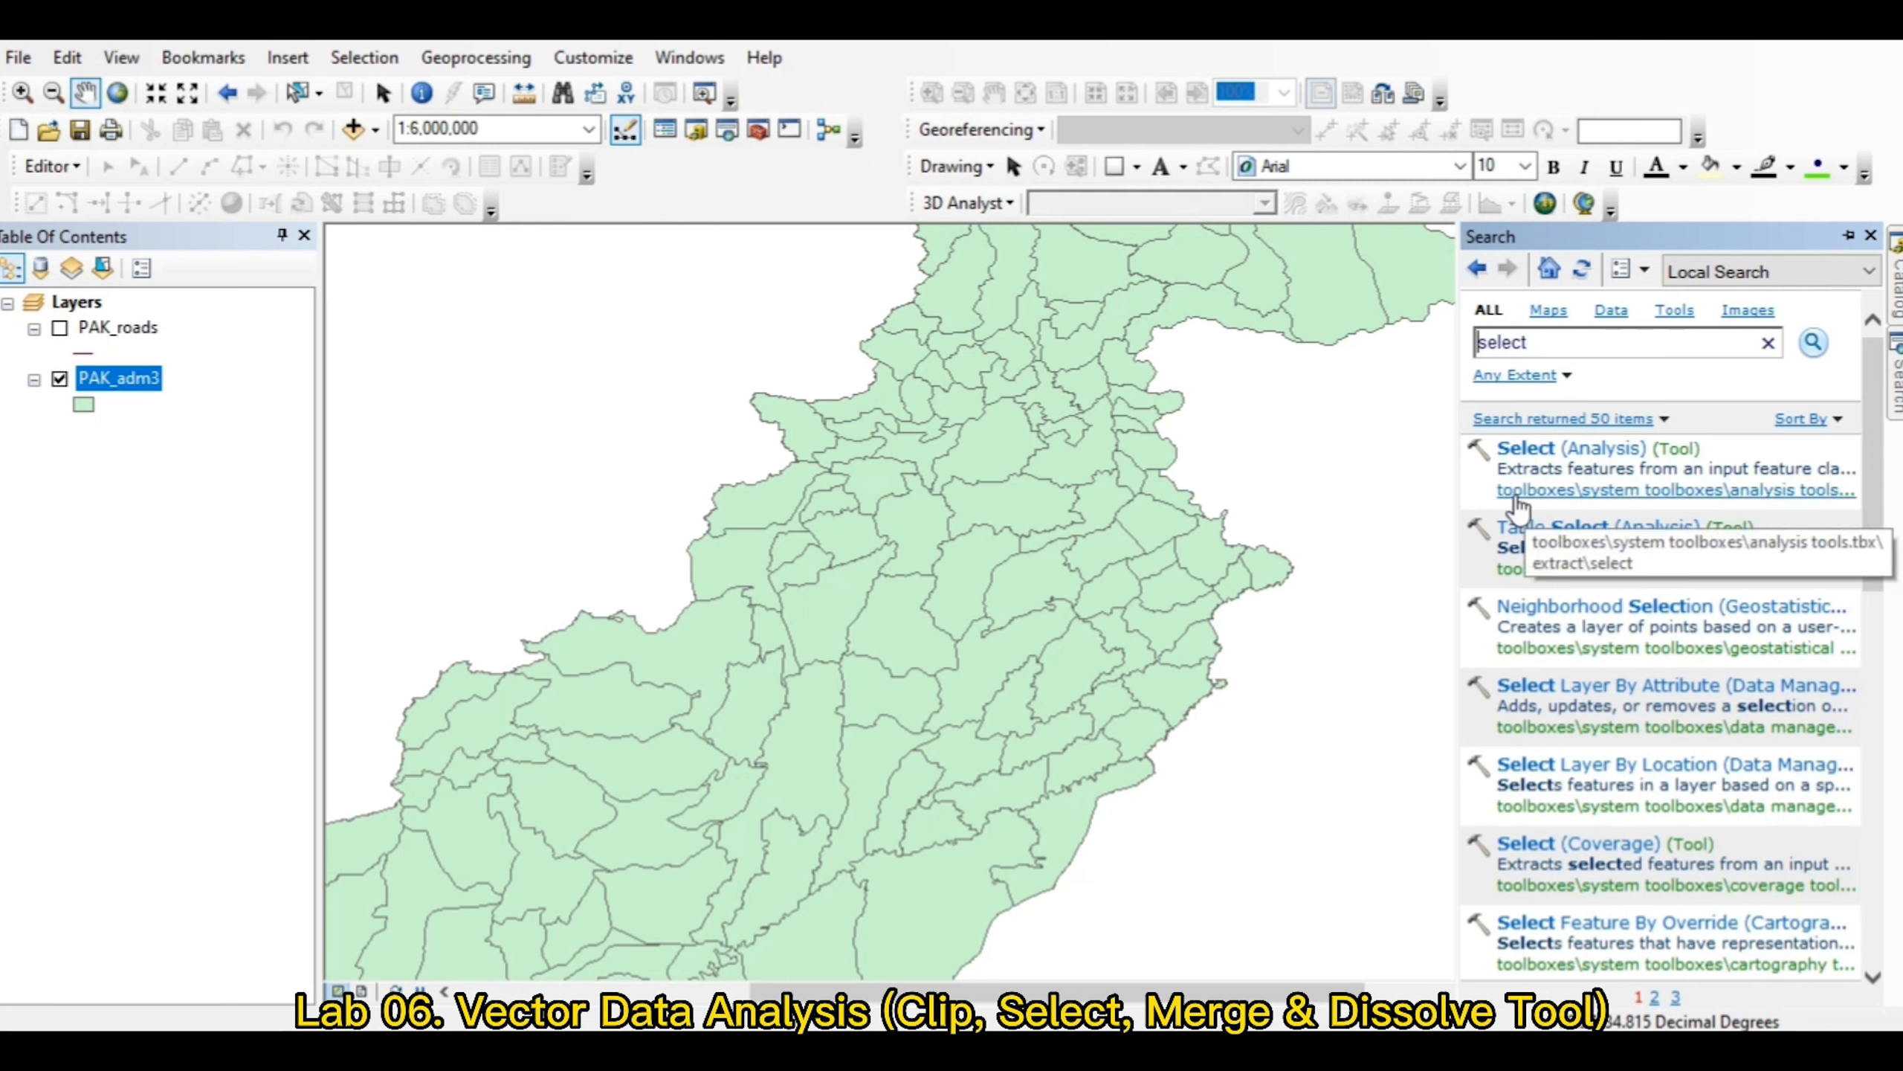
left_click(1609, 505)
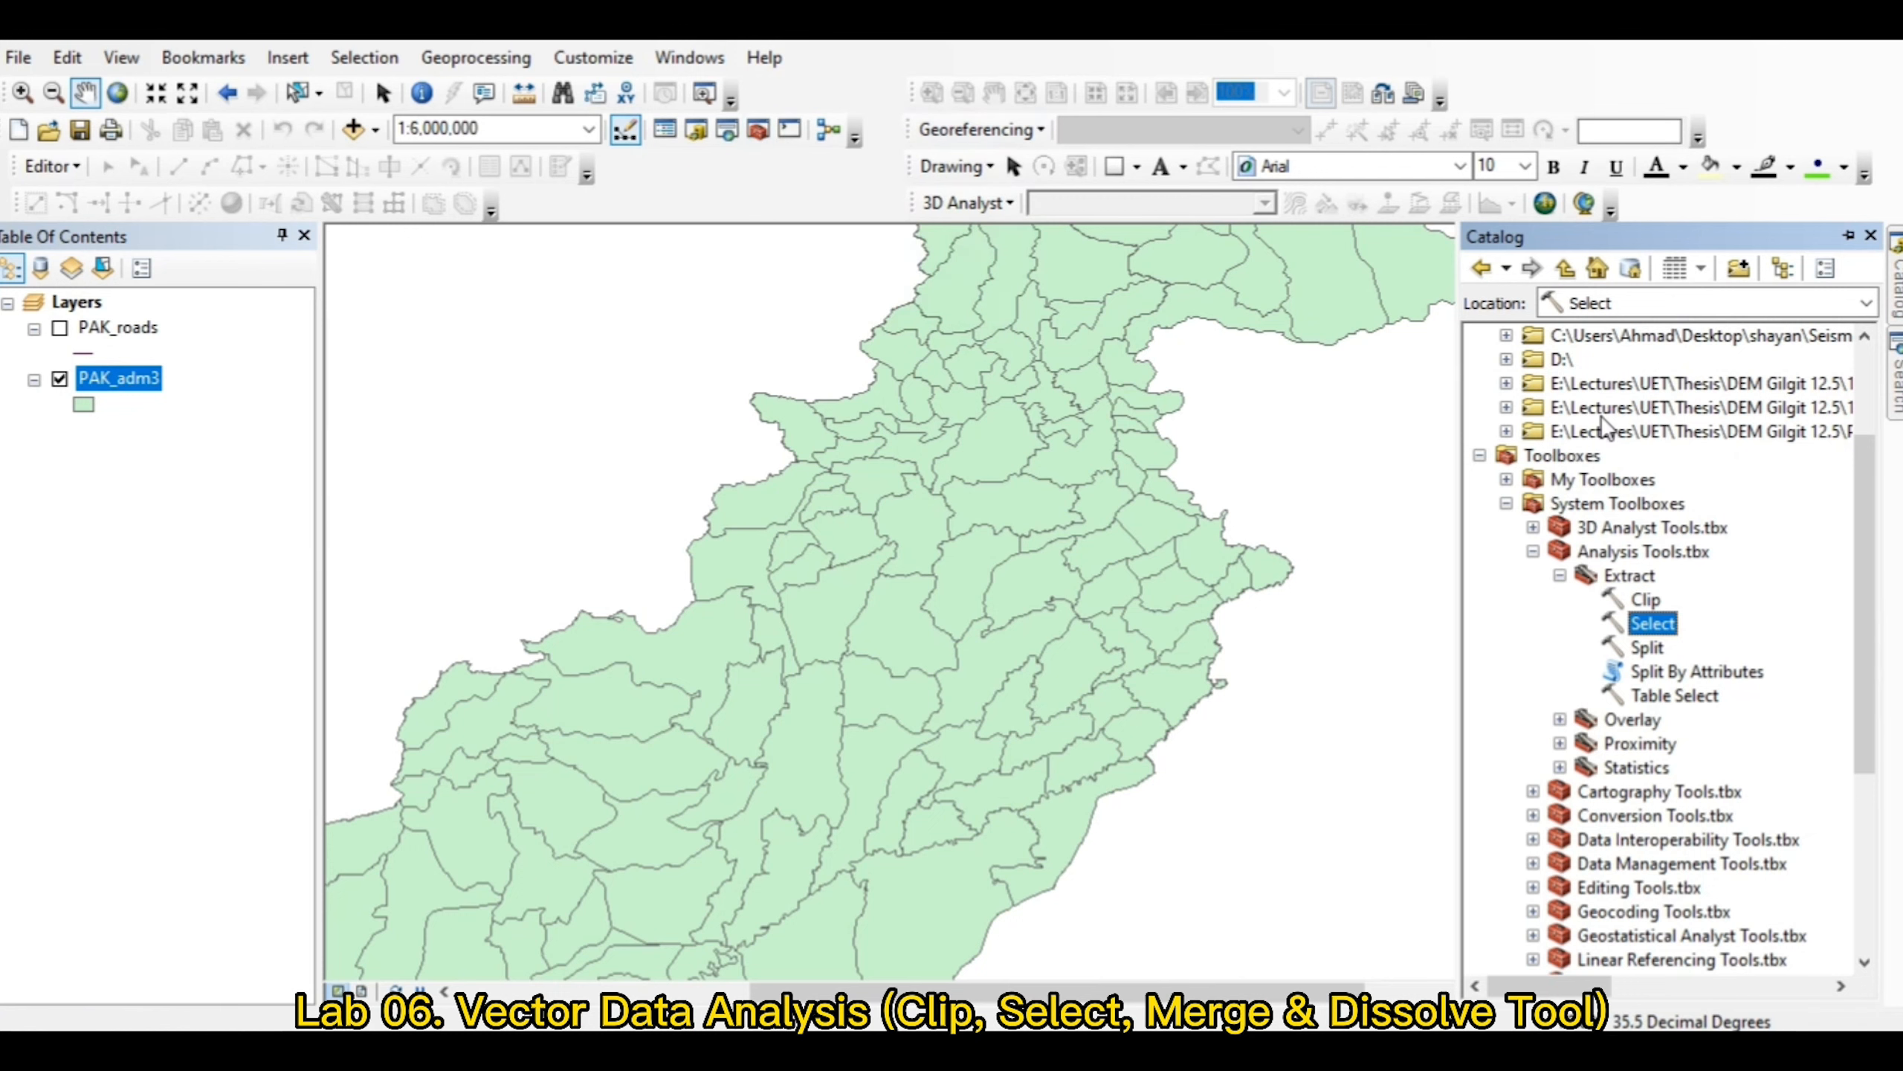
double_click(1647, 624)
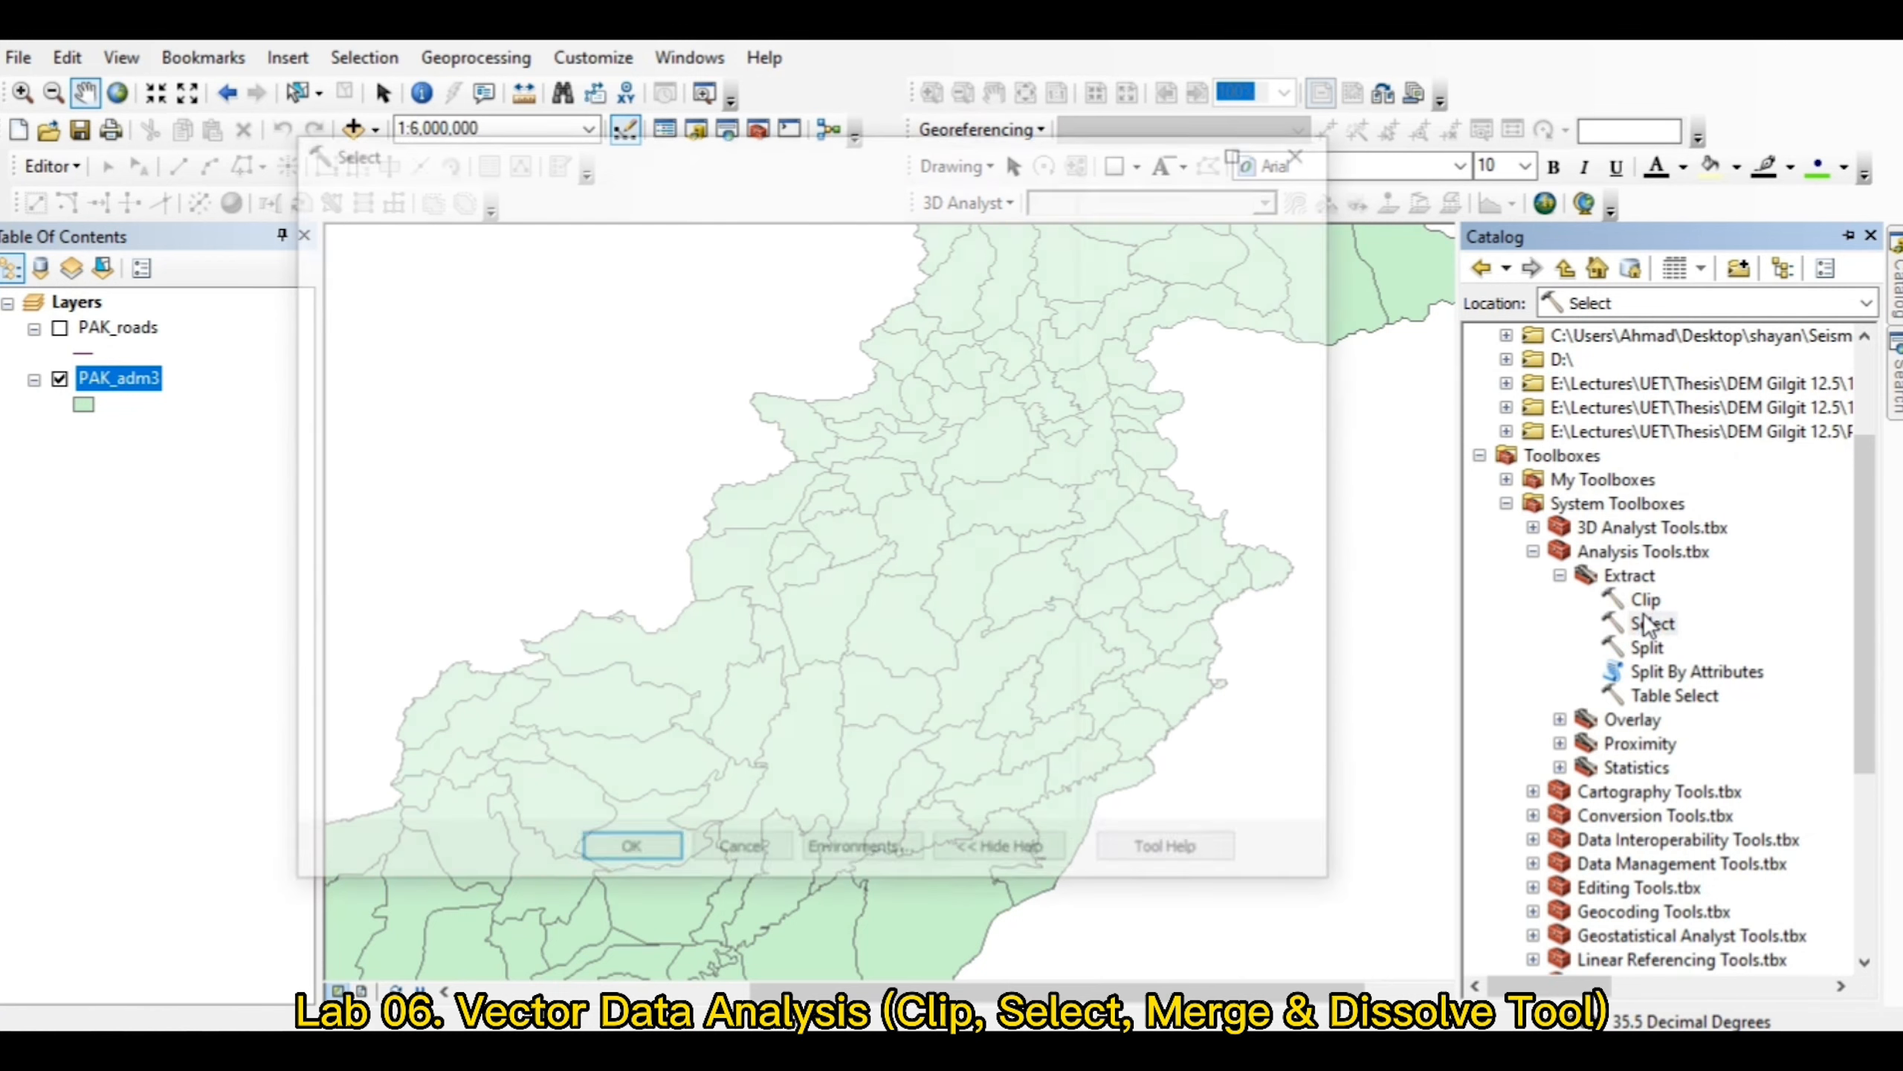
left_click_drag(625, 145, 794, 162)
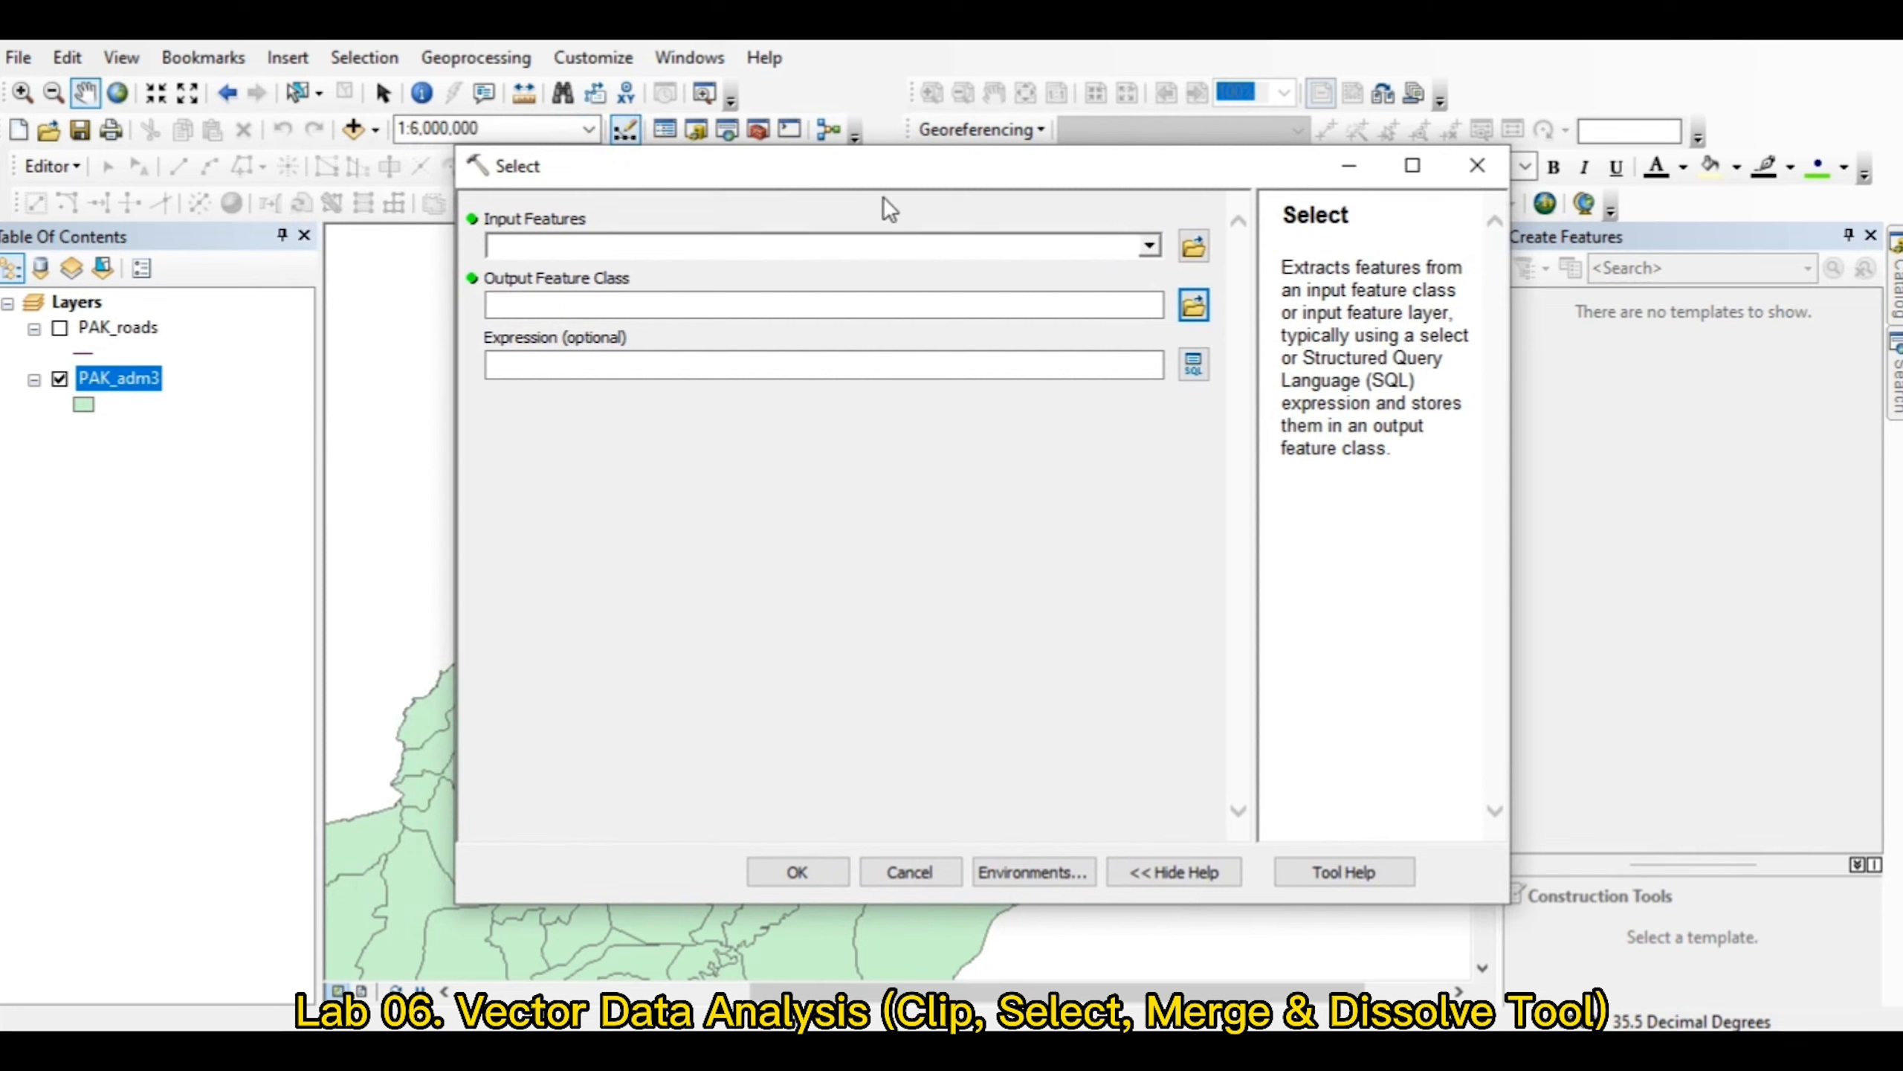
left_click(1151, 246)
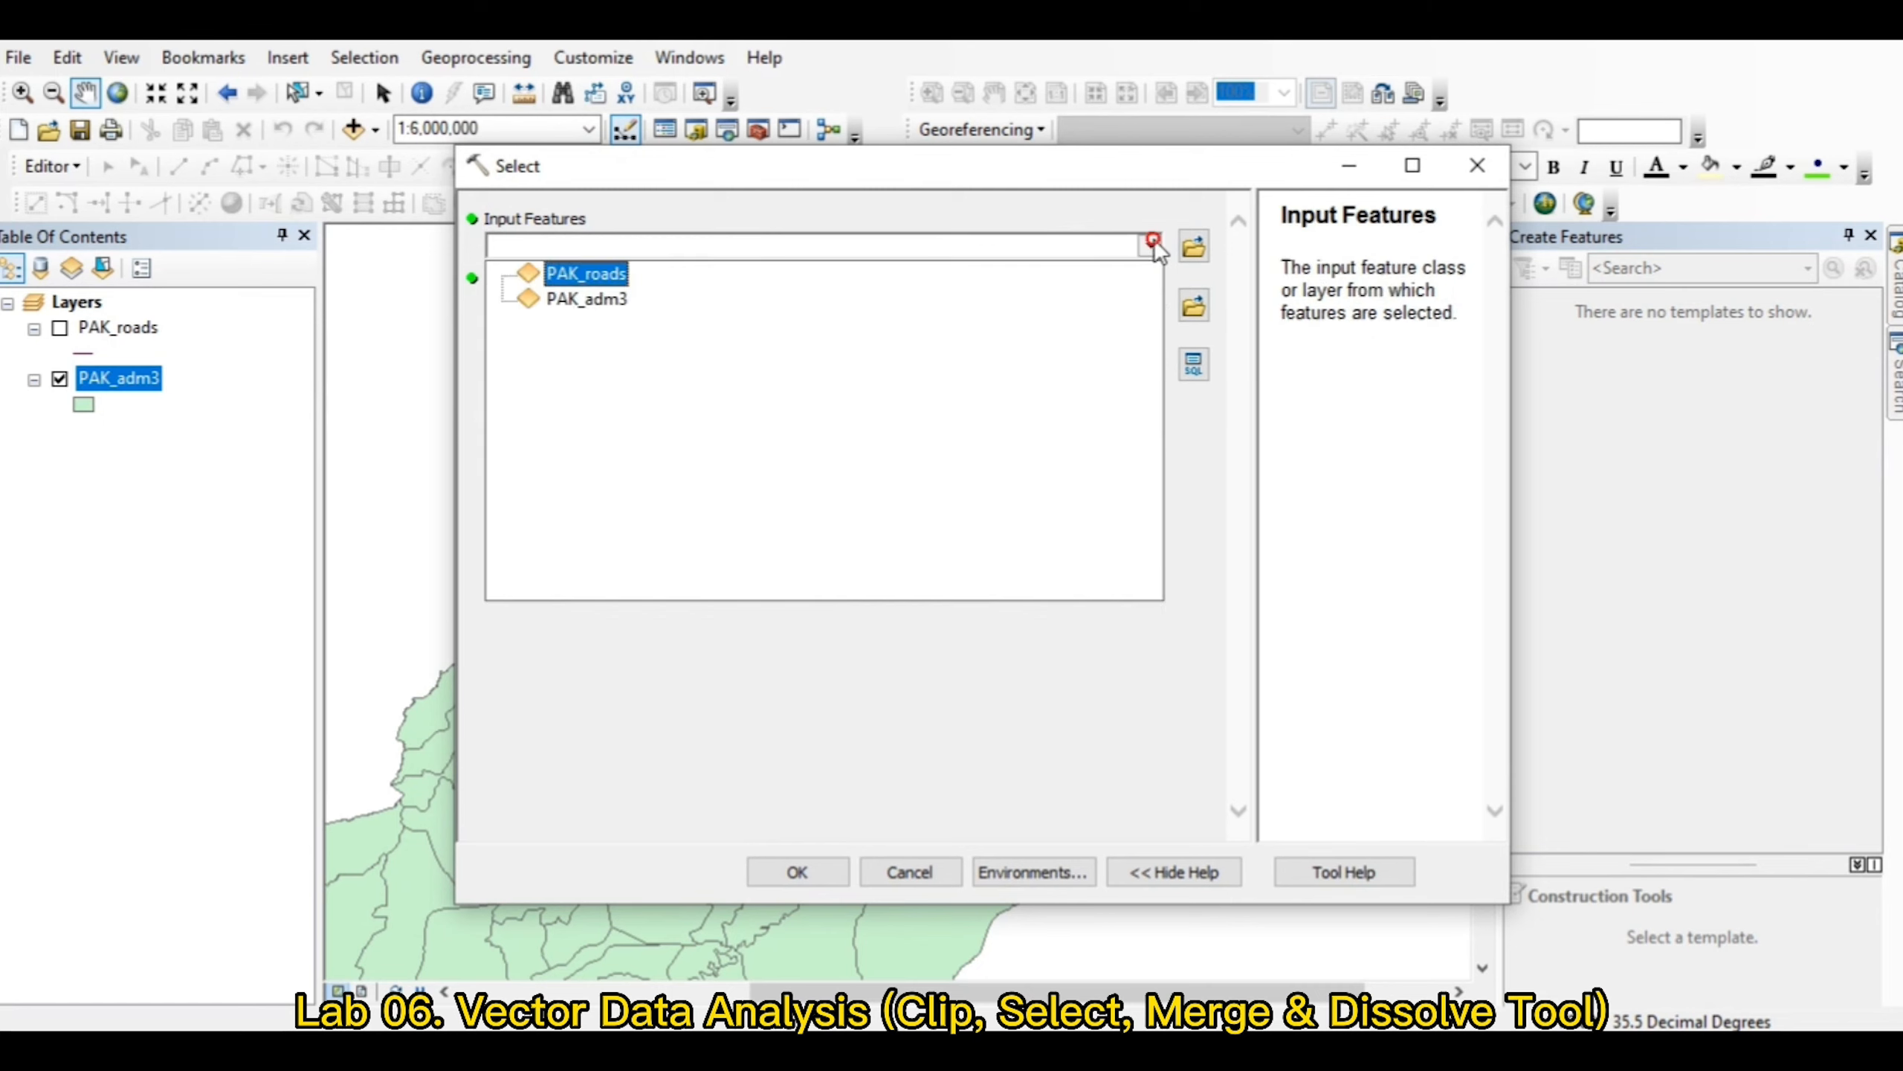
left_click(586, 298)
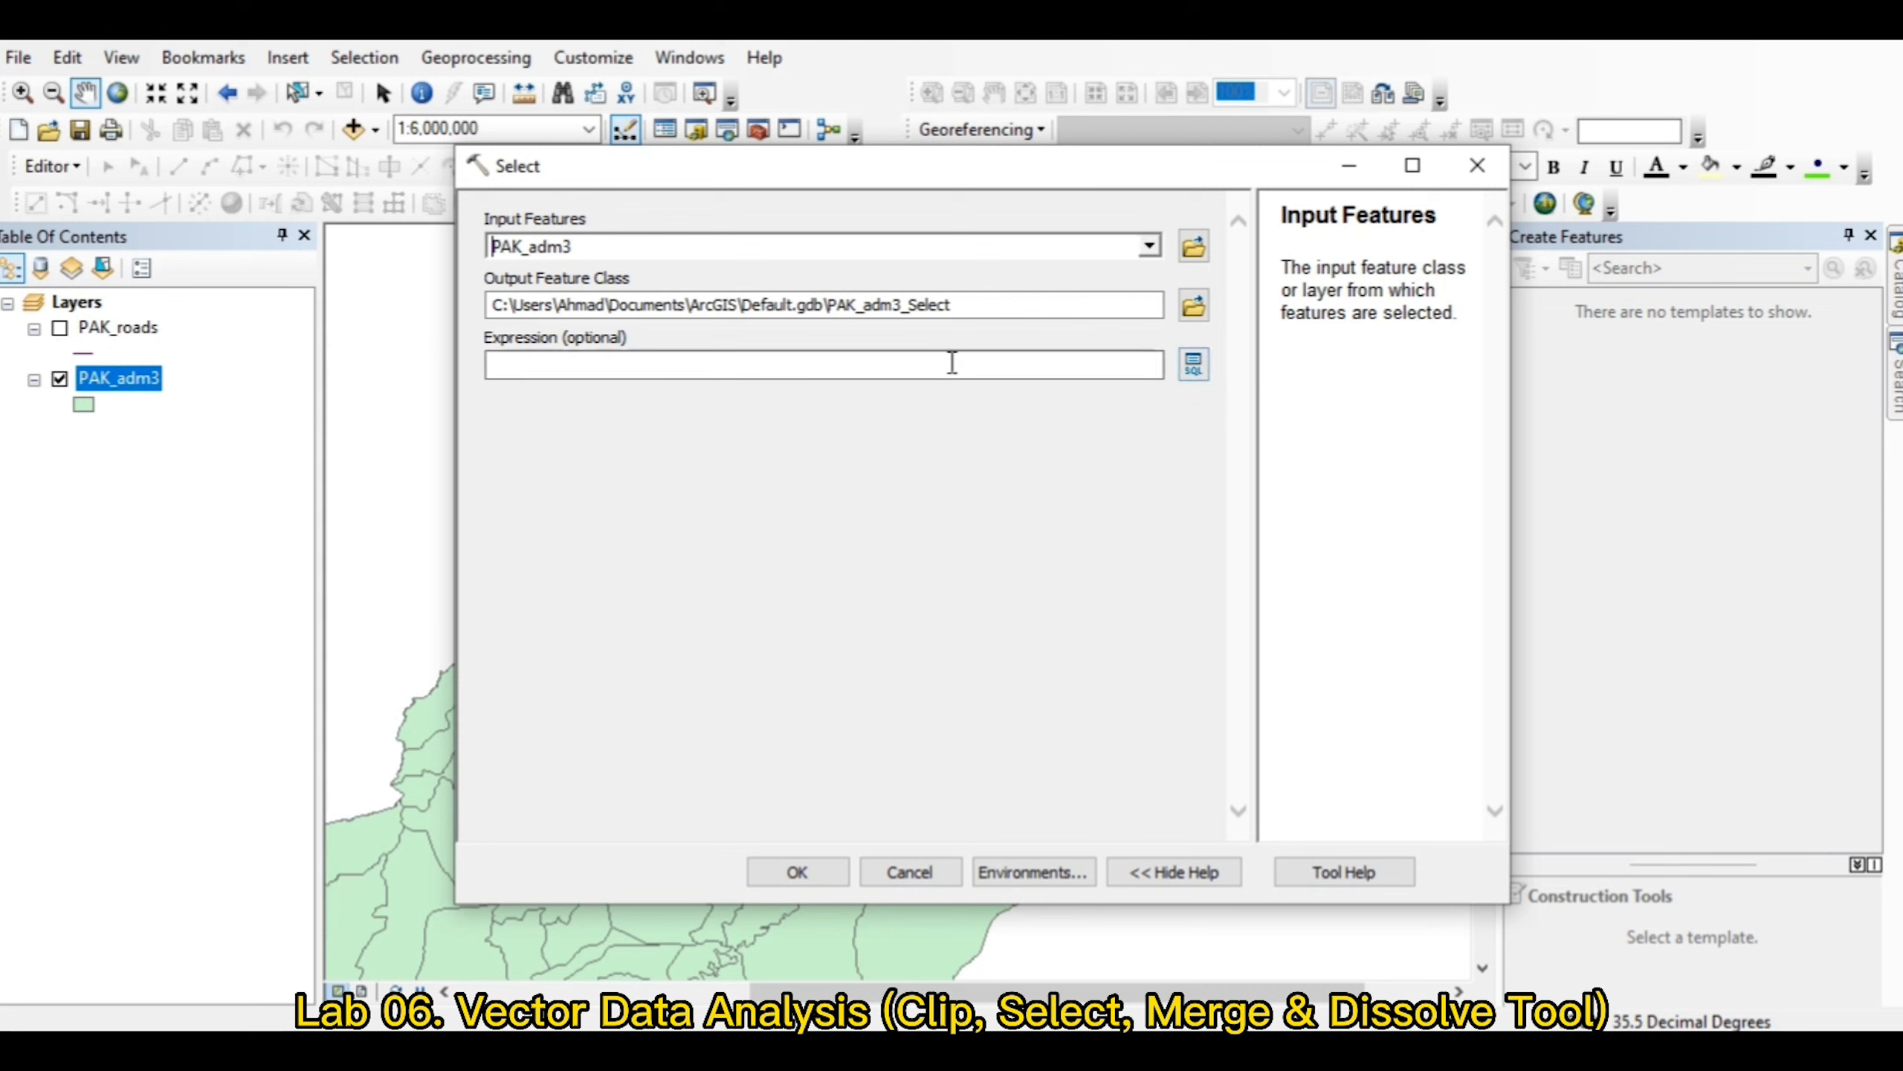
Step: Examine the PAK_adm3 attribute table to find which field holds the district names
right_click(119, 372)
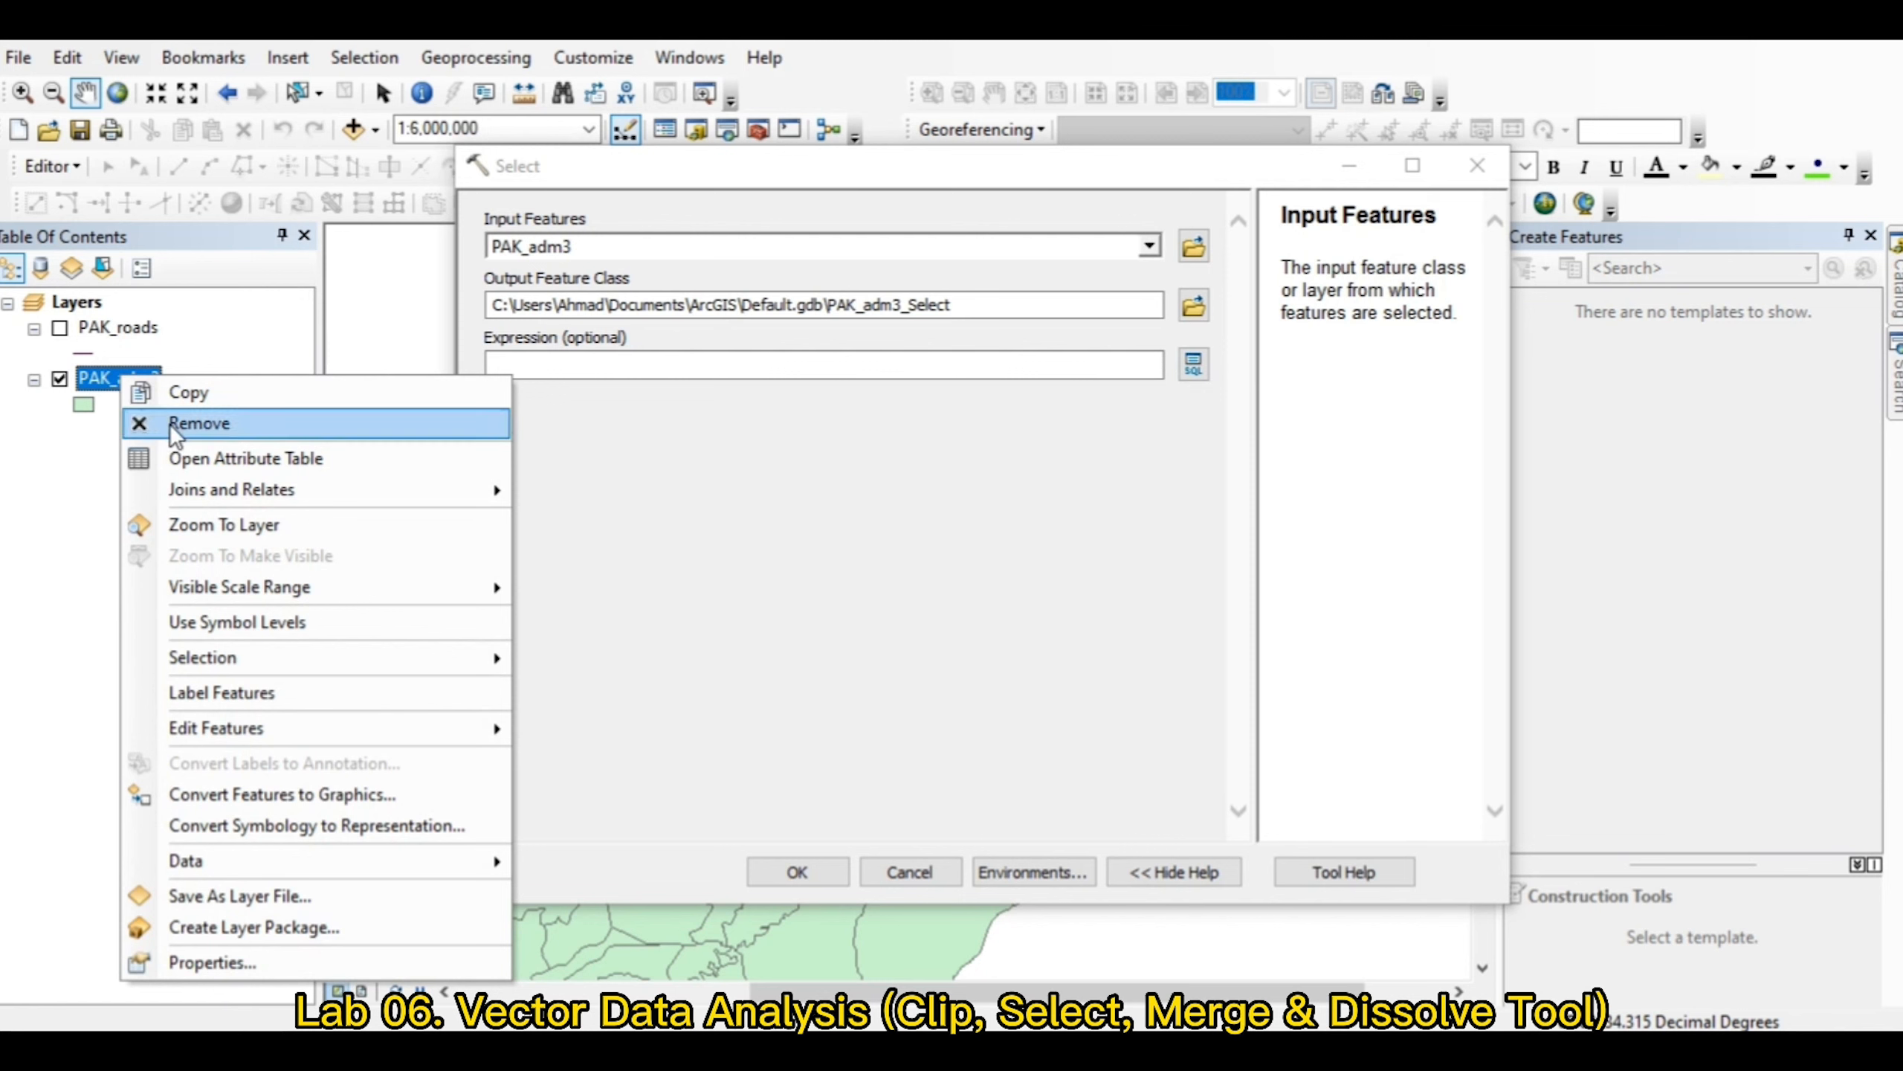
left_click(252, 474)
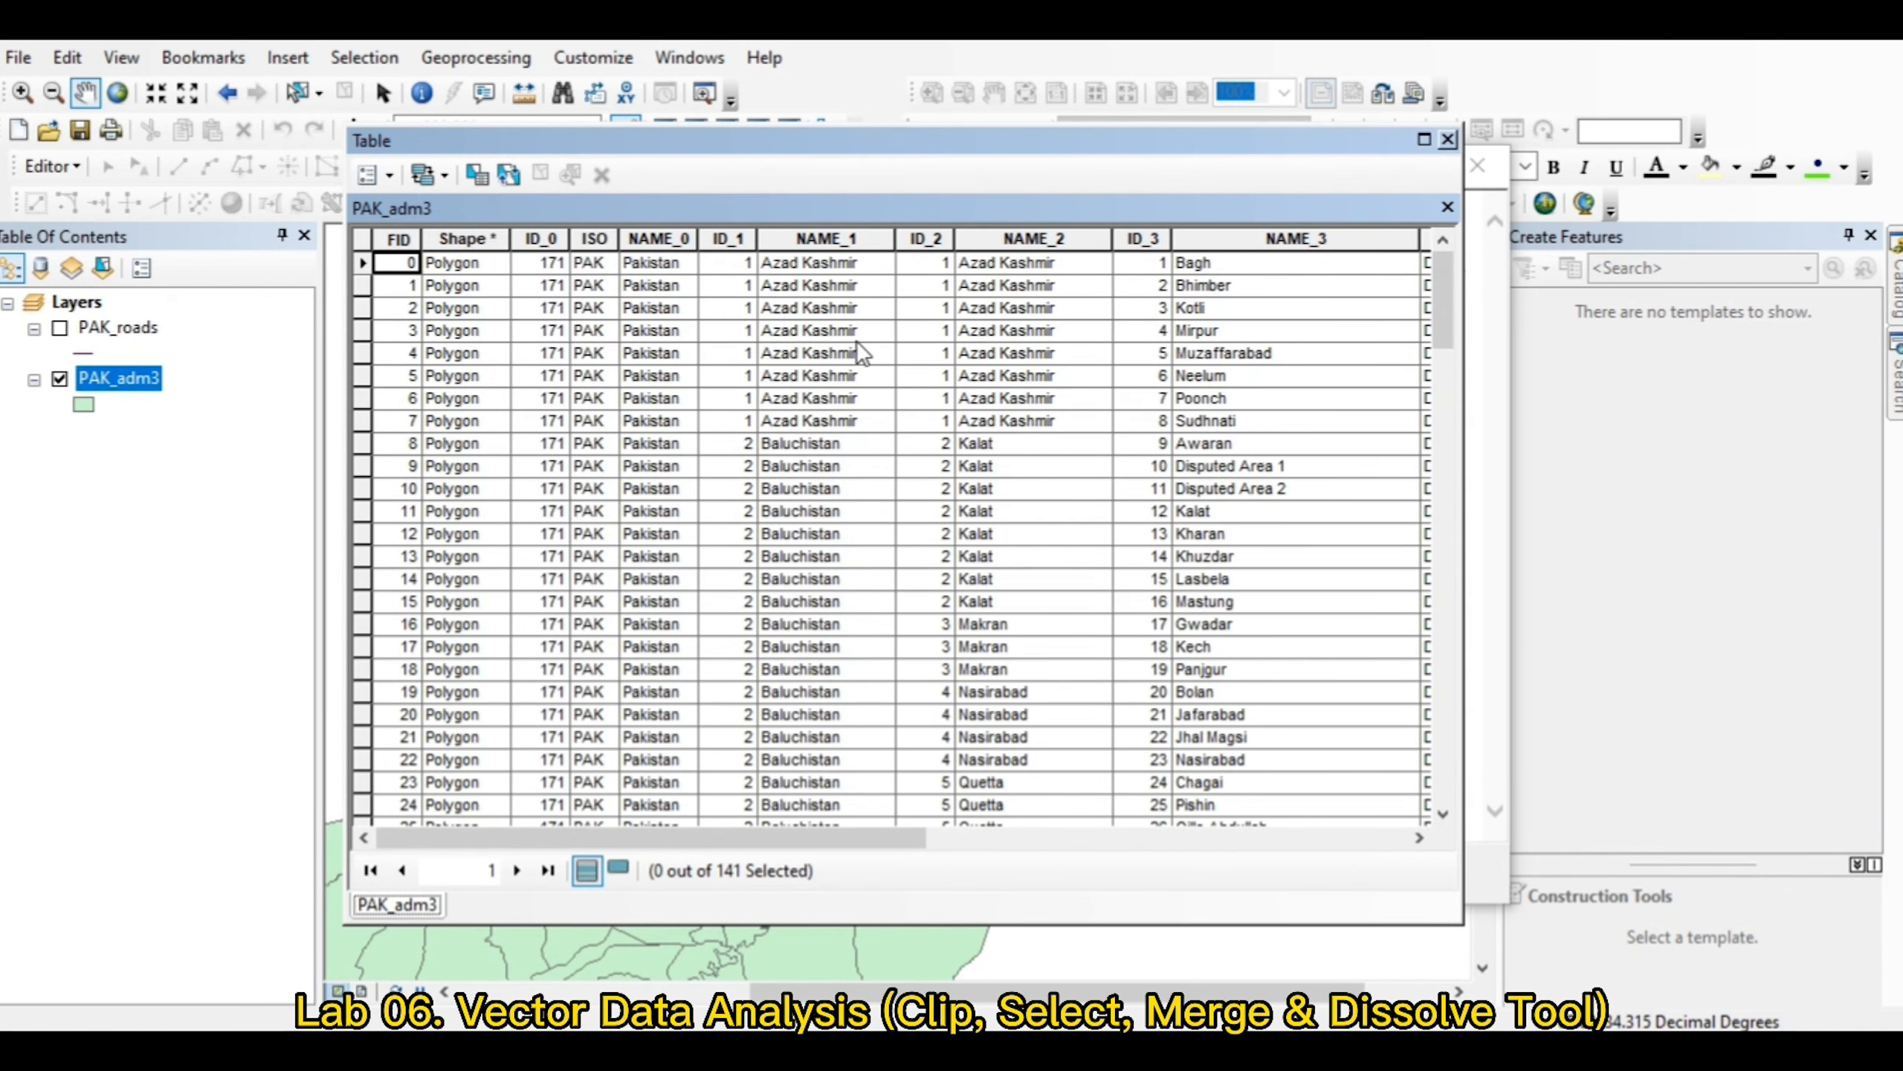
left_click_drag(877, 832, 1000, 833)
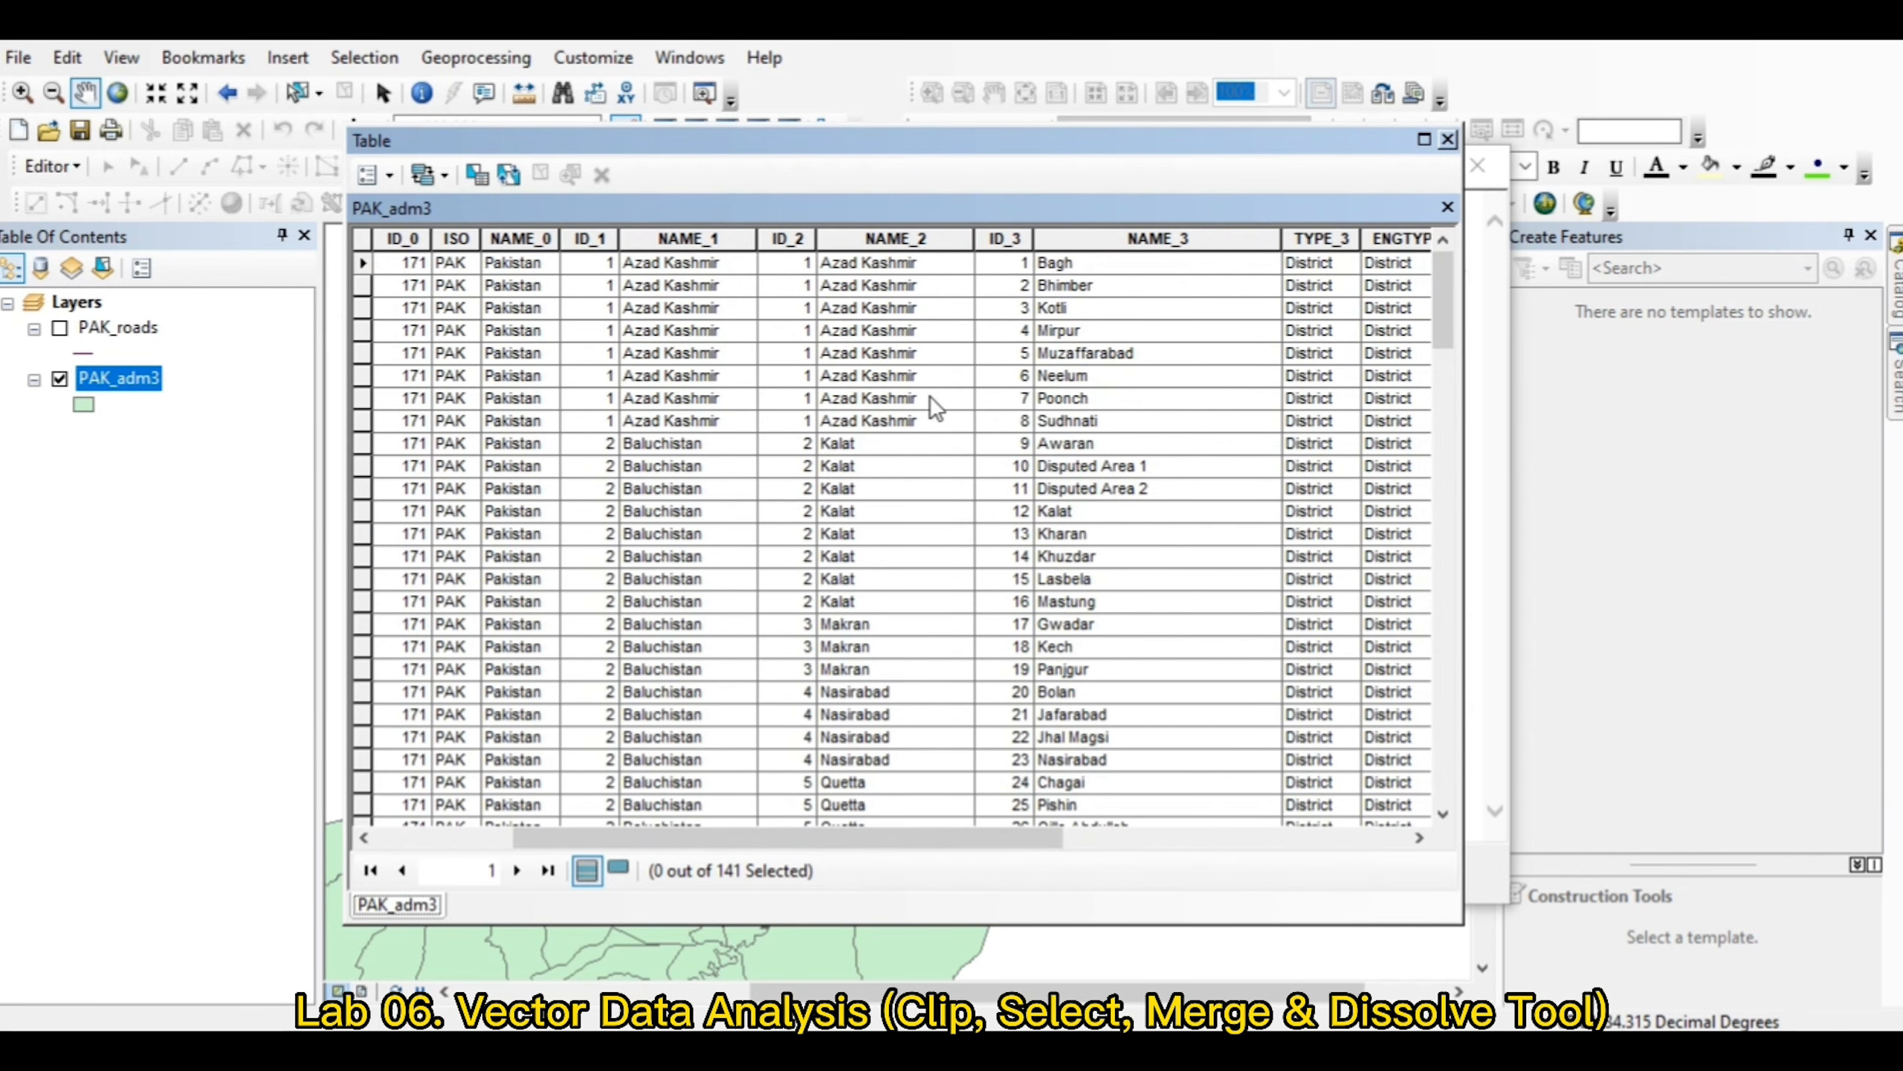
left_click_drag(945, 840, 1150, 840)
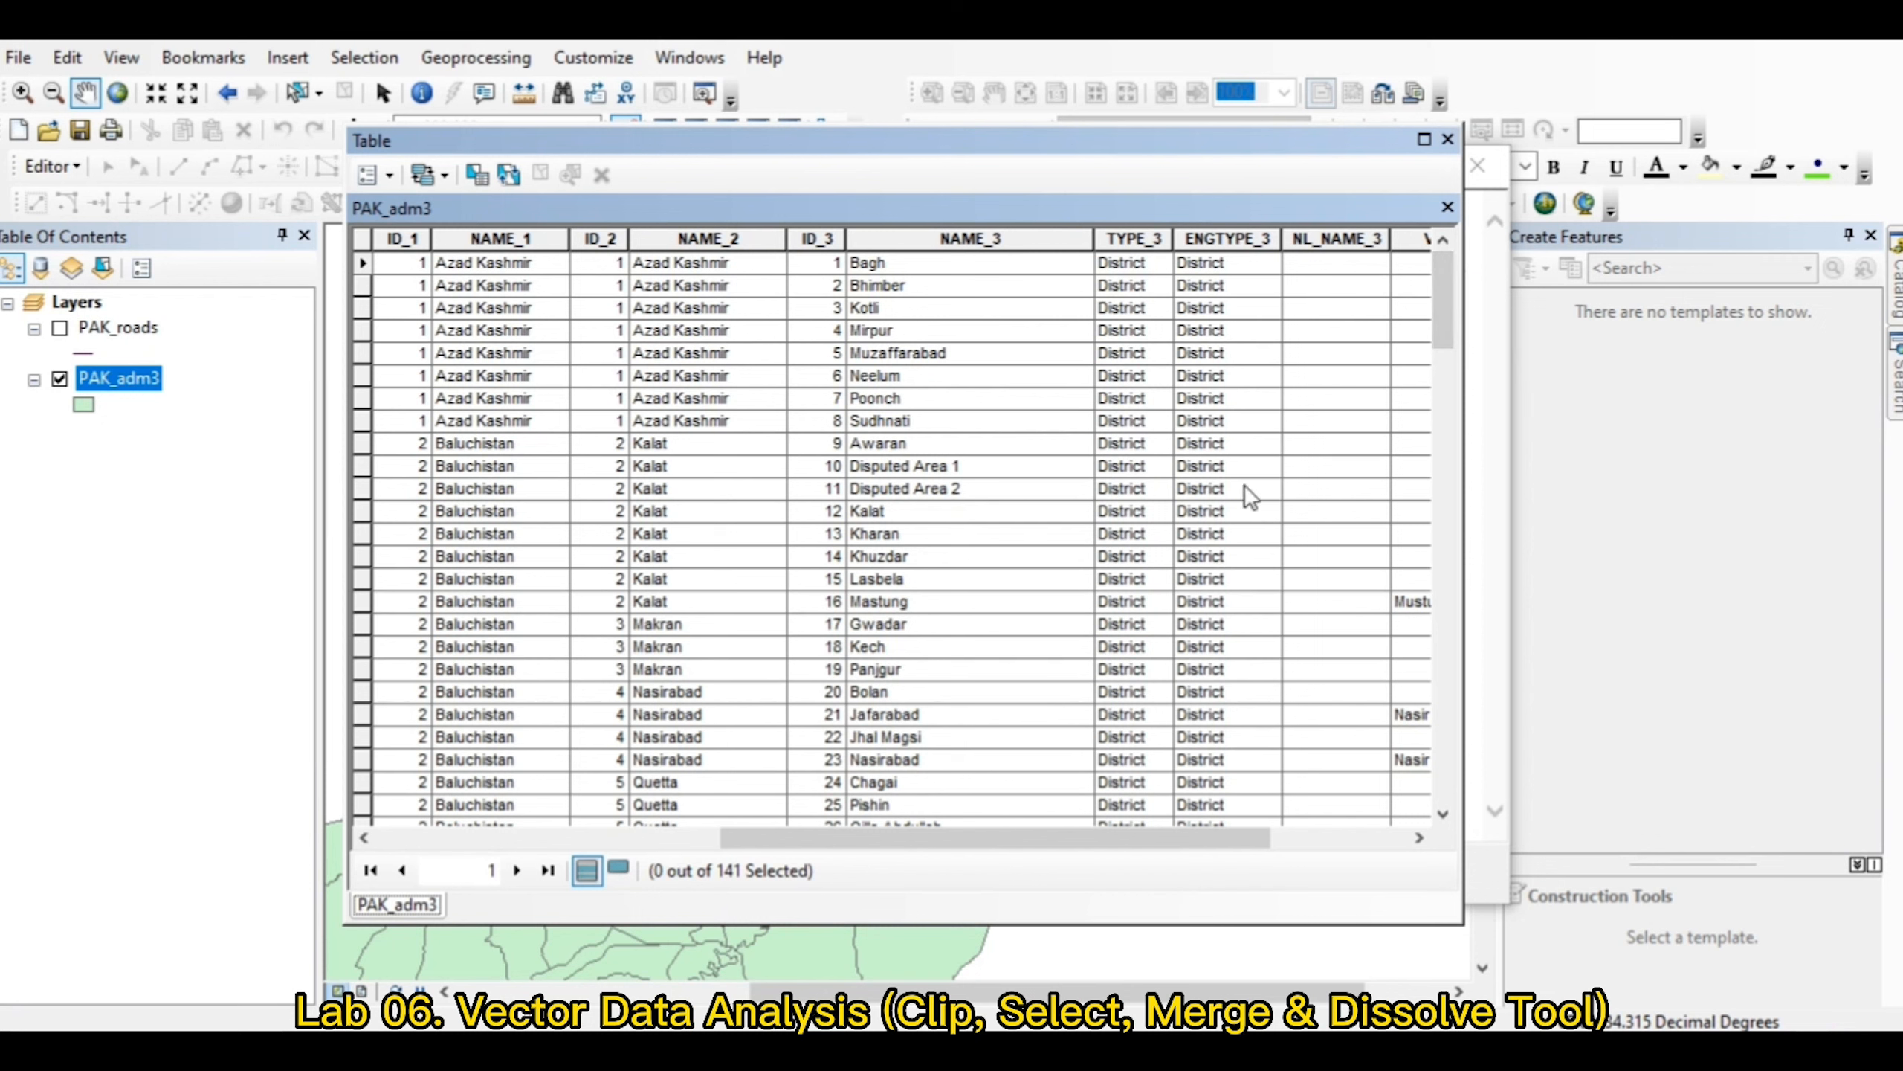
mouse_move(1447, 316)
left_mouse_down()
mouse_move(1459, 428)
mouse_move(1461, 322)
left_mouse_up()
left_click(1448, 139)
Step: Build the Select tool's SQL expression "NAME_3" = 'Abbottabad' from the field's unique values
left_click(1193, 362)
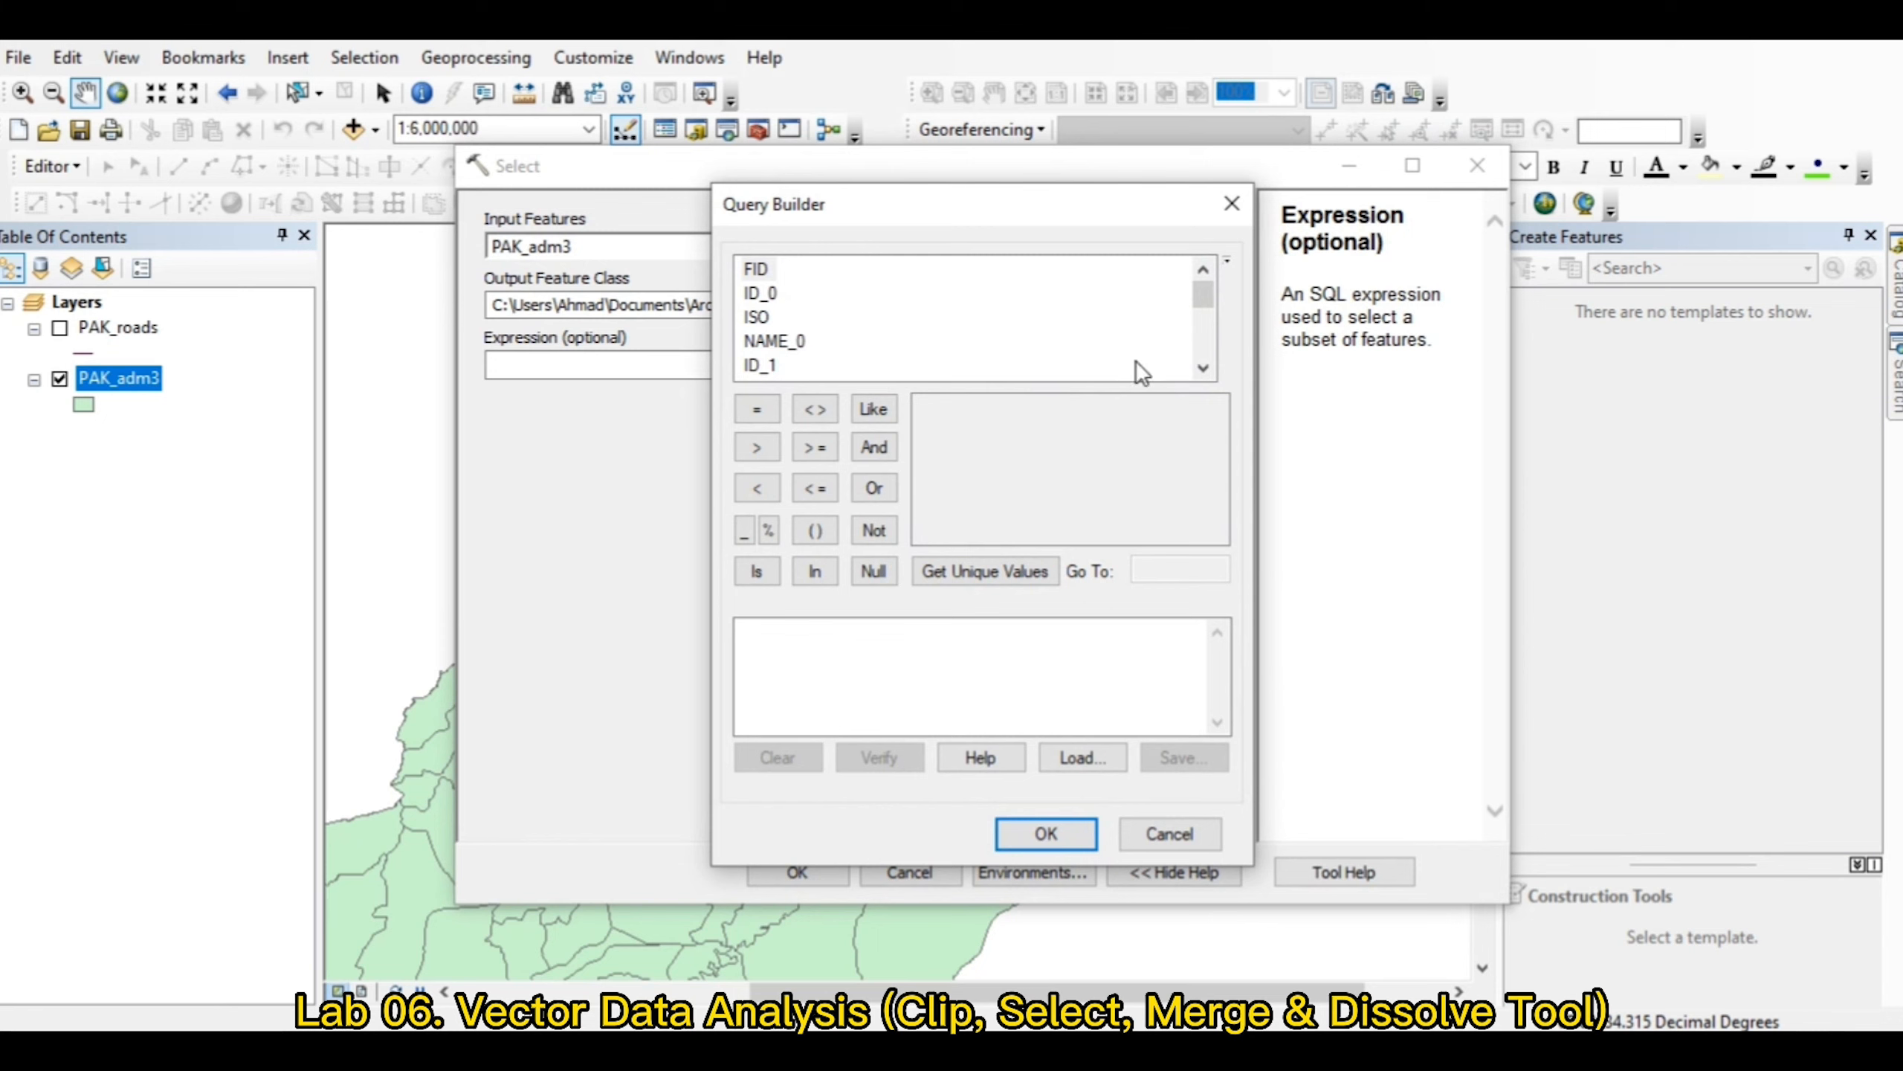
left_click(1203, 367)
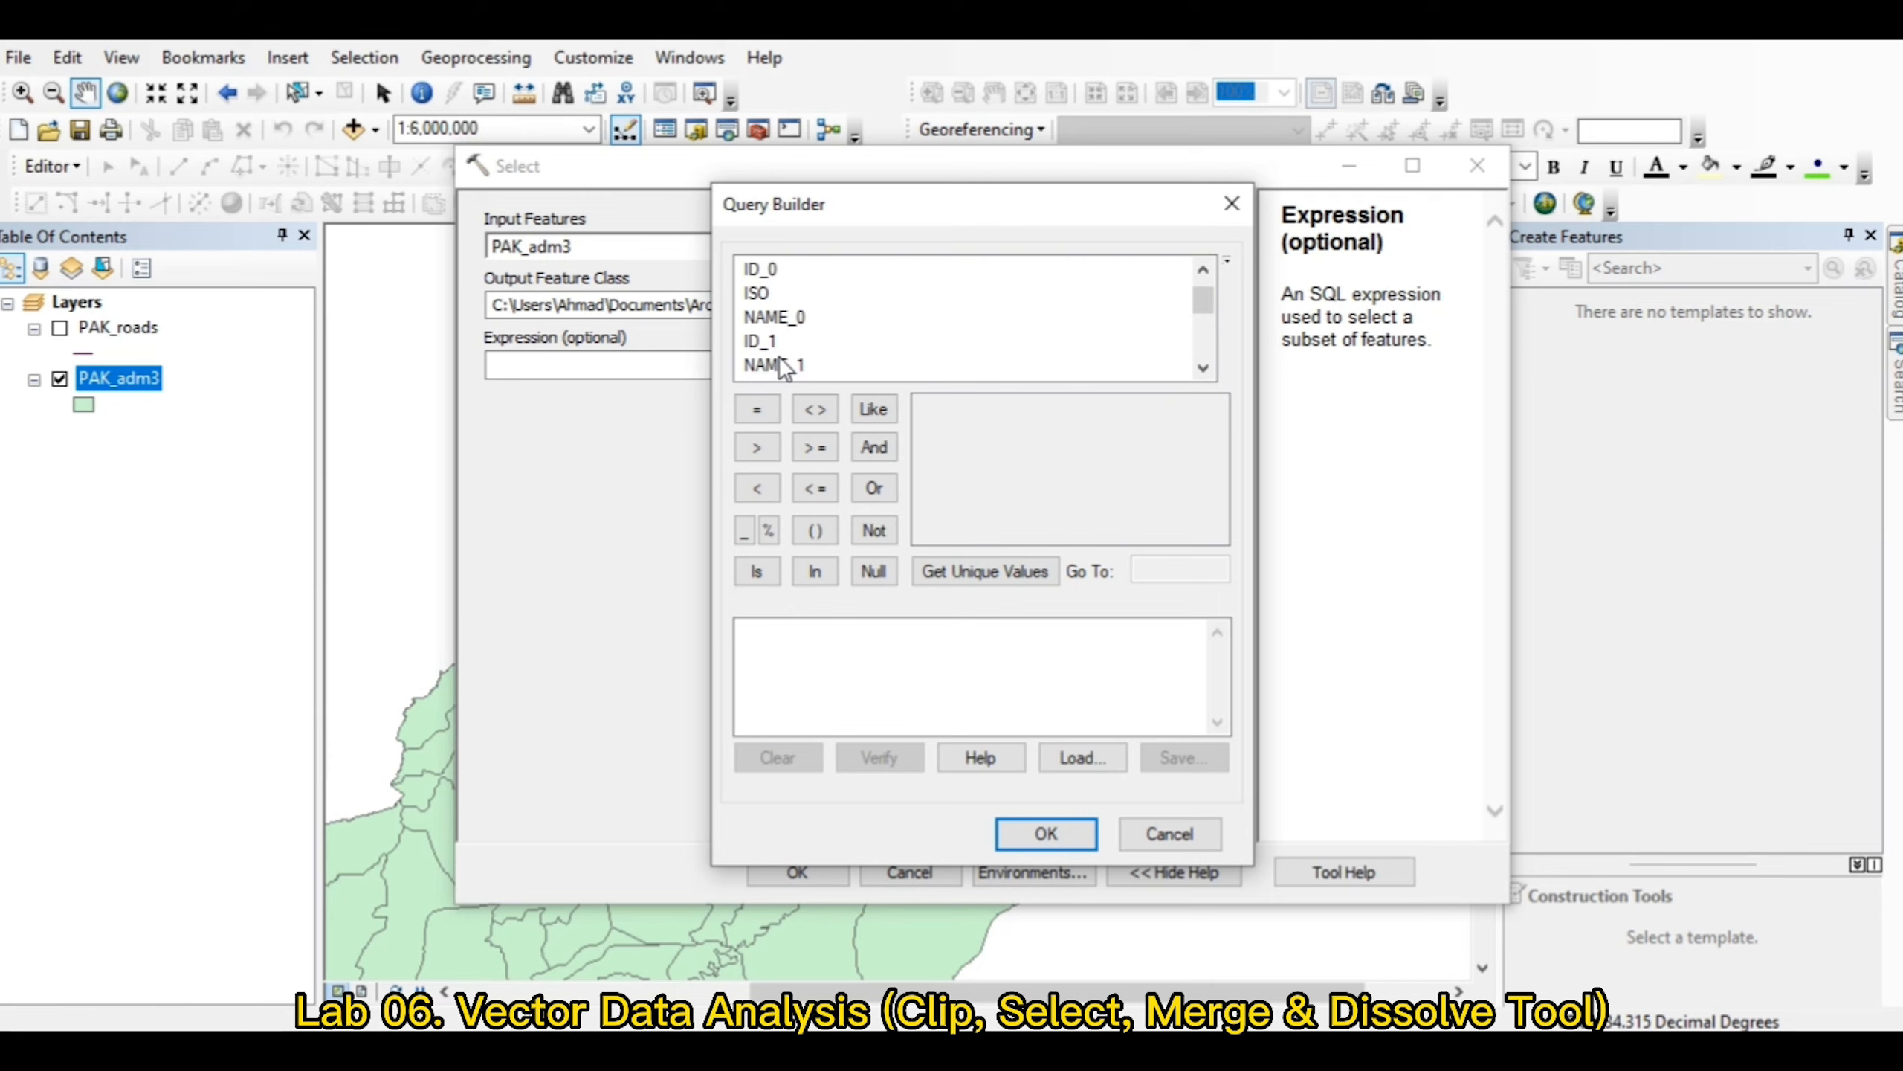
left_click(1204, 369)
left_click(1204, 369)
left_click(1204, 369)
left_click(1206, 371)
left_click(1206, 372)
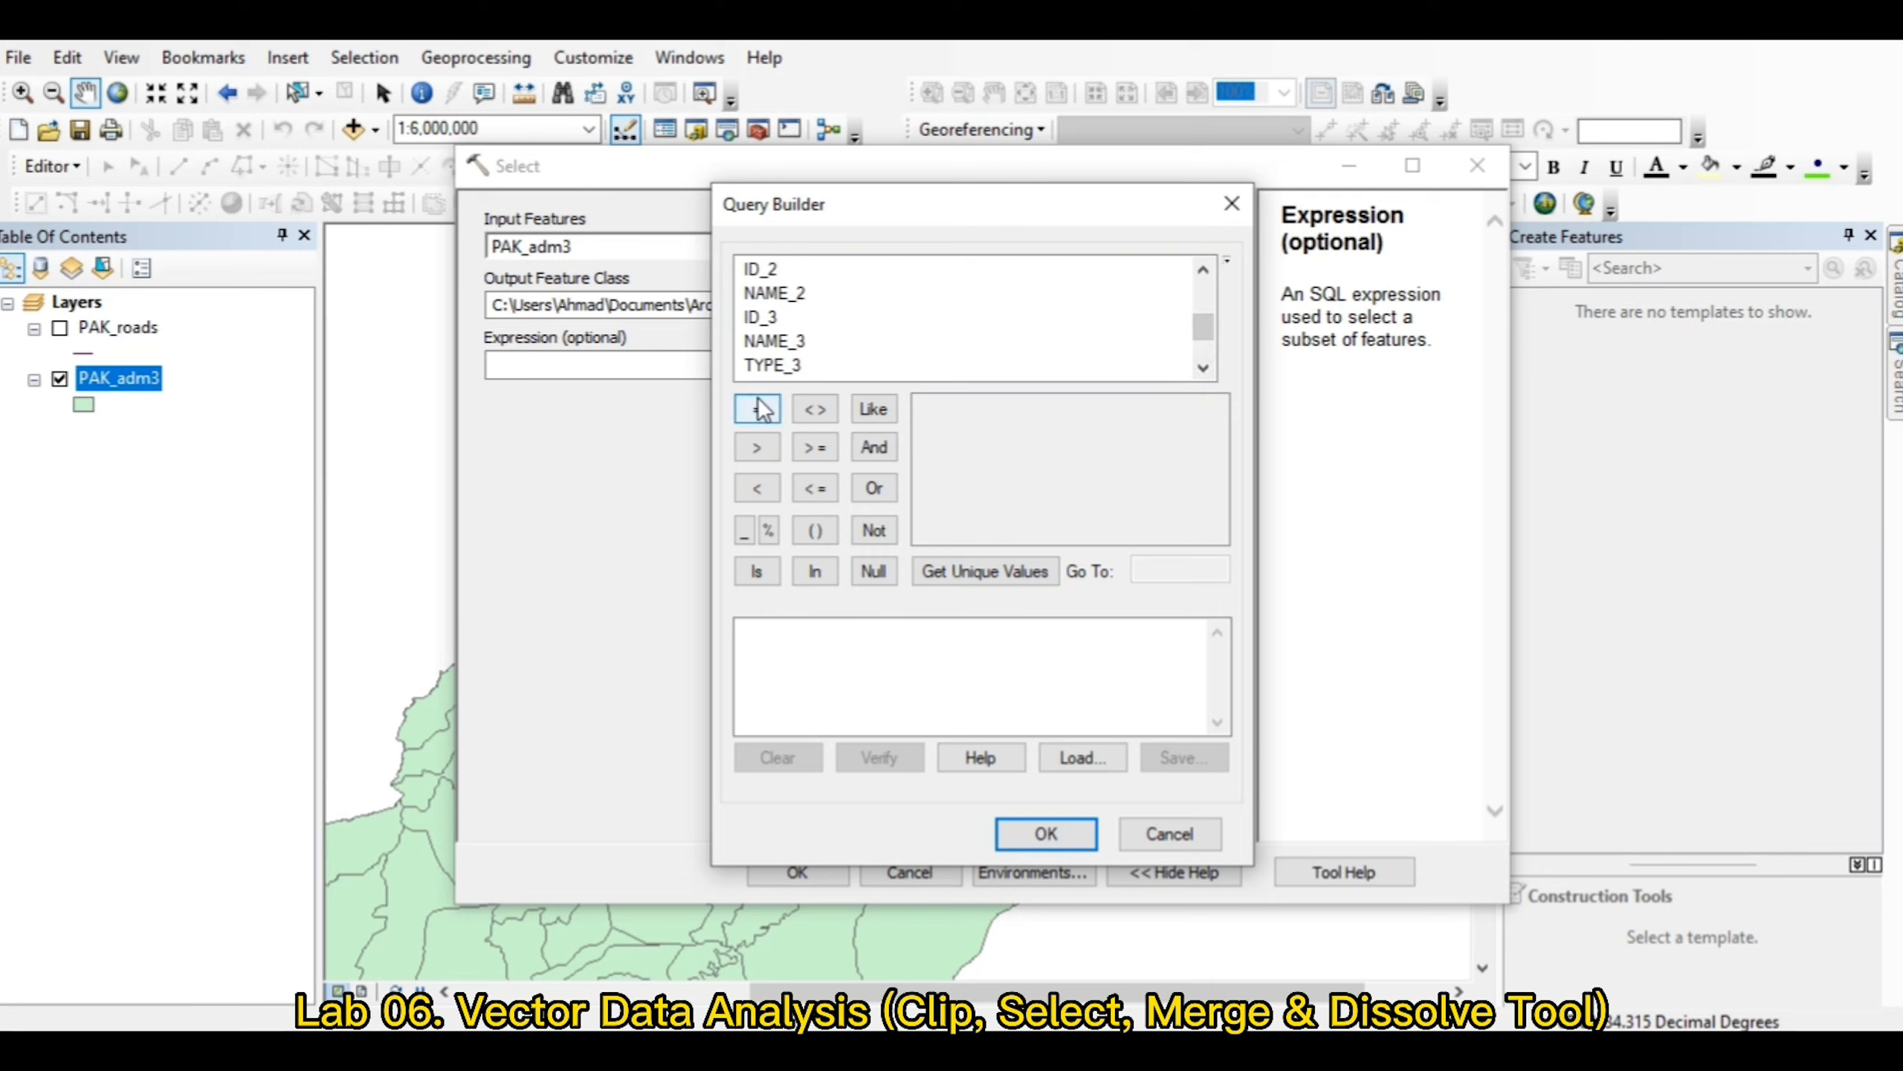
double_click(792, 346)
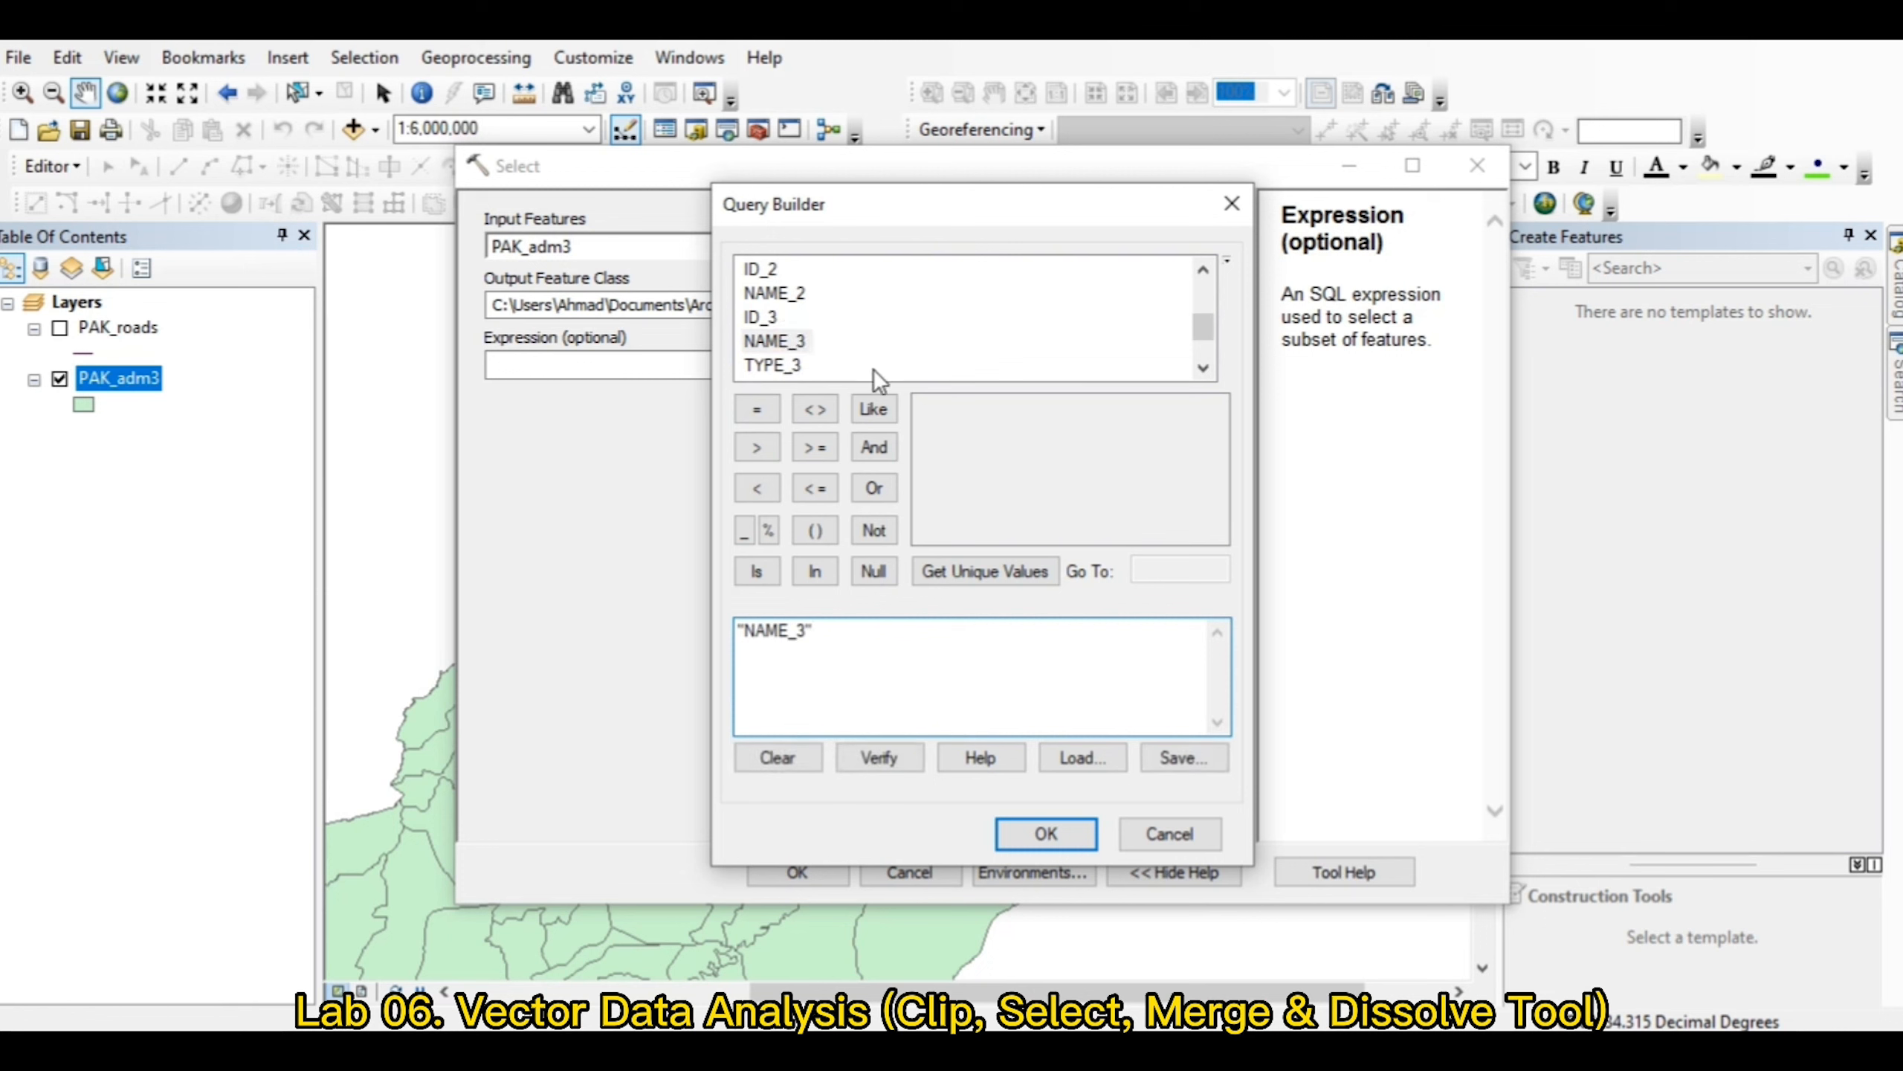
left_click(769, 411)
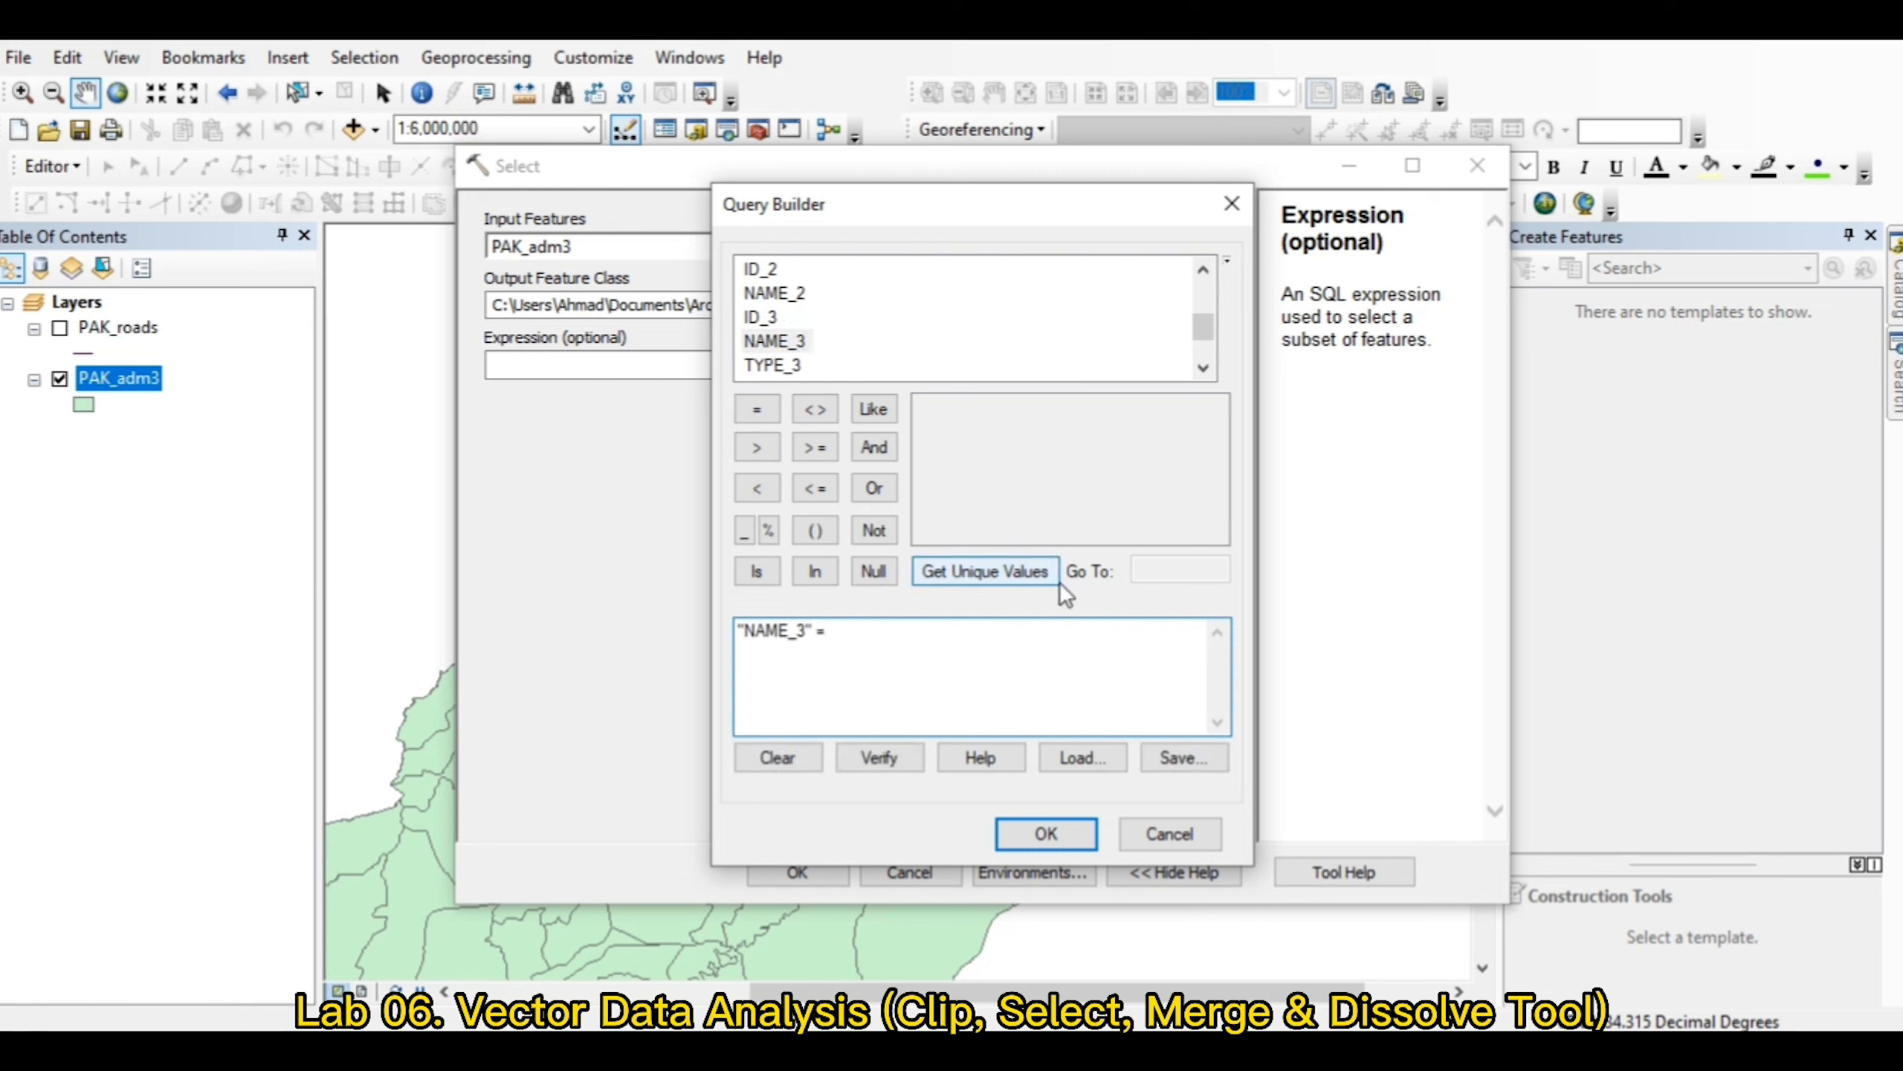
left_click(1012, 569)
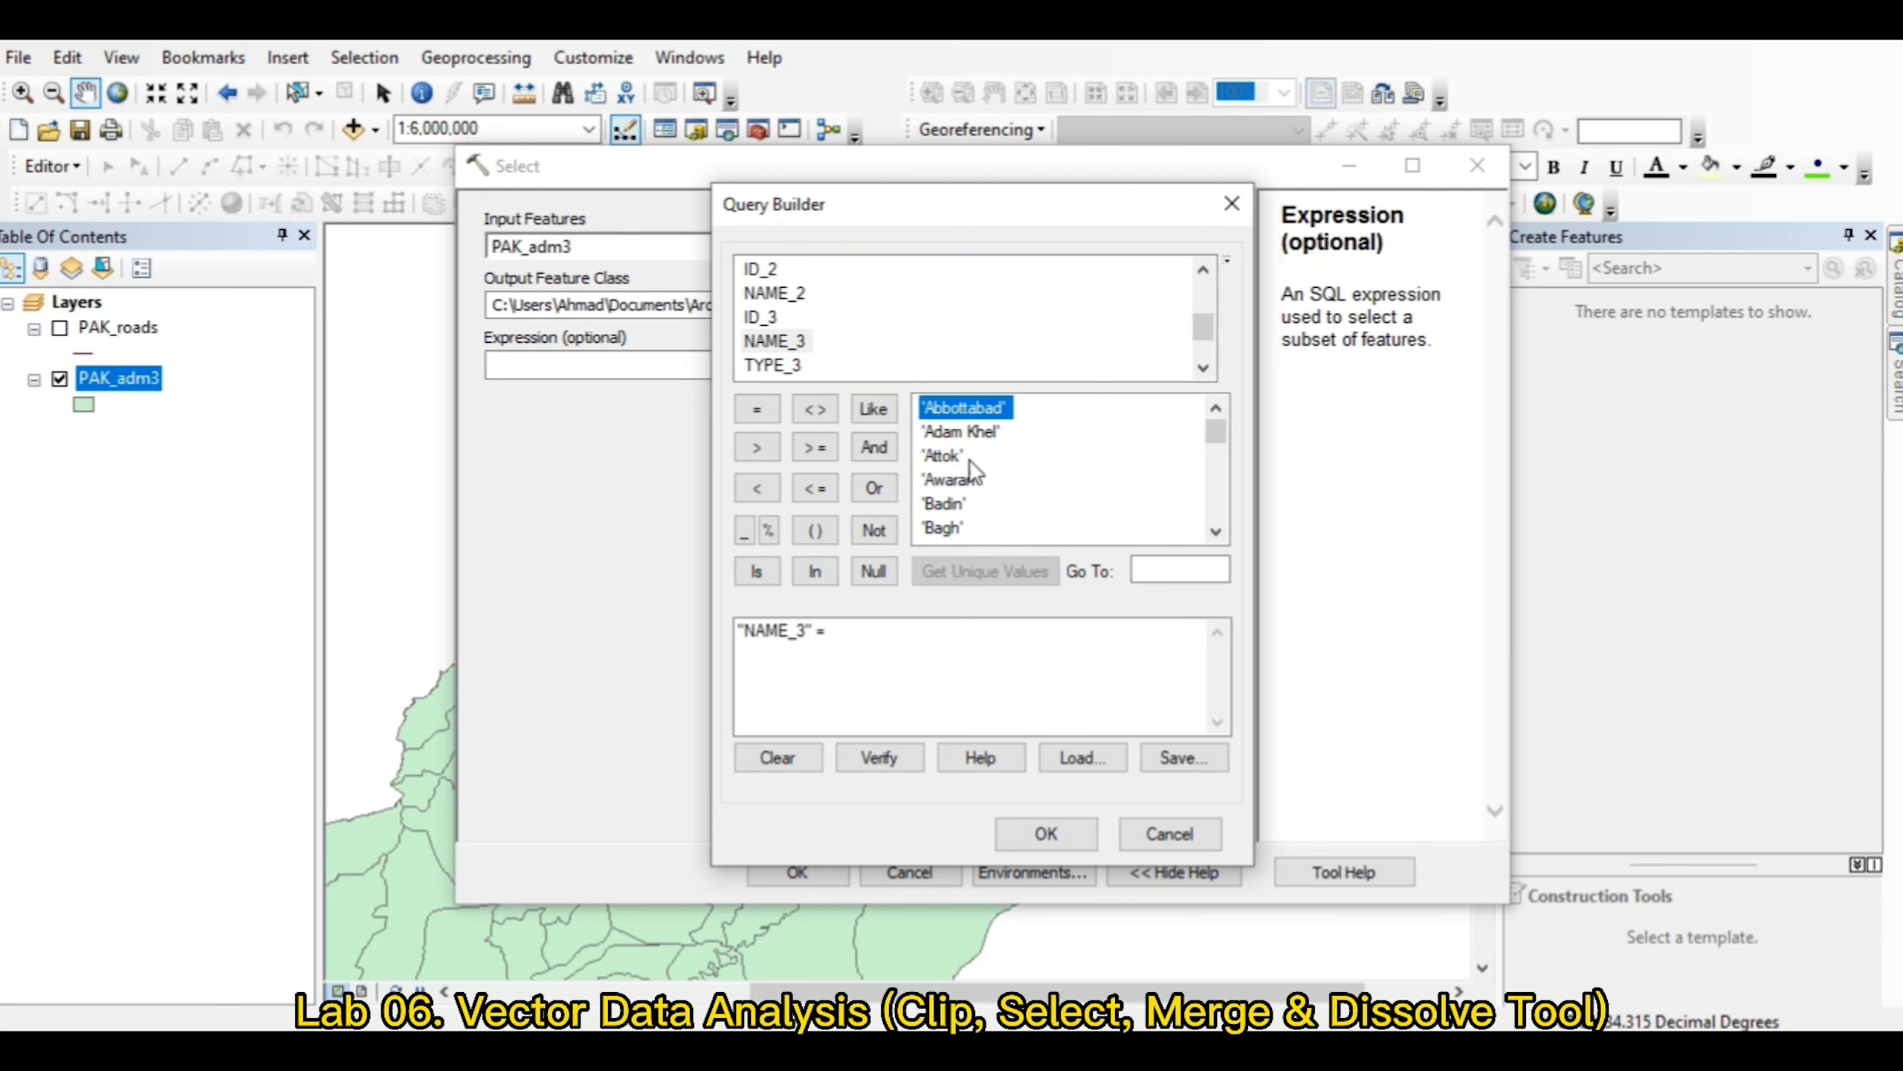
double_click(968, 411)
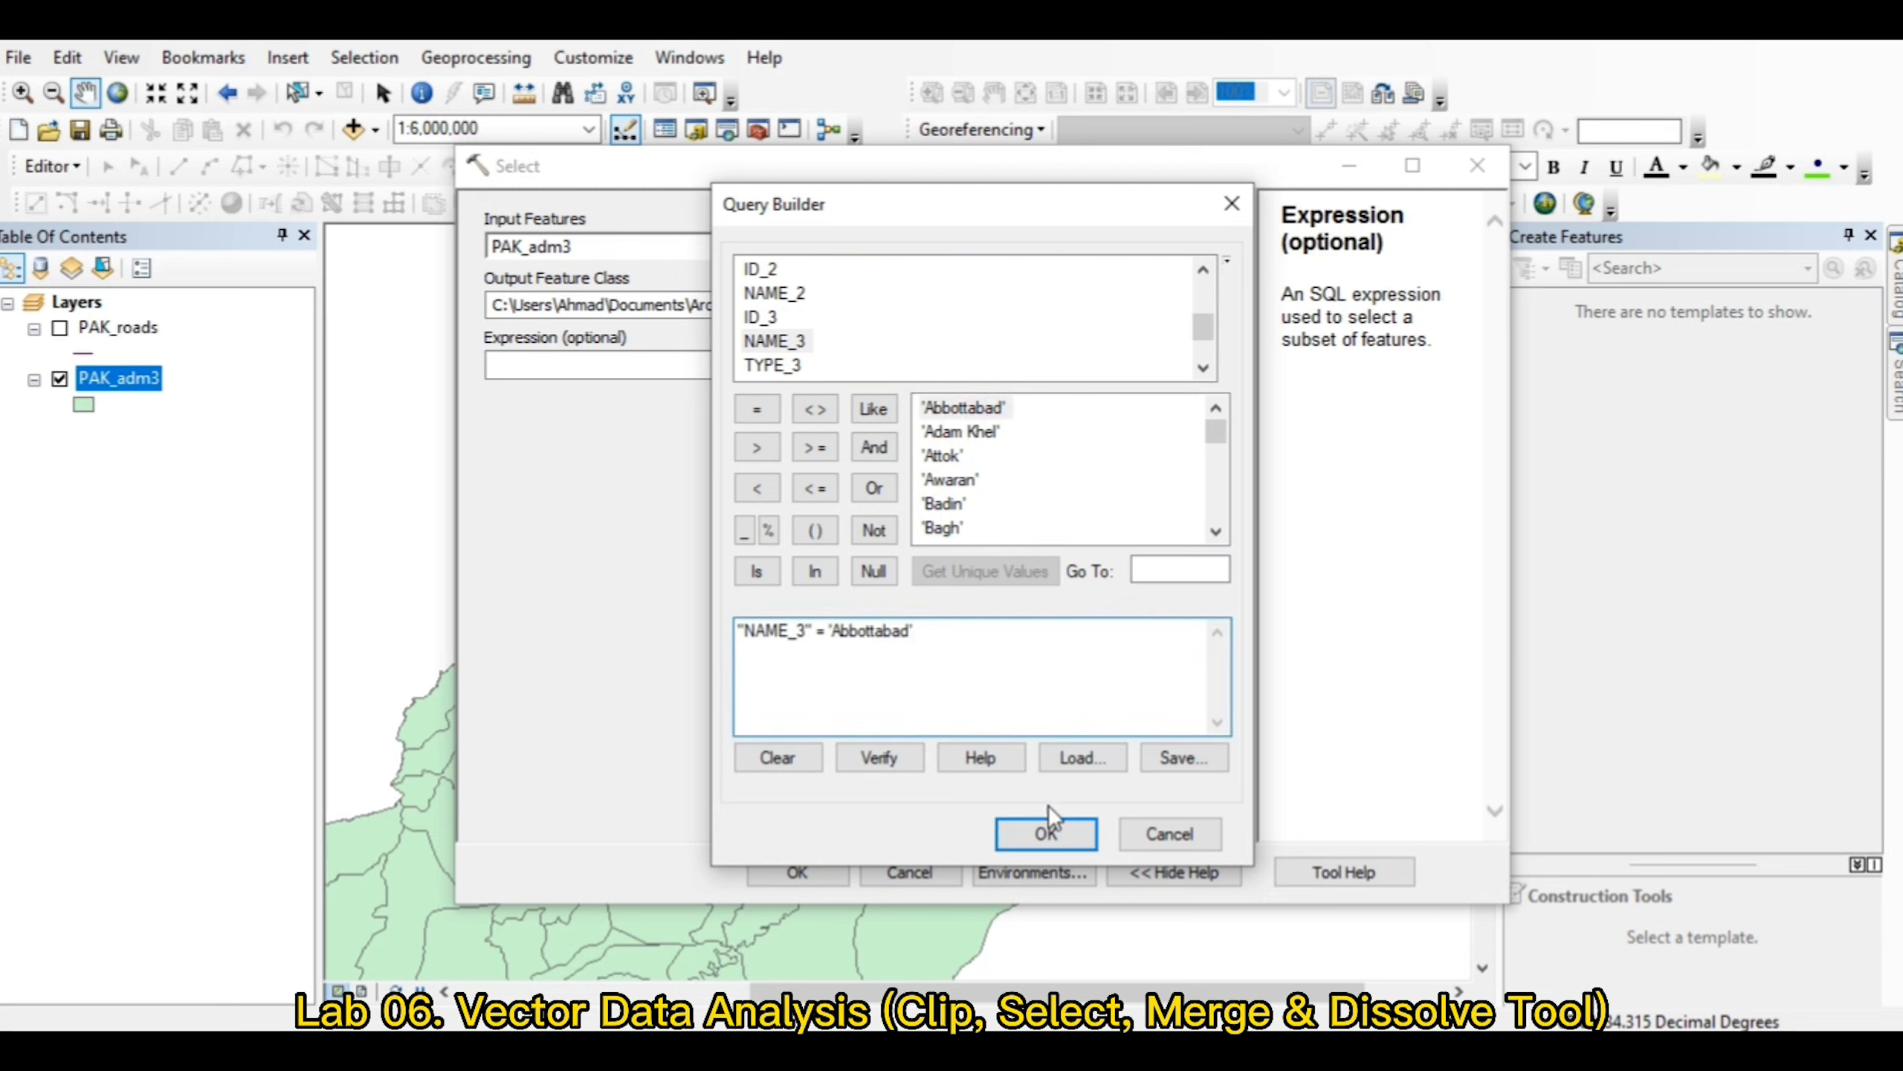
left_click(1047, 834)
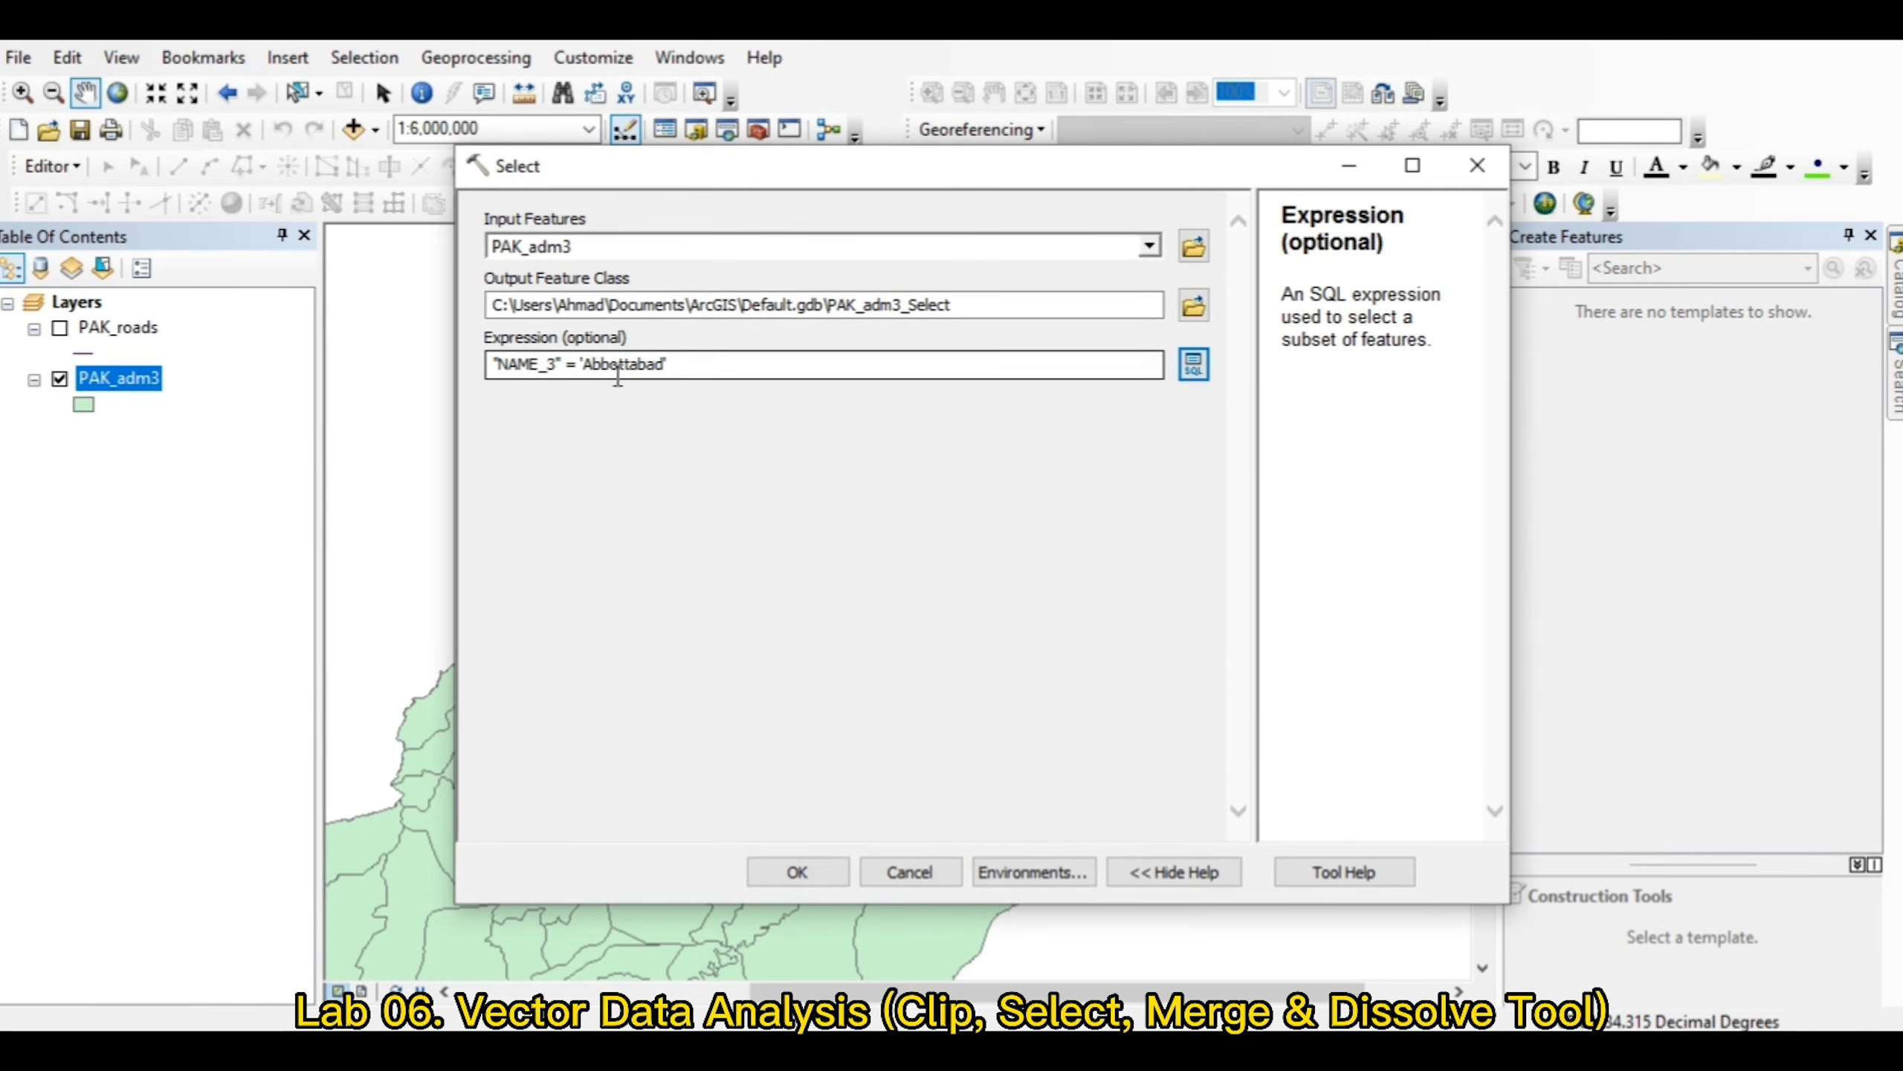
Step: Create a folder named LAB 6 on the Desktop for the Select tool's output feature class and open it
left_click(1194, 305)
left_click(974, 356)
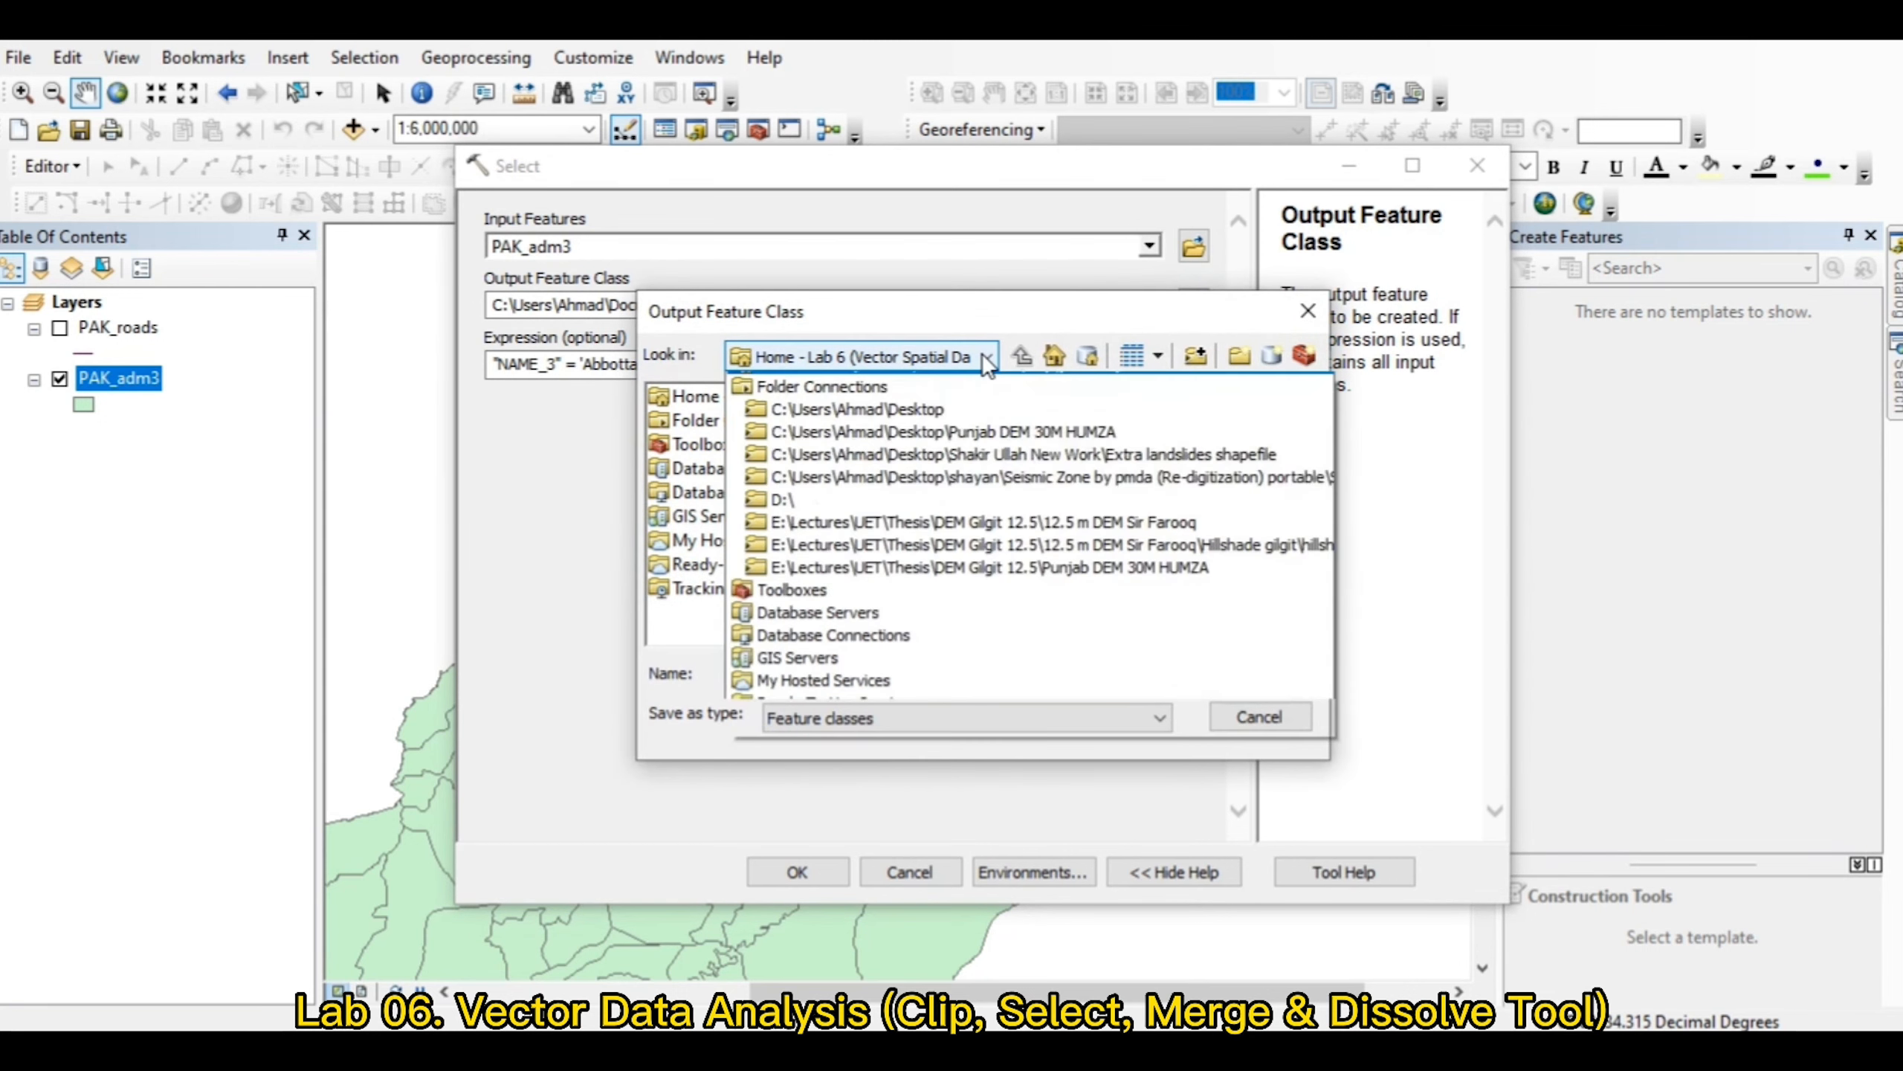
left_click(862, 426)
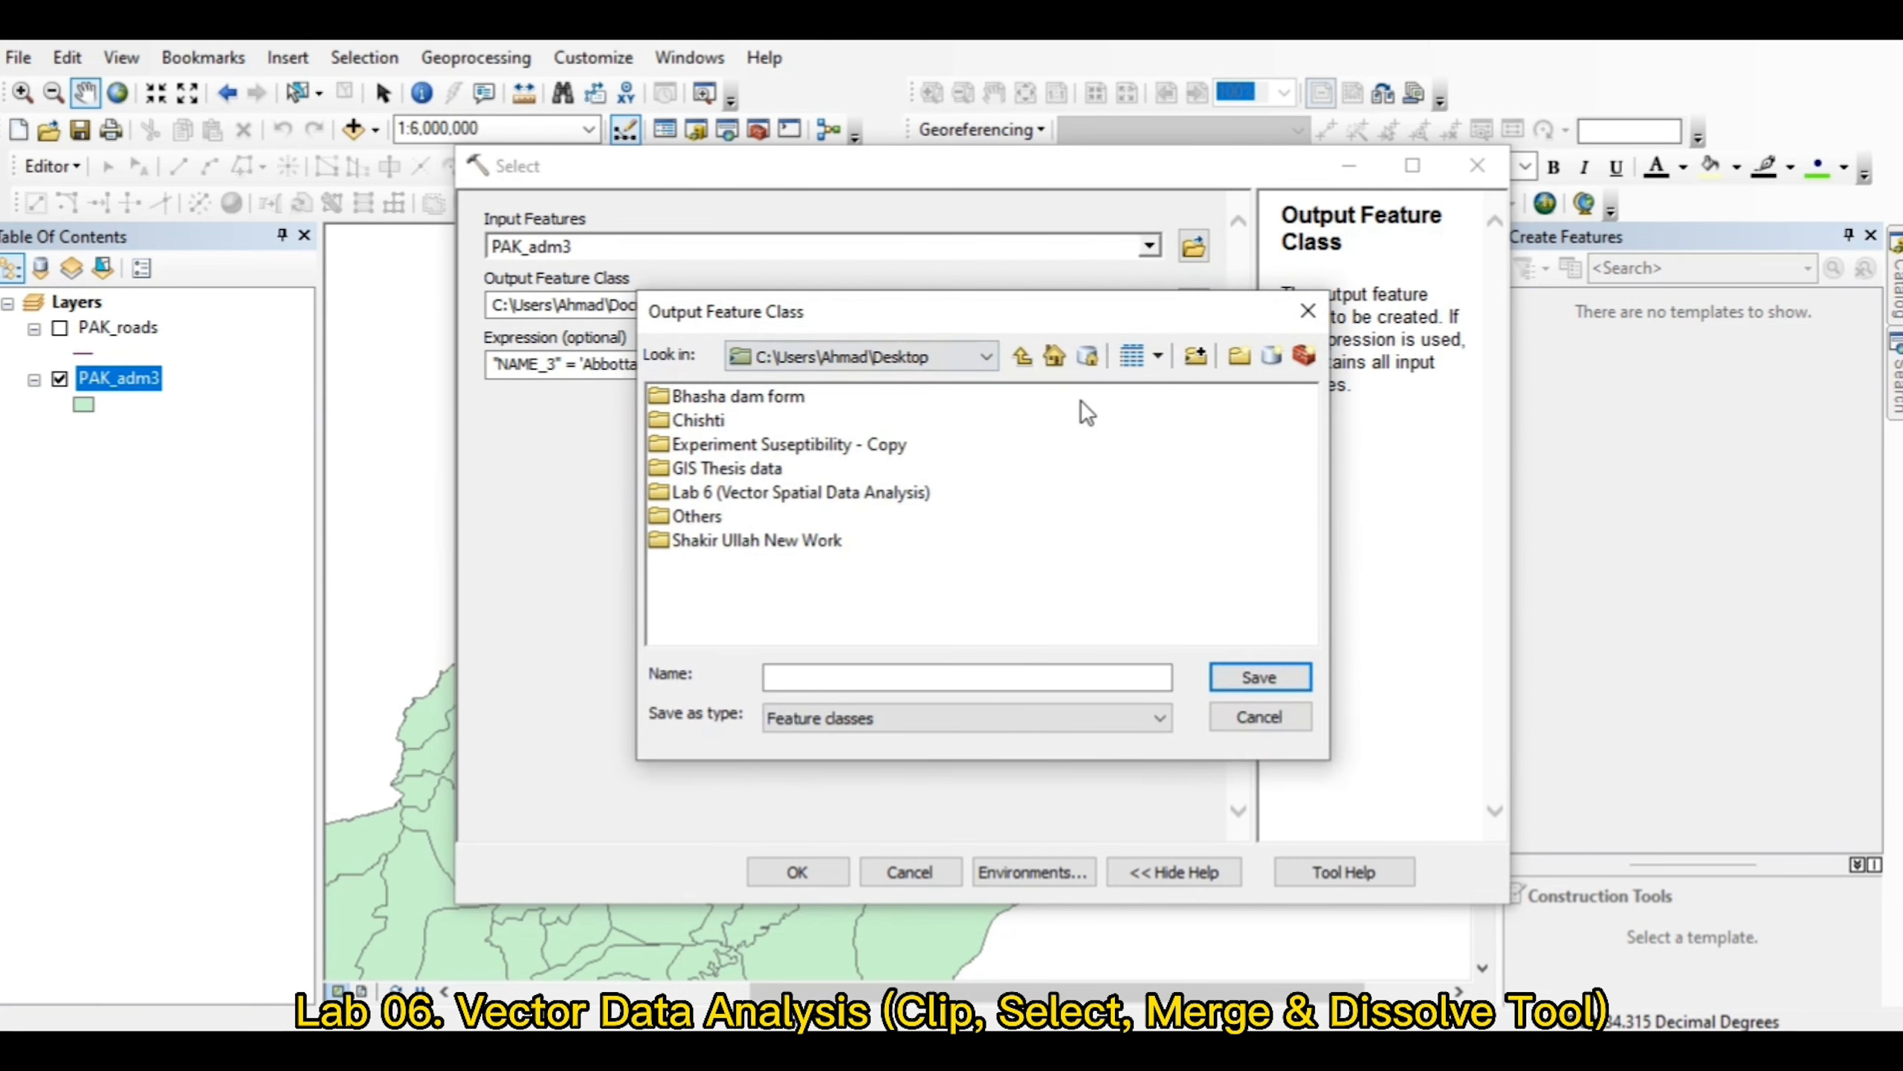
left_click(1240, 355)
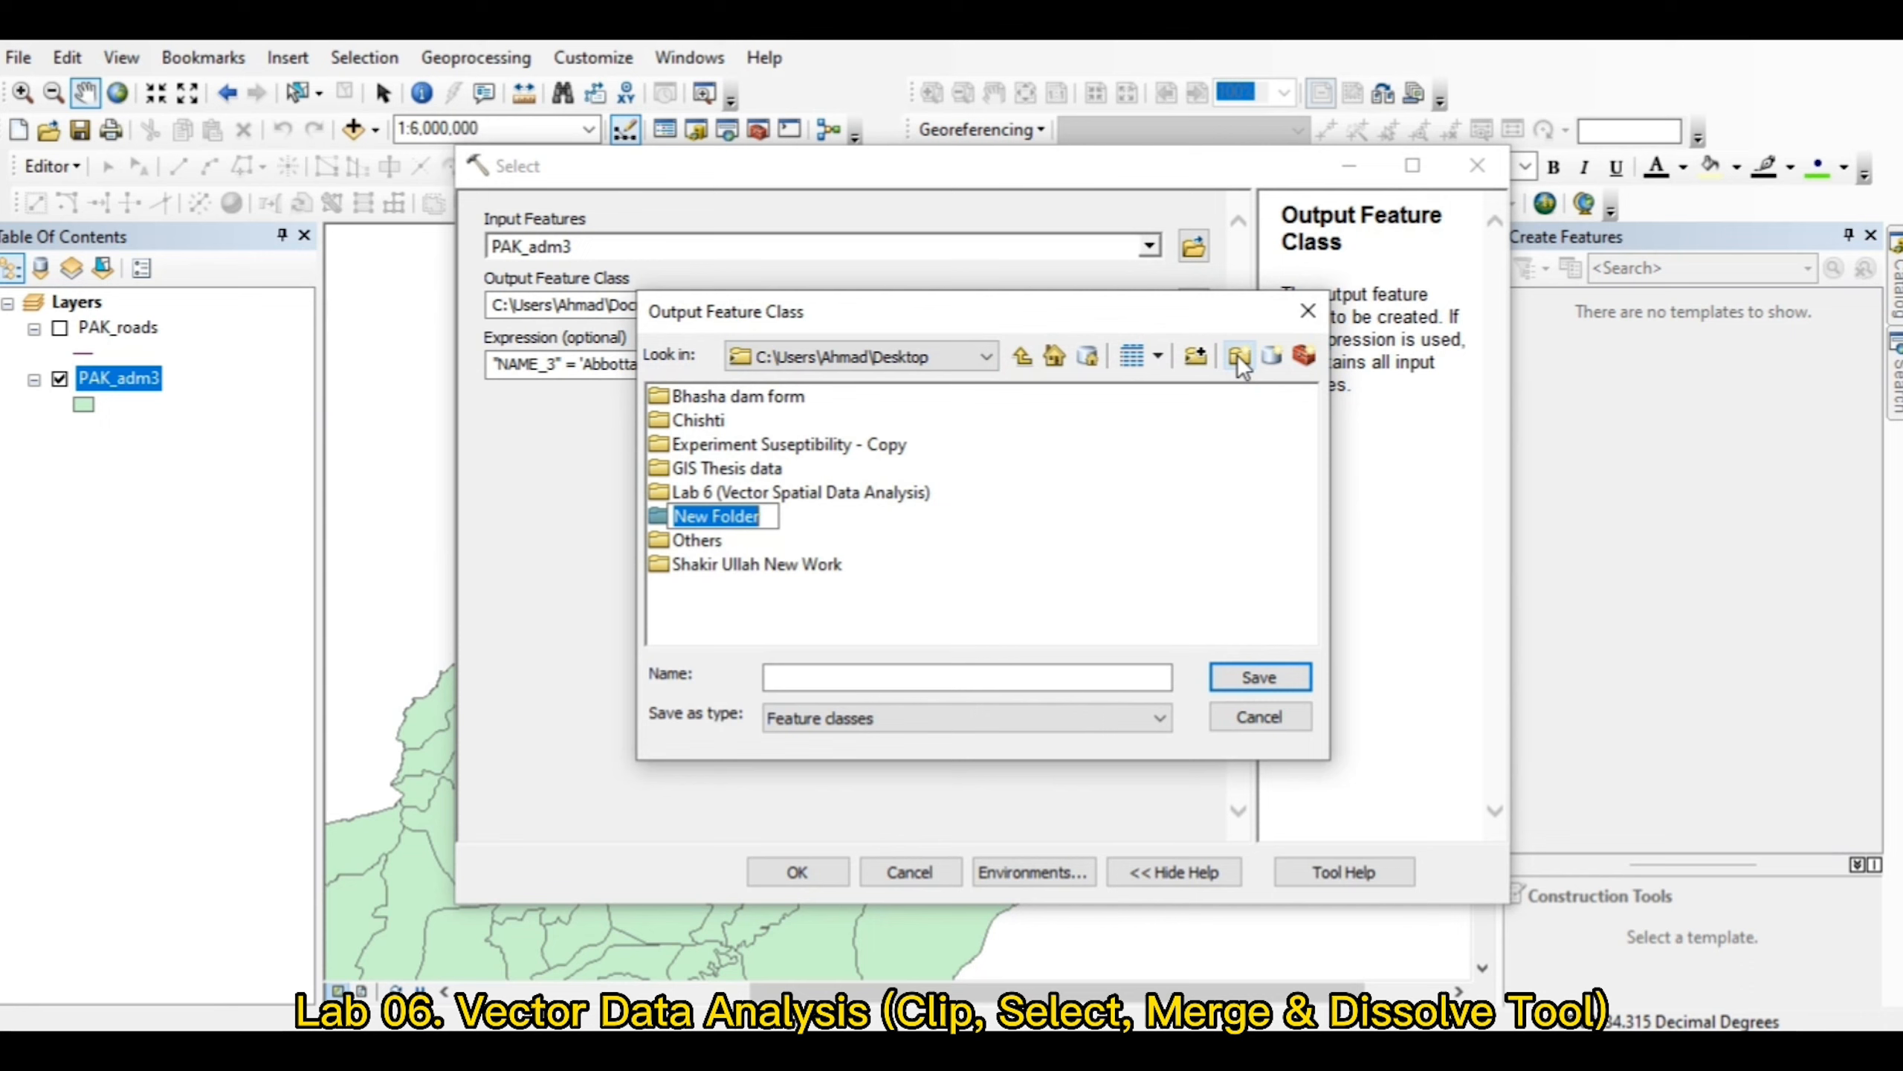
type("LAB 6")
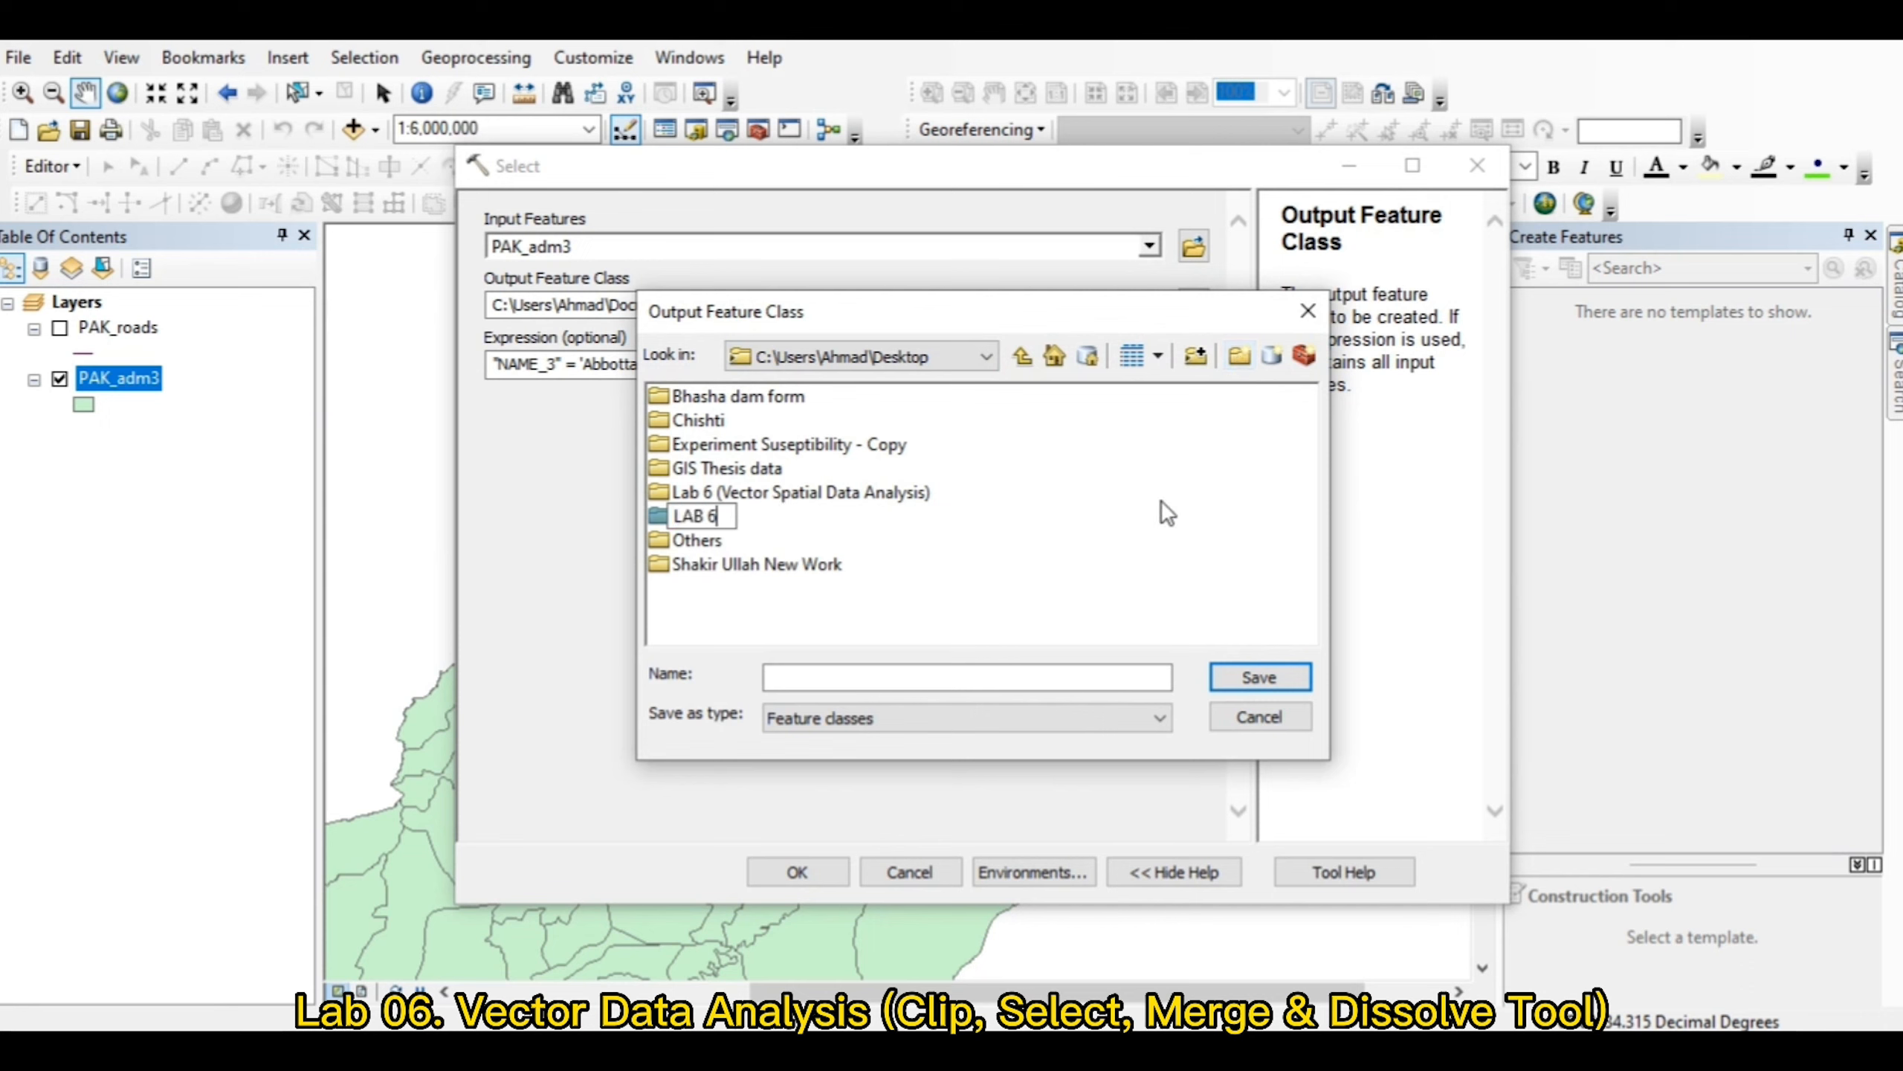
key("Return")
double_click(709, 514)
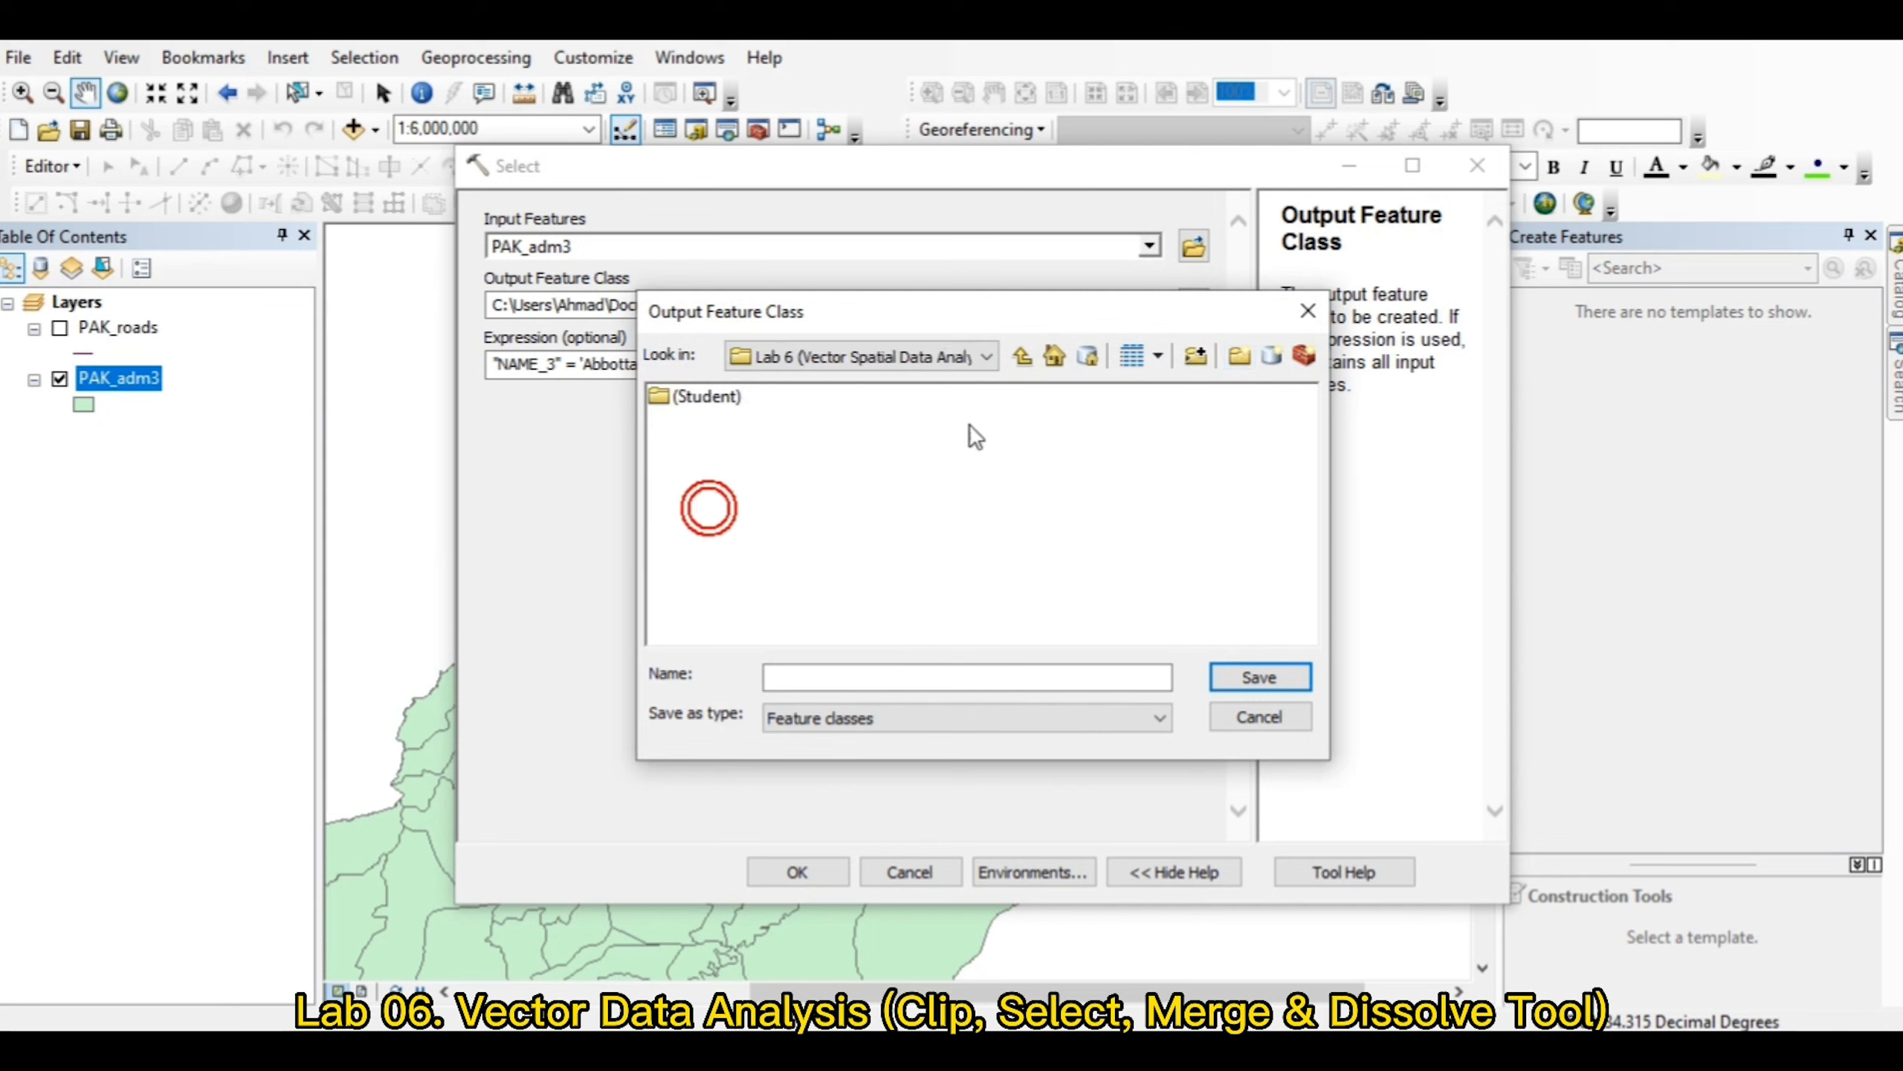
left_click(1023, 355)
left_click(694, 493)
double_click(693, 493)
Step: Name the output feature class select, save it in LAB 6 and run the Select tool
left_click(821, 675)
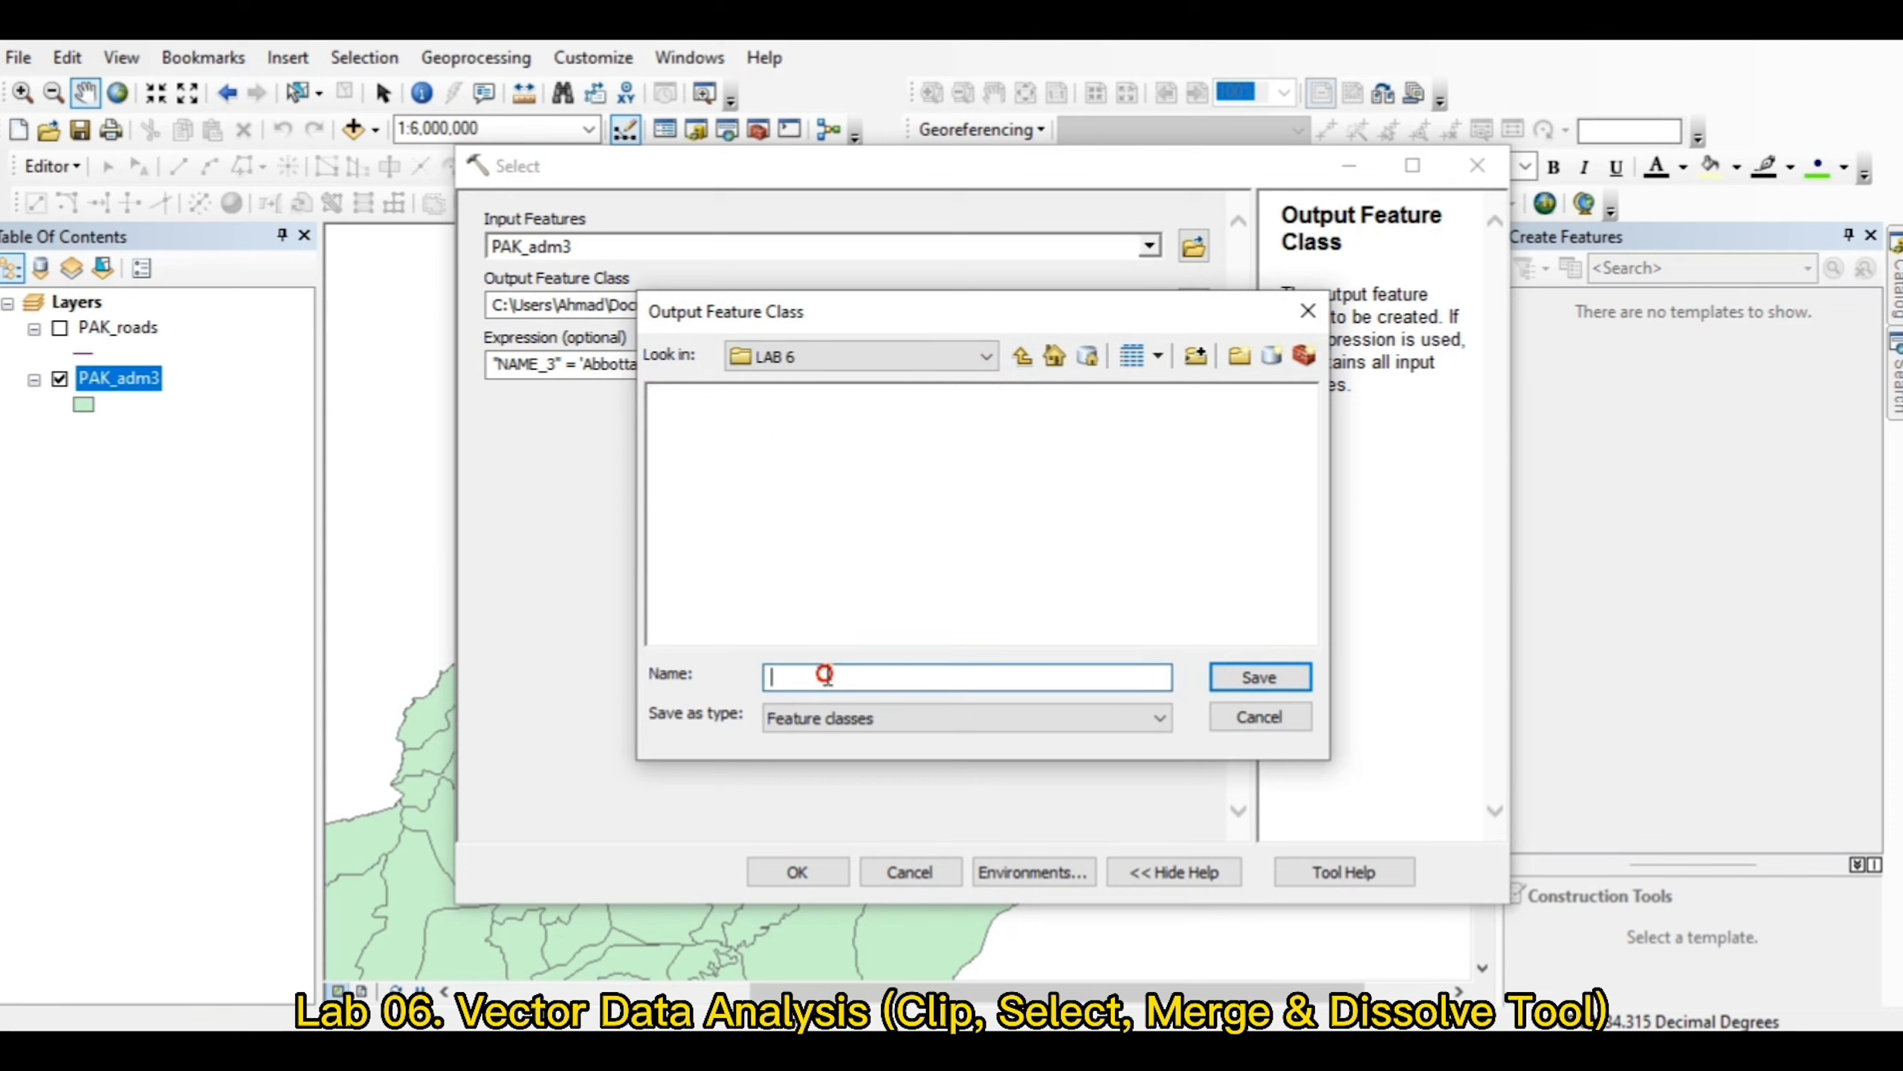
type("select")
left_click(1258, 676)
left_click(776, 875)
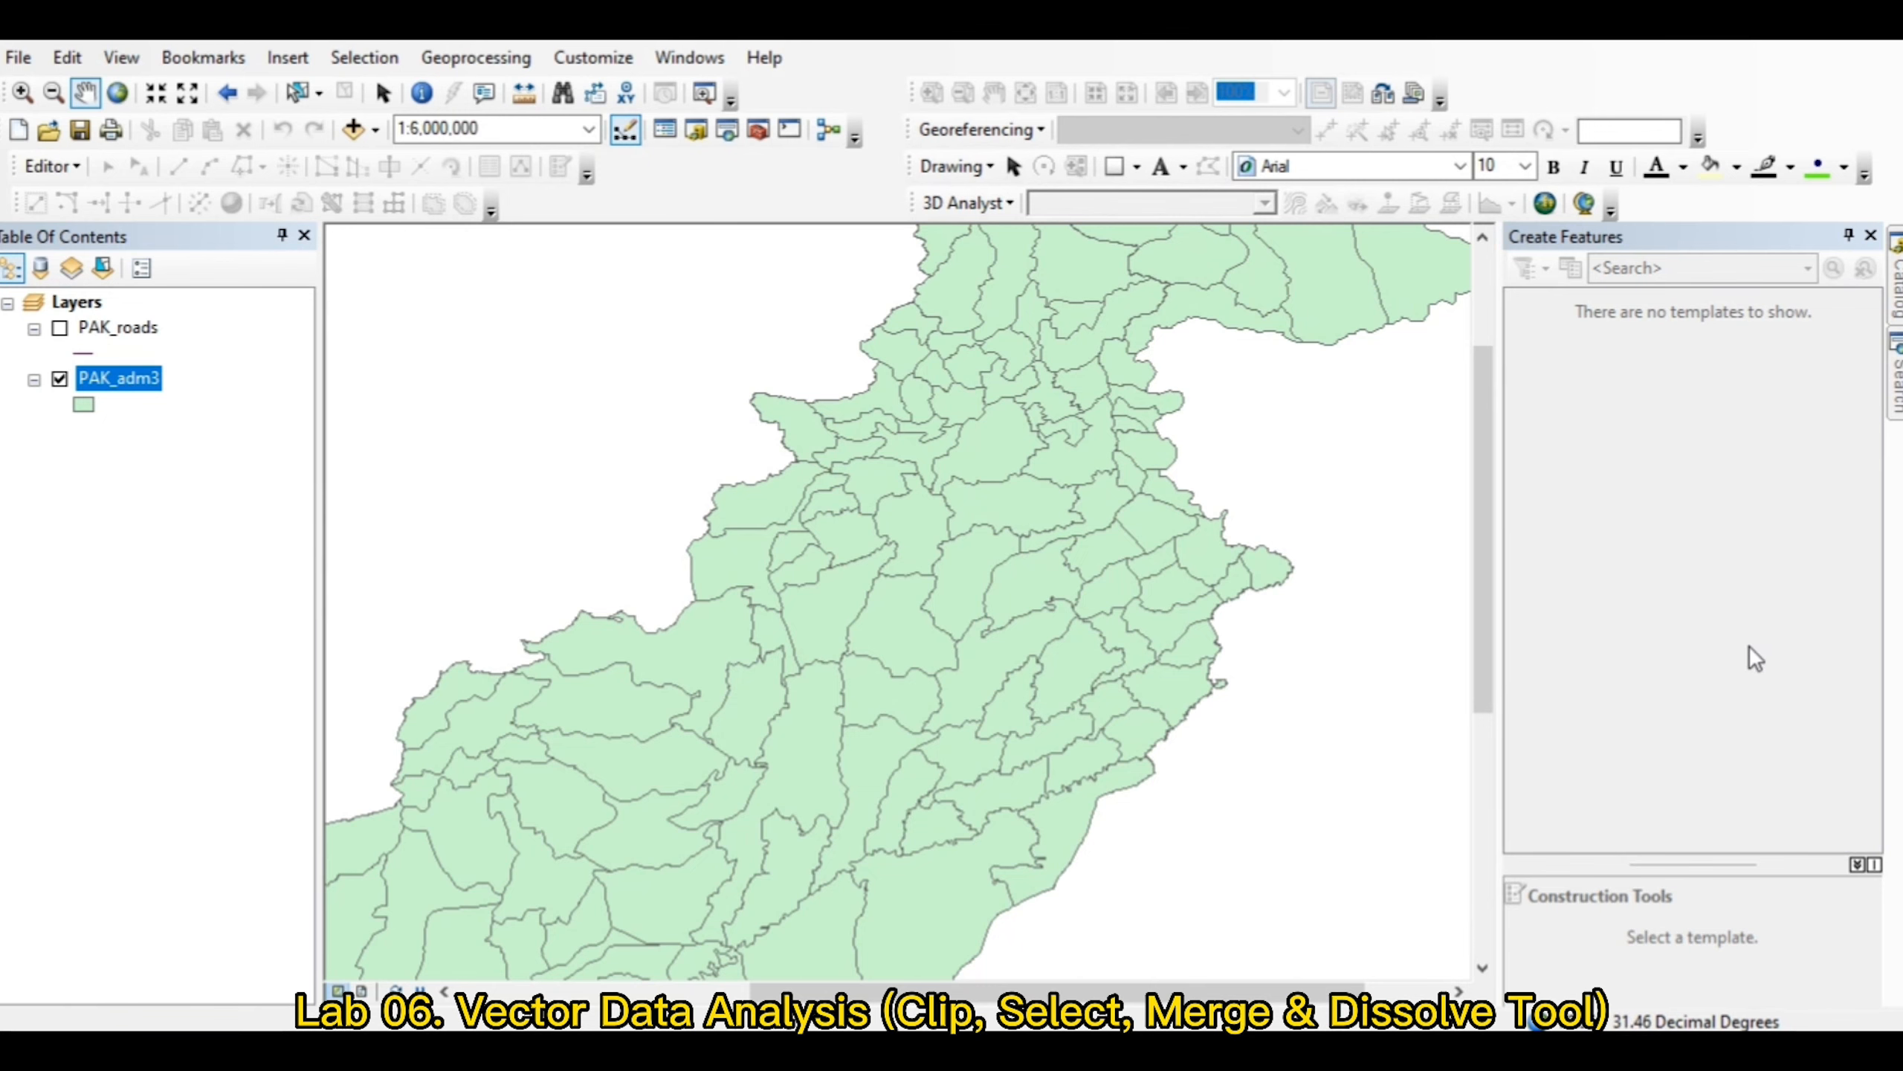
left_click_drag(1490, 473, 1486, 435)
left_click_drag(1341, 993, 1279, 983)
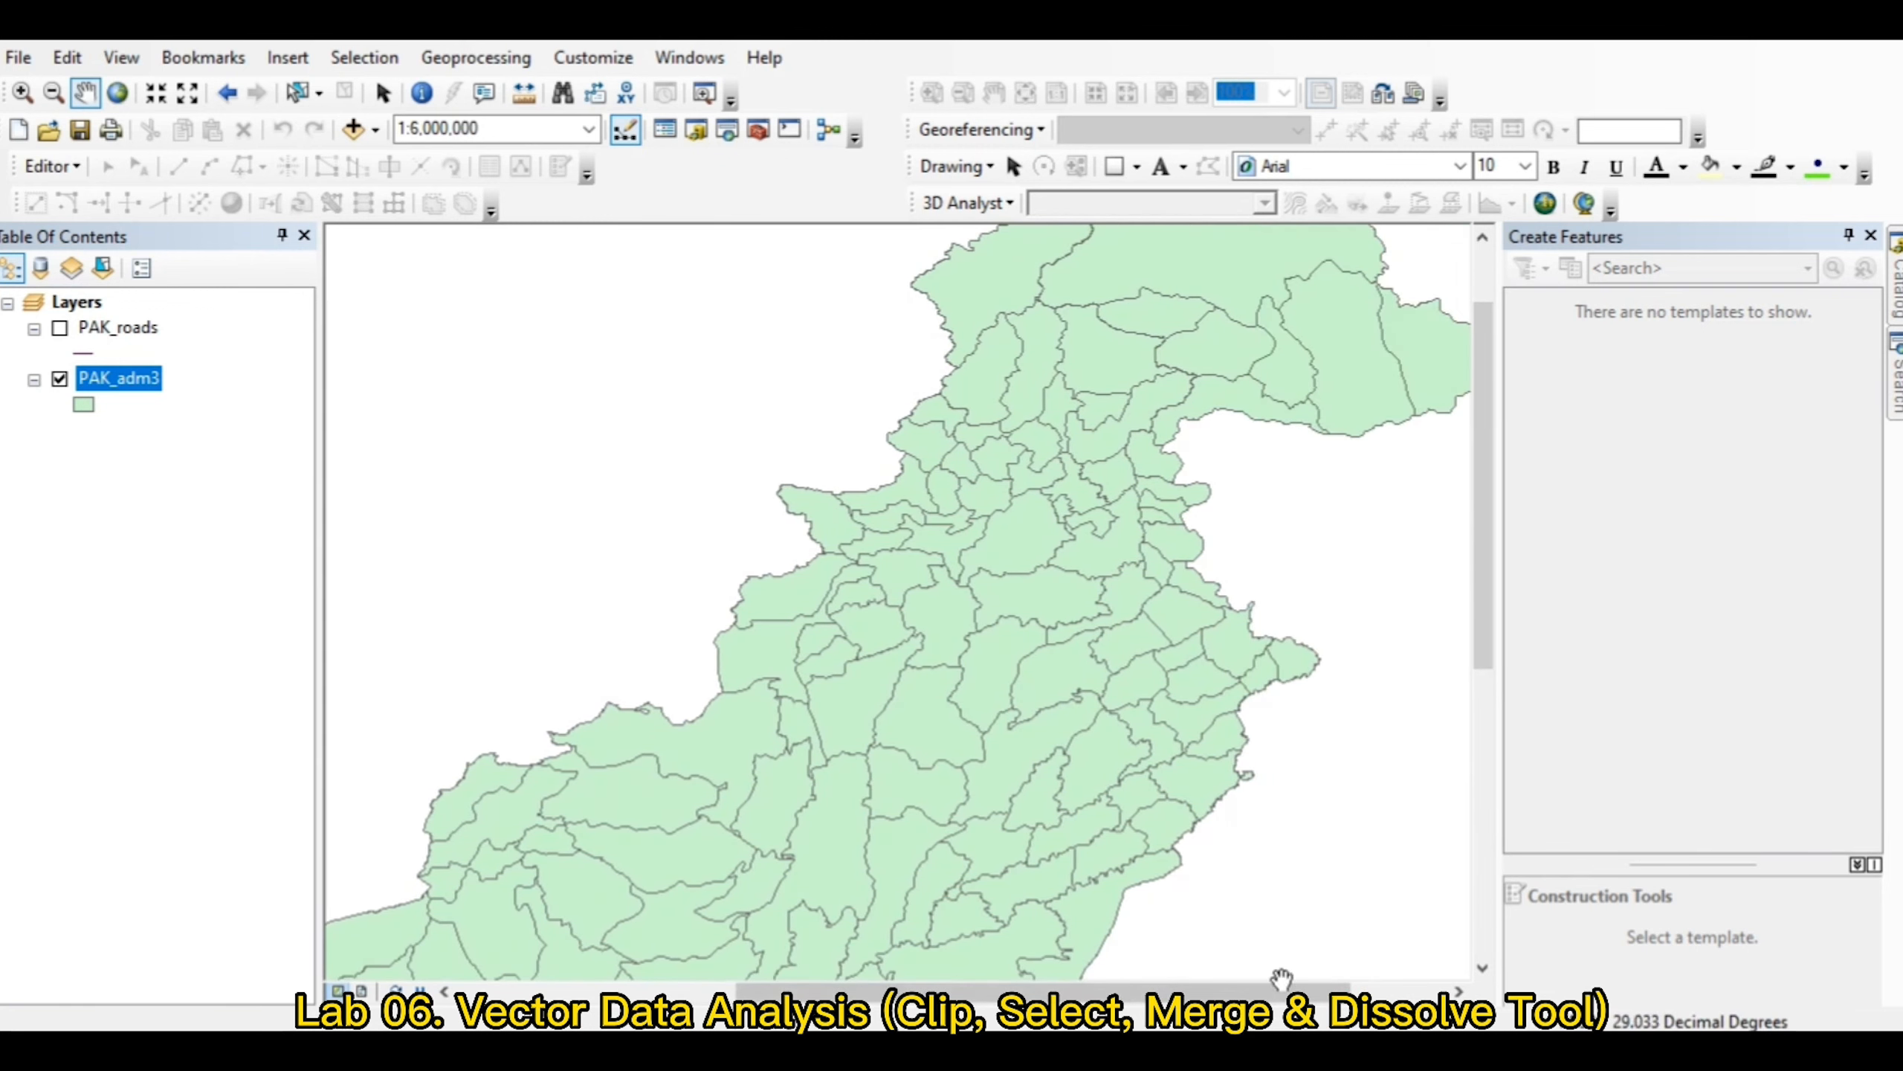
left_click_drag(1482, 450, 1481, 513)
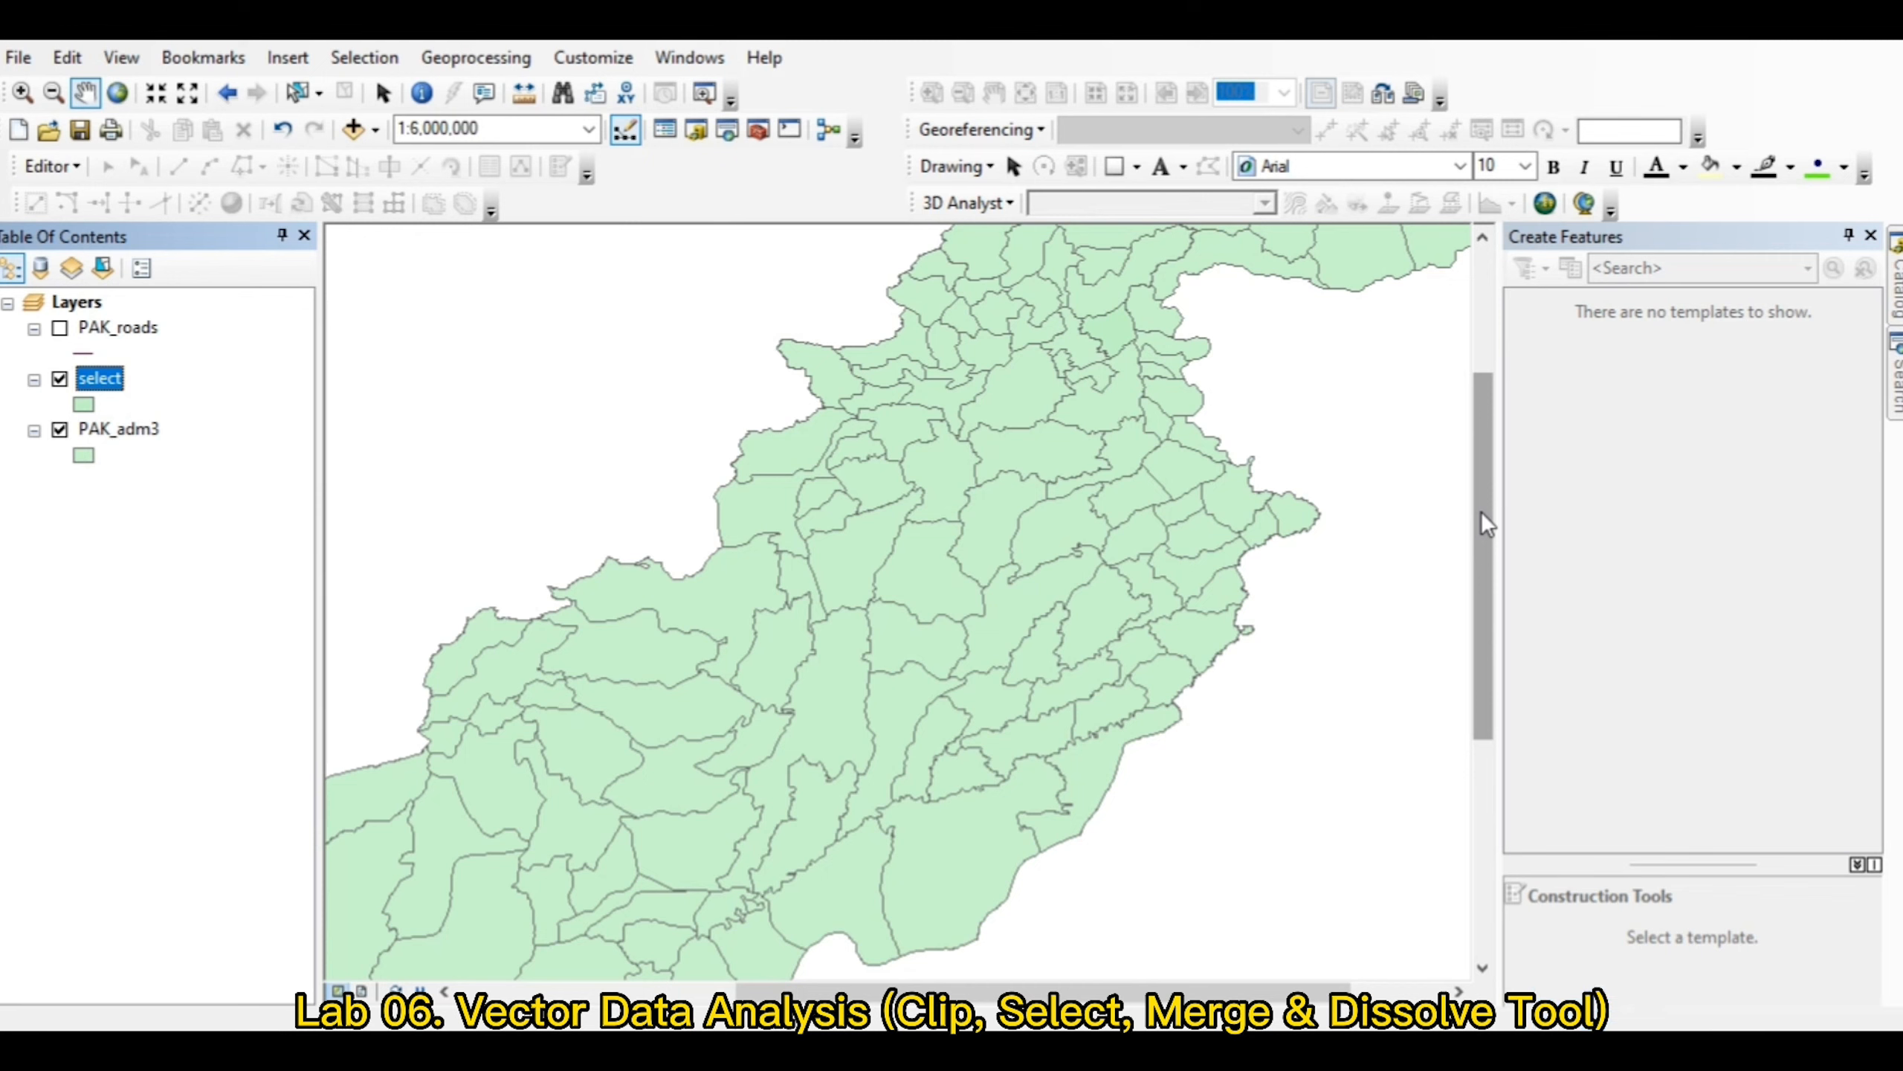
Step: Hide the PAK_adm3 layer and change the select layer's fill symbol to light pink
left_click(59, 430)
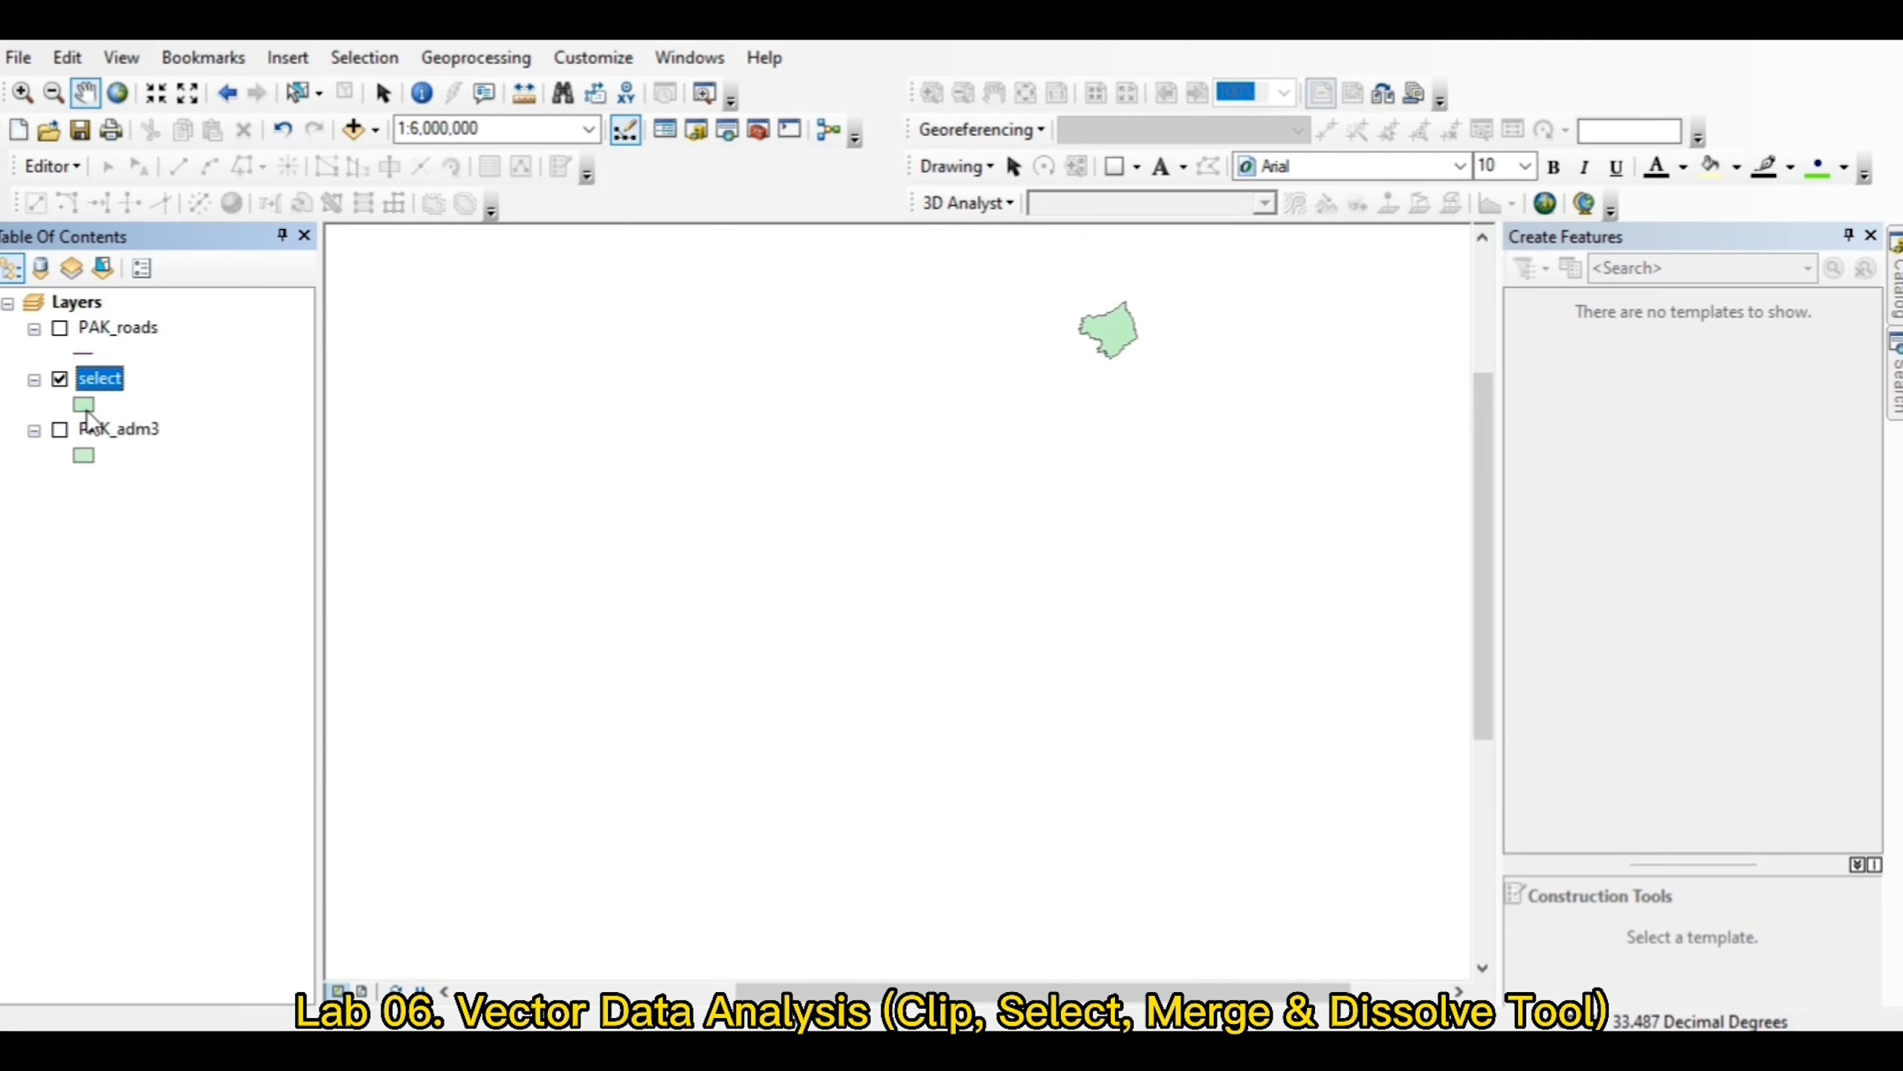
left_click(85, 406)
left_click(425, 495)
left_click(652, 822)
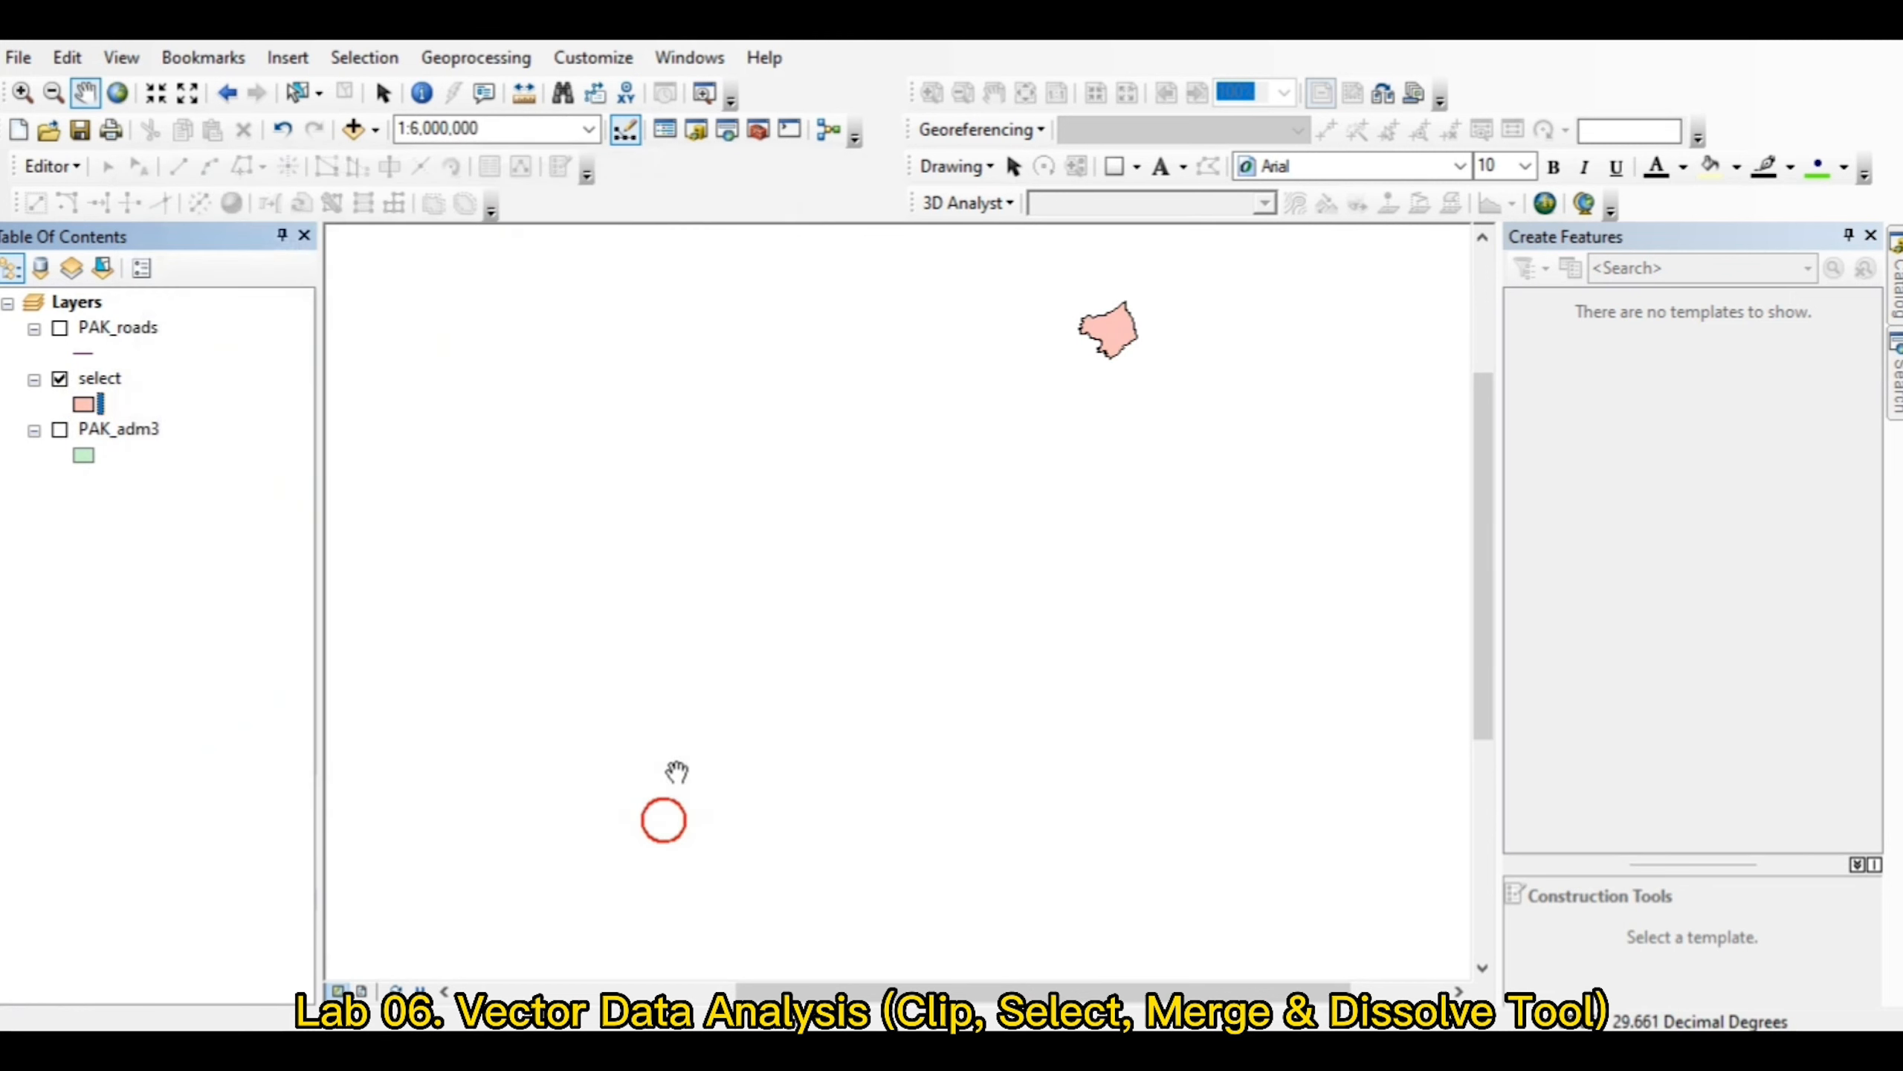
Step: Compare the extracted district with the full district map by alternating the visibility of the select and PAK_adm3 layers
left_click(60, 432)
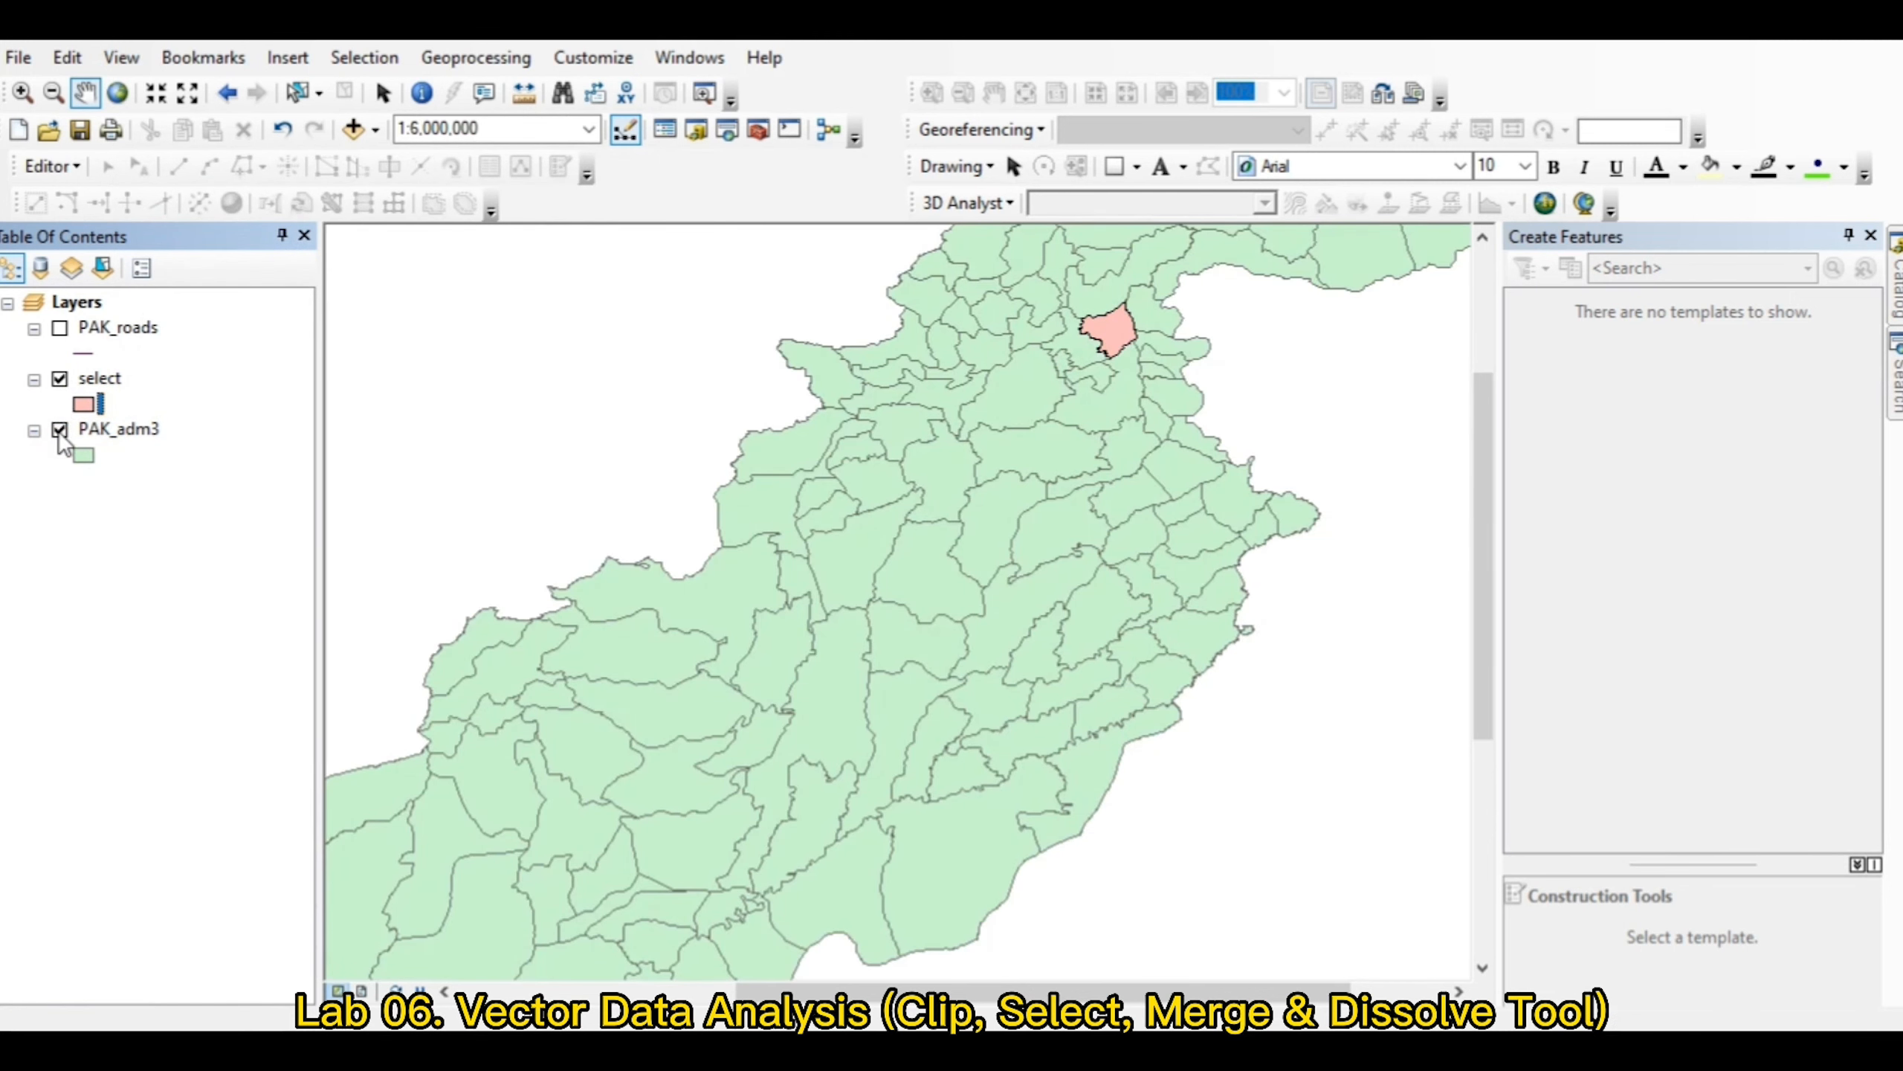
left_click(61, 429)
left_click(60, 380)
left_click(61, 428)
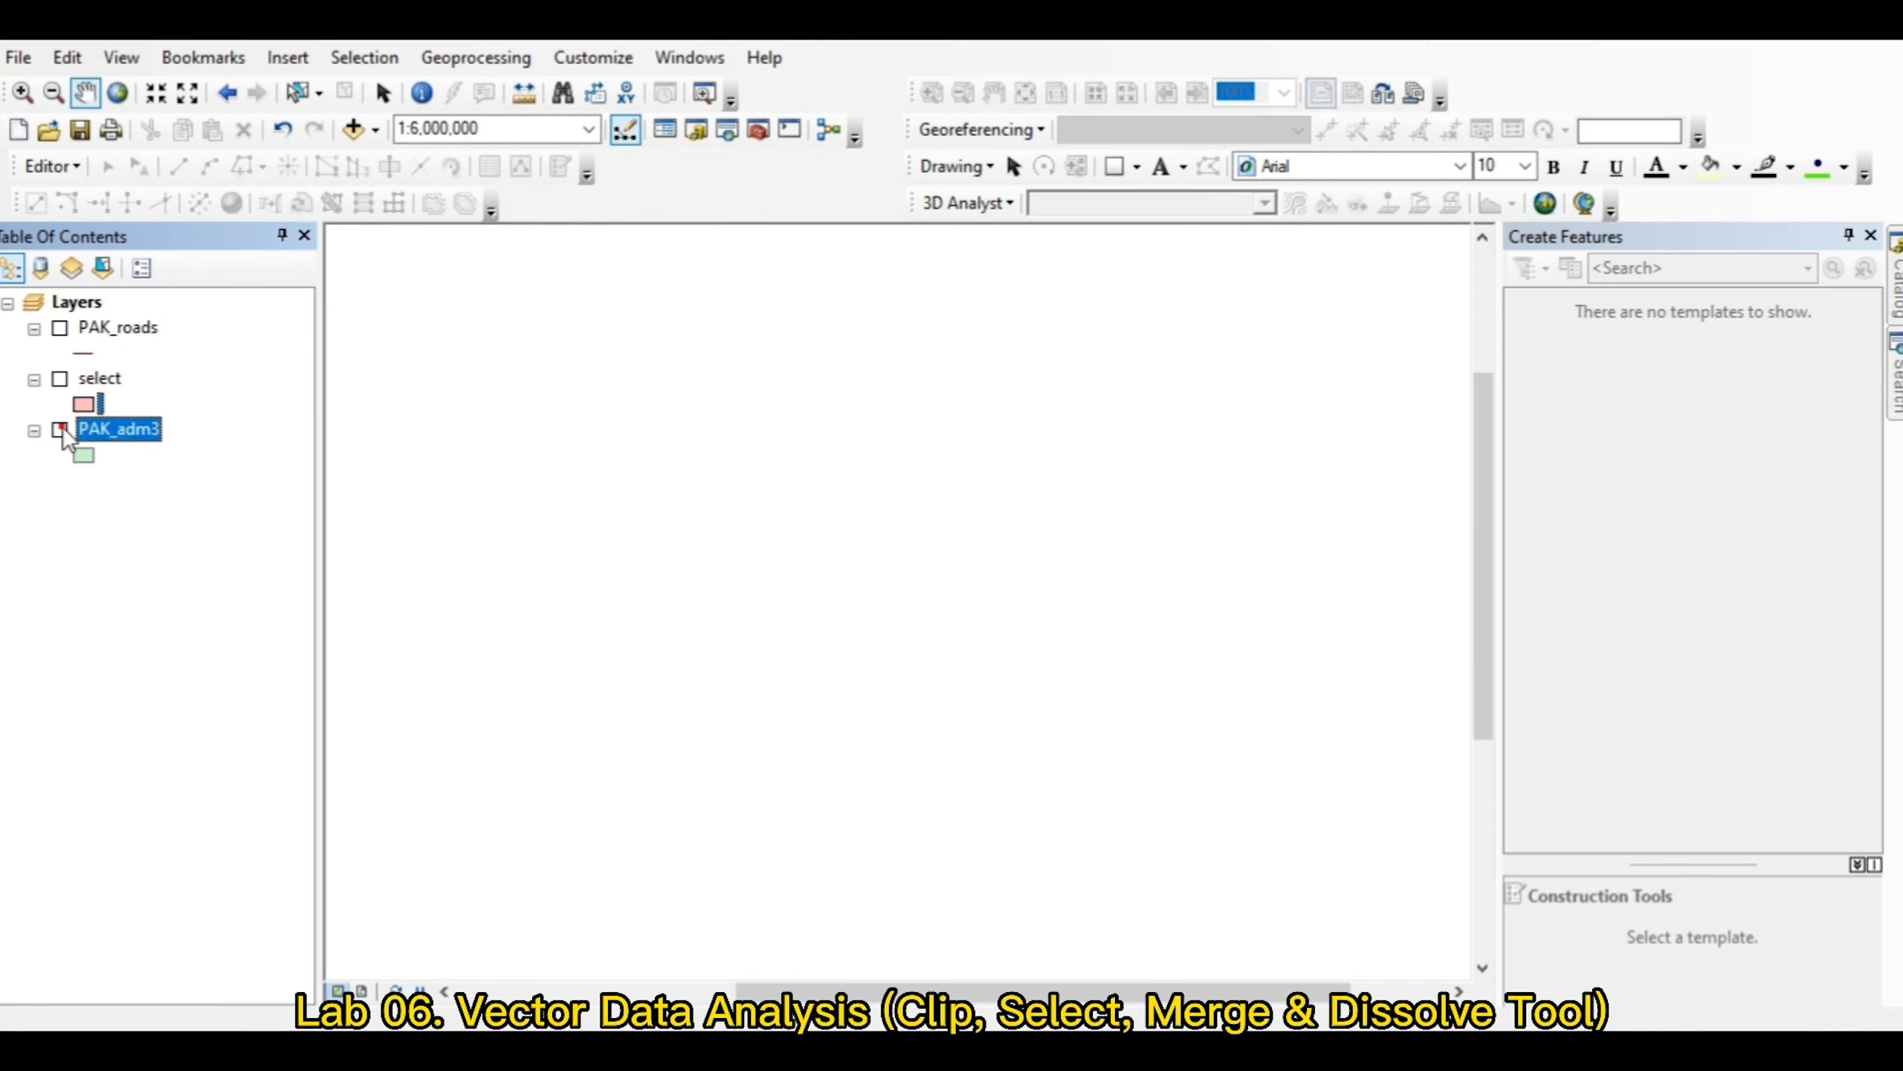
scroll(1109, 417, "up", 2)
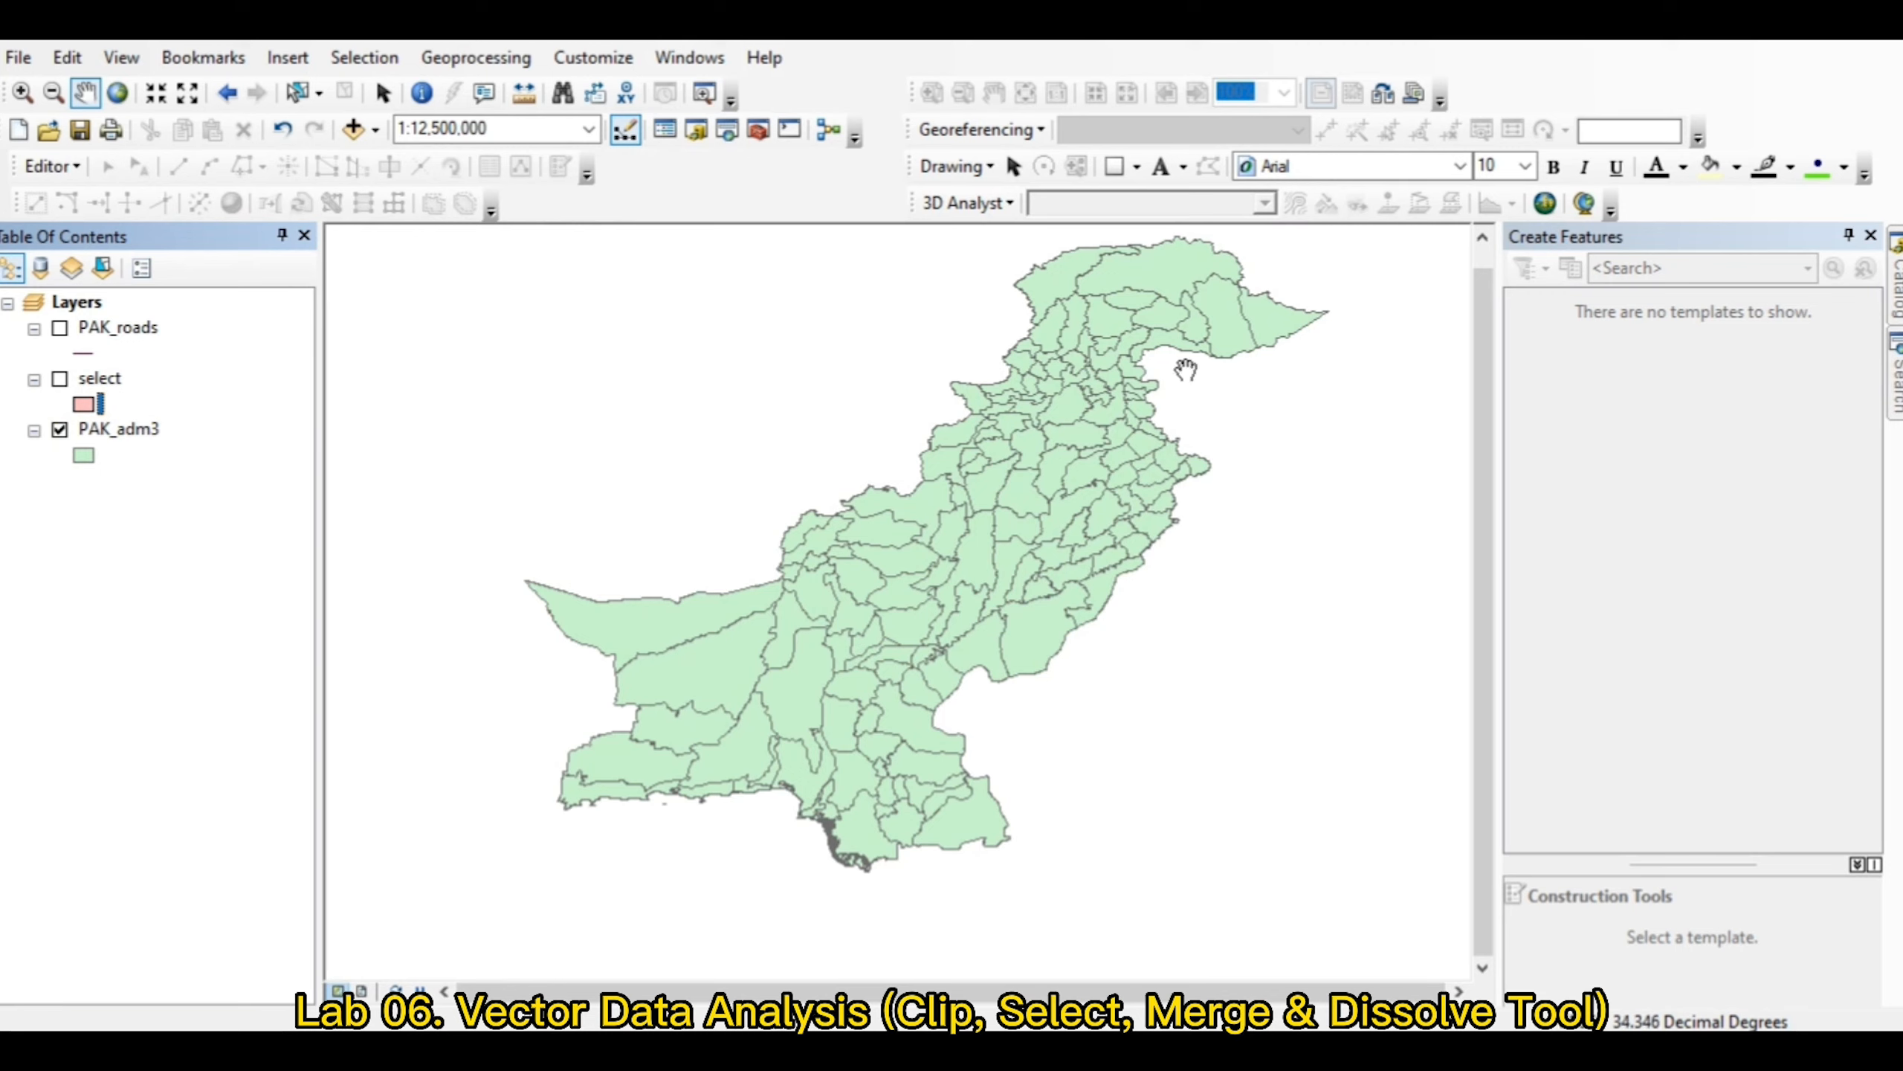
left_click(60, 430)
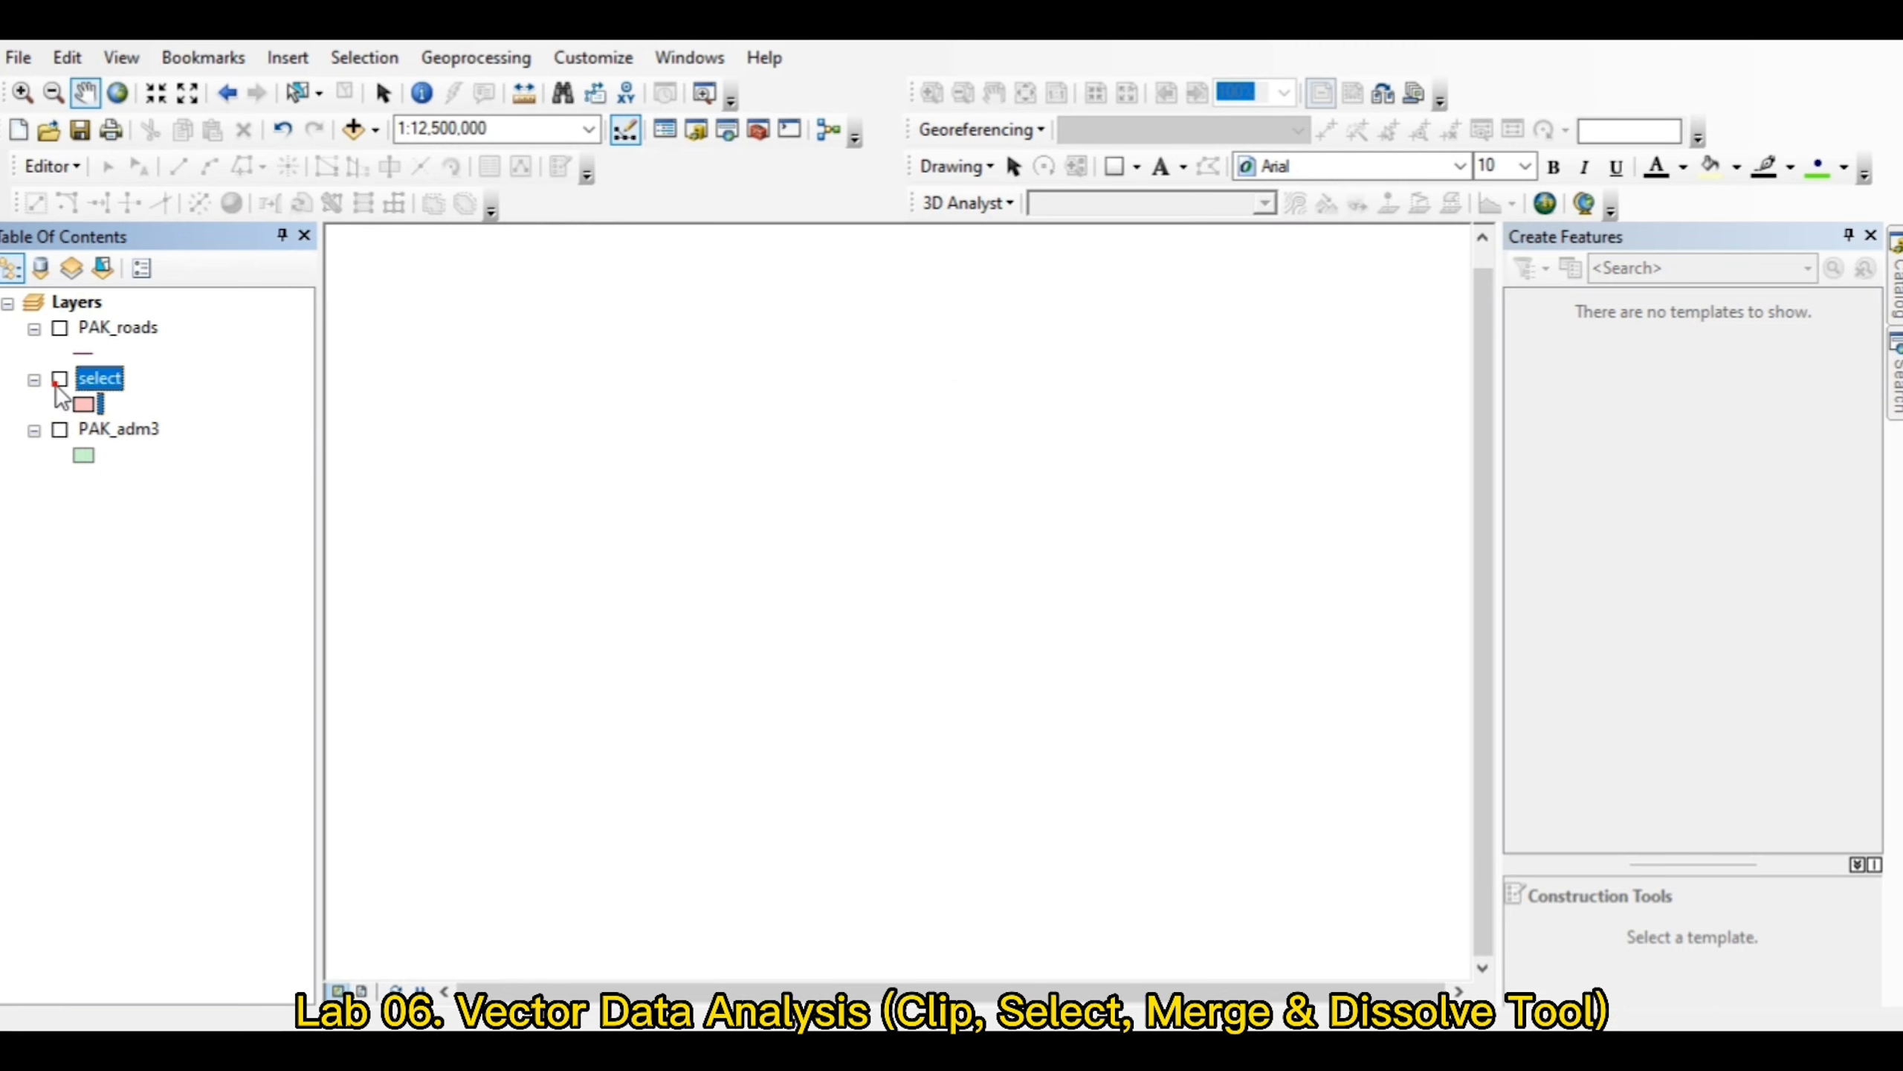
left_click(57, 380)
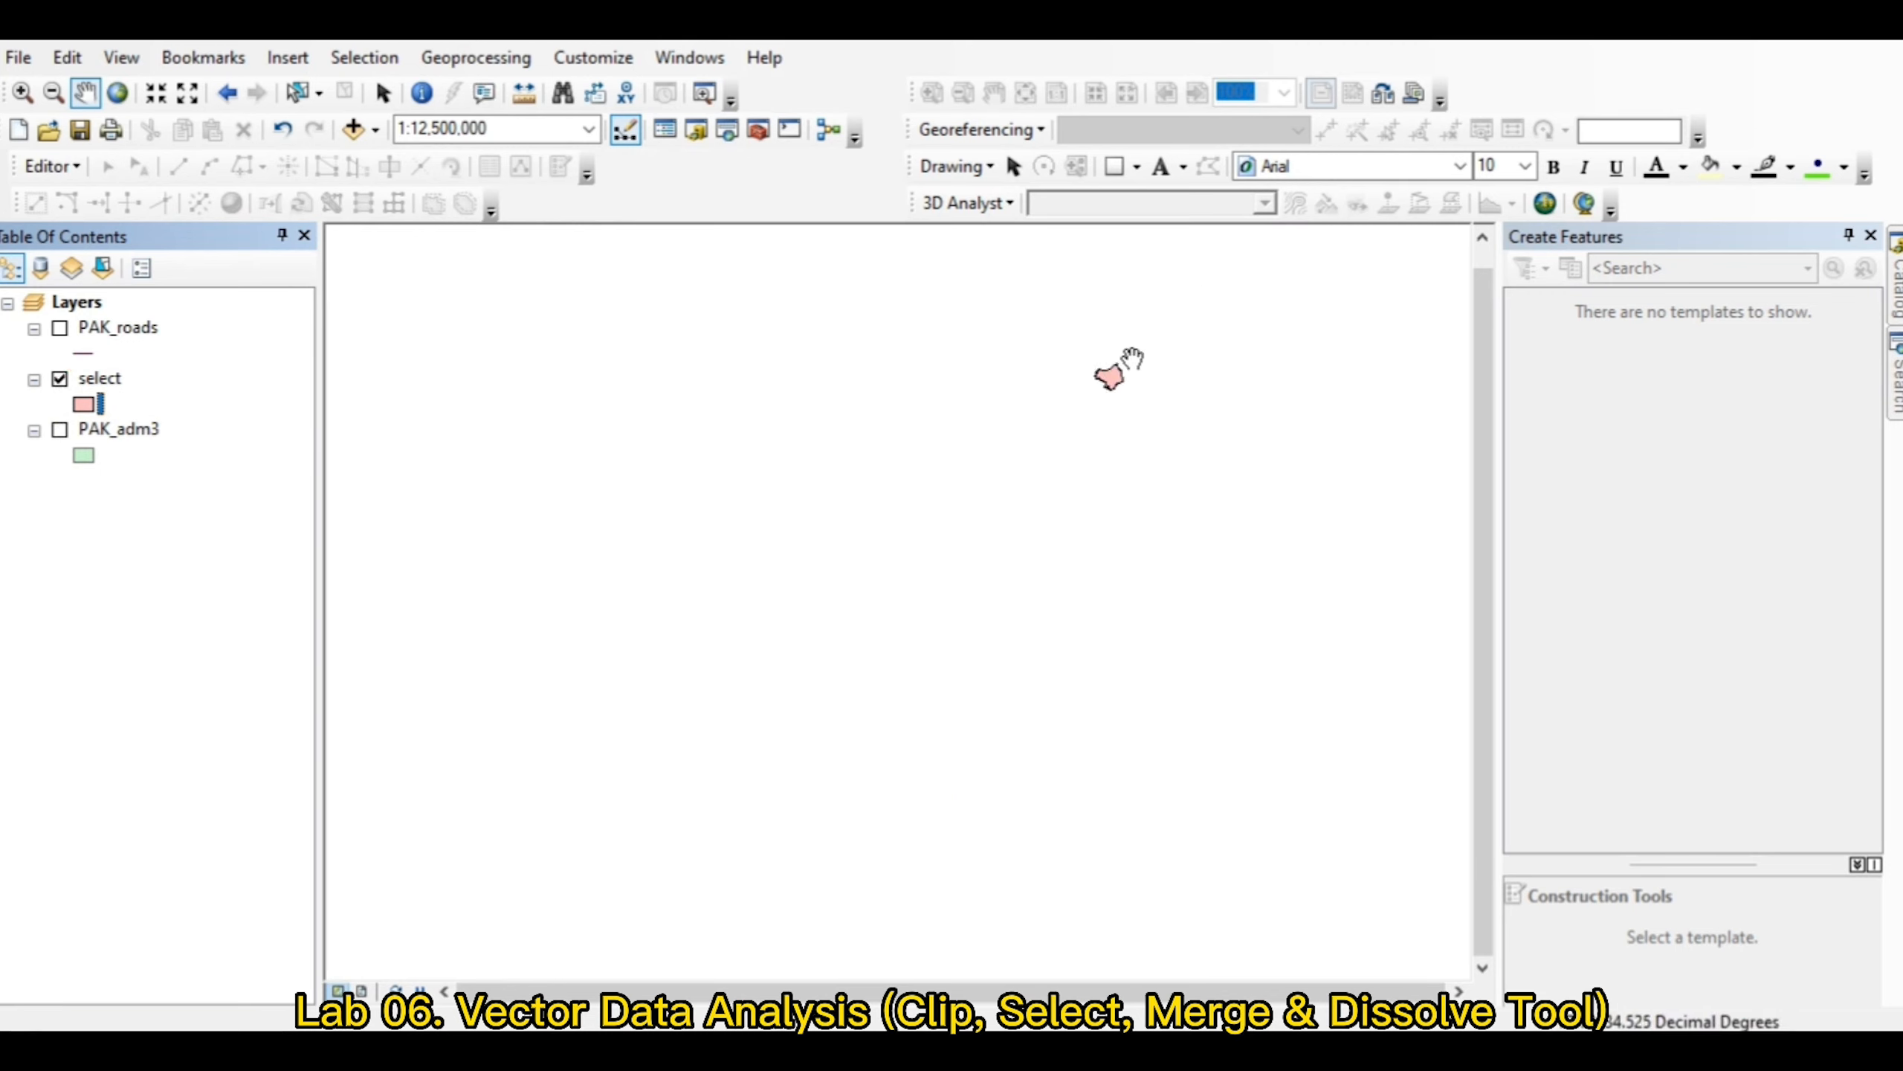
scroll(1151, 394, "down", 2)
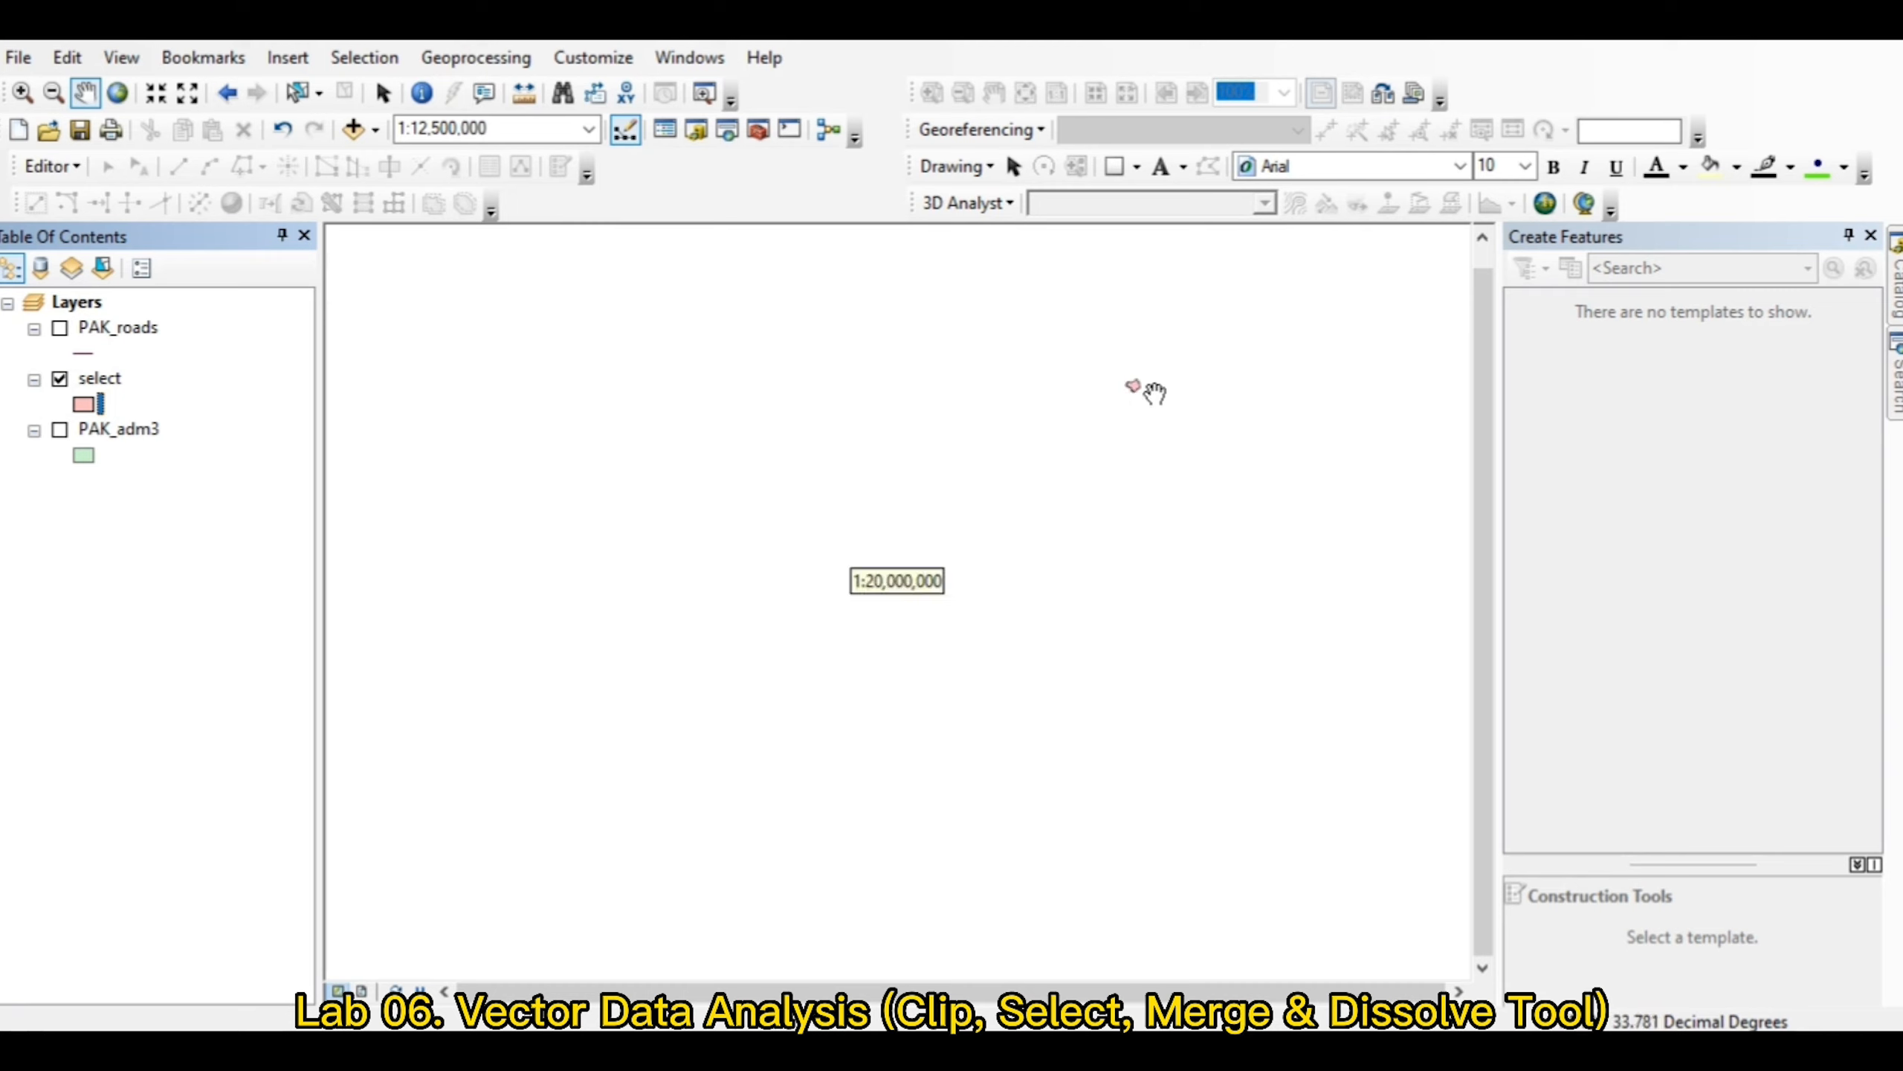
scroll(1160, 406, "up", 3)
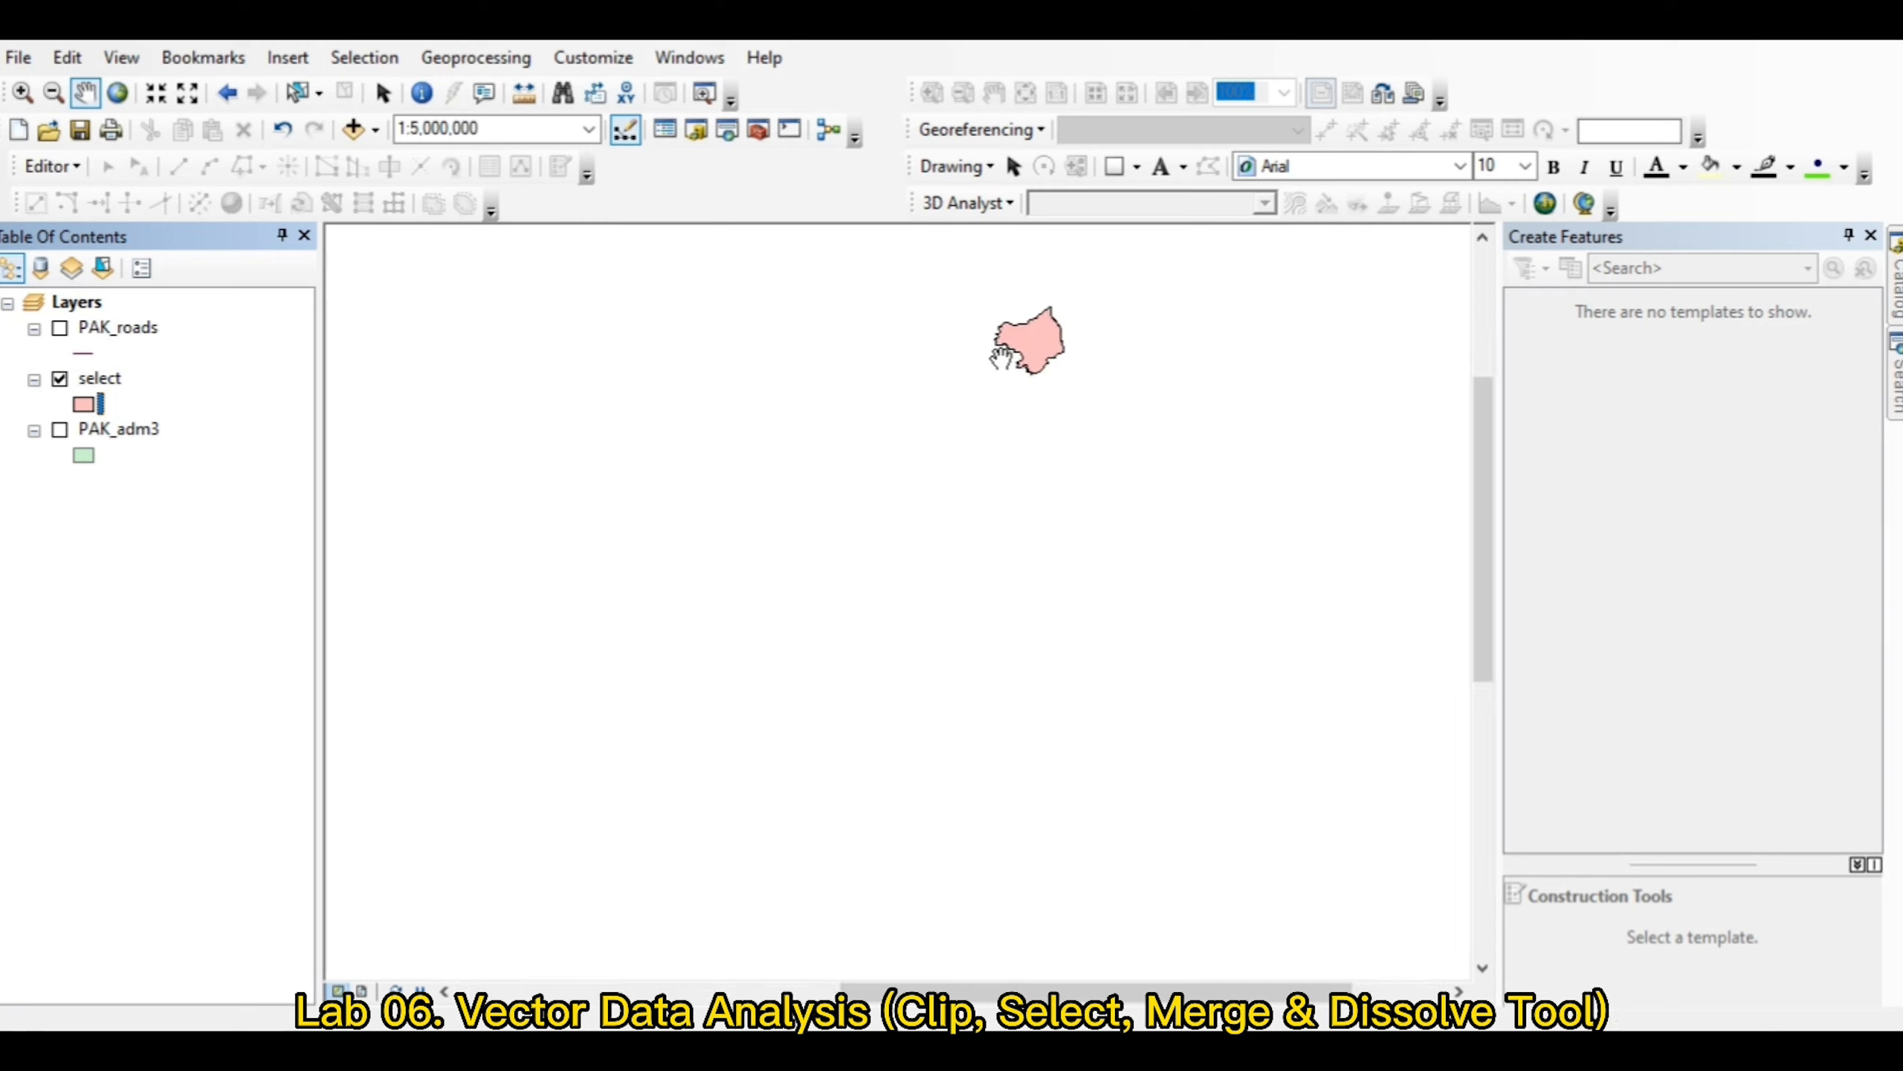
scroll(1046, 378, "down", 1)
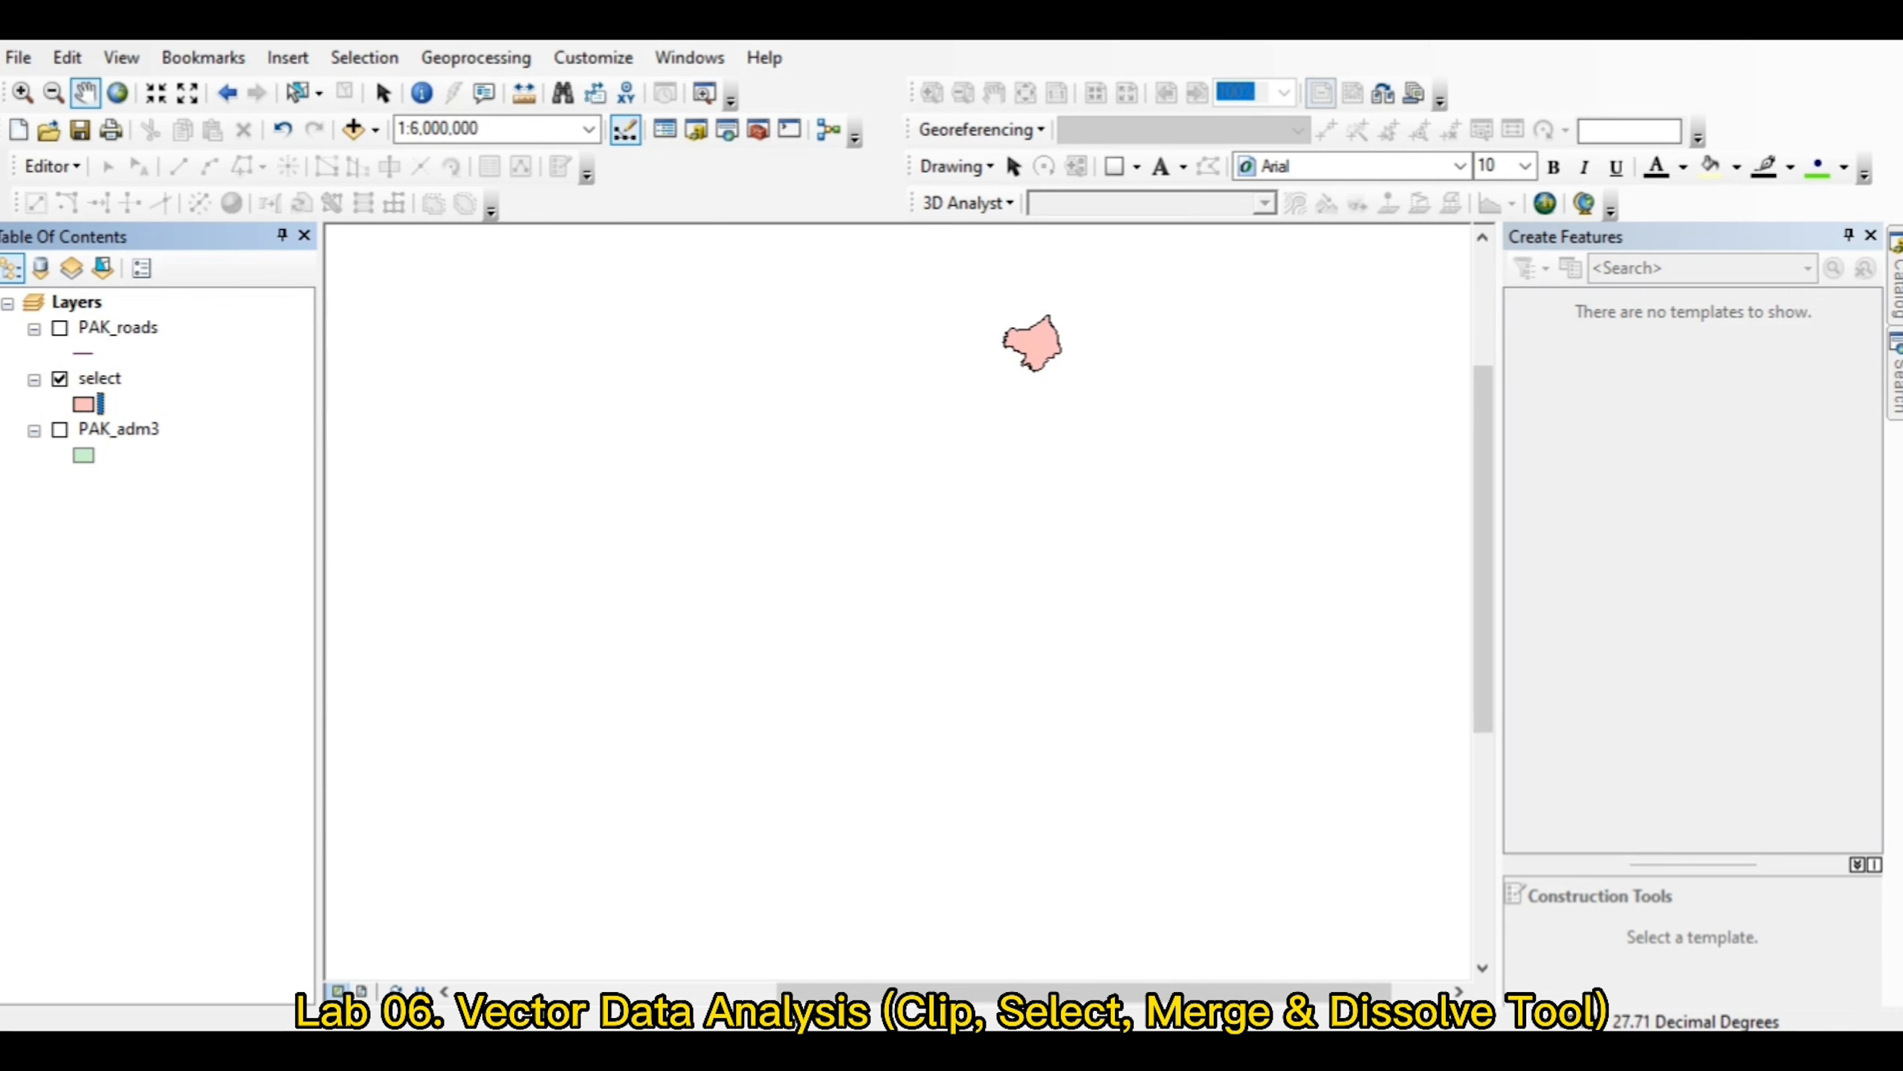
Step: Check the technique list in the workshop PDF, return to ArcMap, and show PAK_adm3 with the select layer hidden
left_click(1132, 1050)
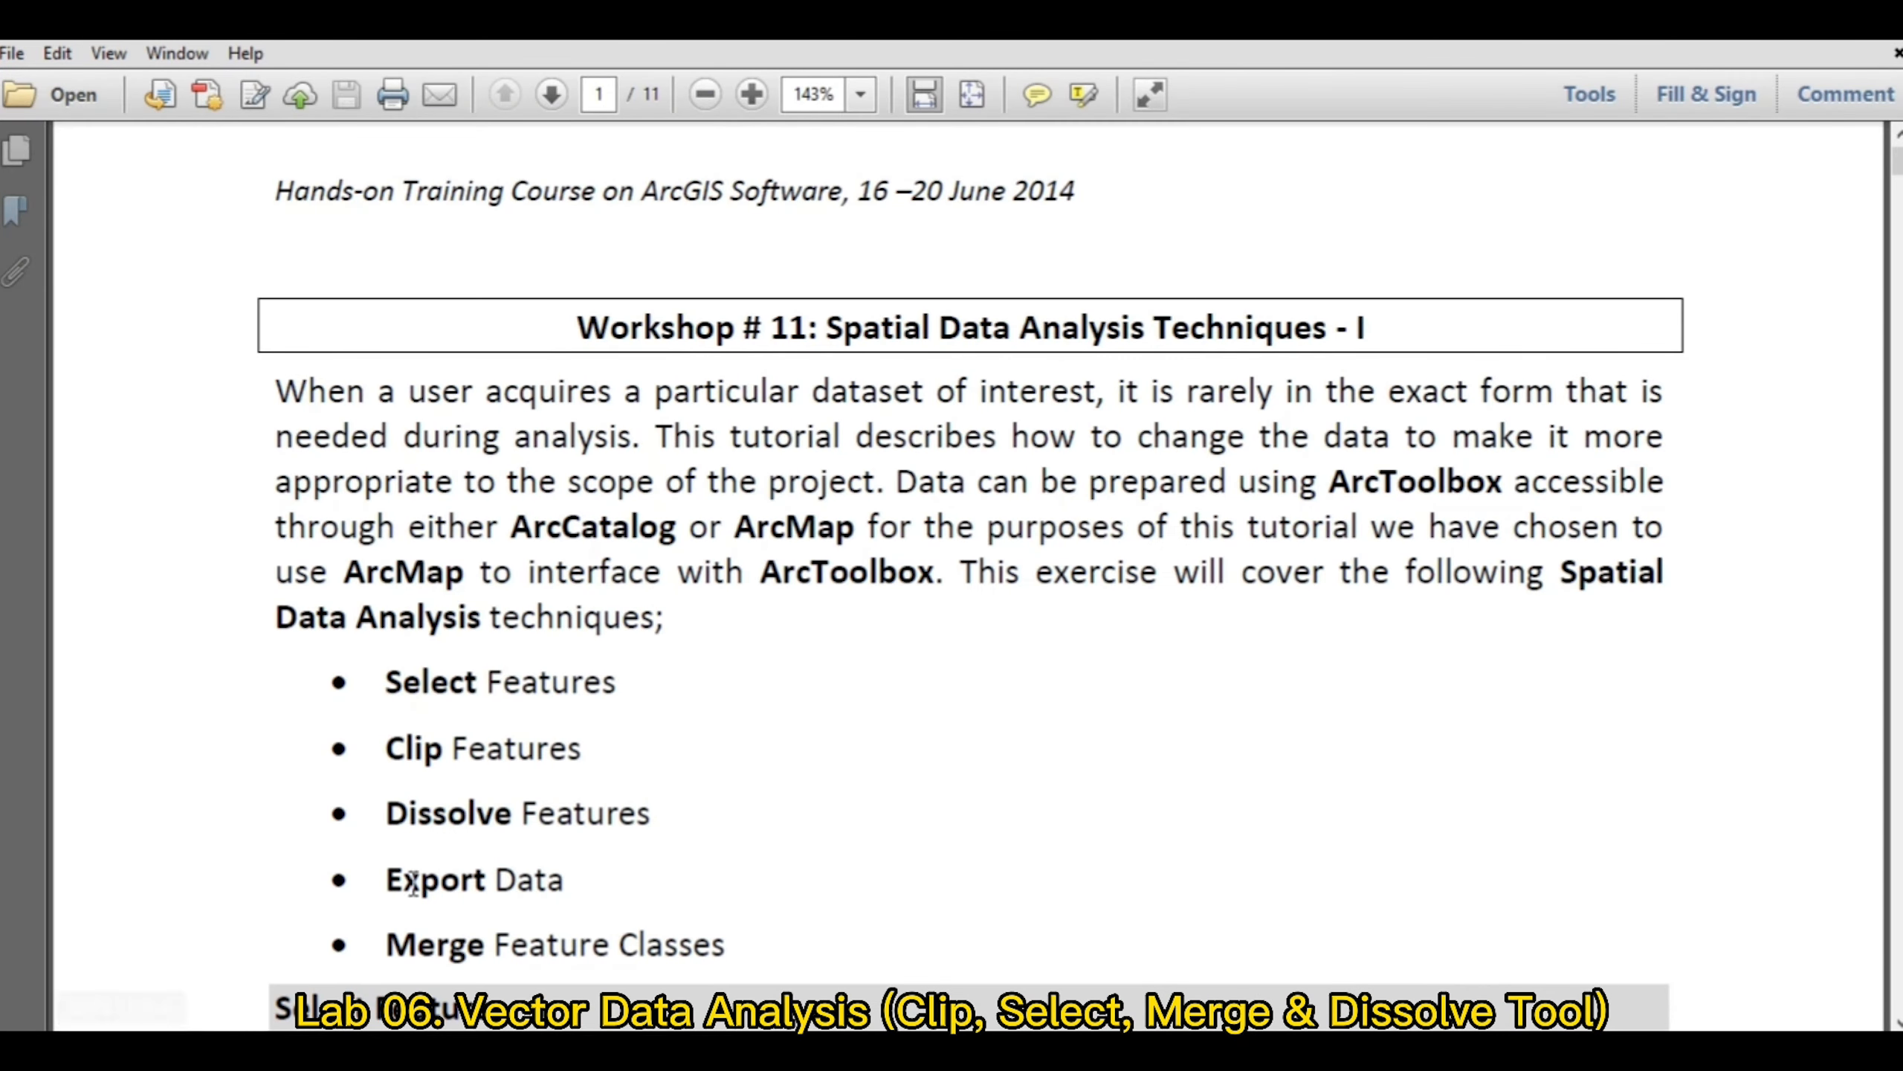
left_click(1005, 1050)
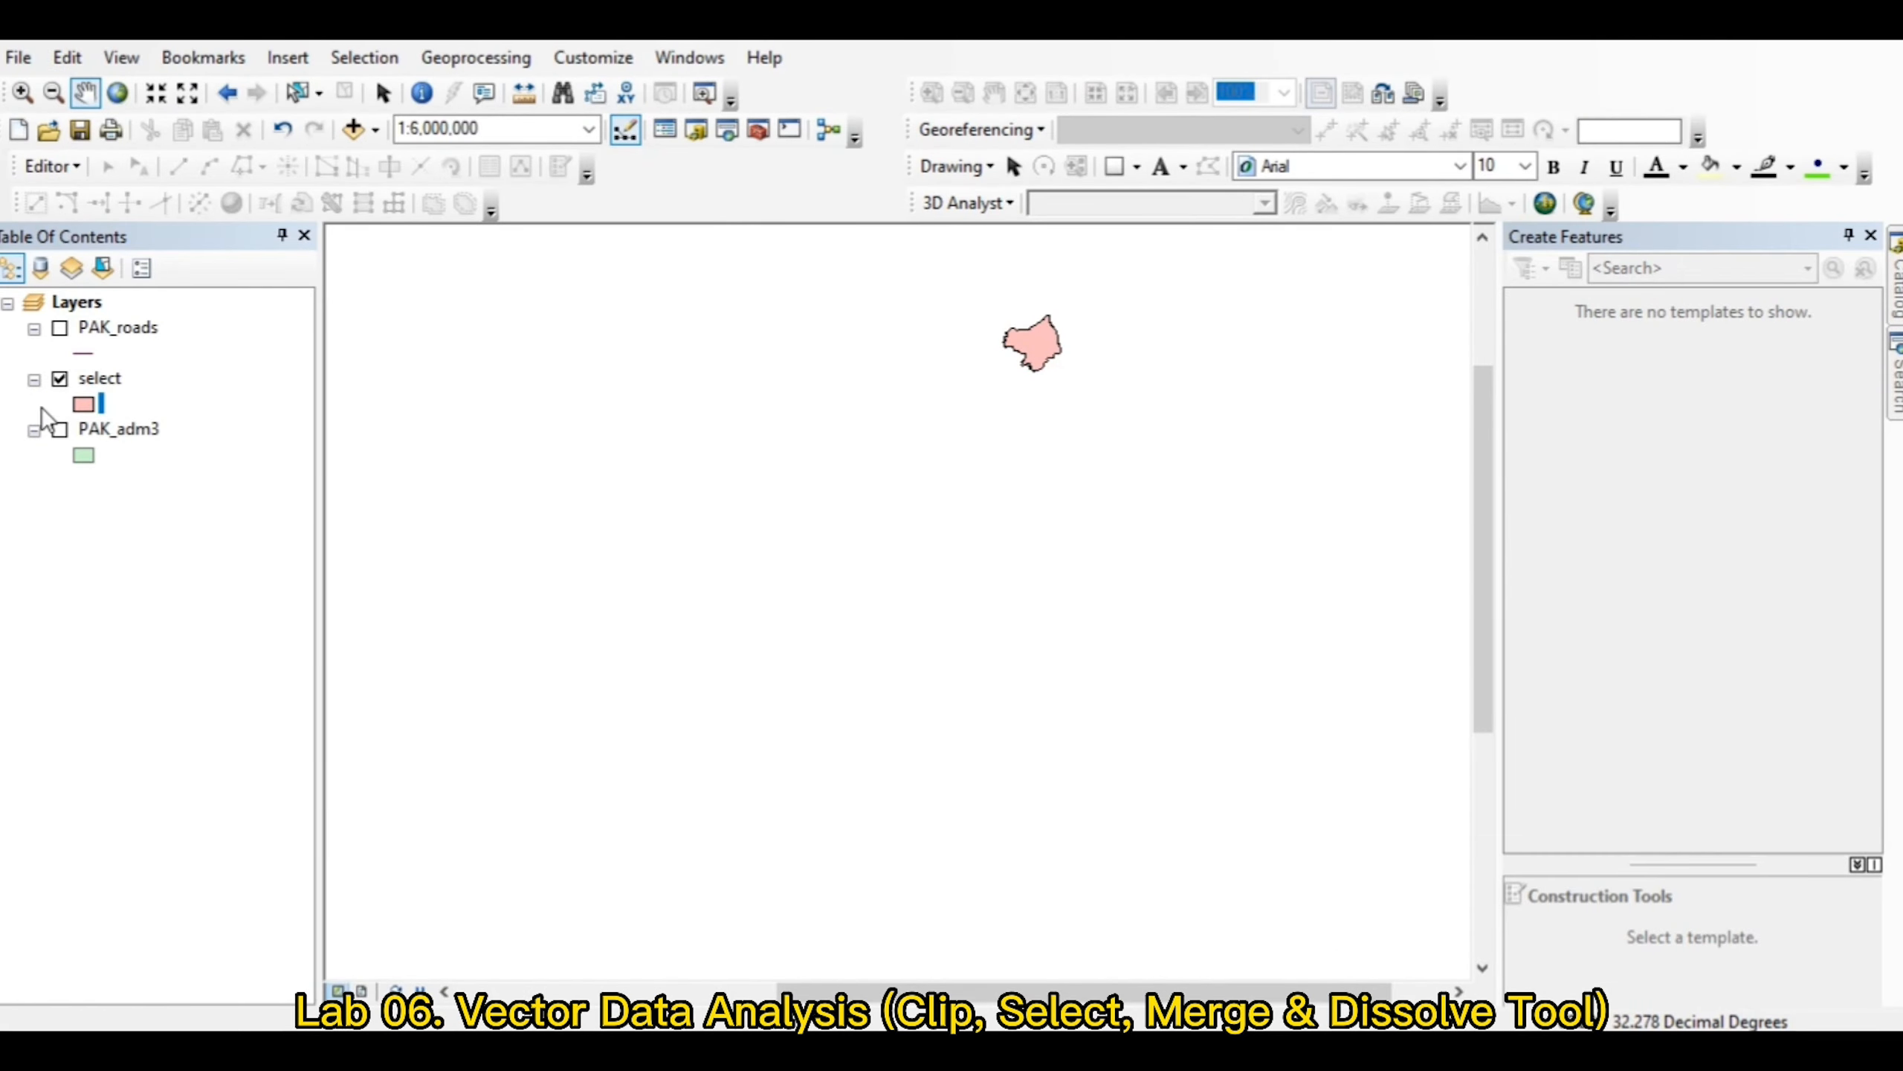
left_click(60, 379)
left_click(60, 430)
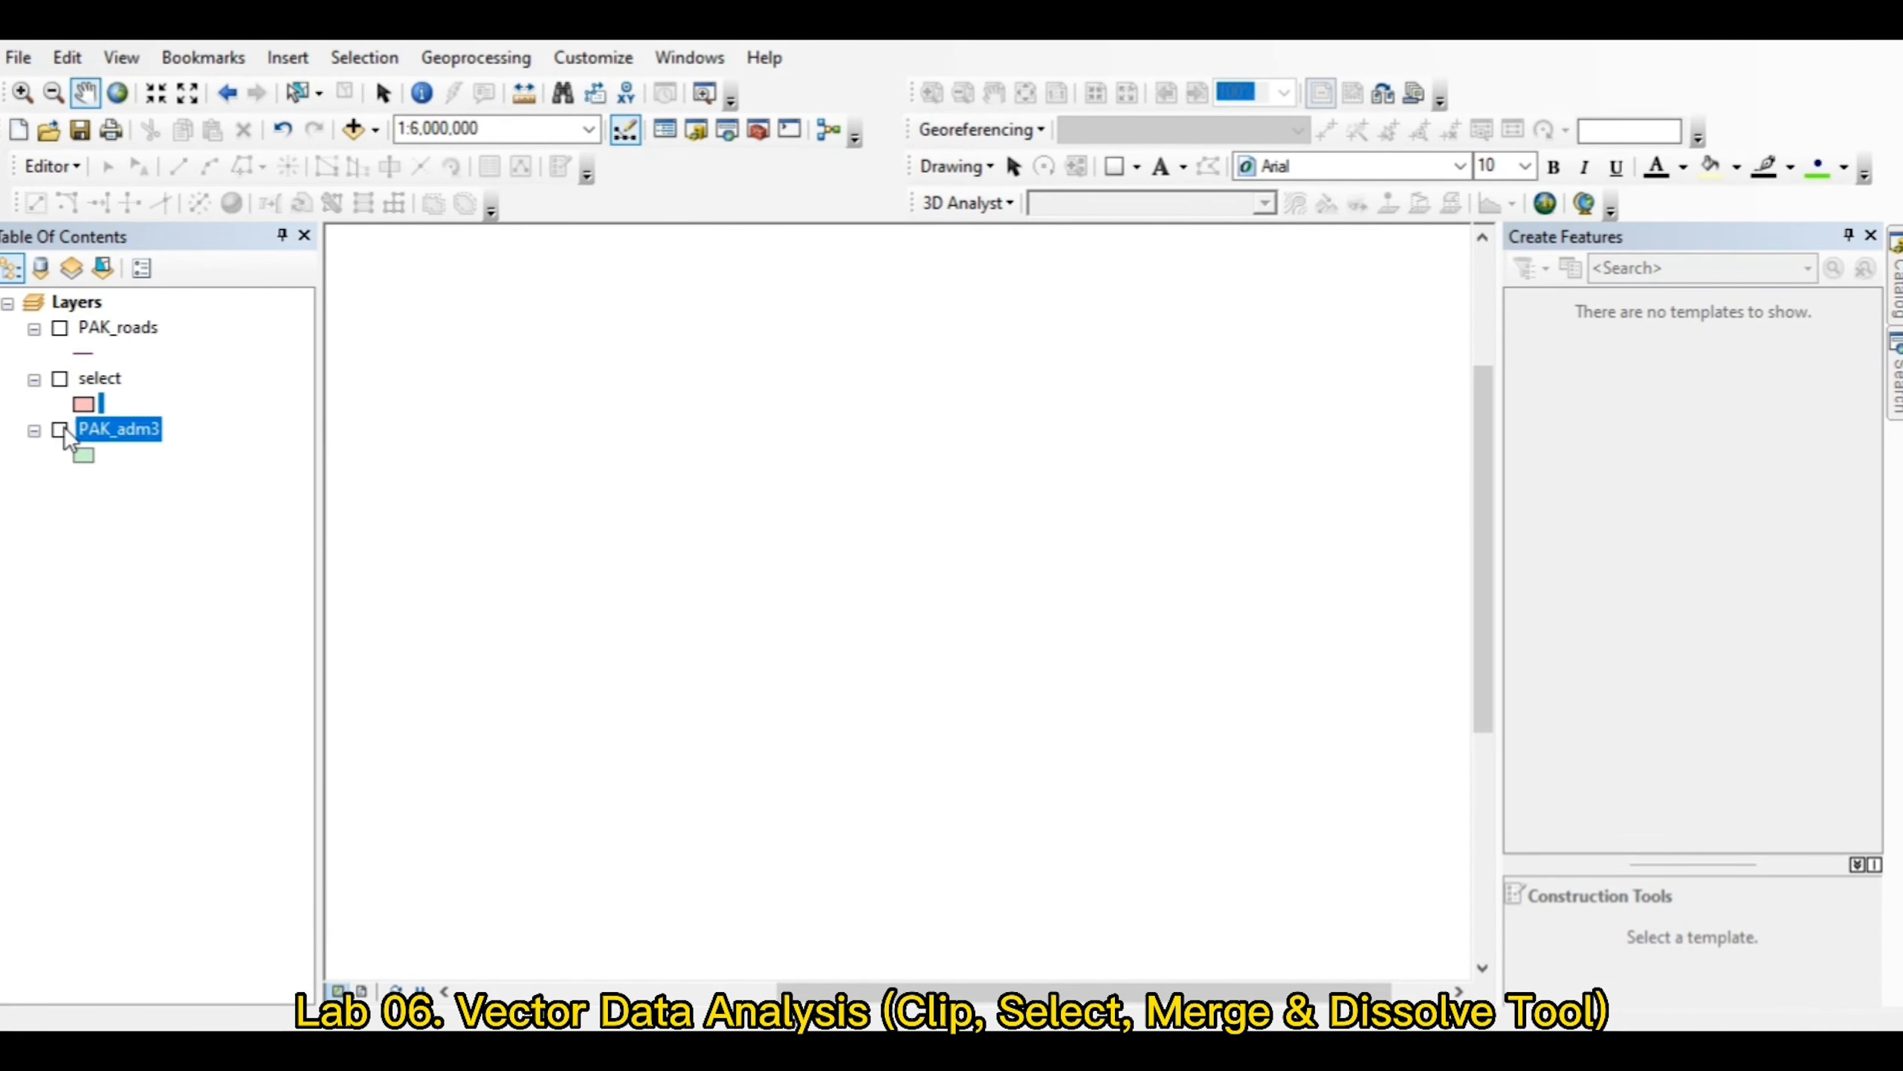
scroll(907, 523, "up", 2)
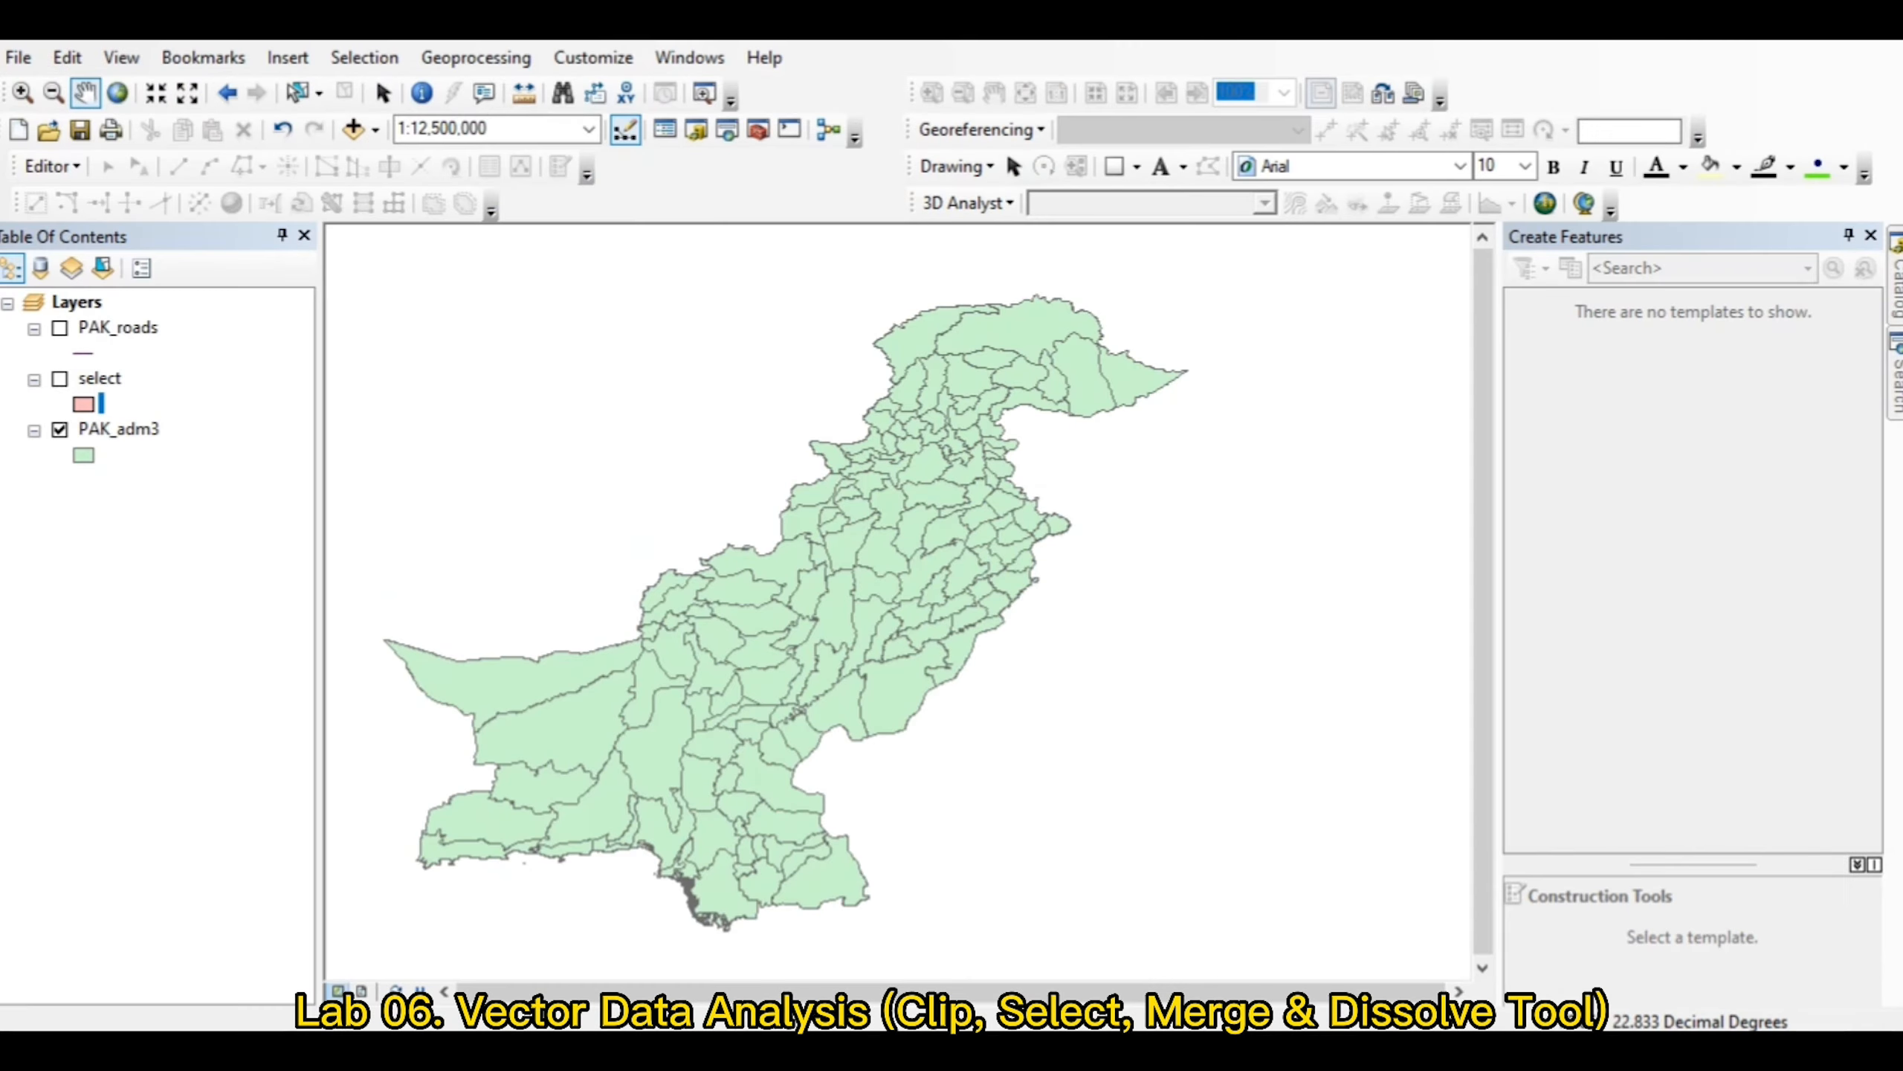
Step: Start an edit session on PAK_adm3 and select one district polygon near the northeastern border with the Edit tool
left_click(64, 167)
left_click(77, 195)
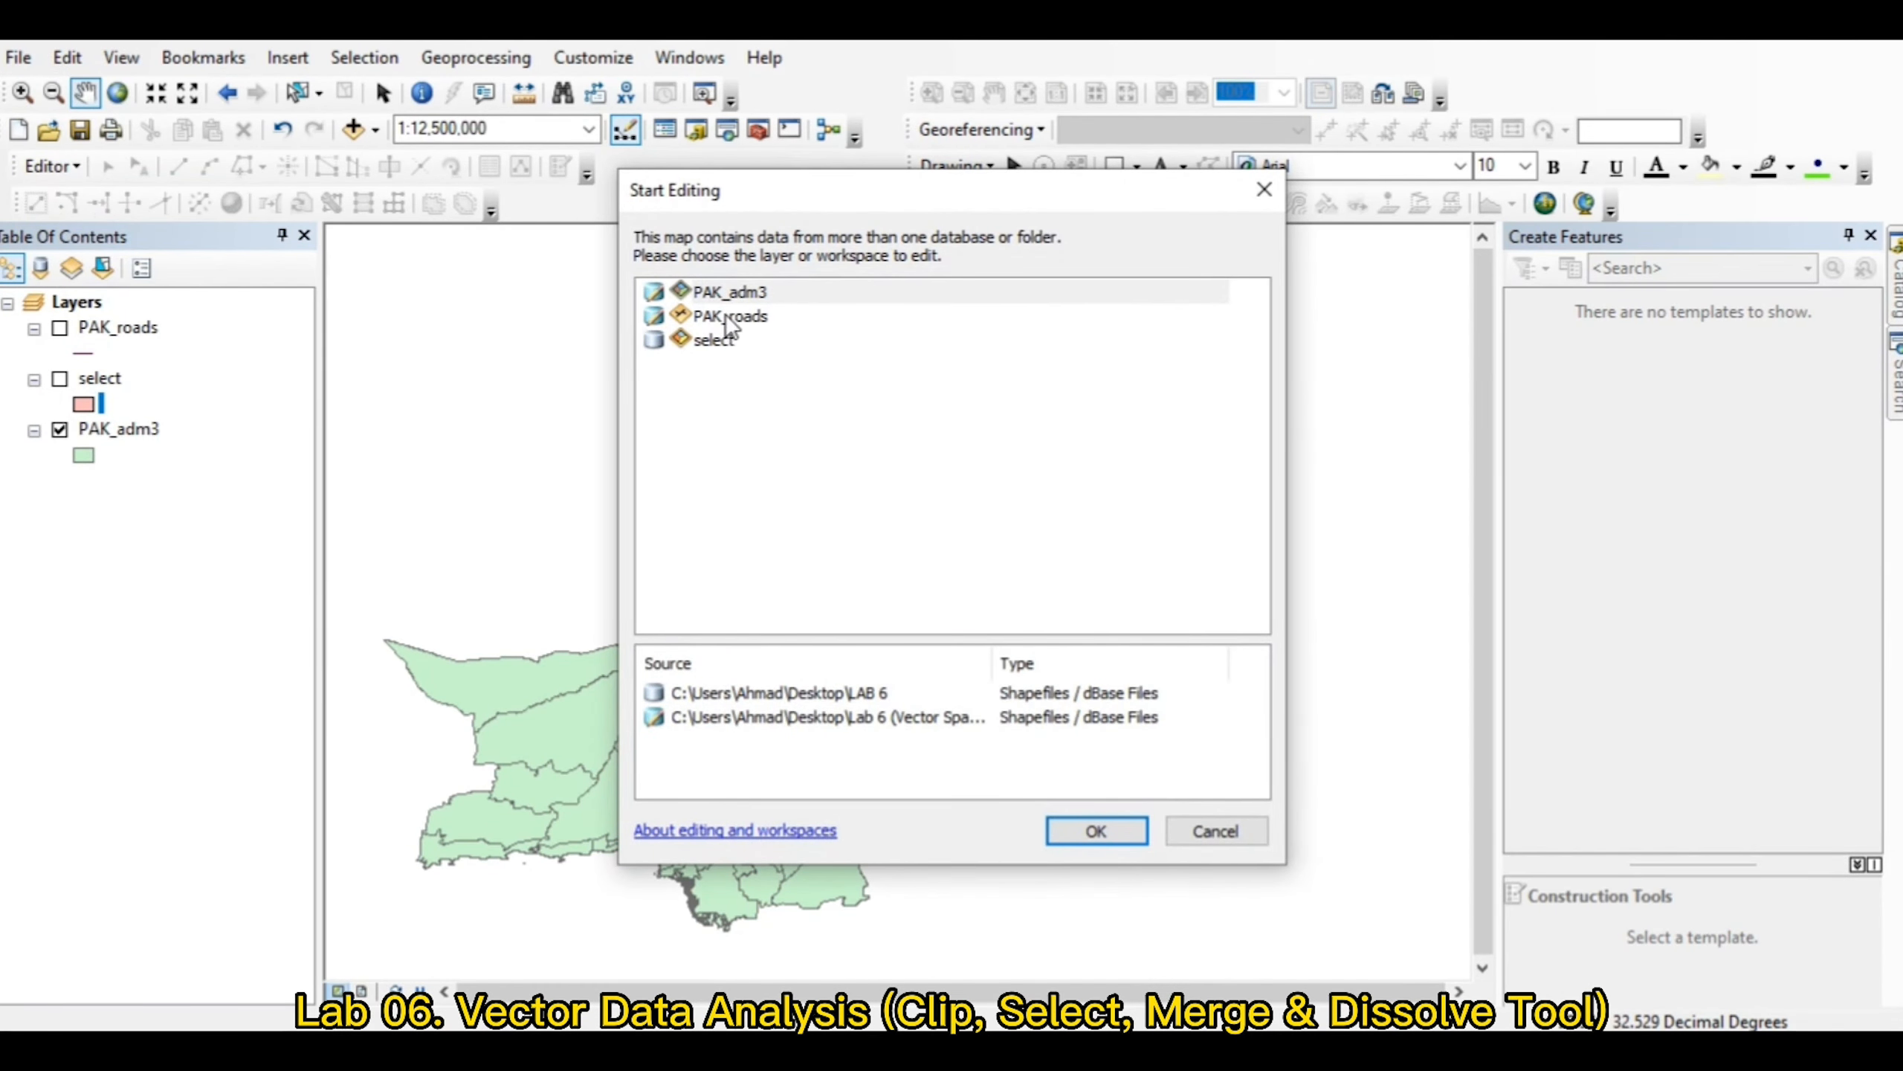
left_click(733, 294)
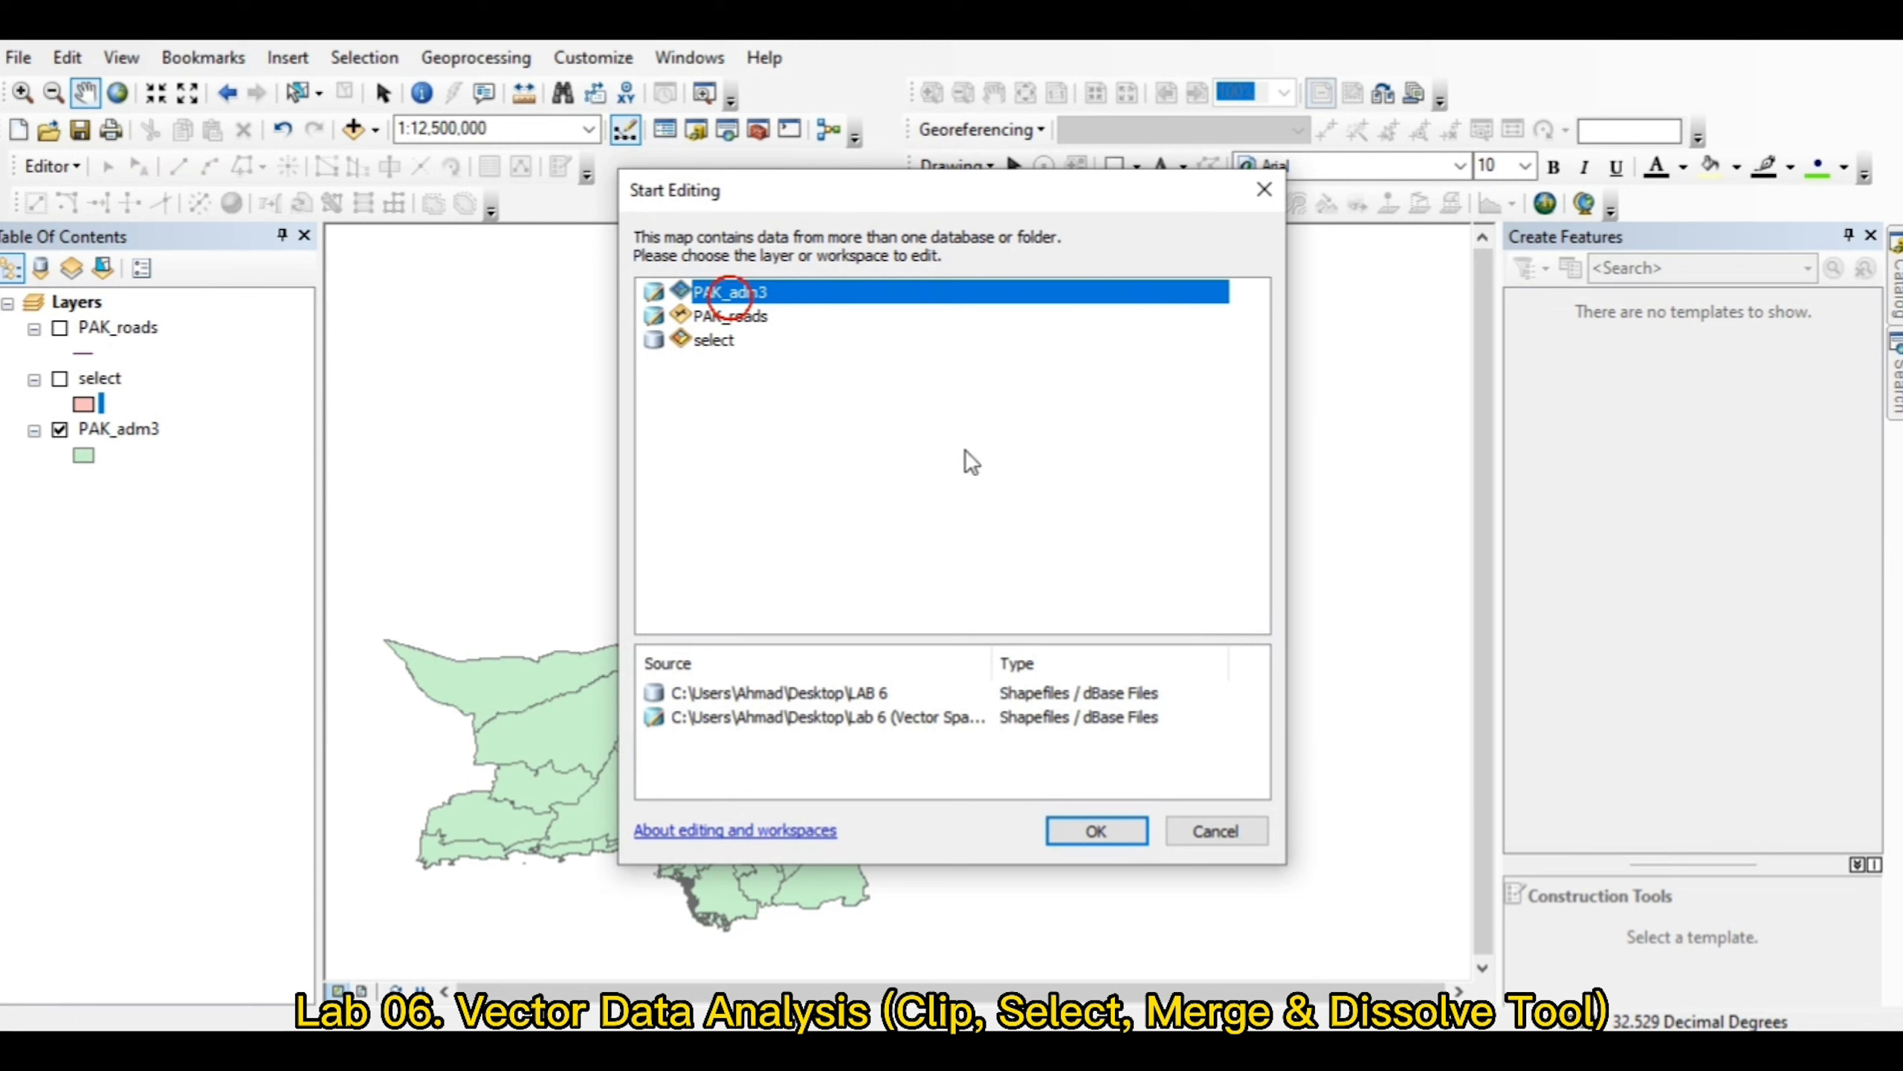
left_click(1110, 829)
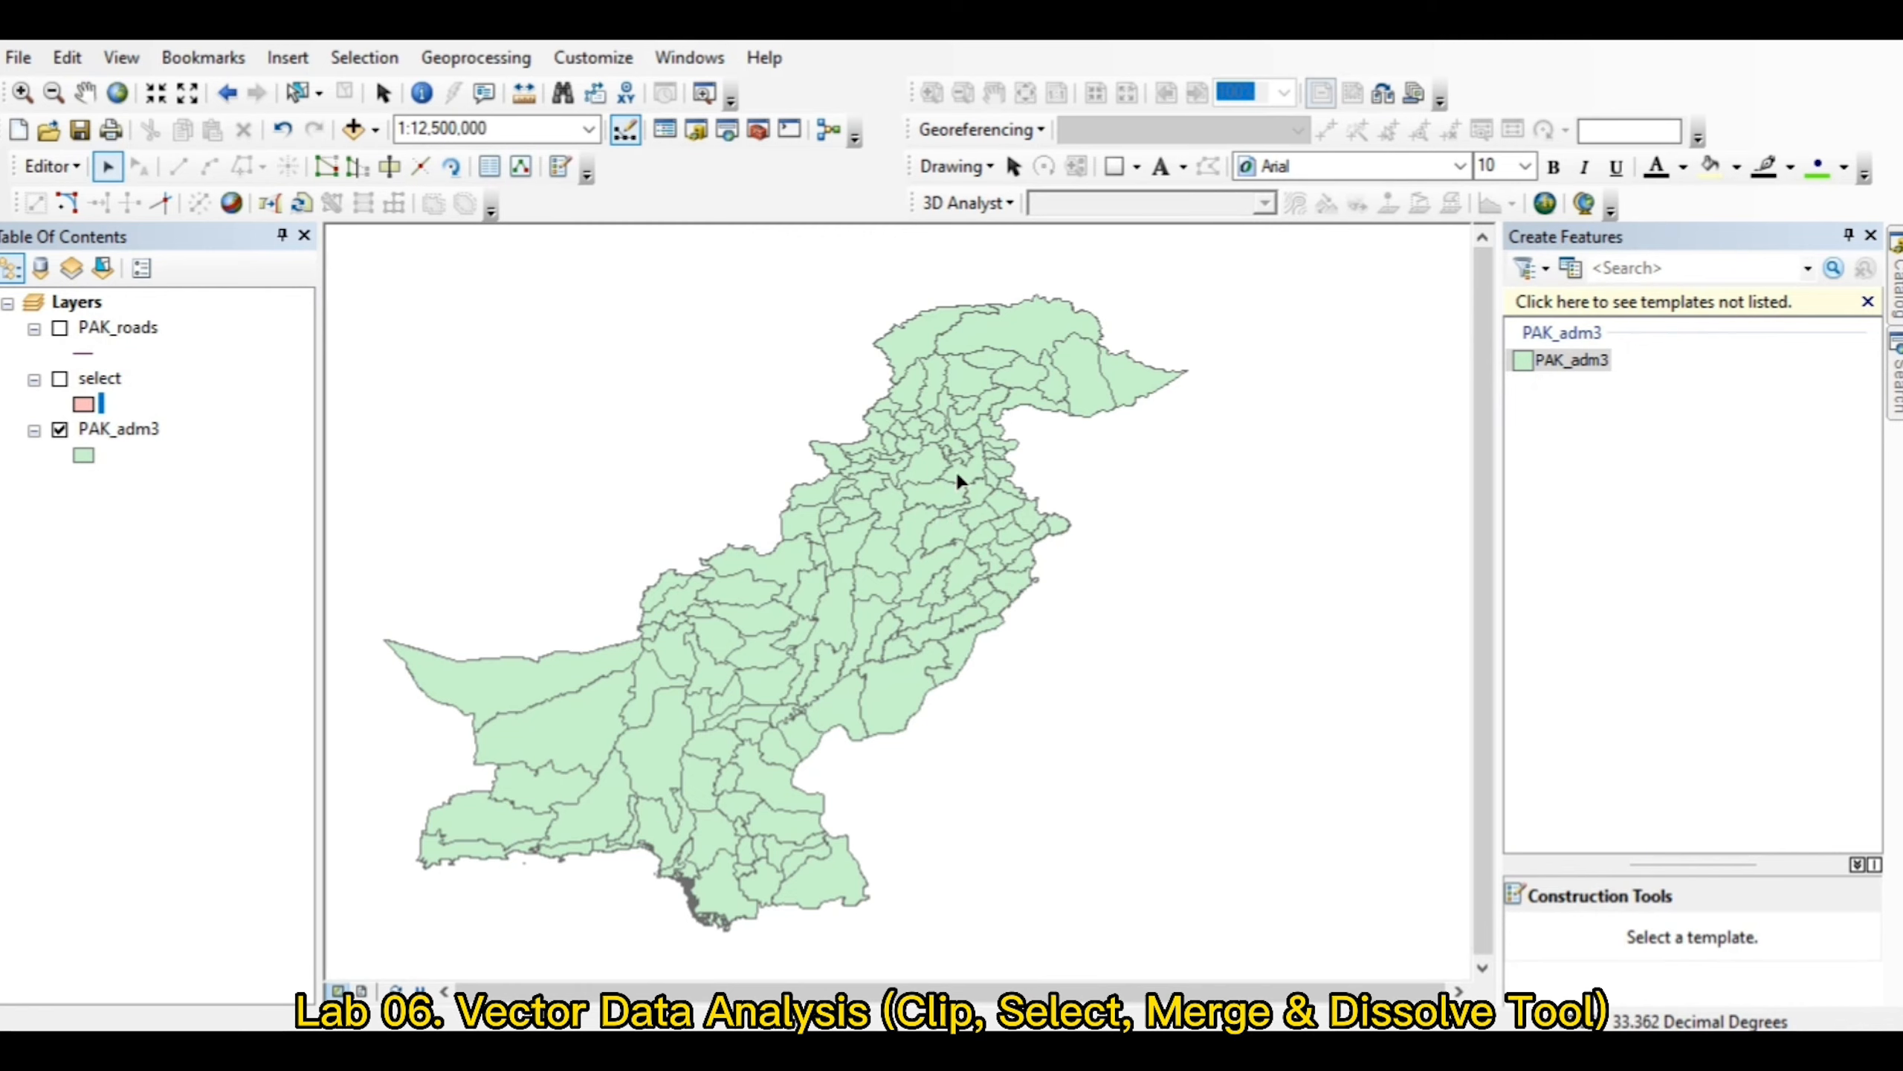
scroll(958, 480, "up", 5)
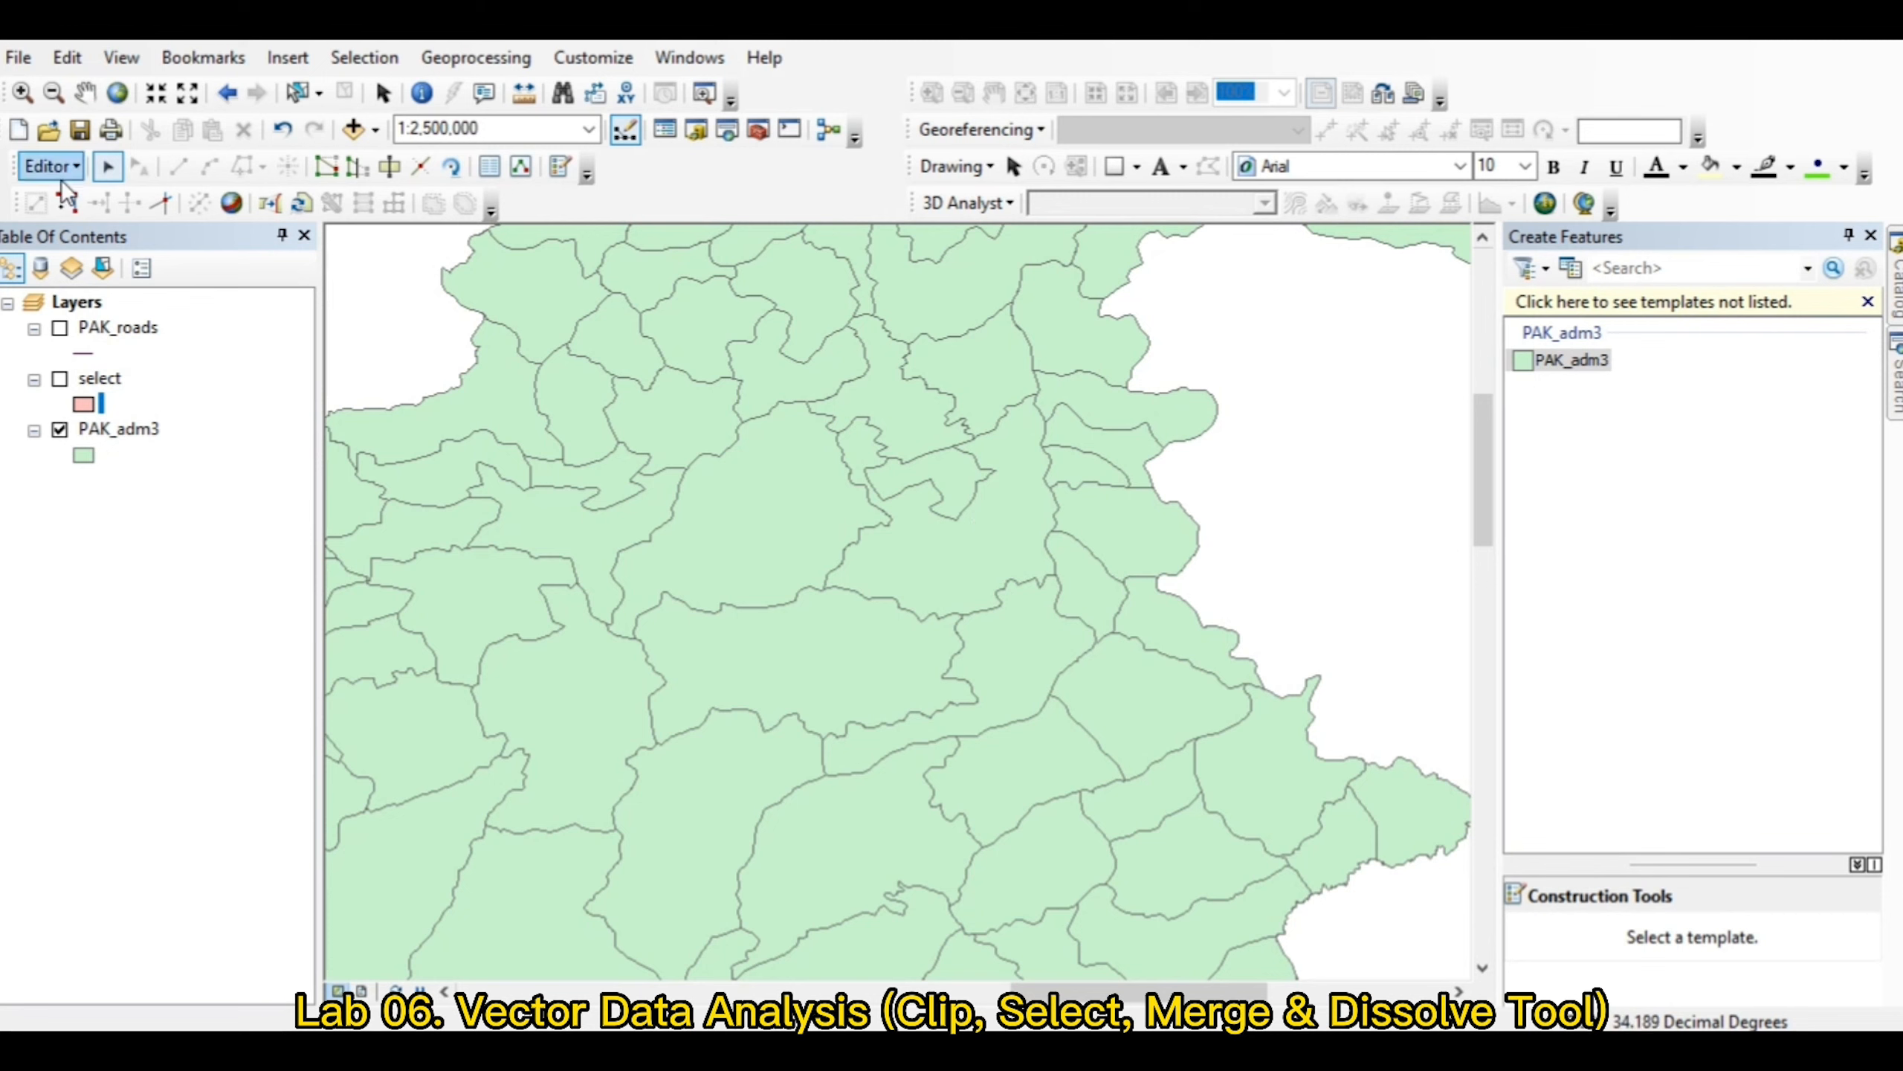
left_click(107, 169)
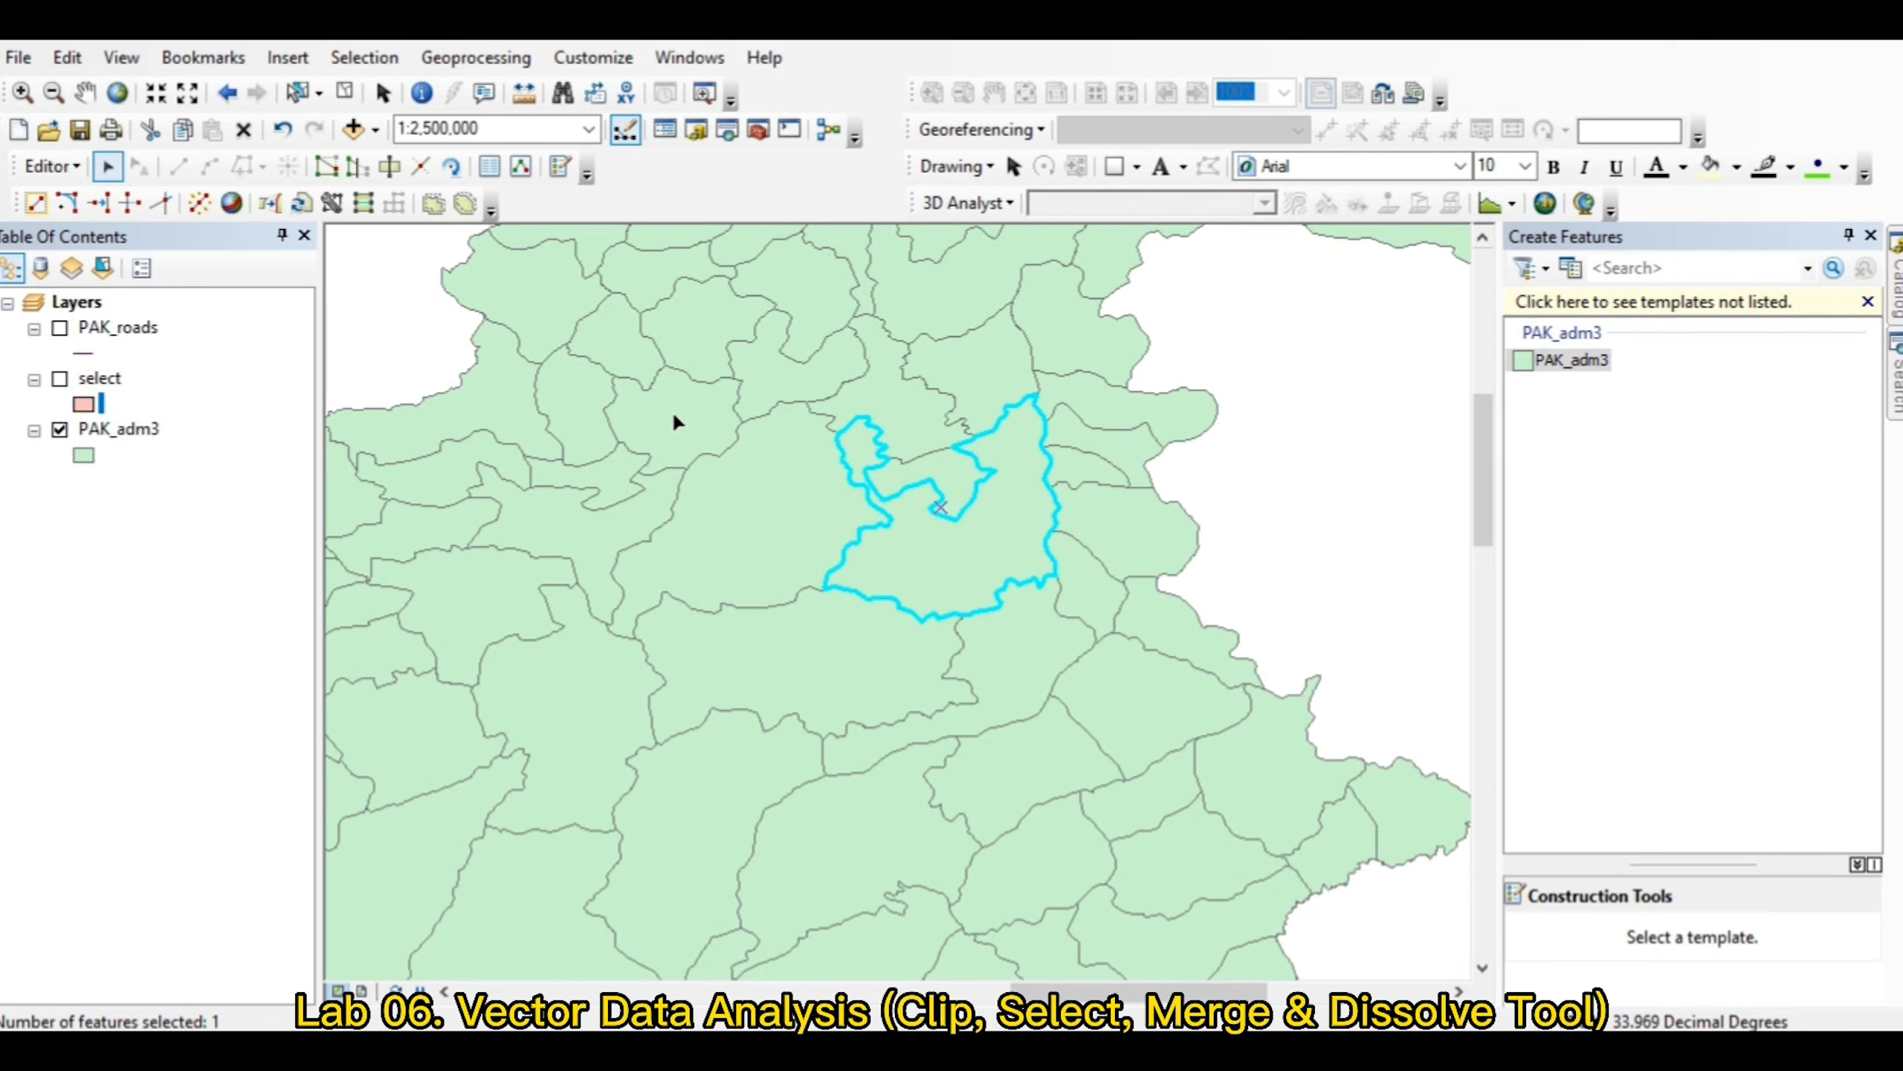
Step: Set up a data export of the selected PAK_adm3 feature, naming the output export in the LAB 6 folder
right_click(116, 432)
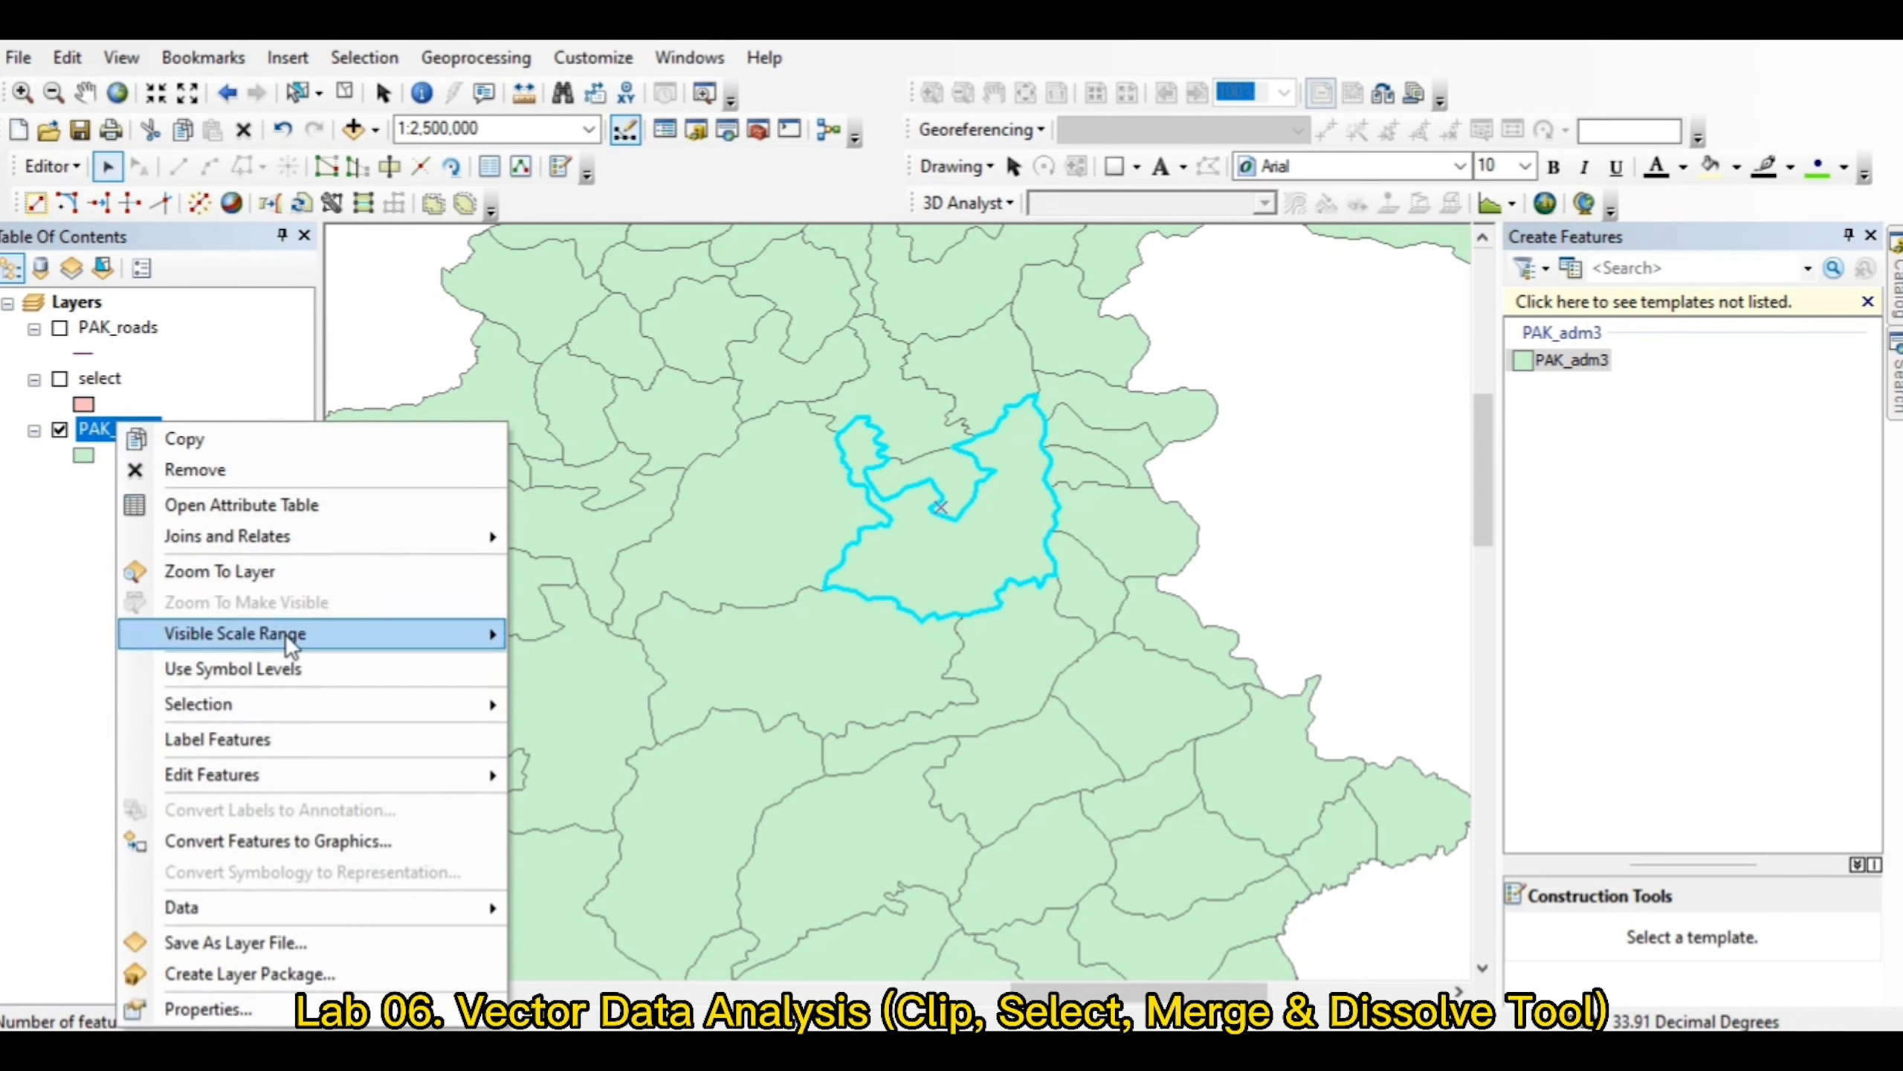
mouse_move(397, 915)
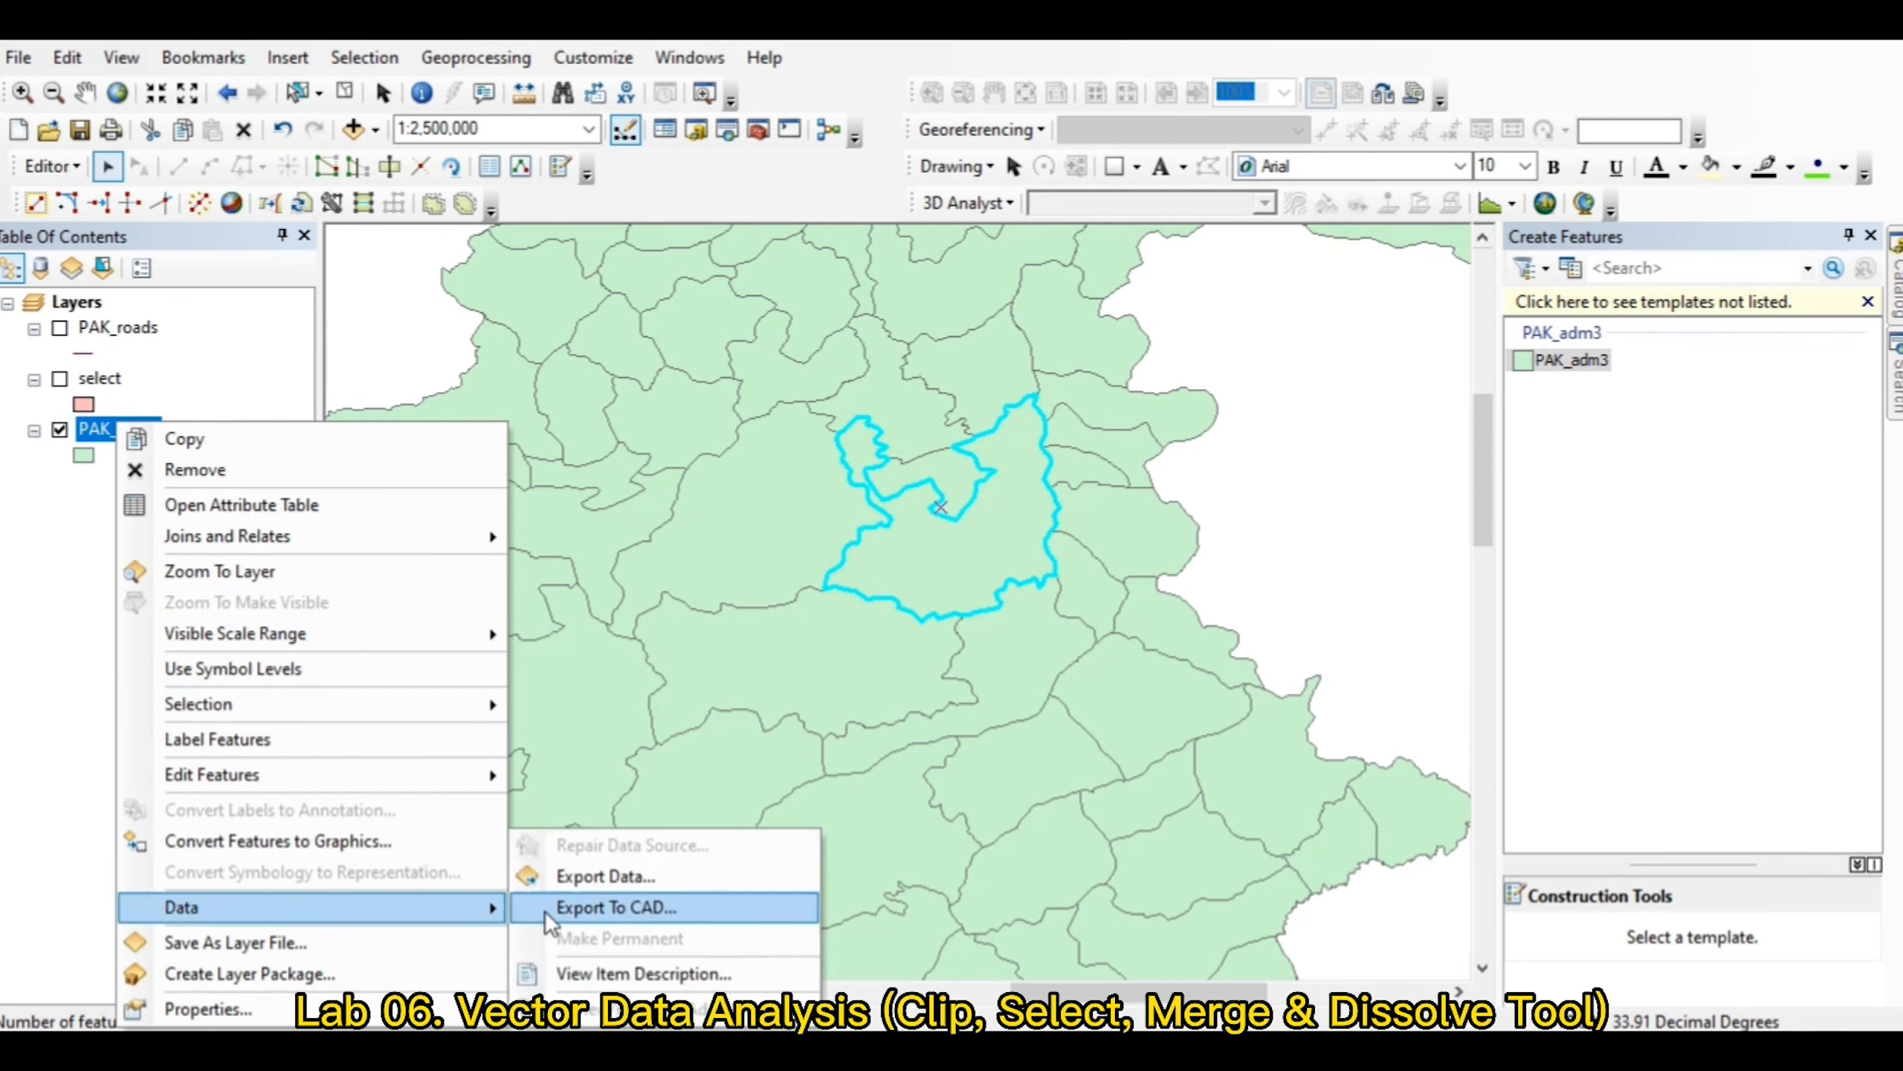
left_click(592, 876)
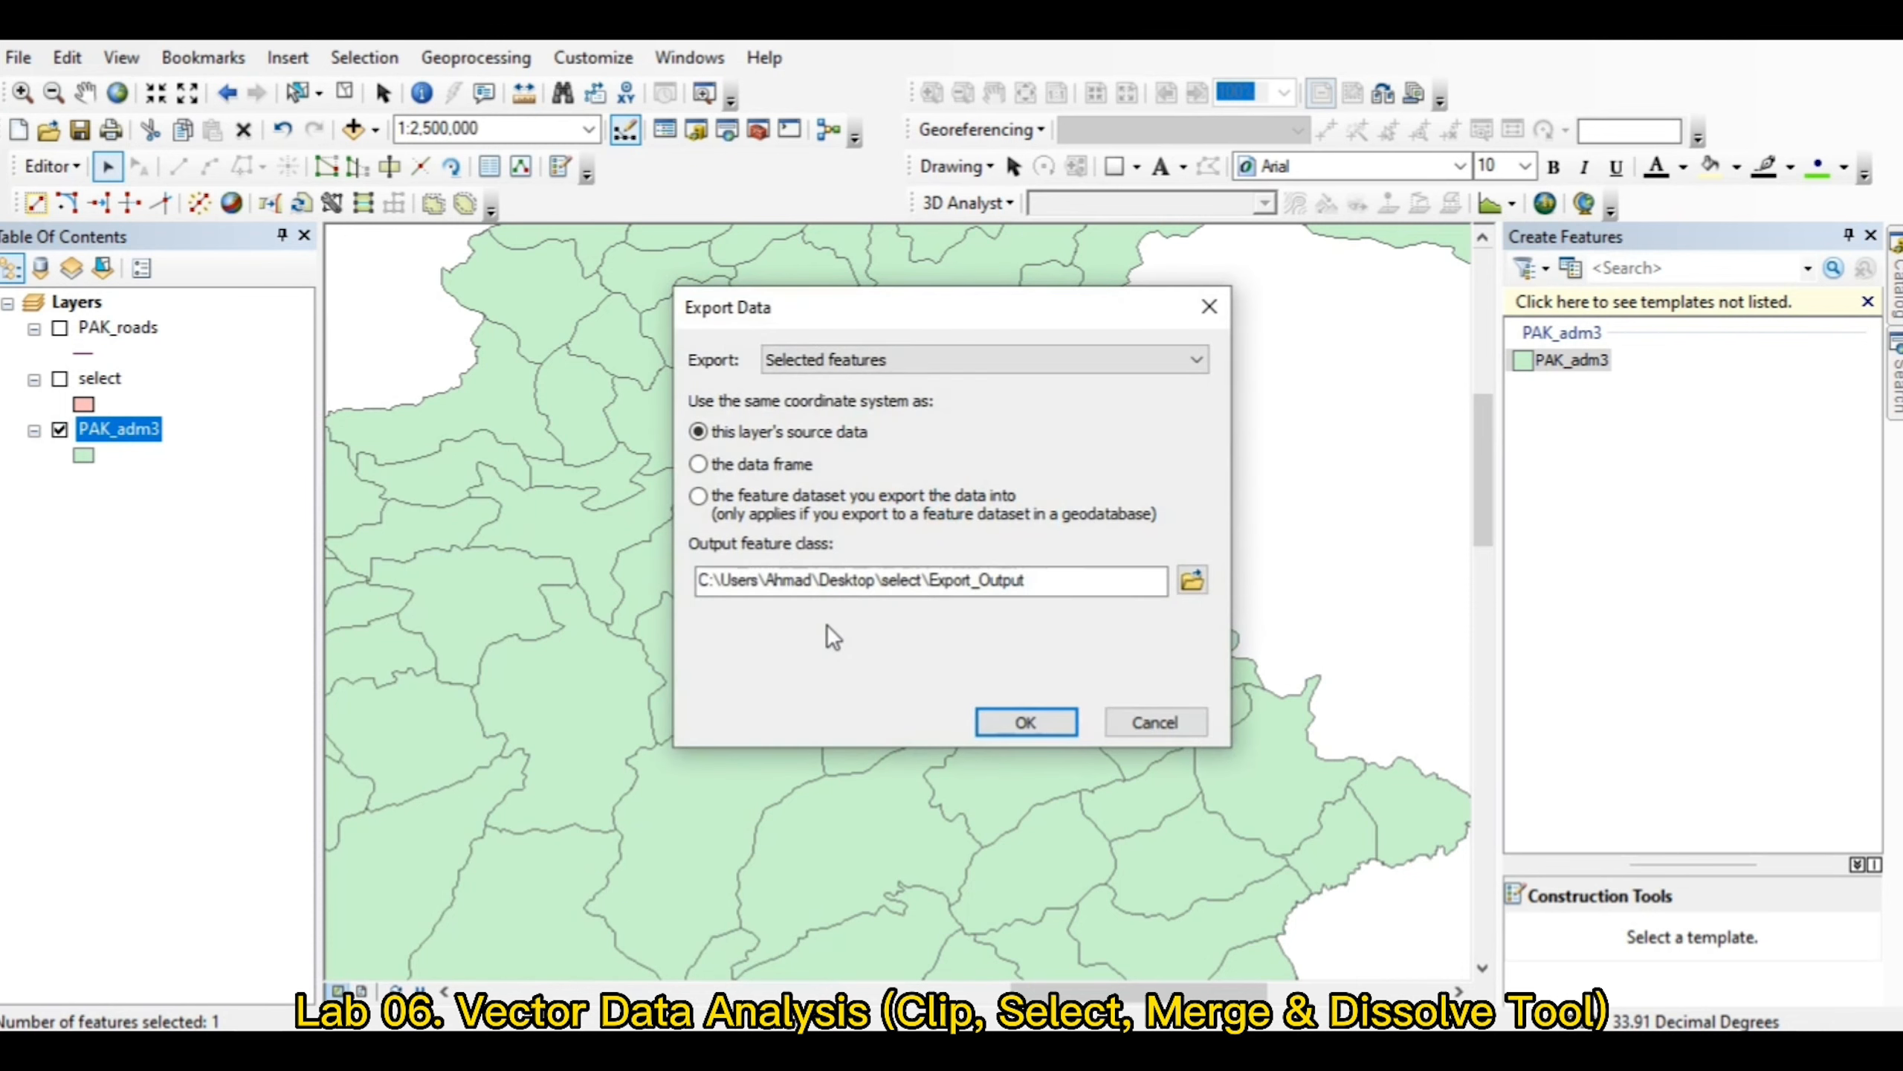
left_click(1192, 581)
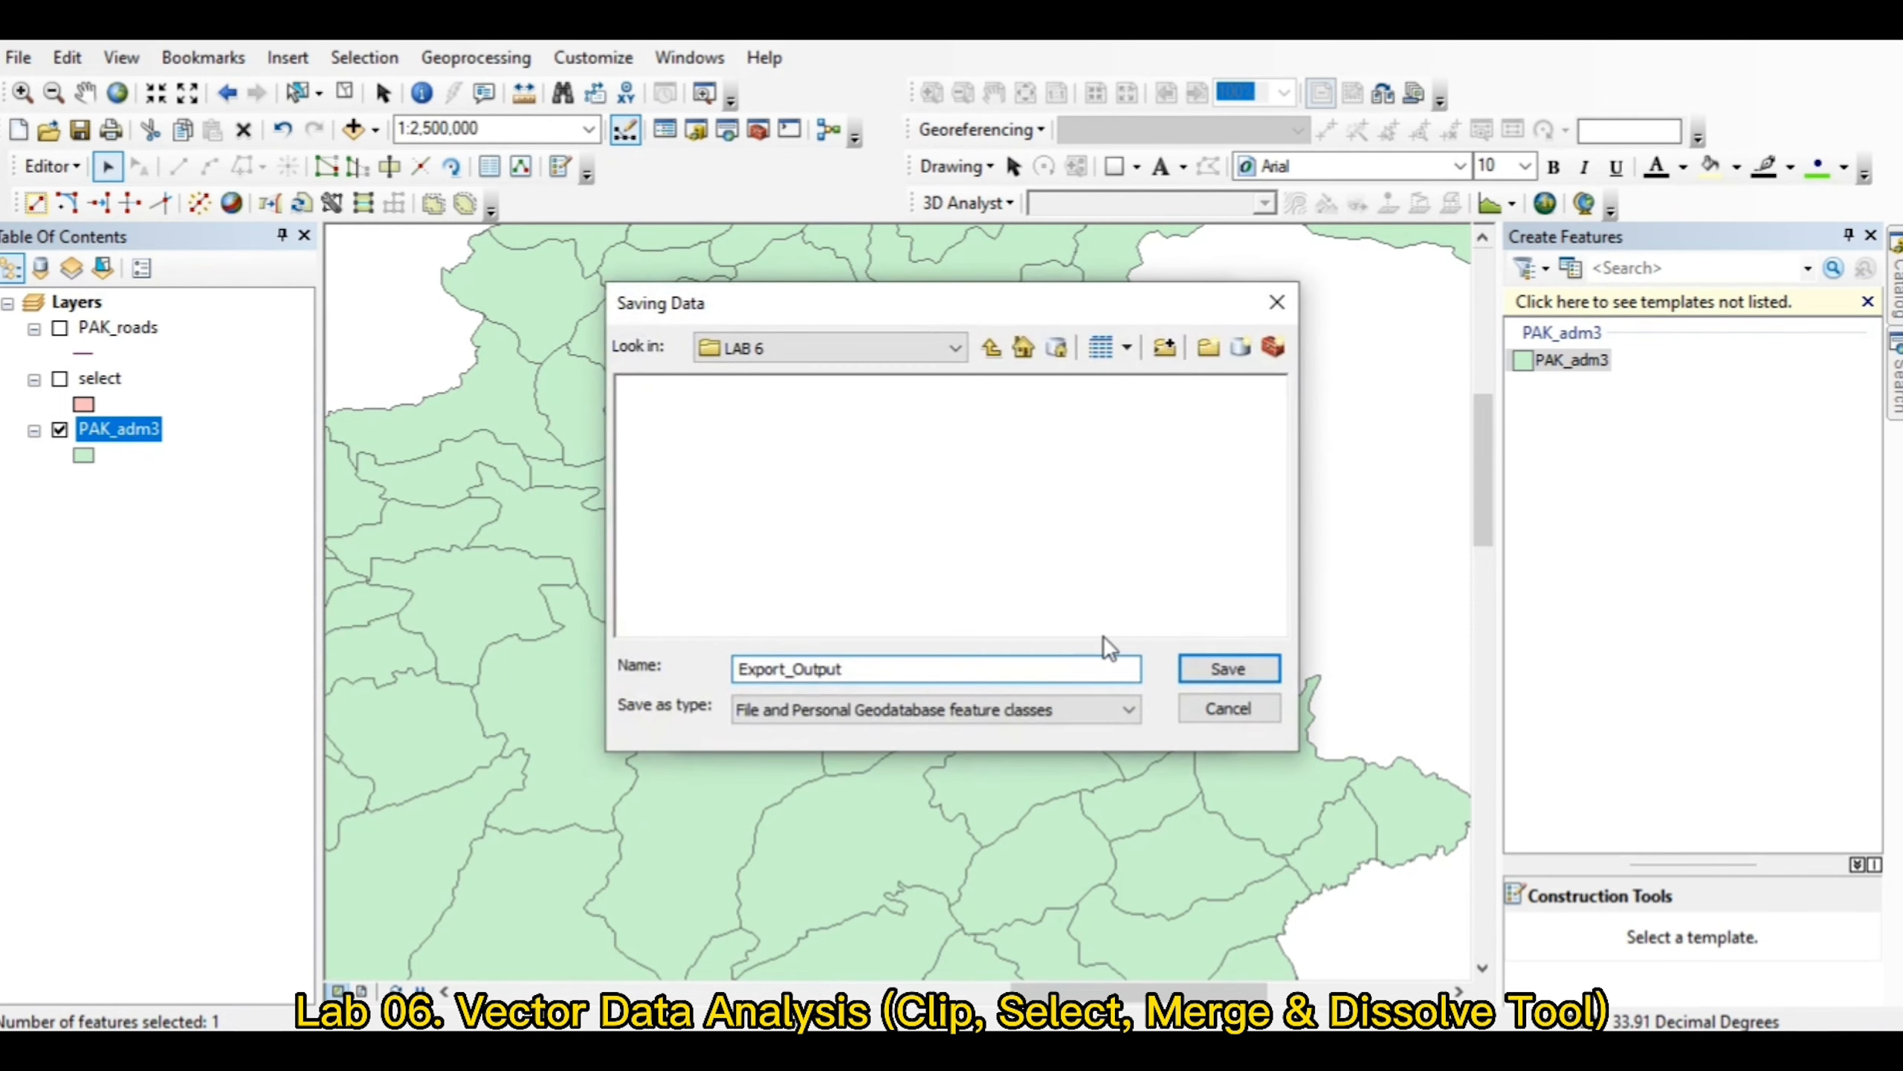
left_click(1085, 682)
key("BackSpace")
key("BackSpace")
key("BackSpace")
key("BackSpace")
key("BackSpace")
key("BackSpace")
key("BackSpace")
key("BackSpace")
key("BackSpace")
key("BackSpace")
key("BackSpace")
key("BackSpace")
key("BackSpace")
type("export")
Step: Set the output type to Shapefile, save the output location and run the export
left_click(1086, 714)
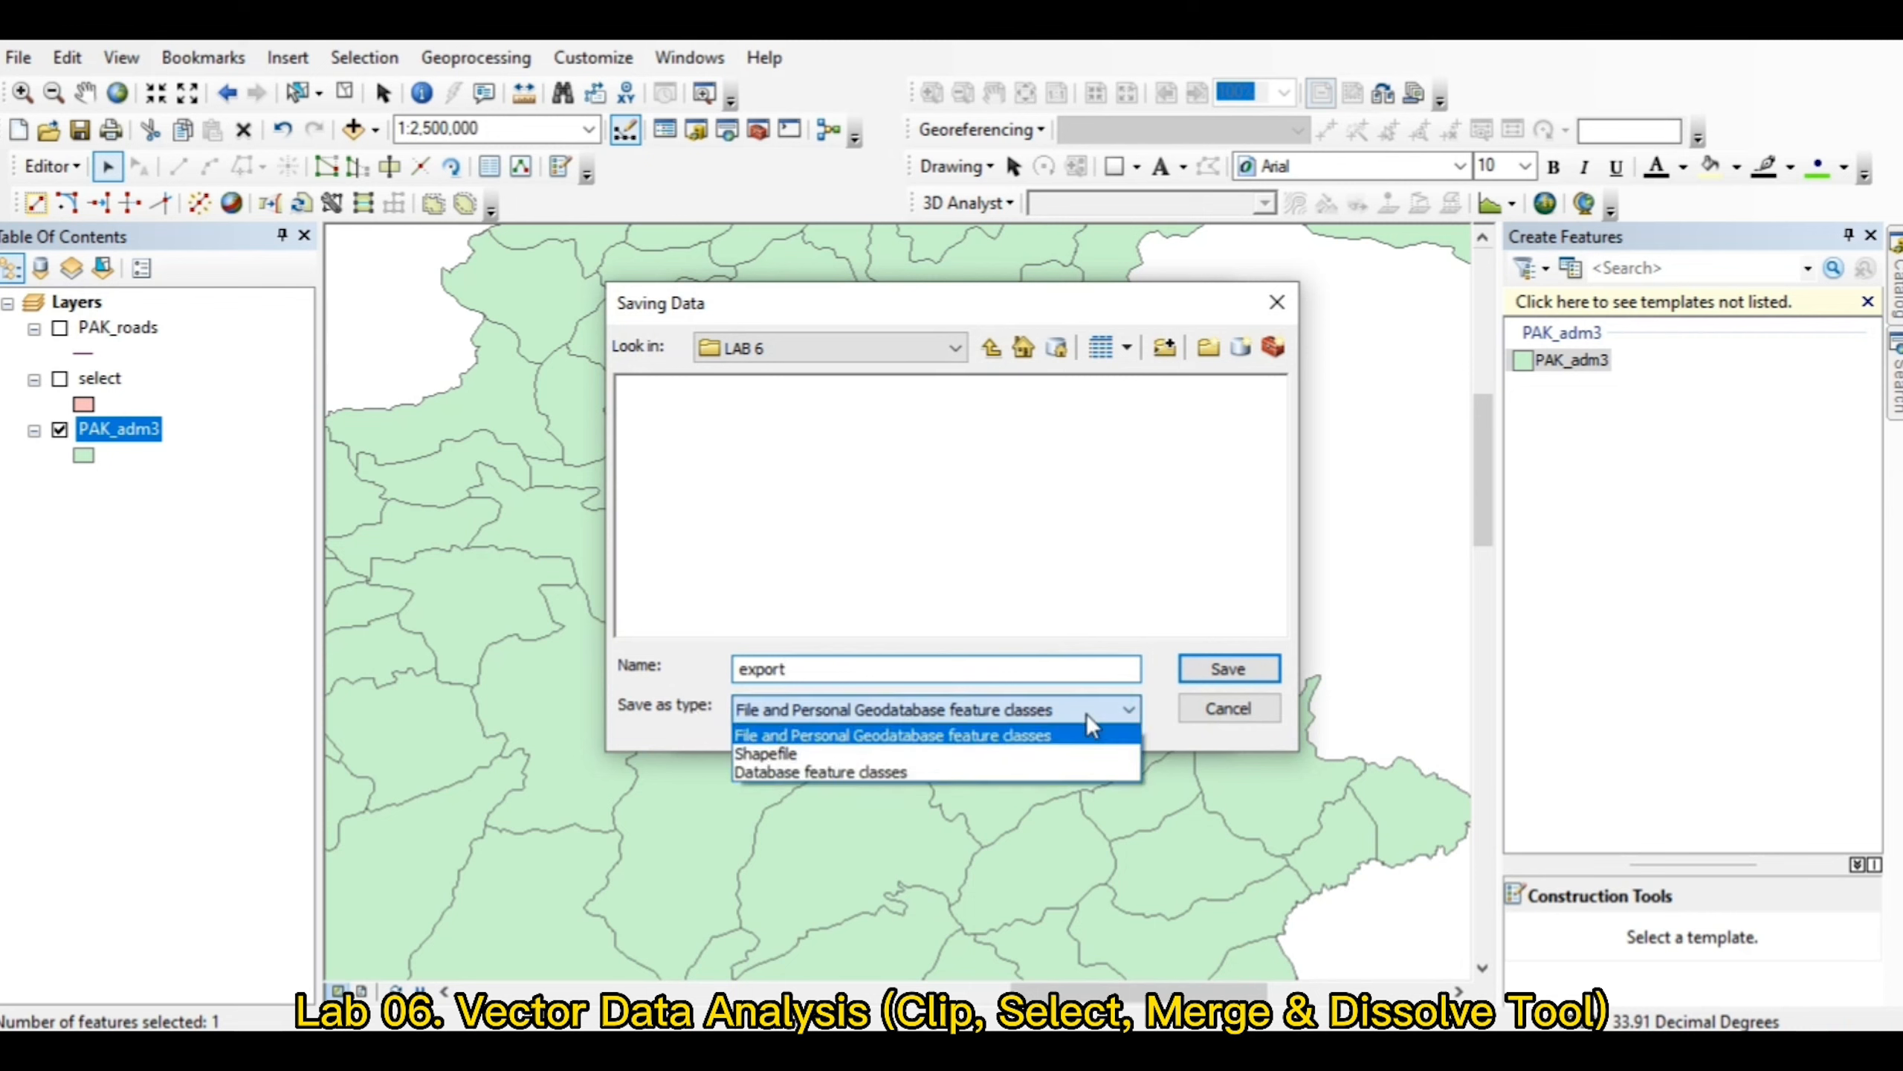
left_click(1012, 753)
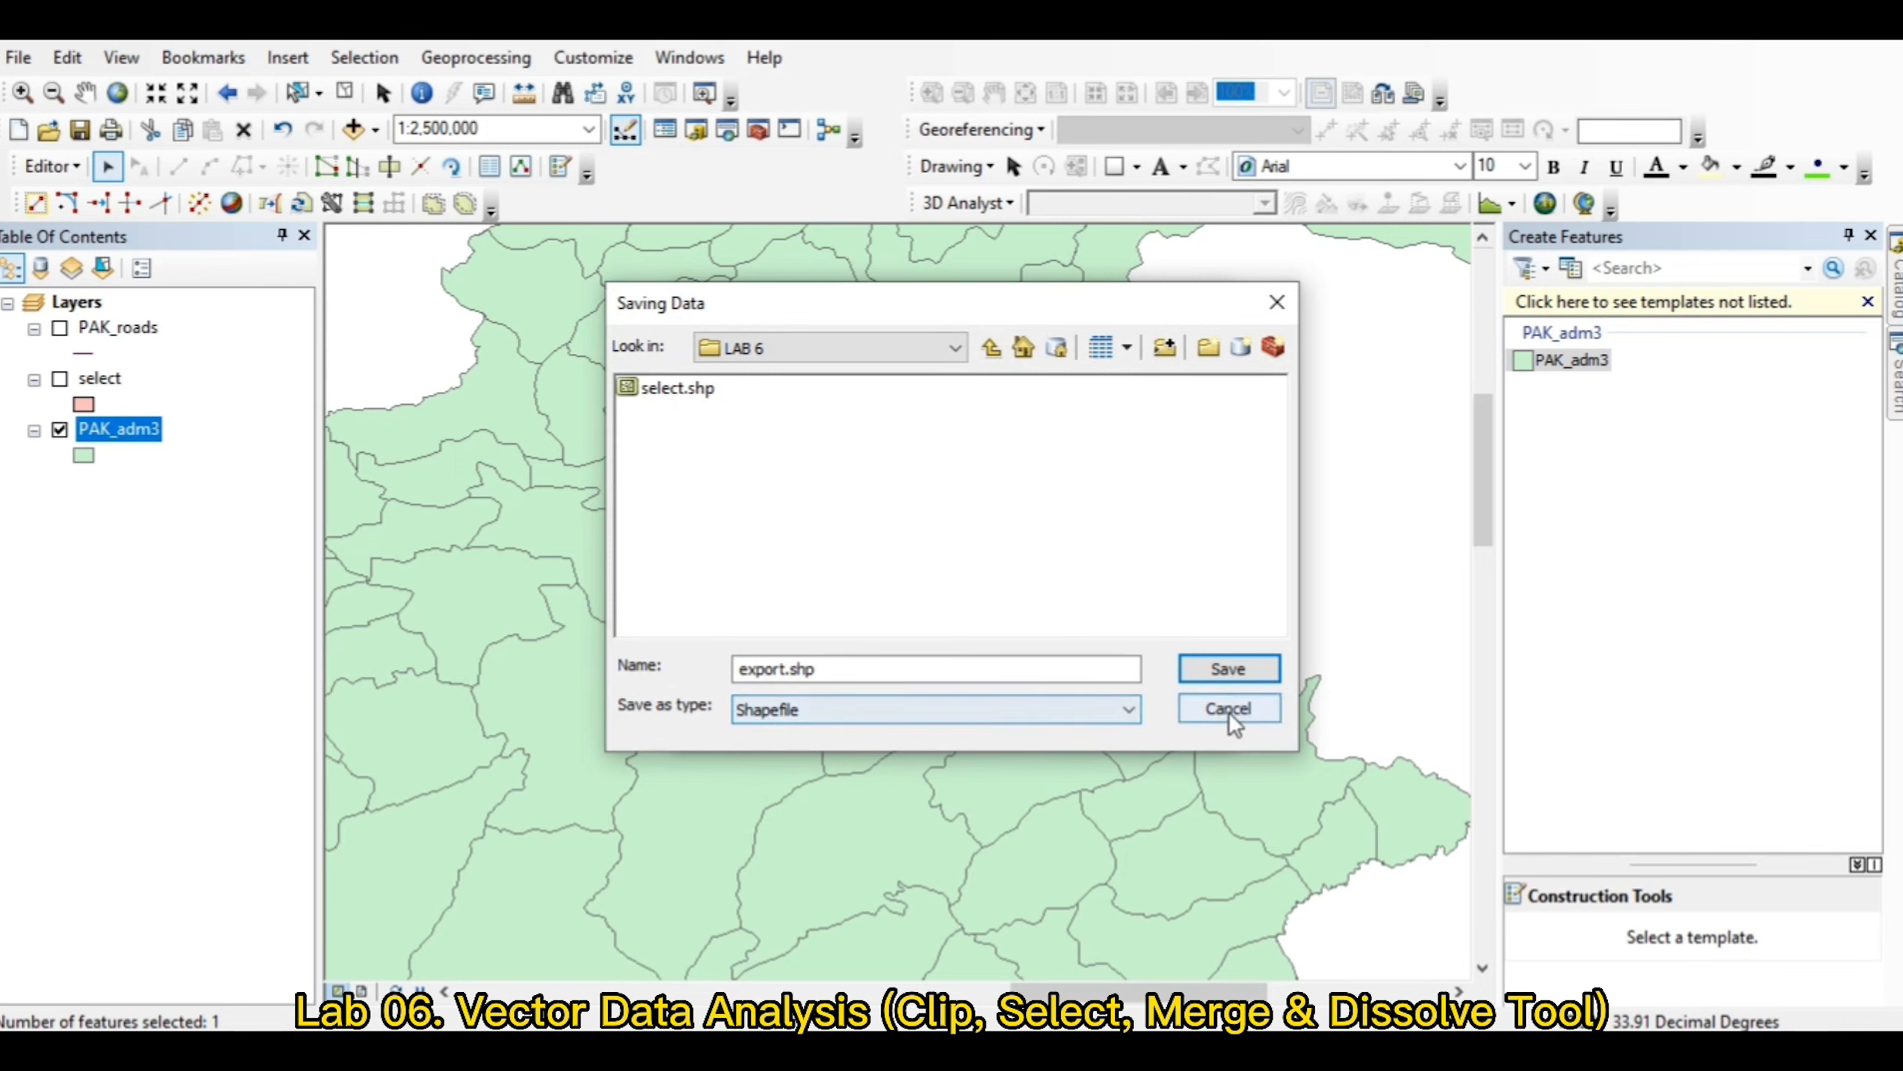
left_click(1229, 668)
left_click(1013, 708)
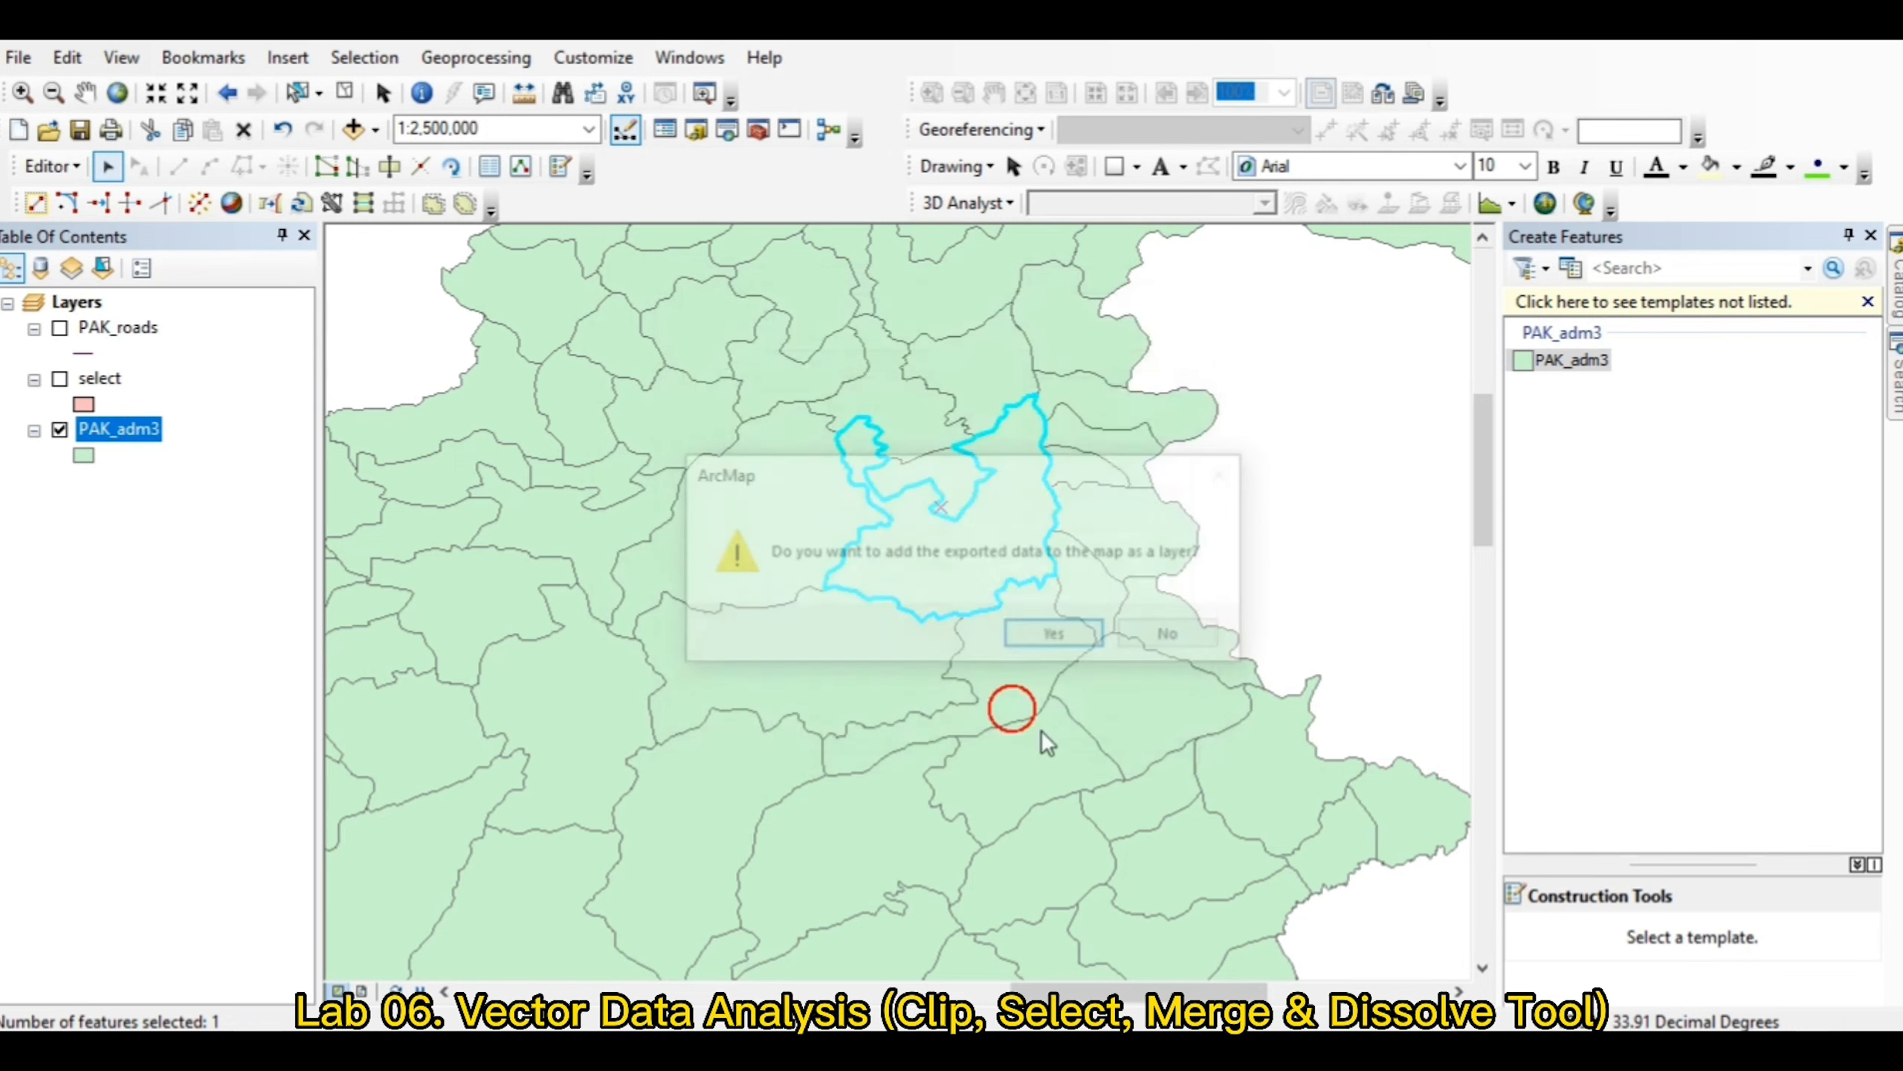
Step: Add the exported data to the map and display only the export and select layers, with PAK_adm3 hidden
left_click(1049, 635)
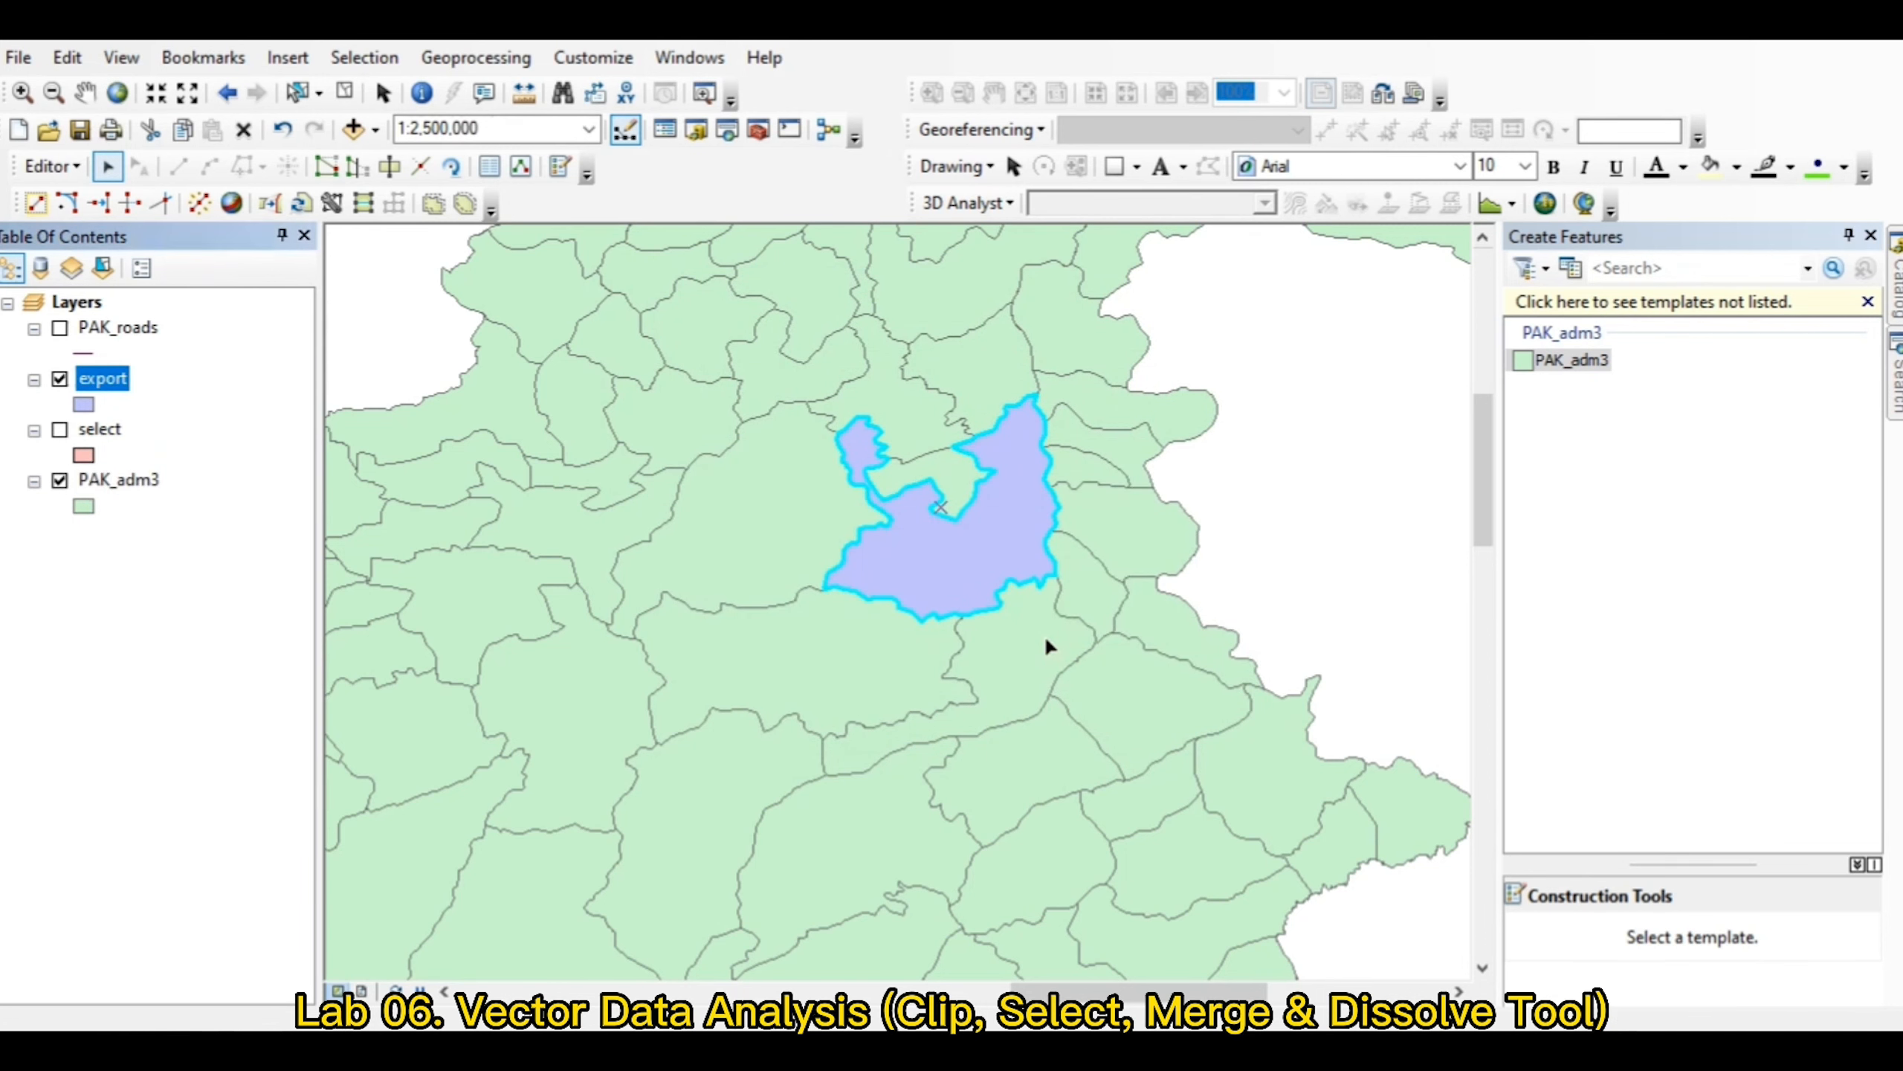
left_click(60, 480)
left_click(60, 430)
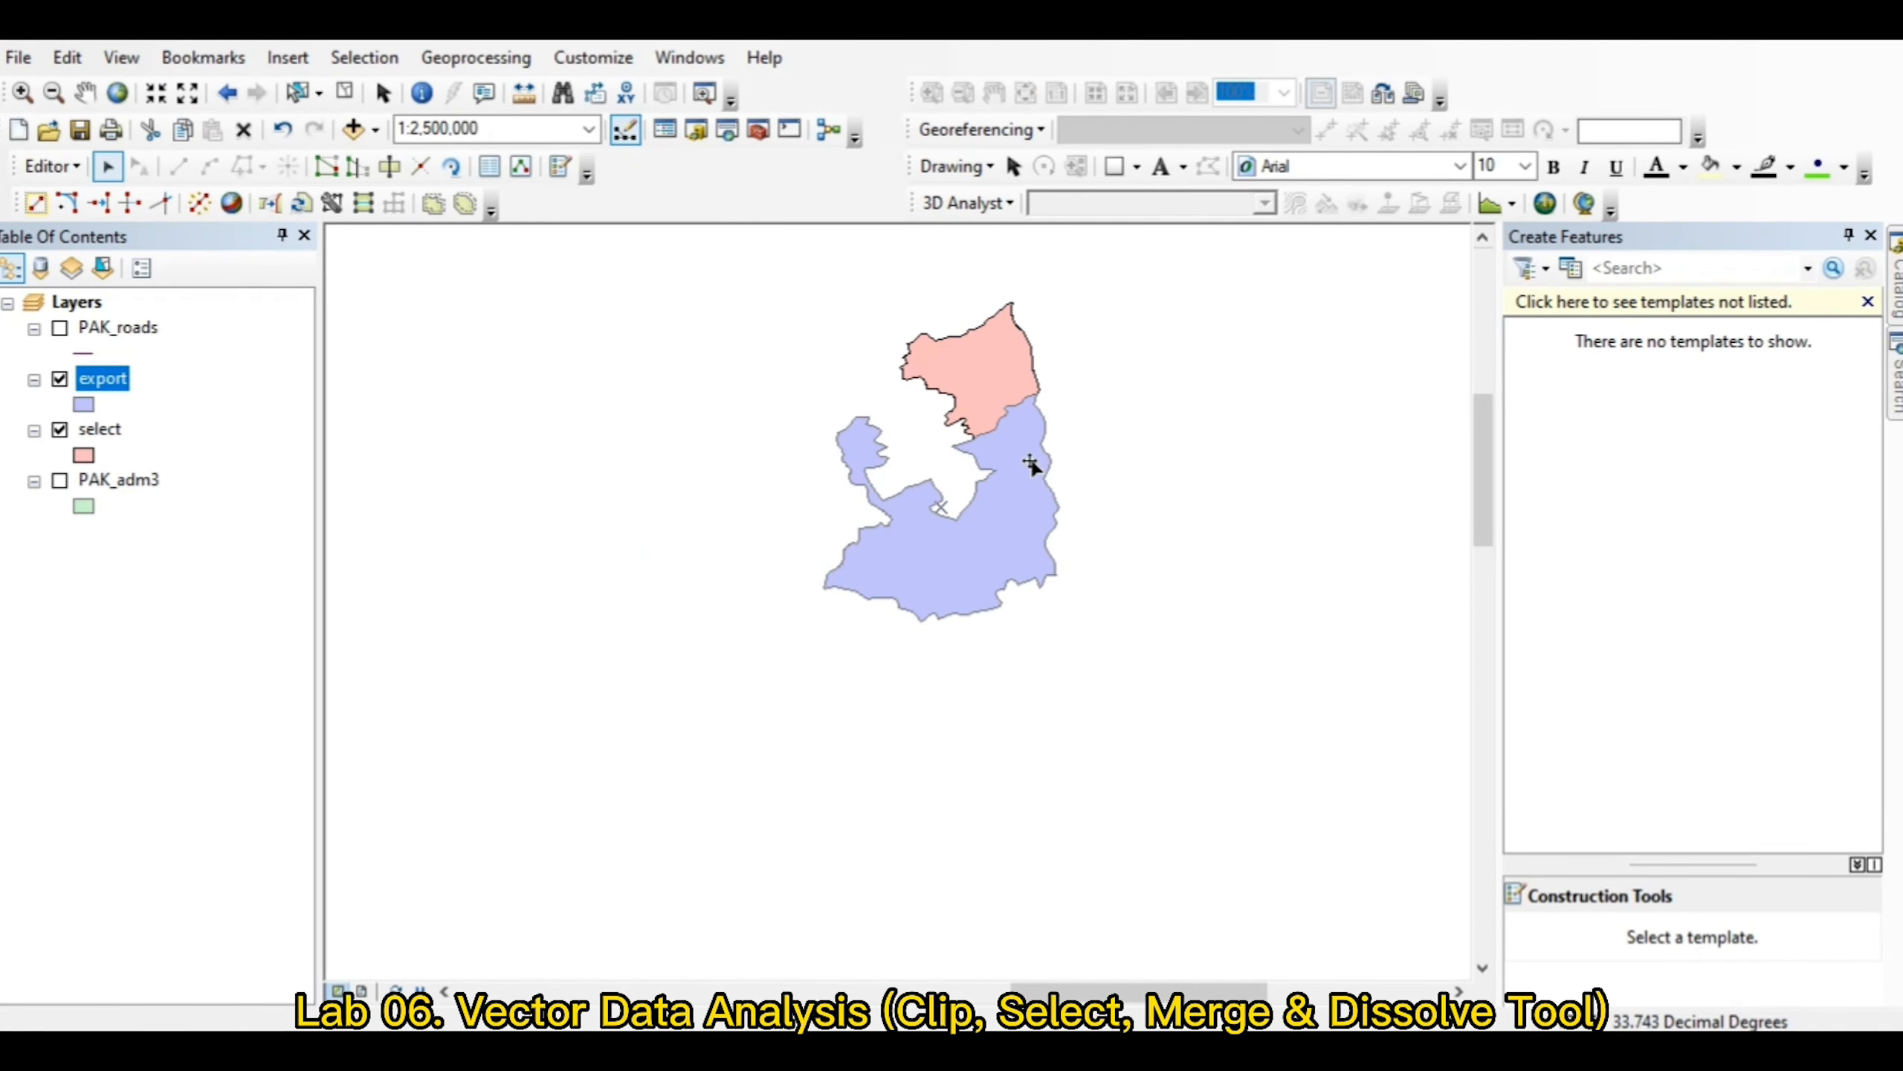
left_click(60, 377)
left_click(61, 429)
left_click(60, 429)
Step: Start the Merge geoprocessing tool with the export and select layers as input datasets
left_click(453, 63)
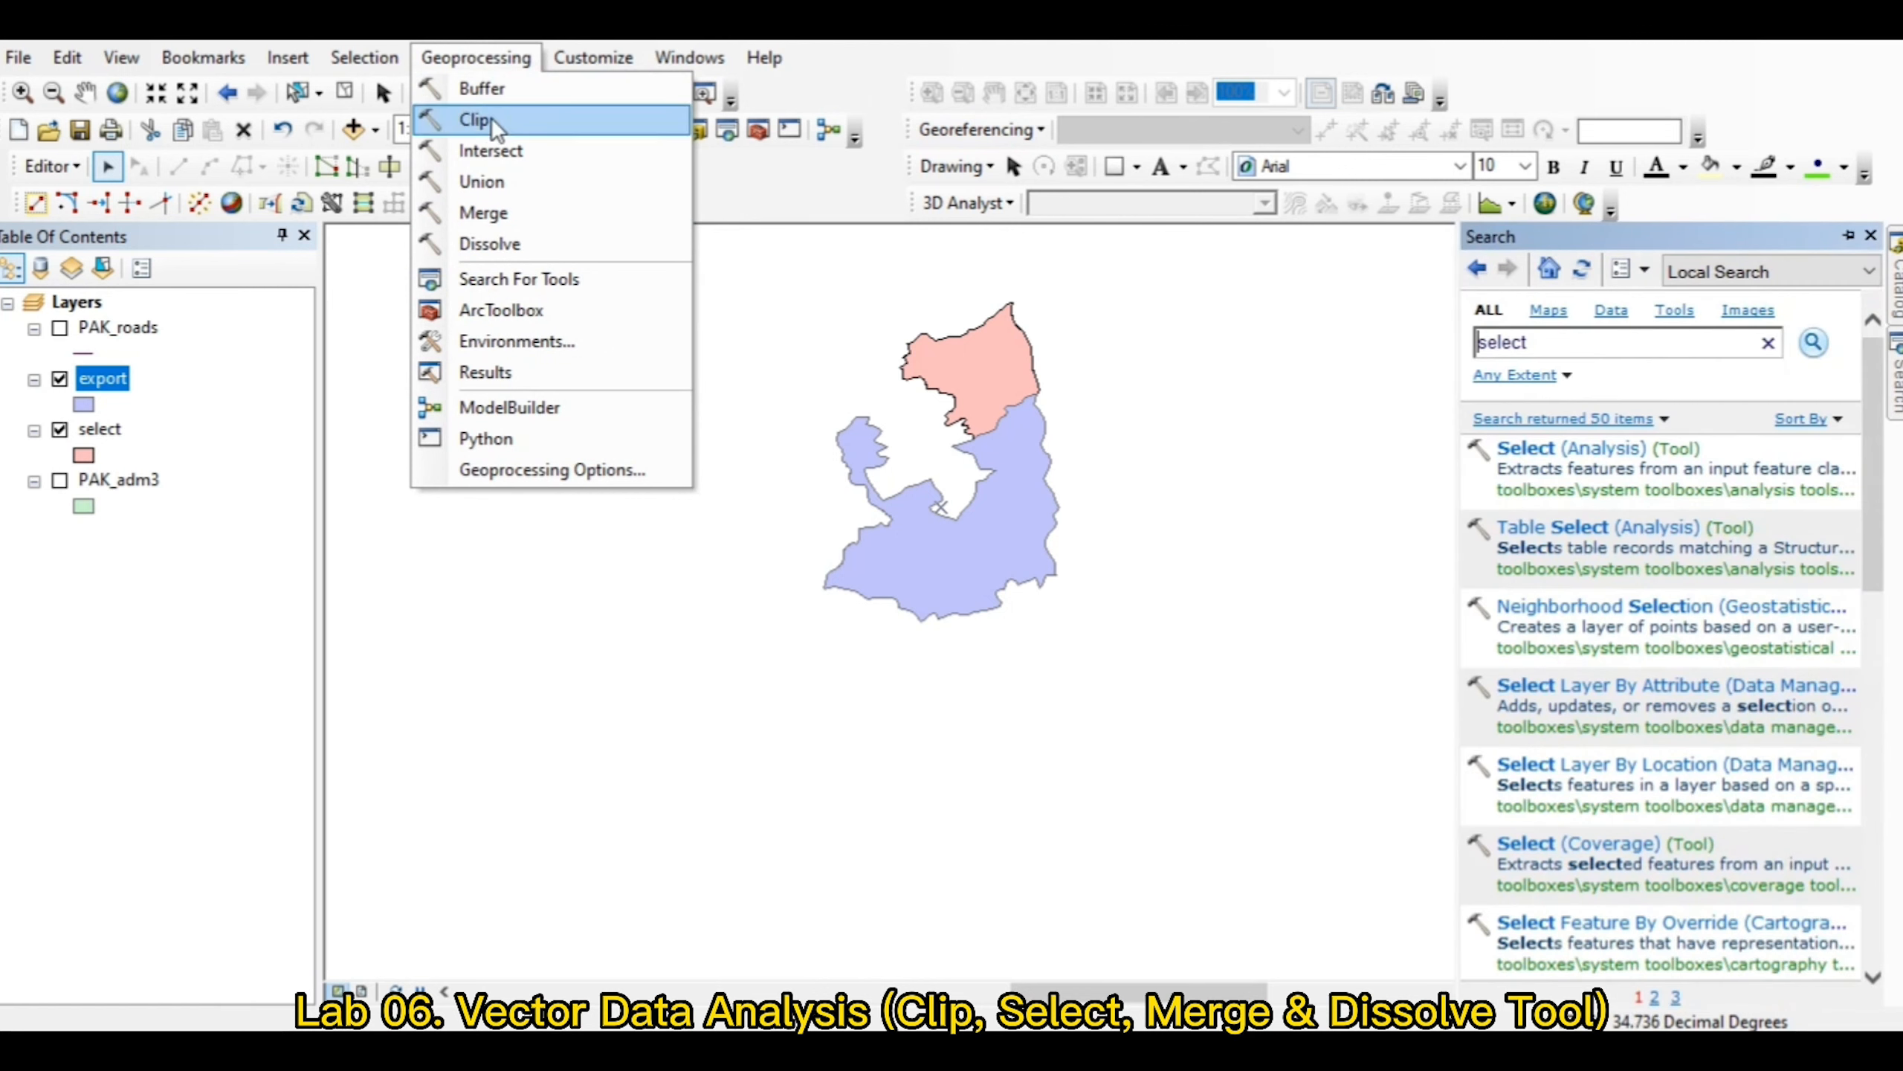
left_click(503, 212)
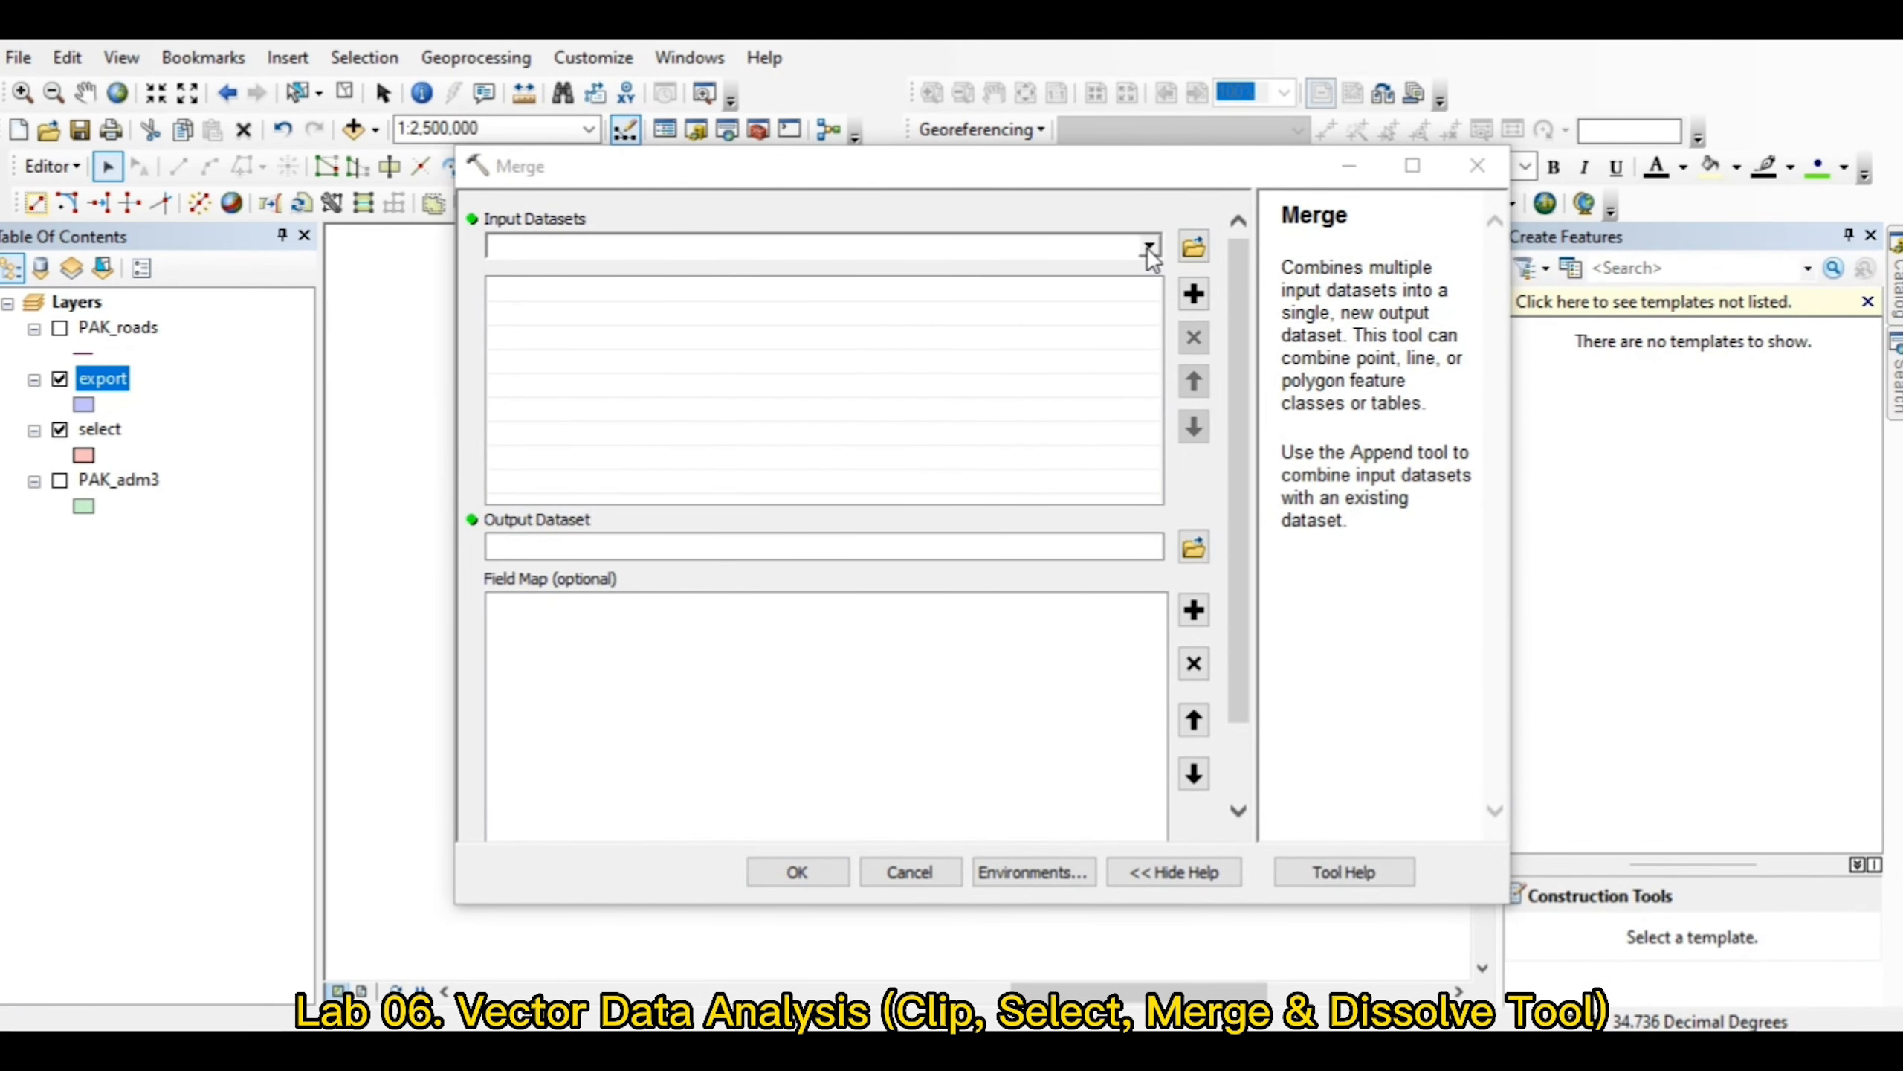
left_click(1148, 247)
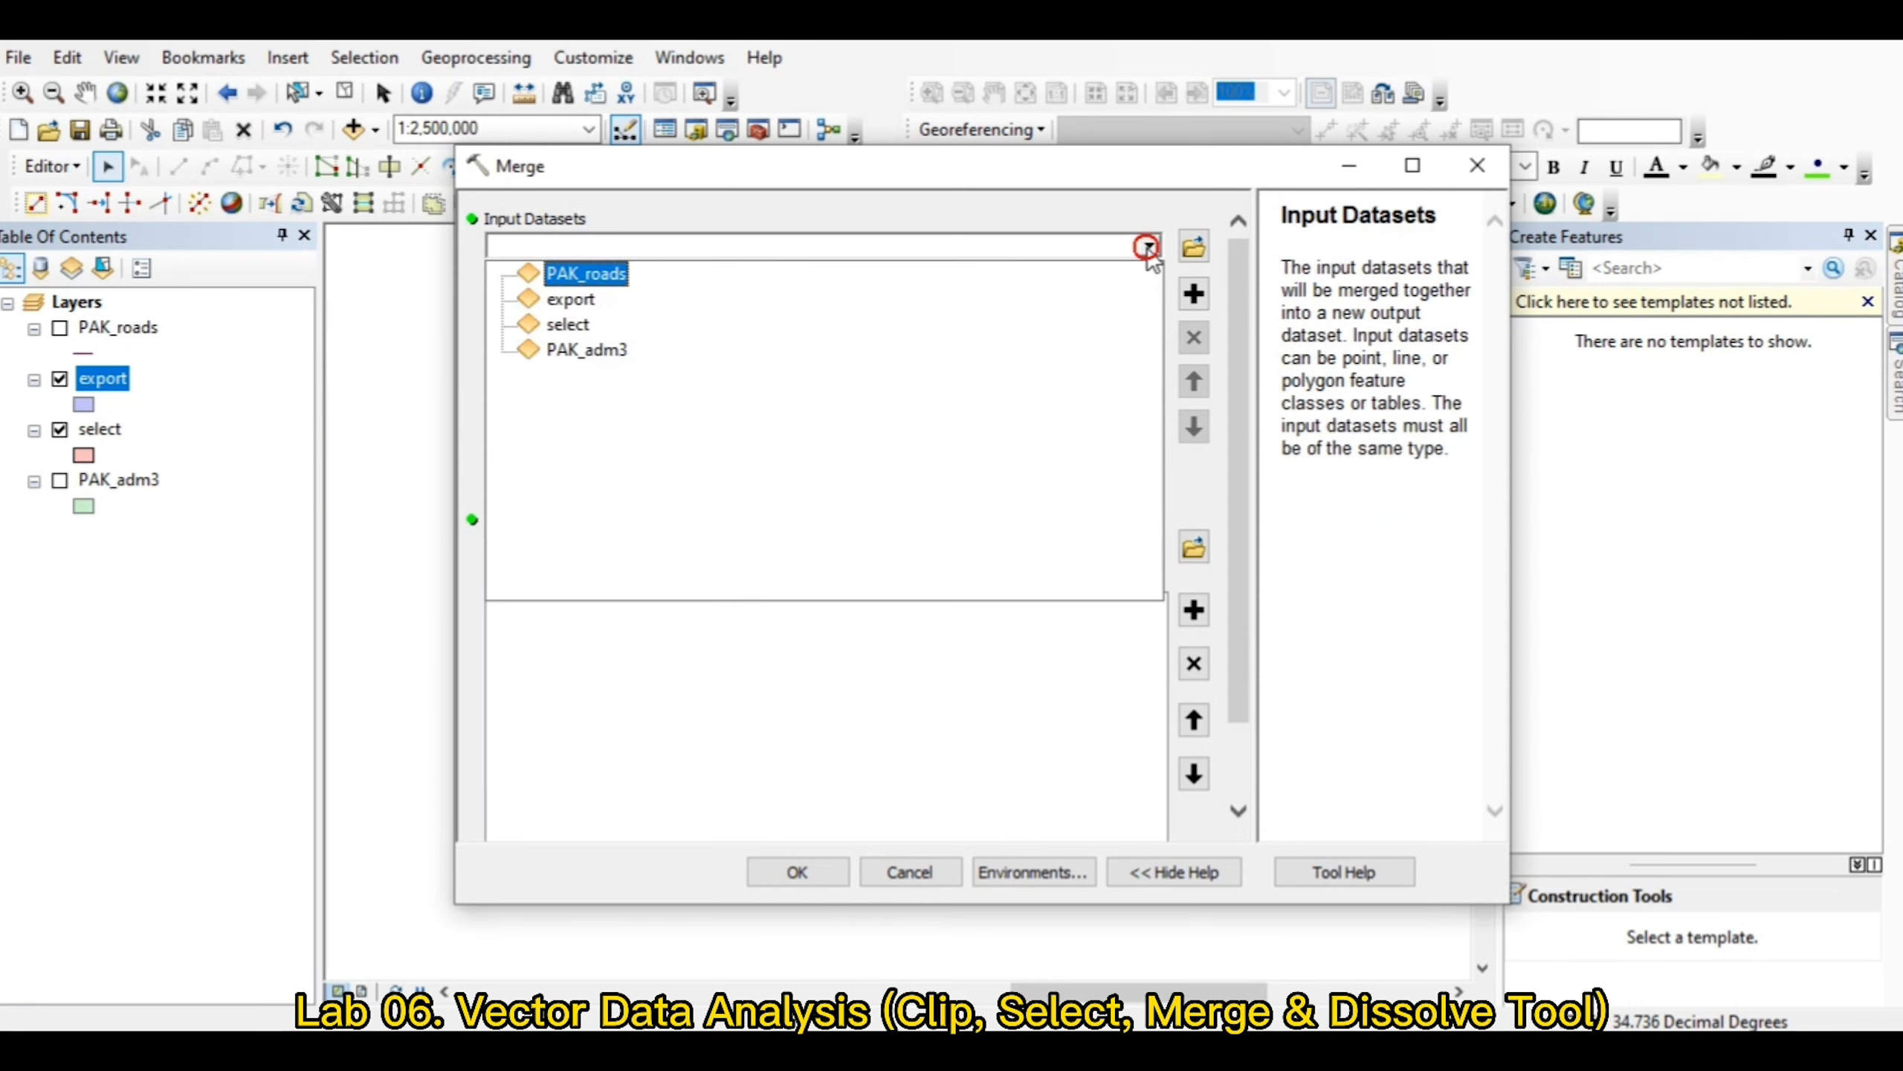
left_click(584, 301)
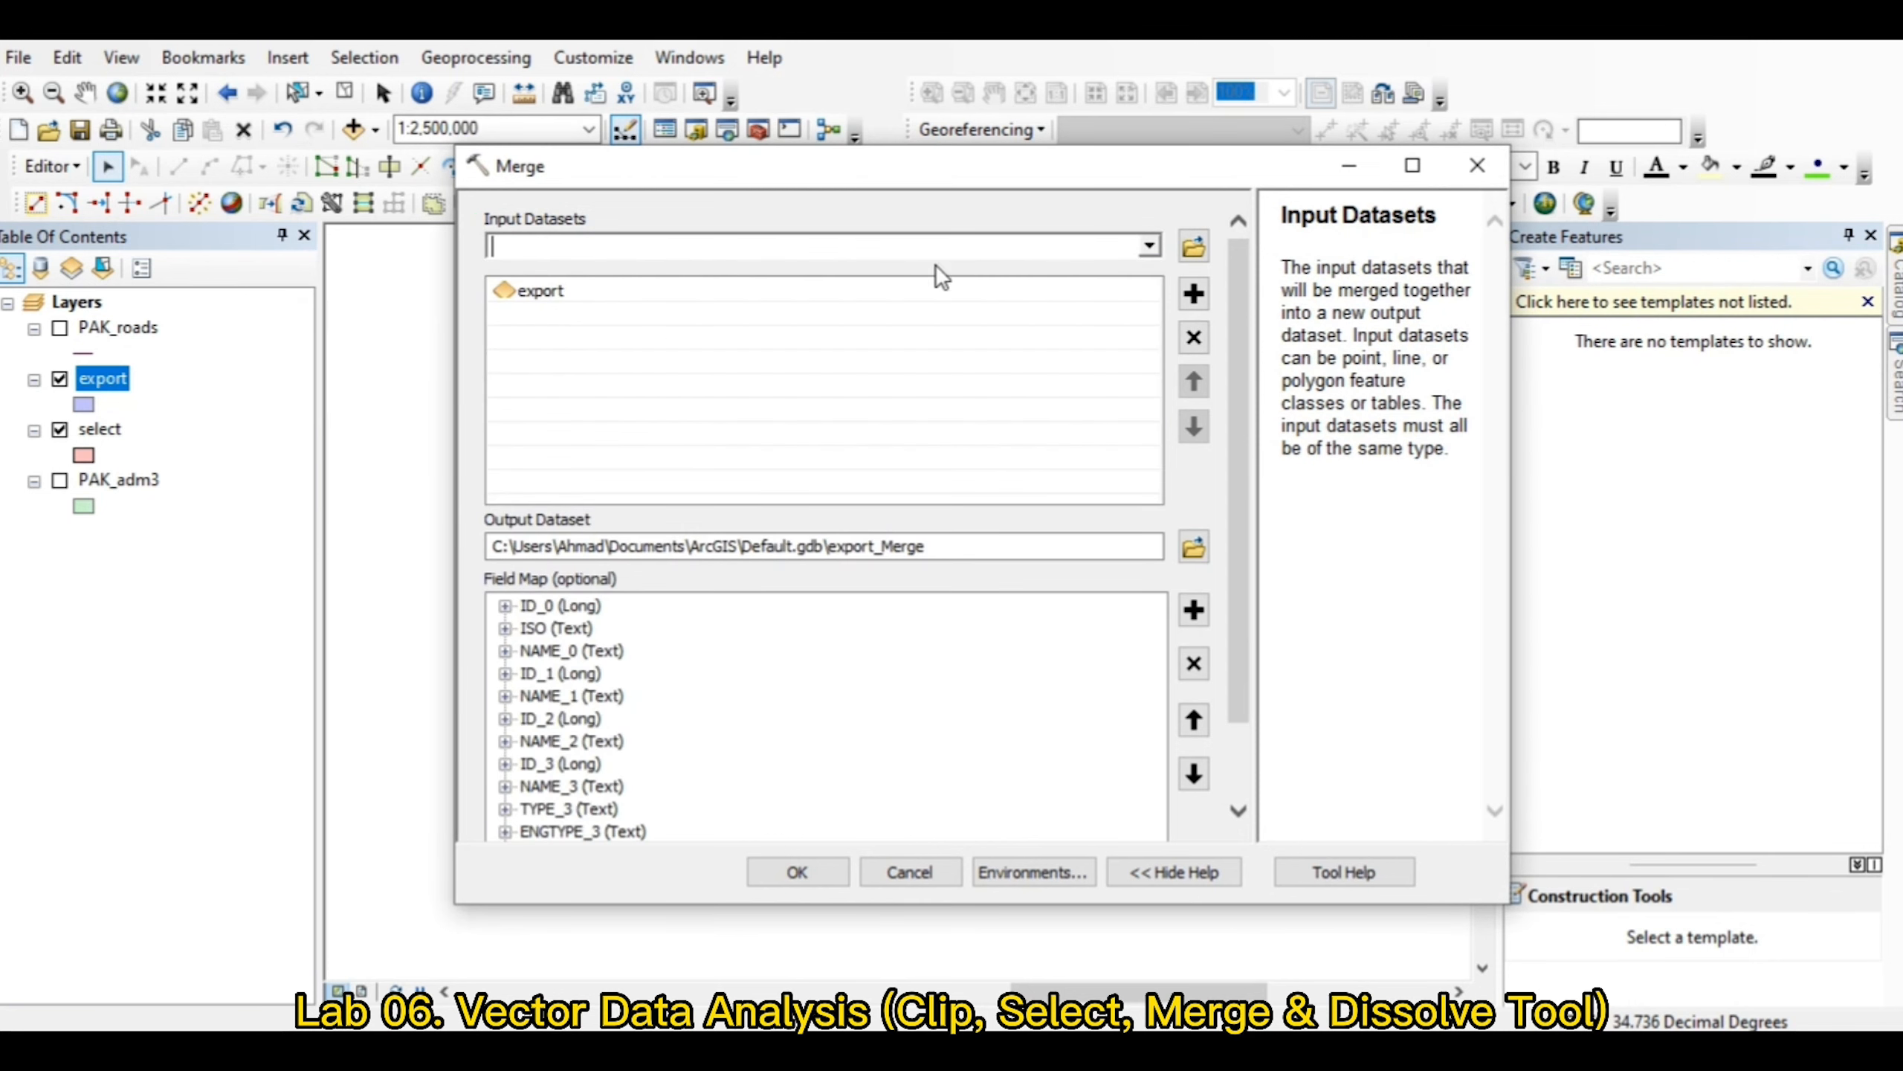
left_click(1151, 244)
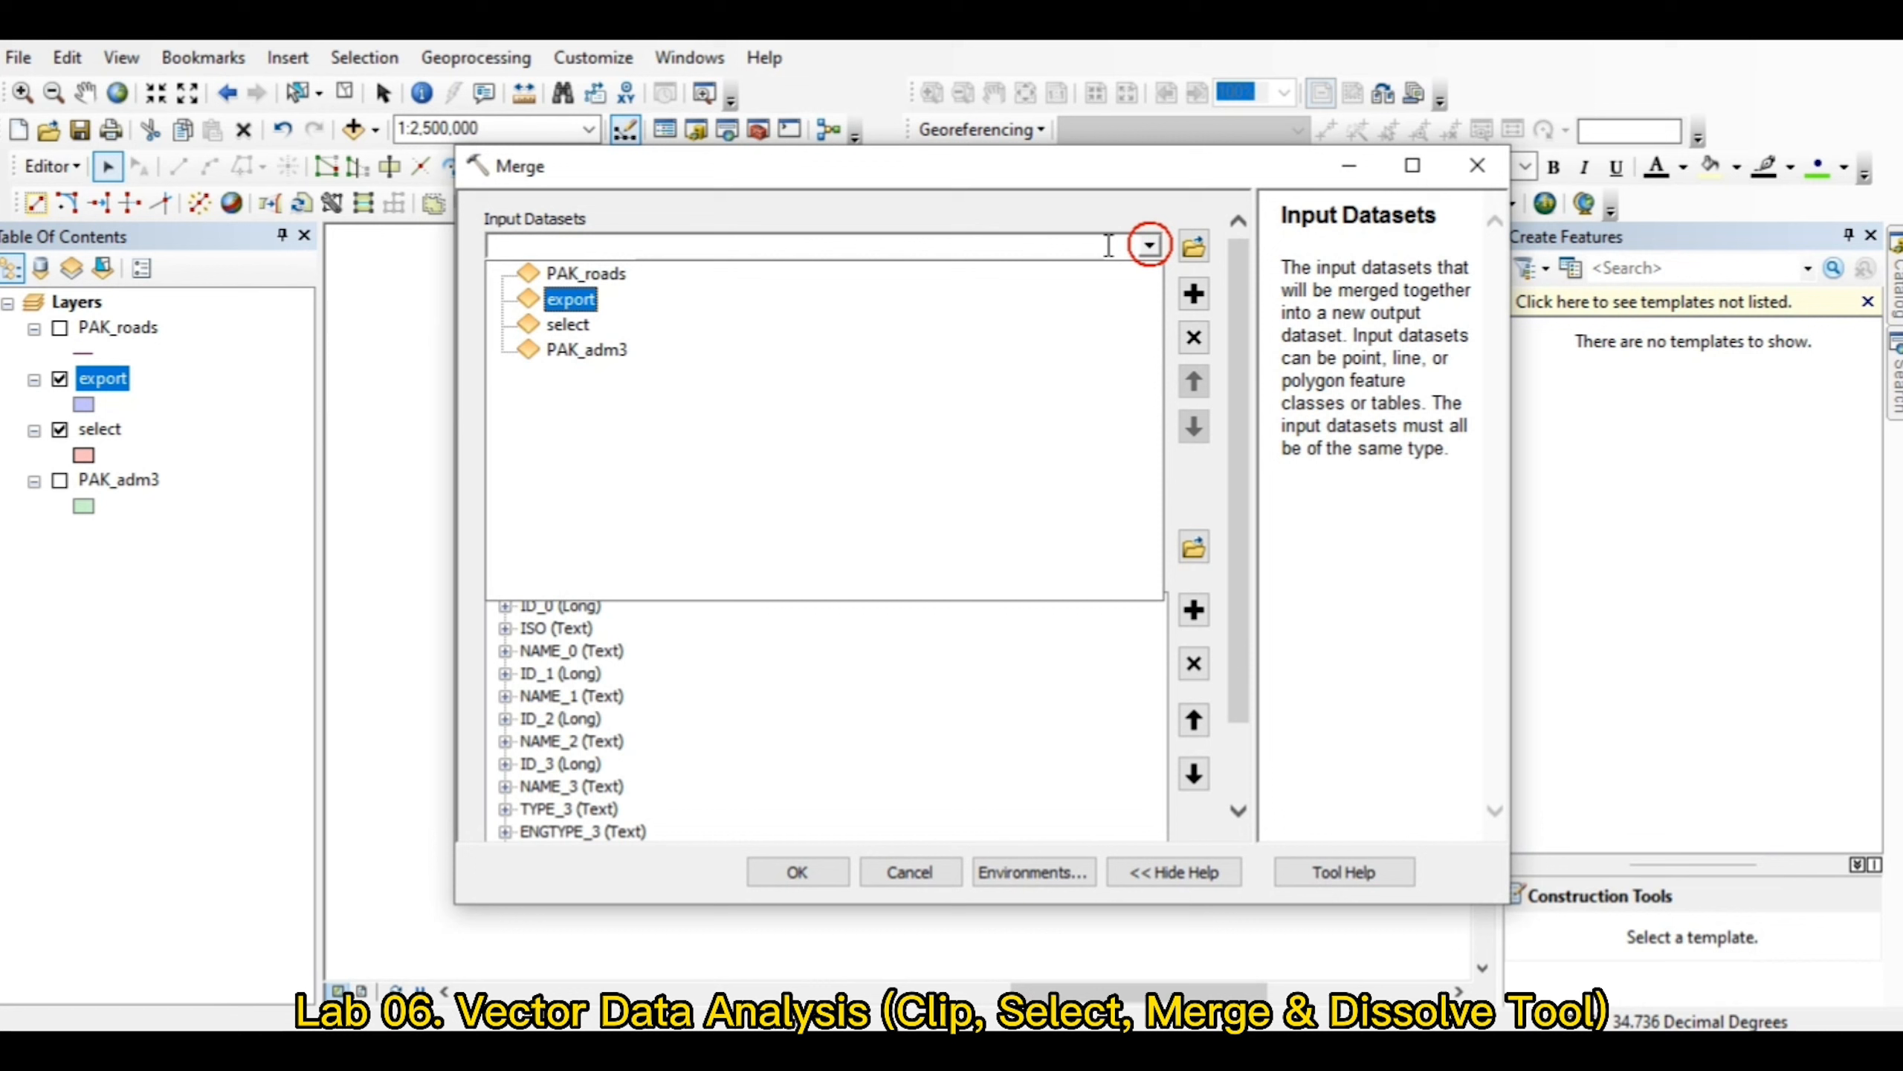
left_click(588, 324)
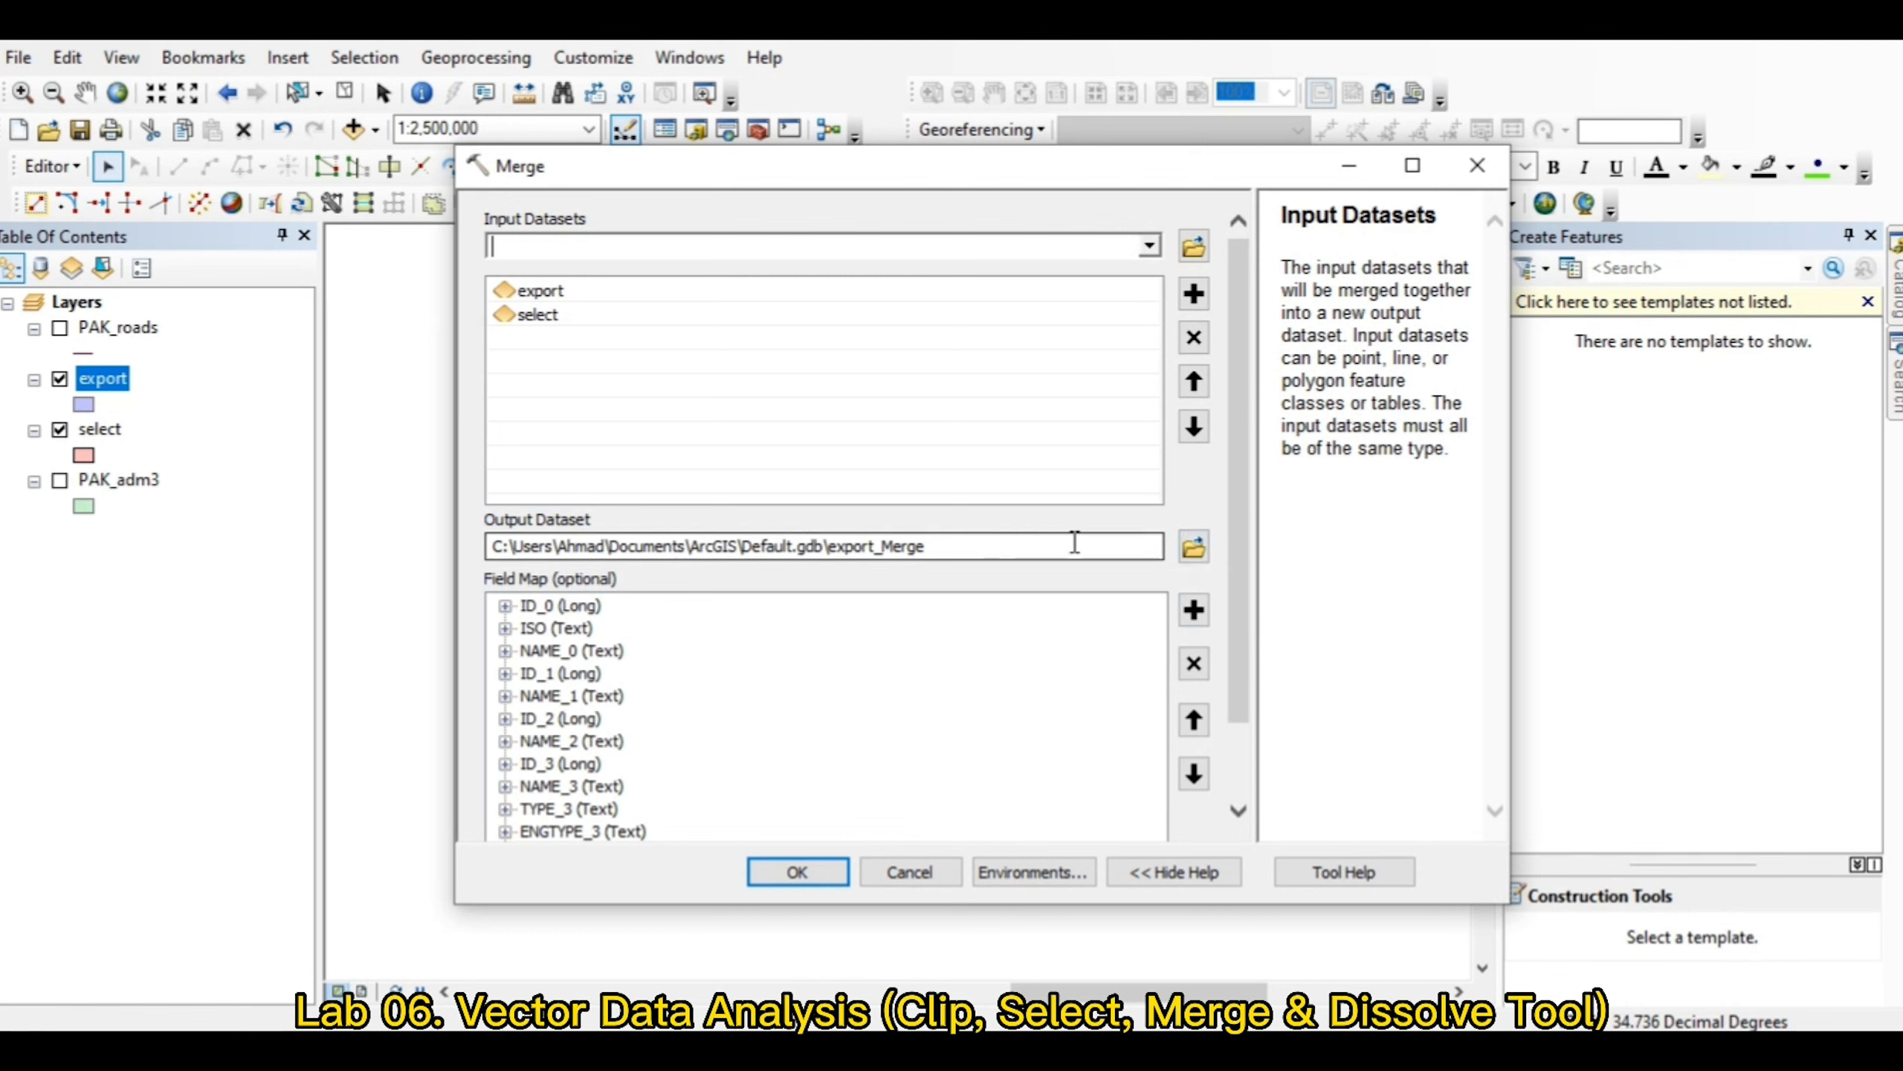
Step: Save the output dataset as merge in the LAB 6 folder, run the merge and set its progress dialog to close on success
left_click(1192, 547)
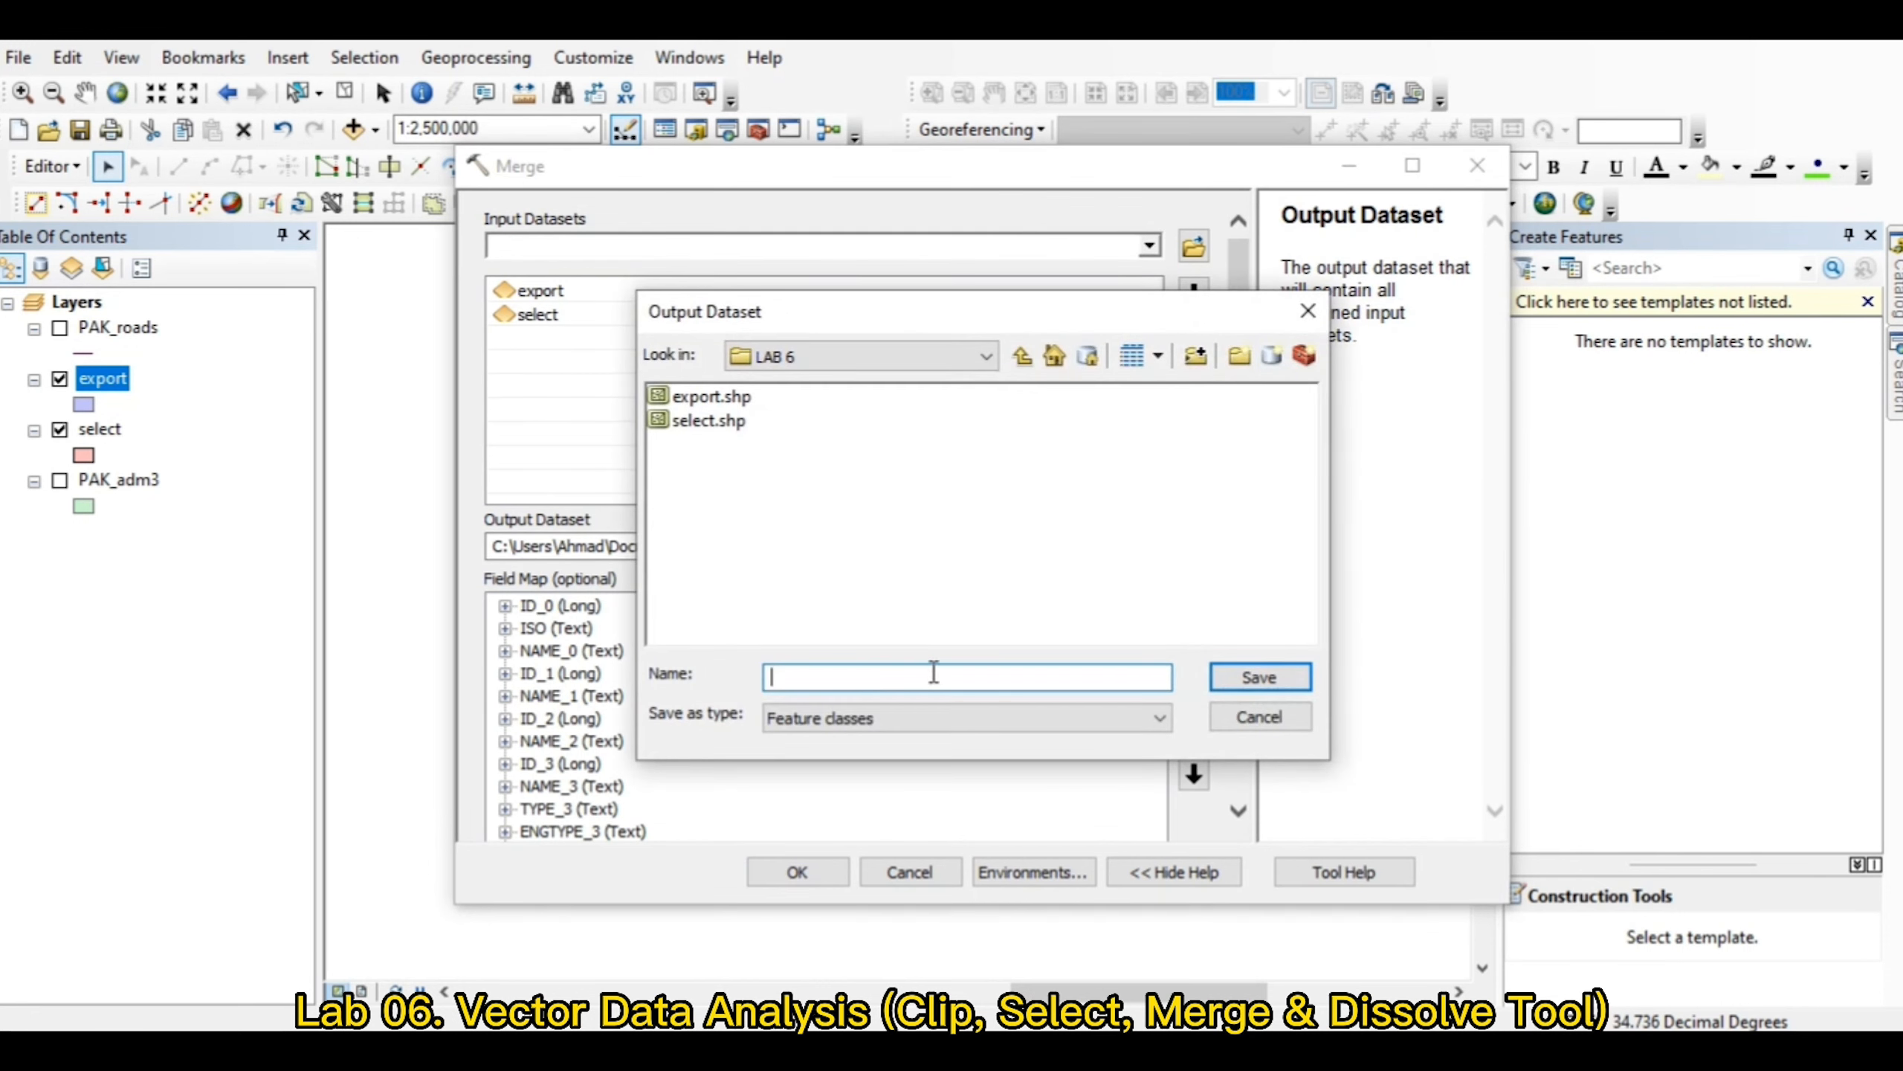
type("merge")
left_click(1262, 678)
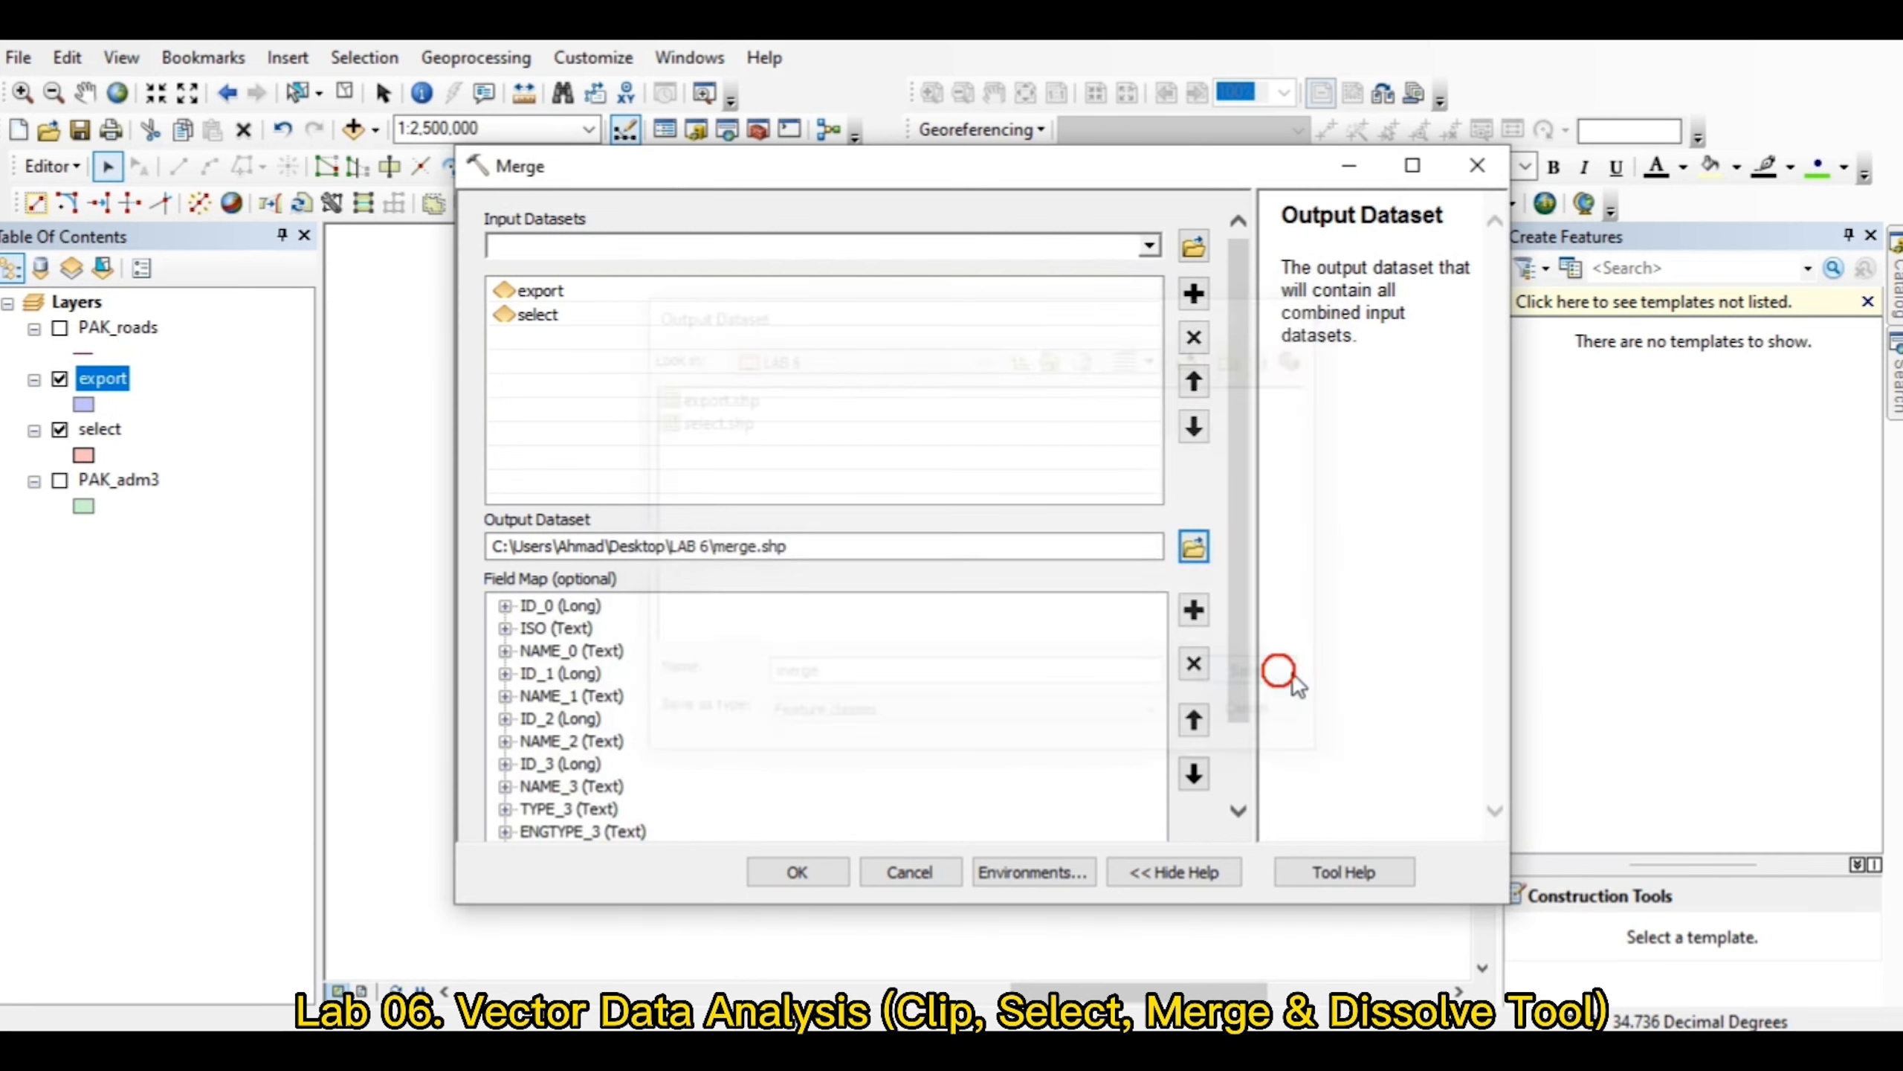
left_click(843, 868)
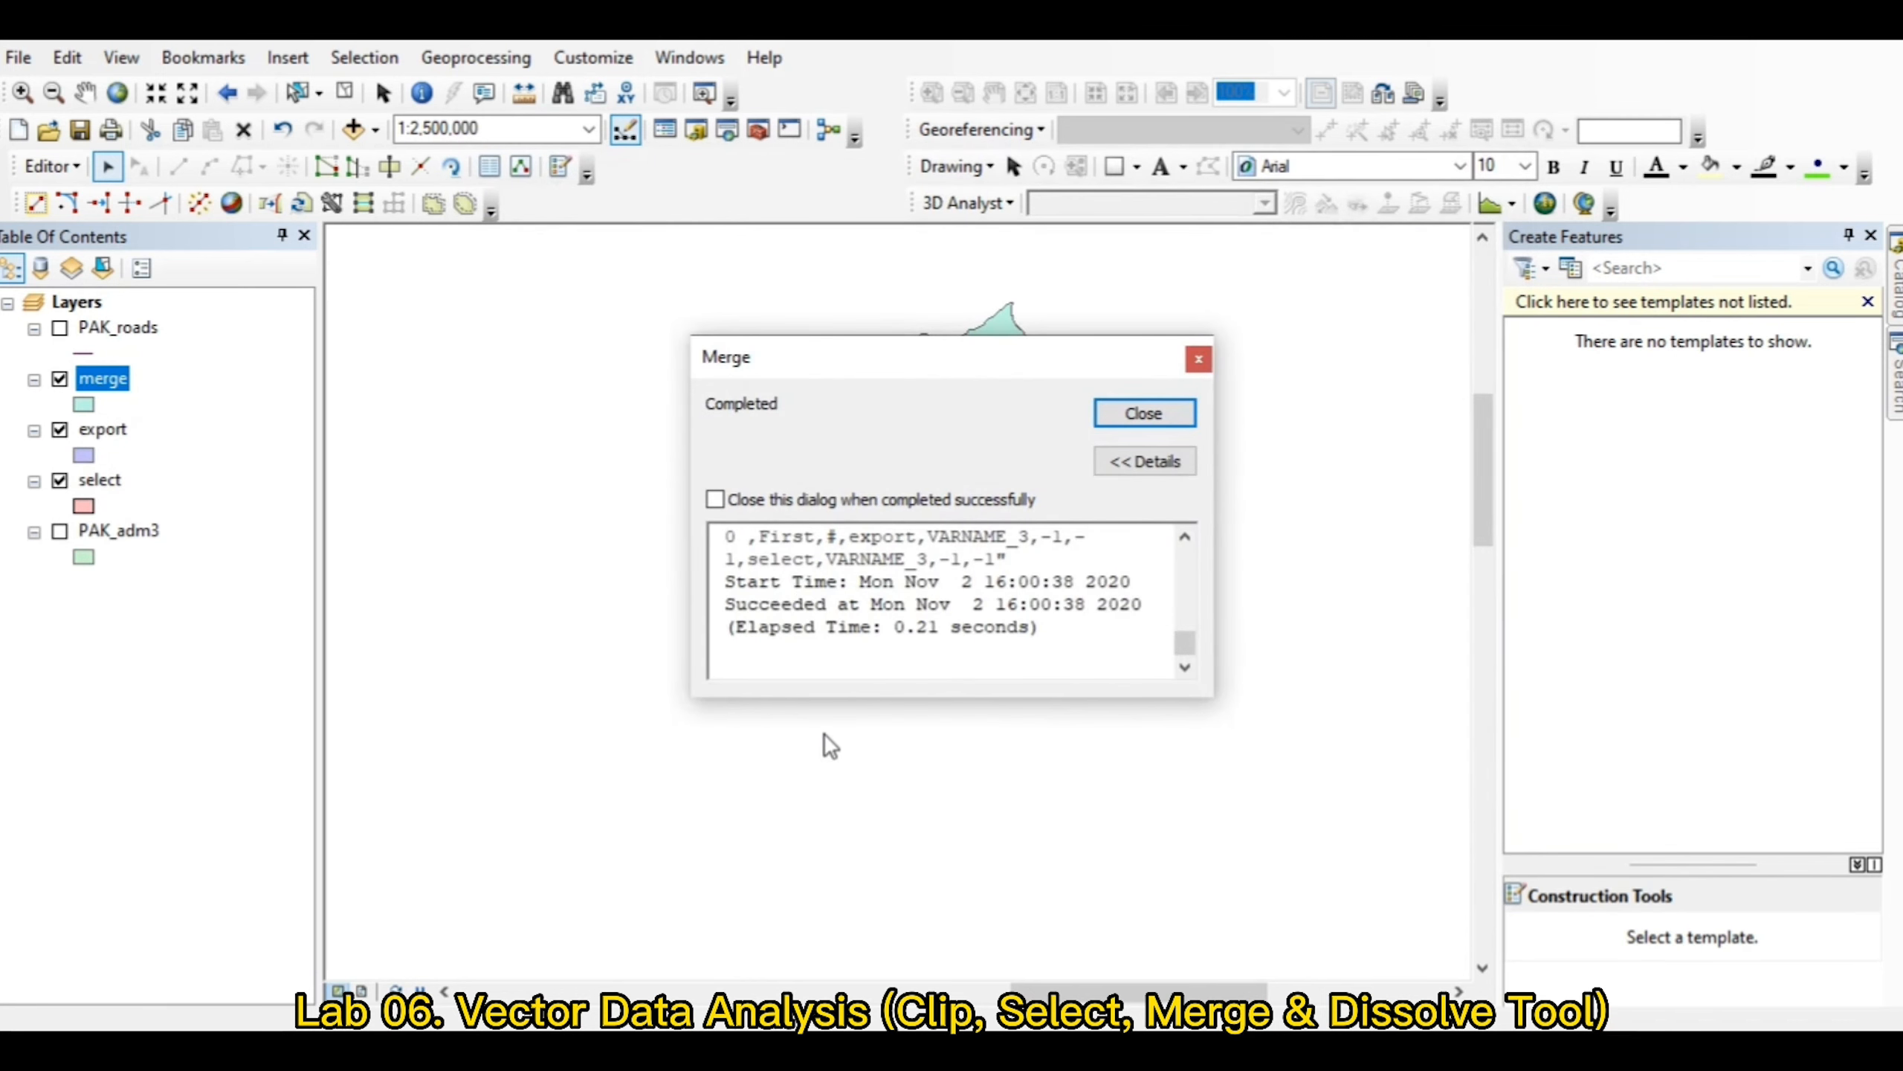
left_click(717, 503)
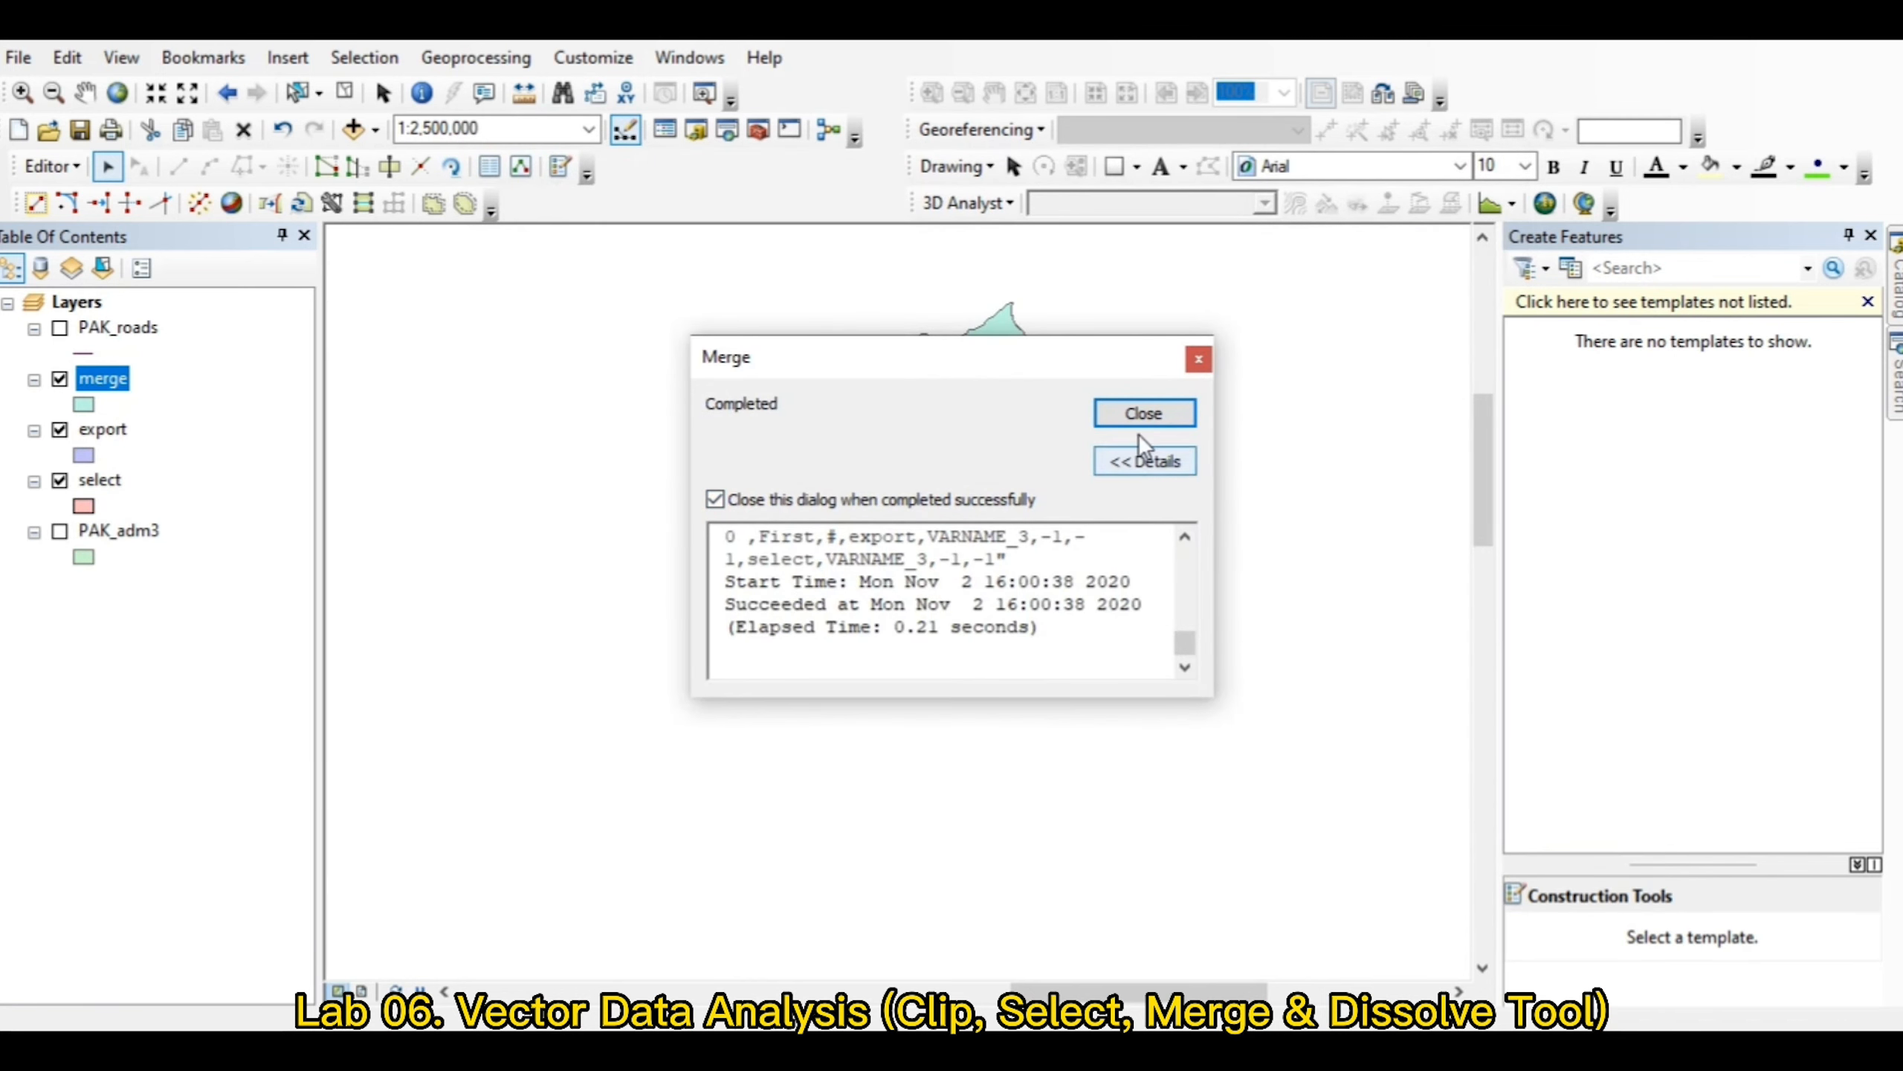
left_click(1148, 420)
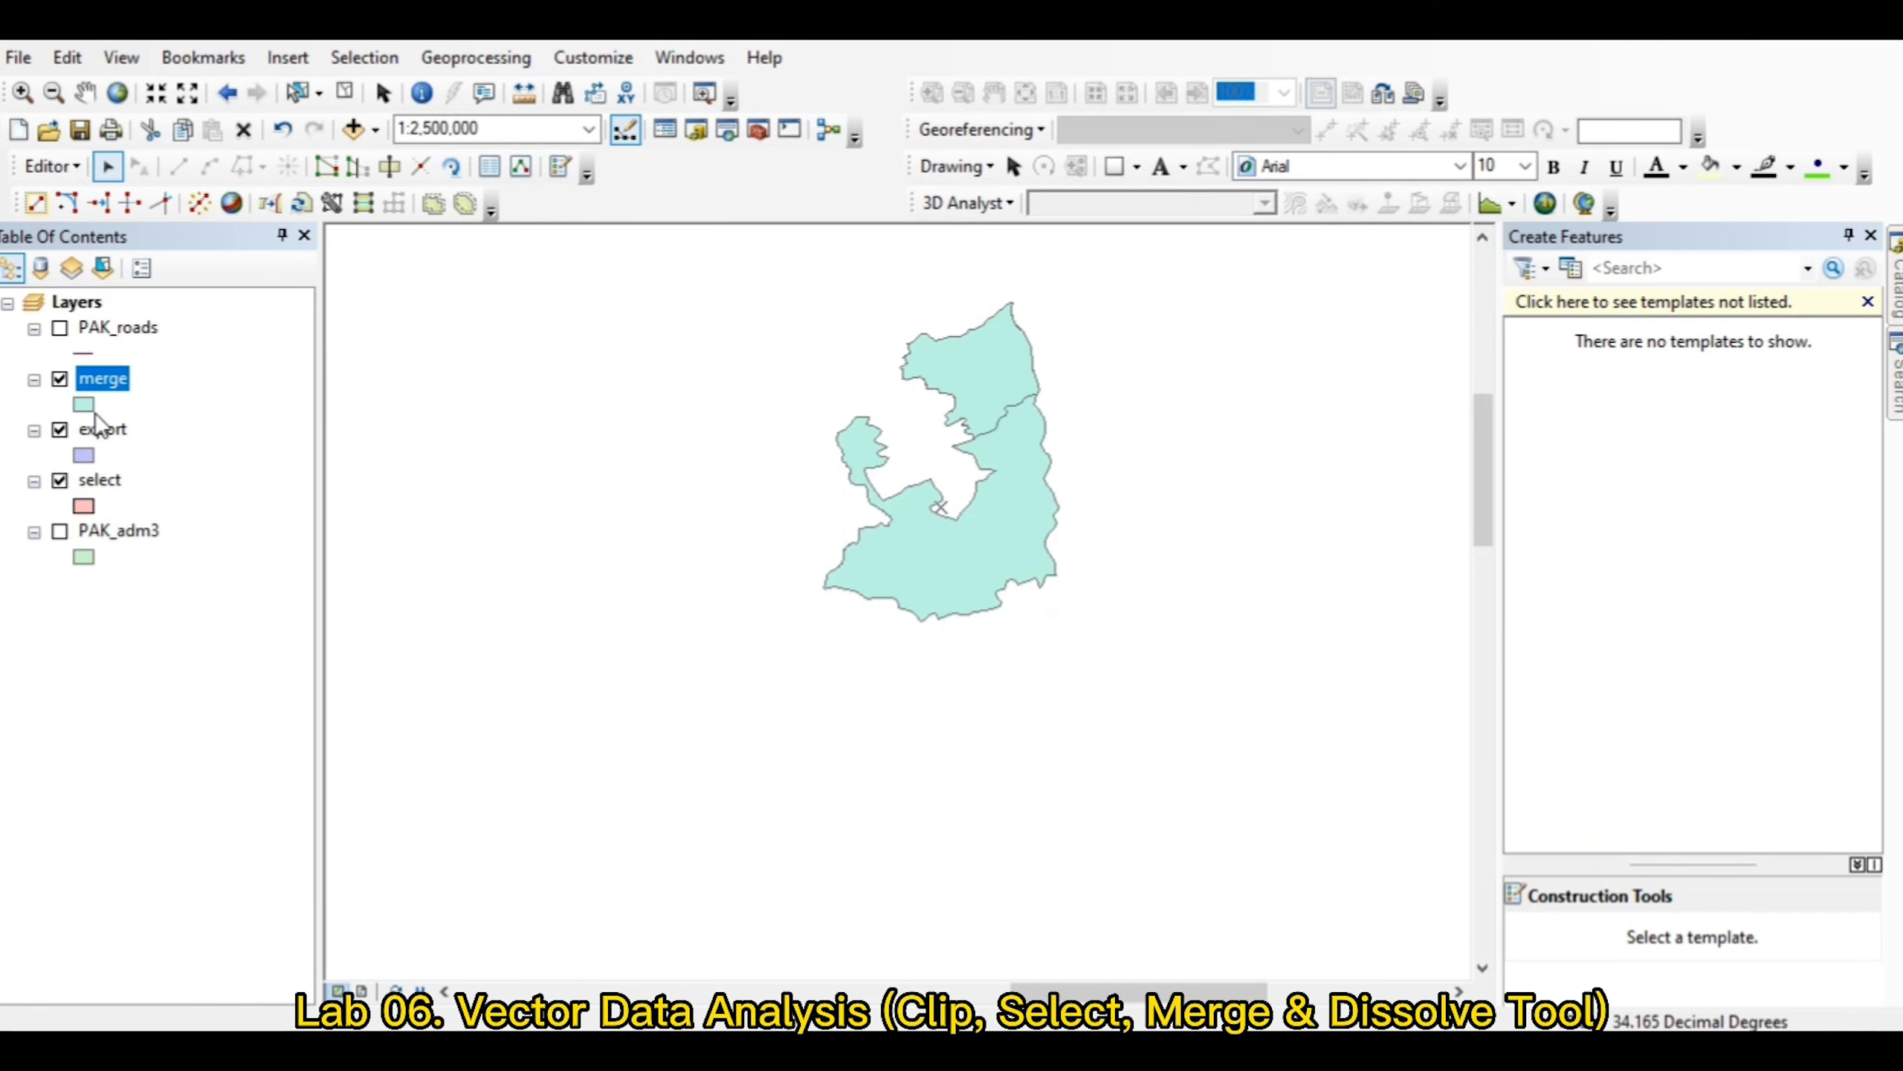
Step: Hide the export and select layers so that only the merge layer is displayed
left_click(61, 429)
left_click(59, 479)
left_click(60, 380)
left_click(59, 380)
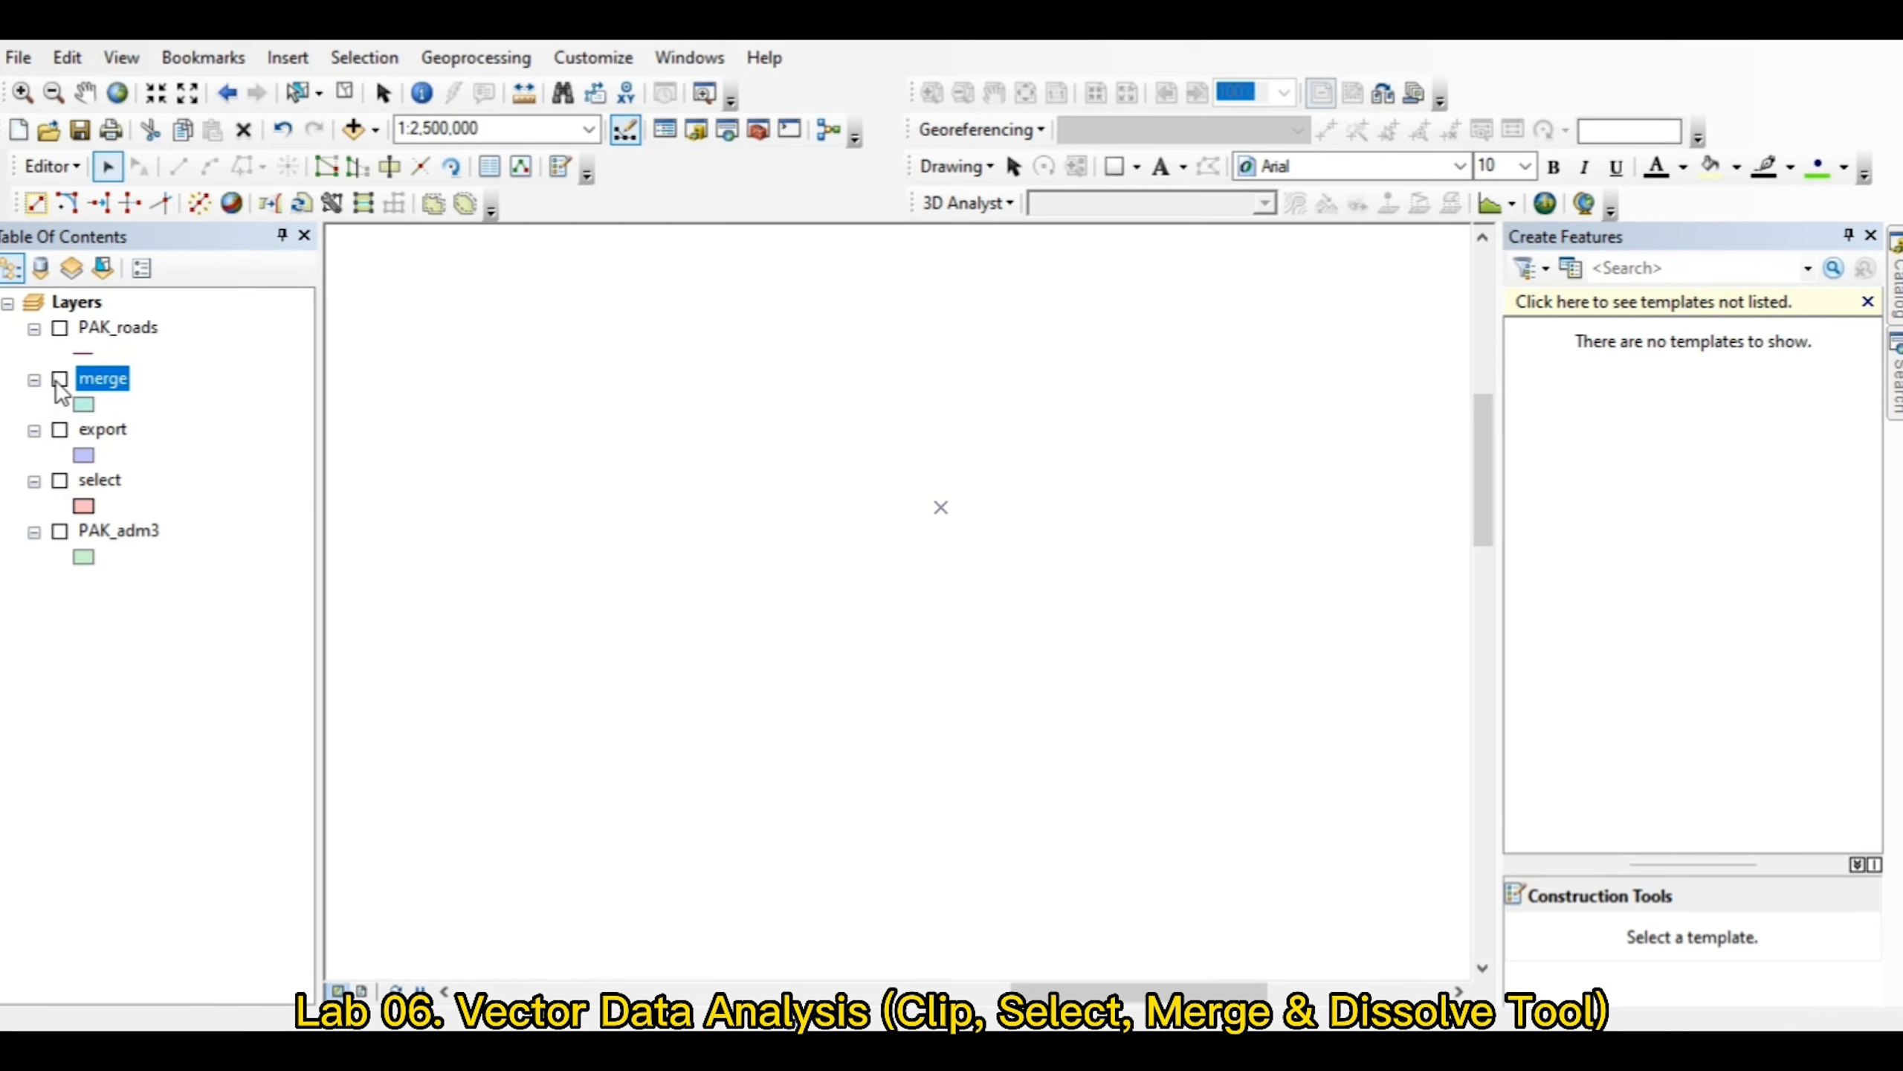
left_click(59, 380)
left_click(60, 380)
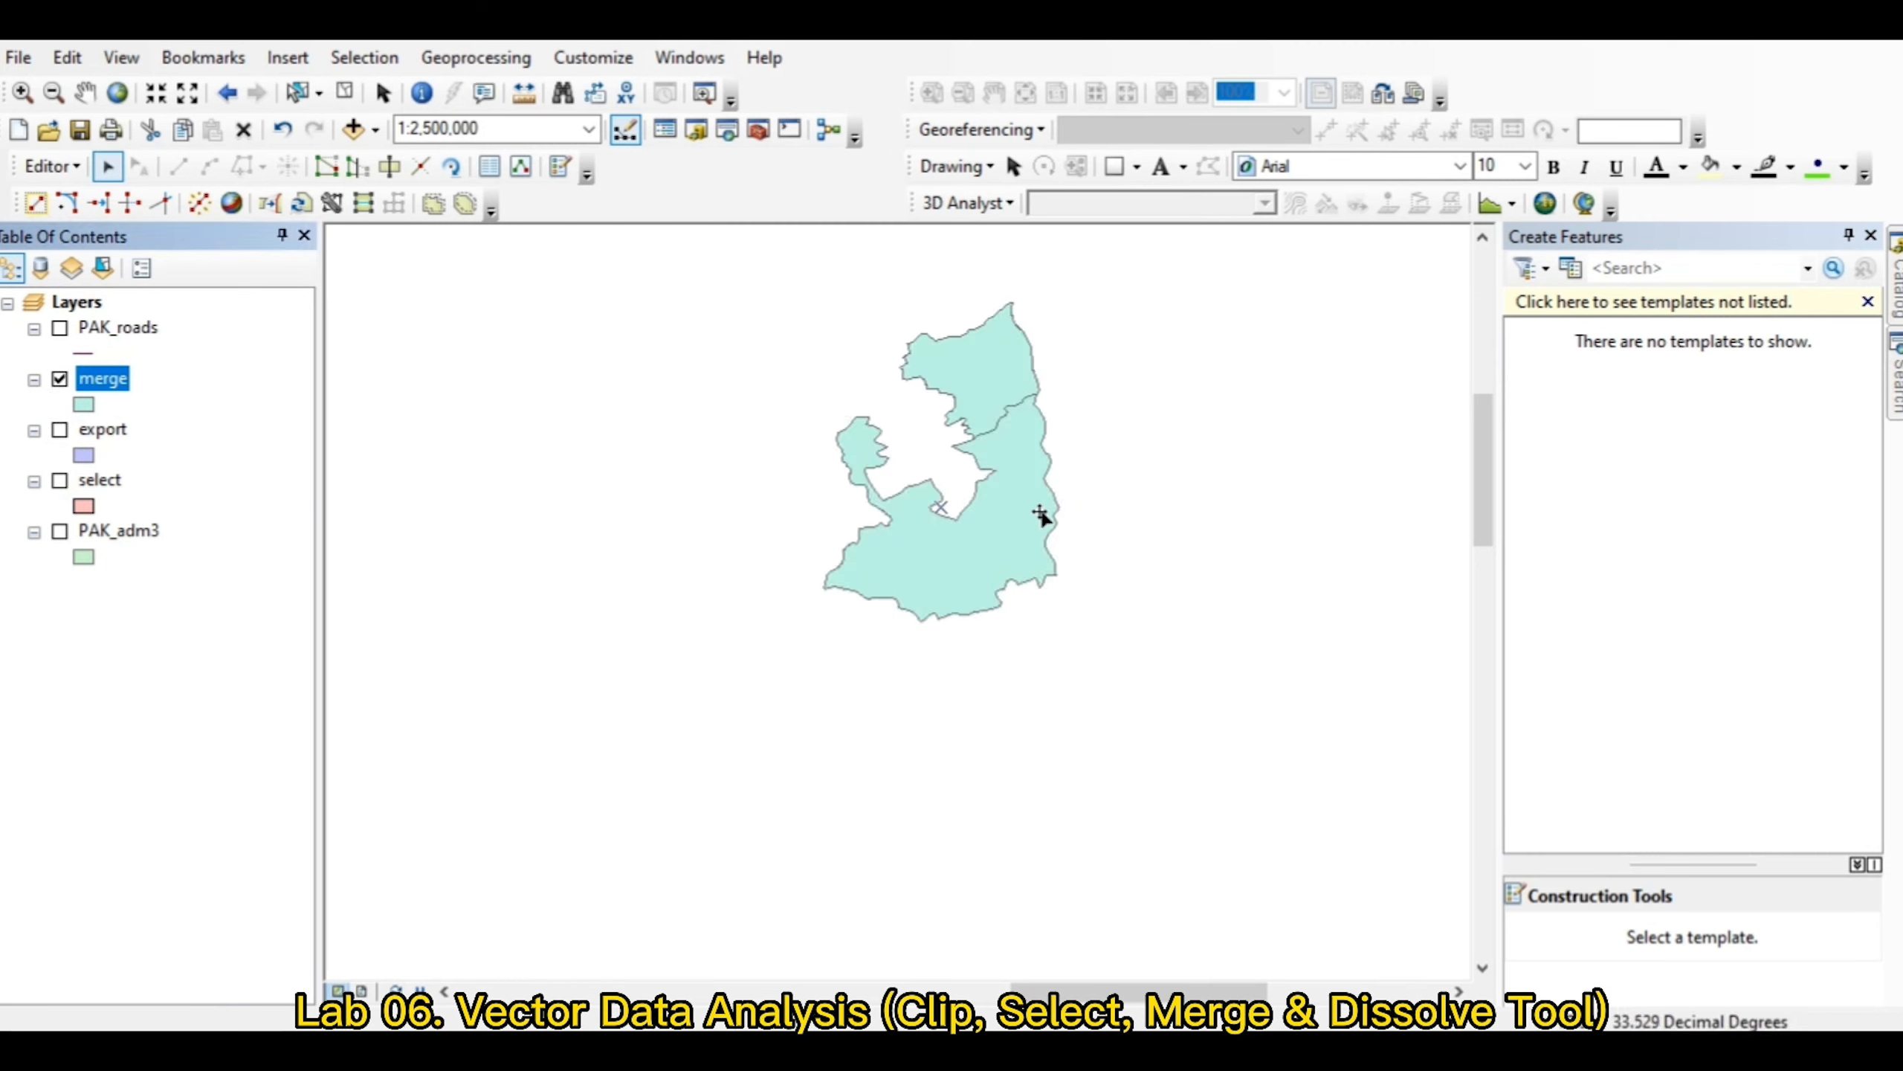
Step: Compare the attribute tables of the merge, export and select layers, checking their district records
right_click(118, 380)
left_click(199, 458)
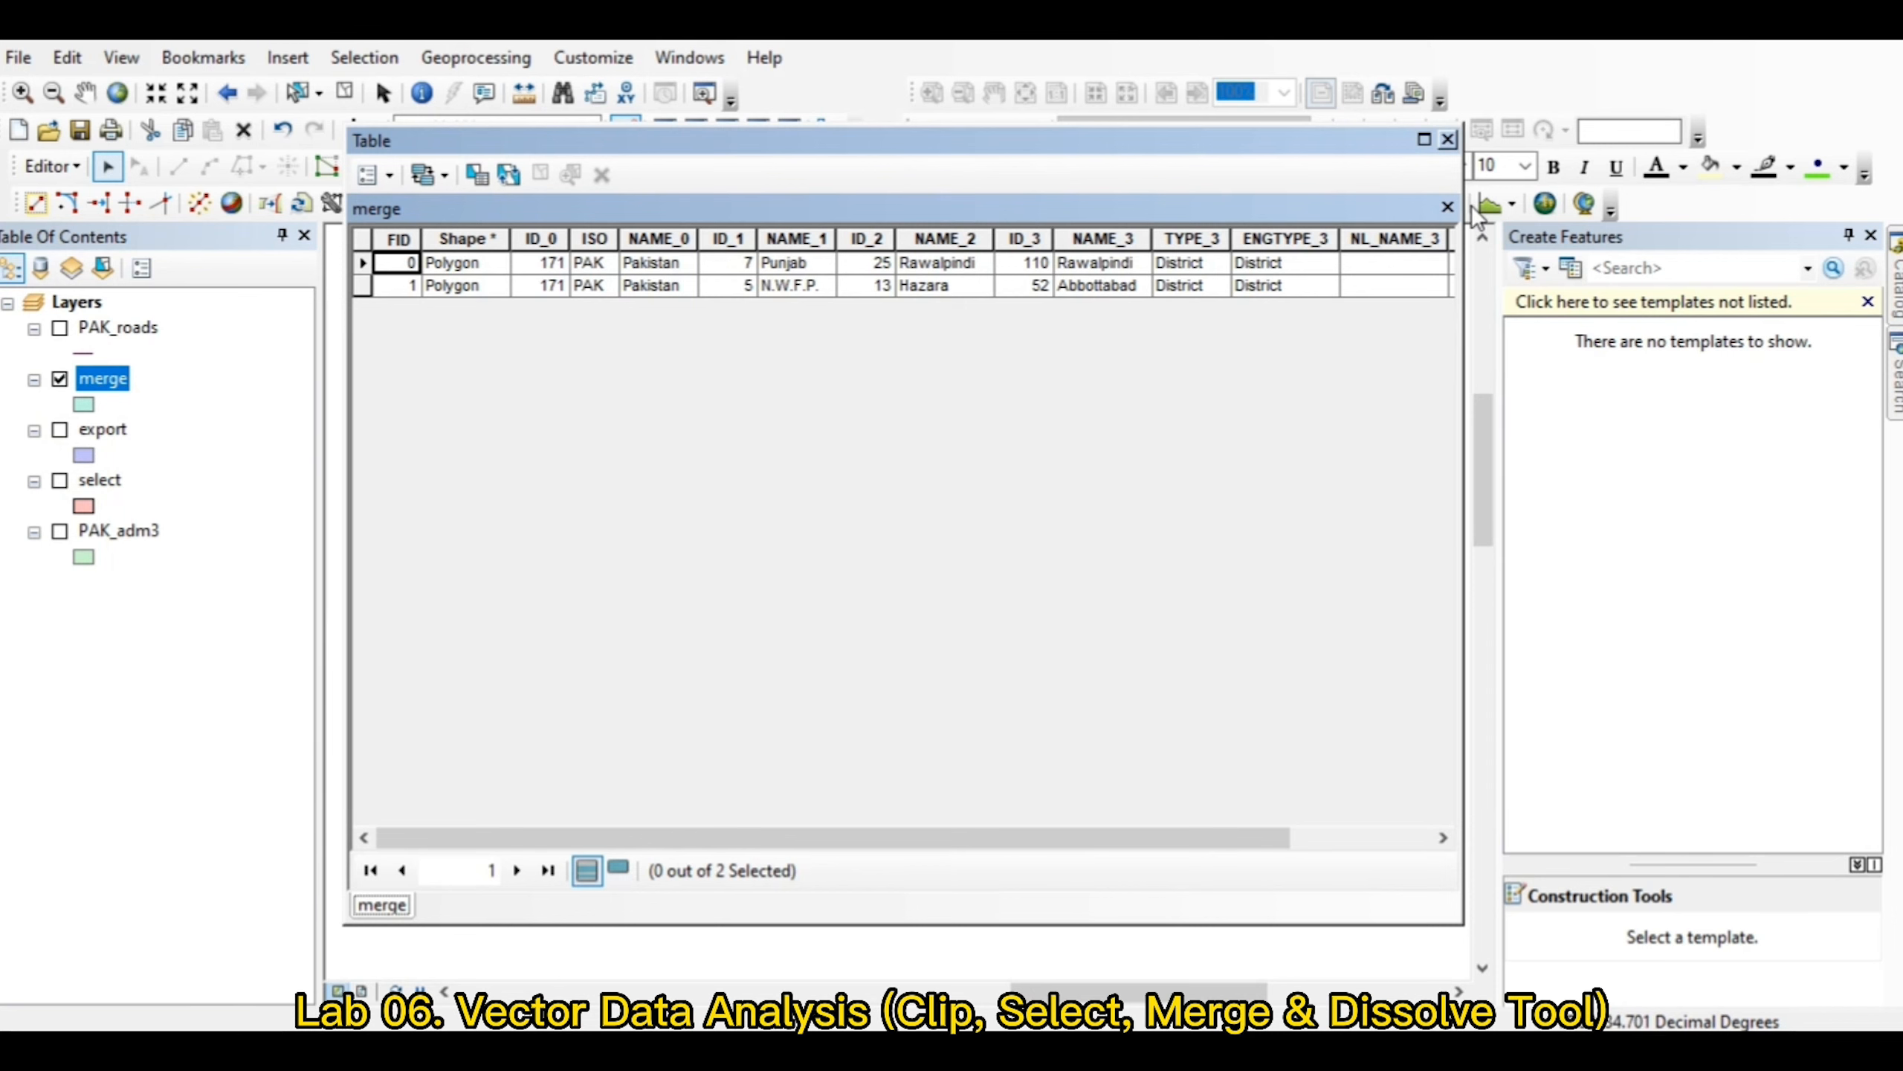
left_click(1447, 140)
right_click(91, 429)
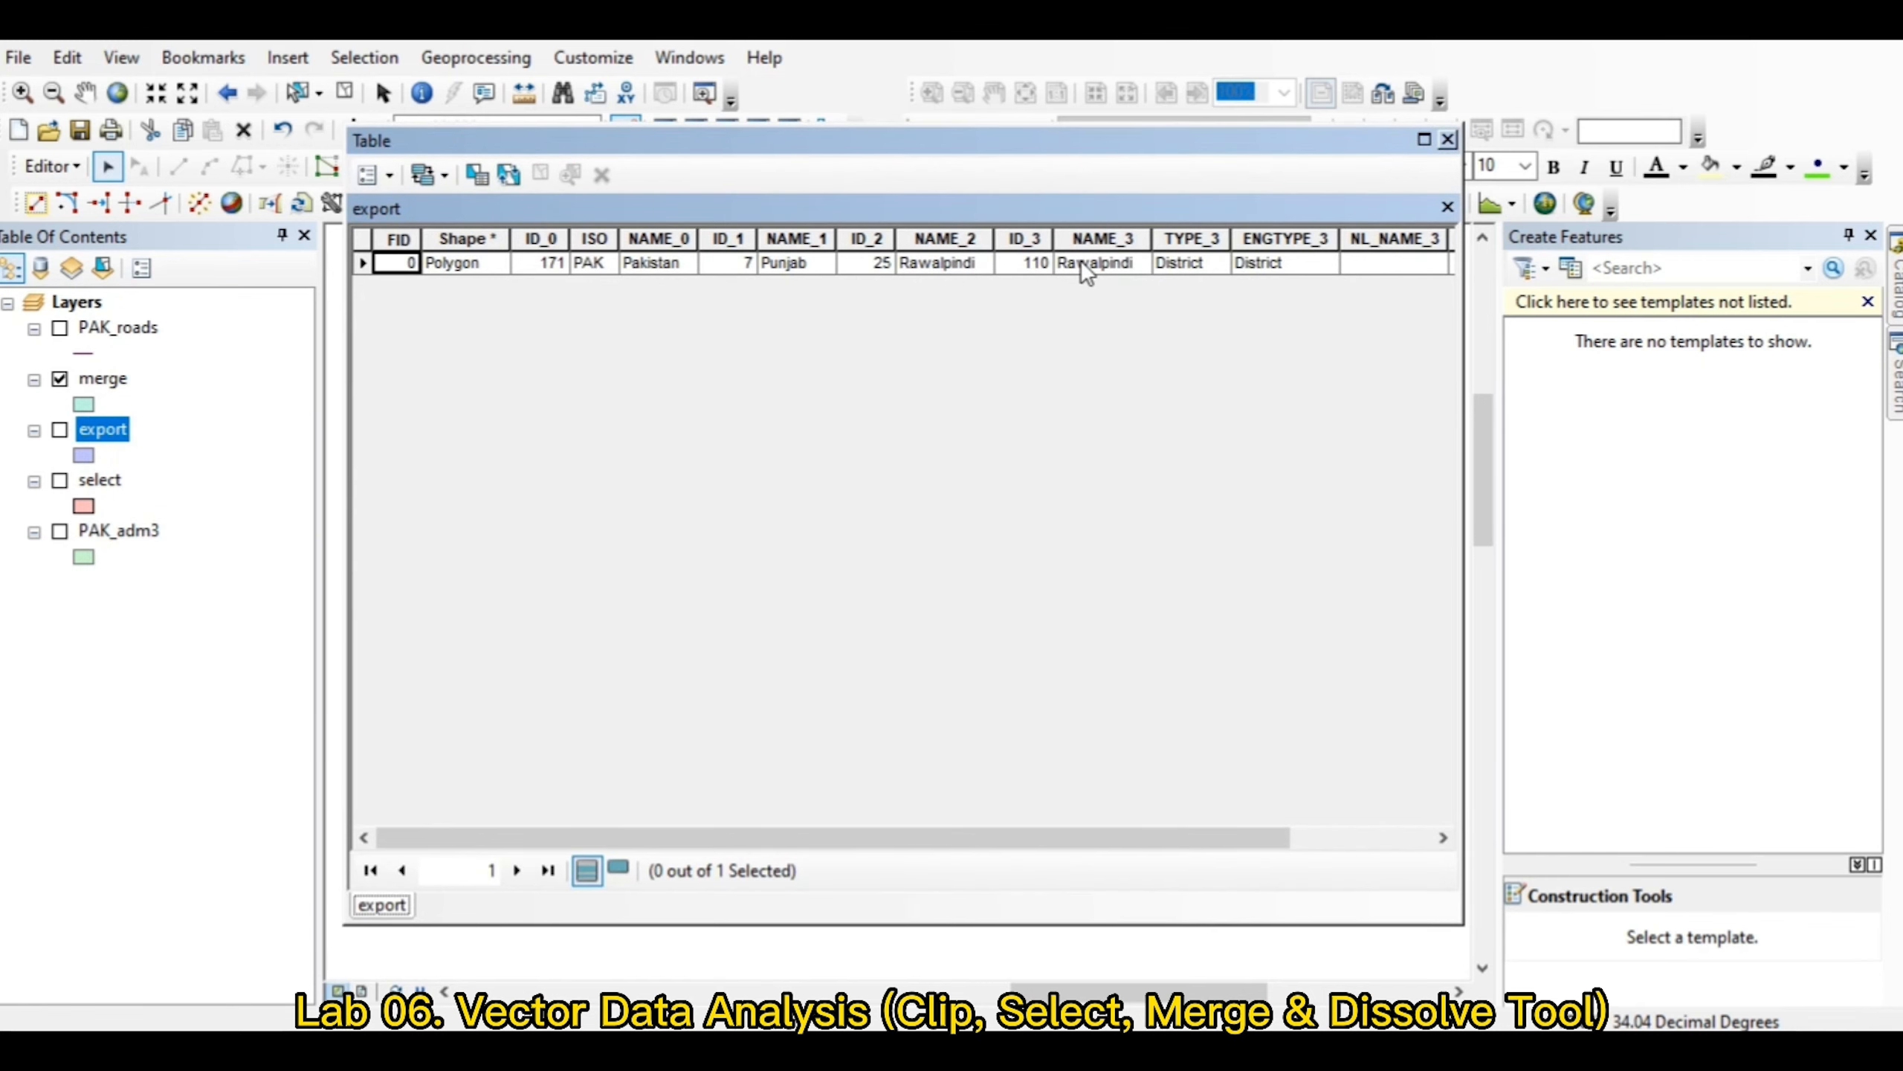
left_click(1447, 140)
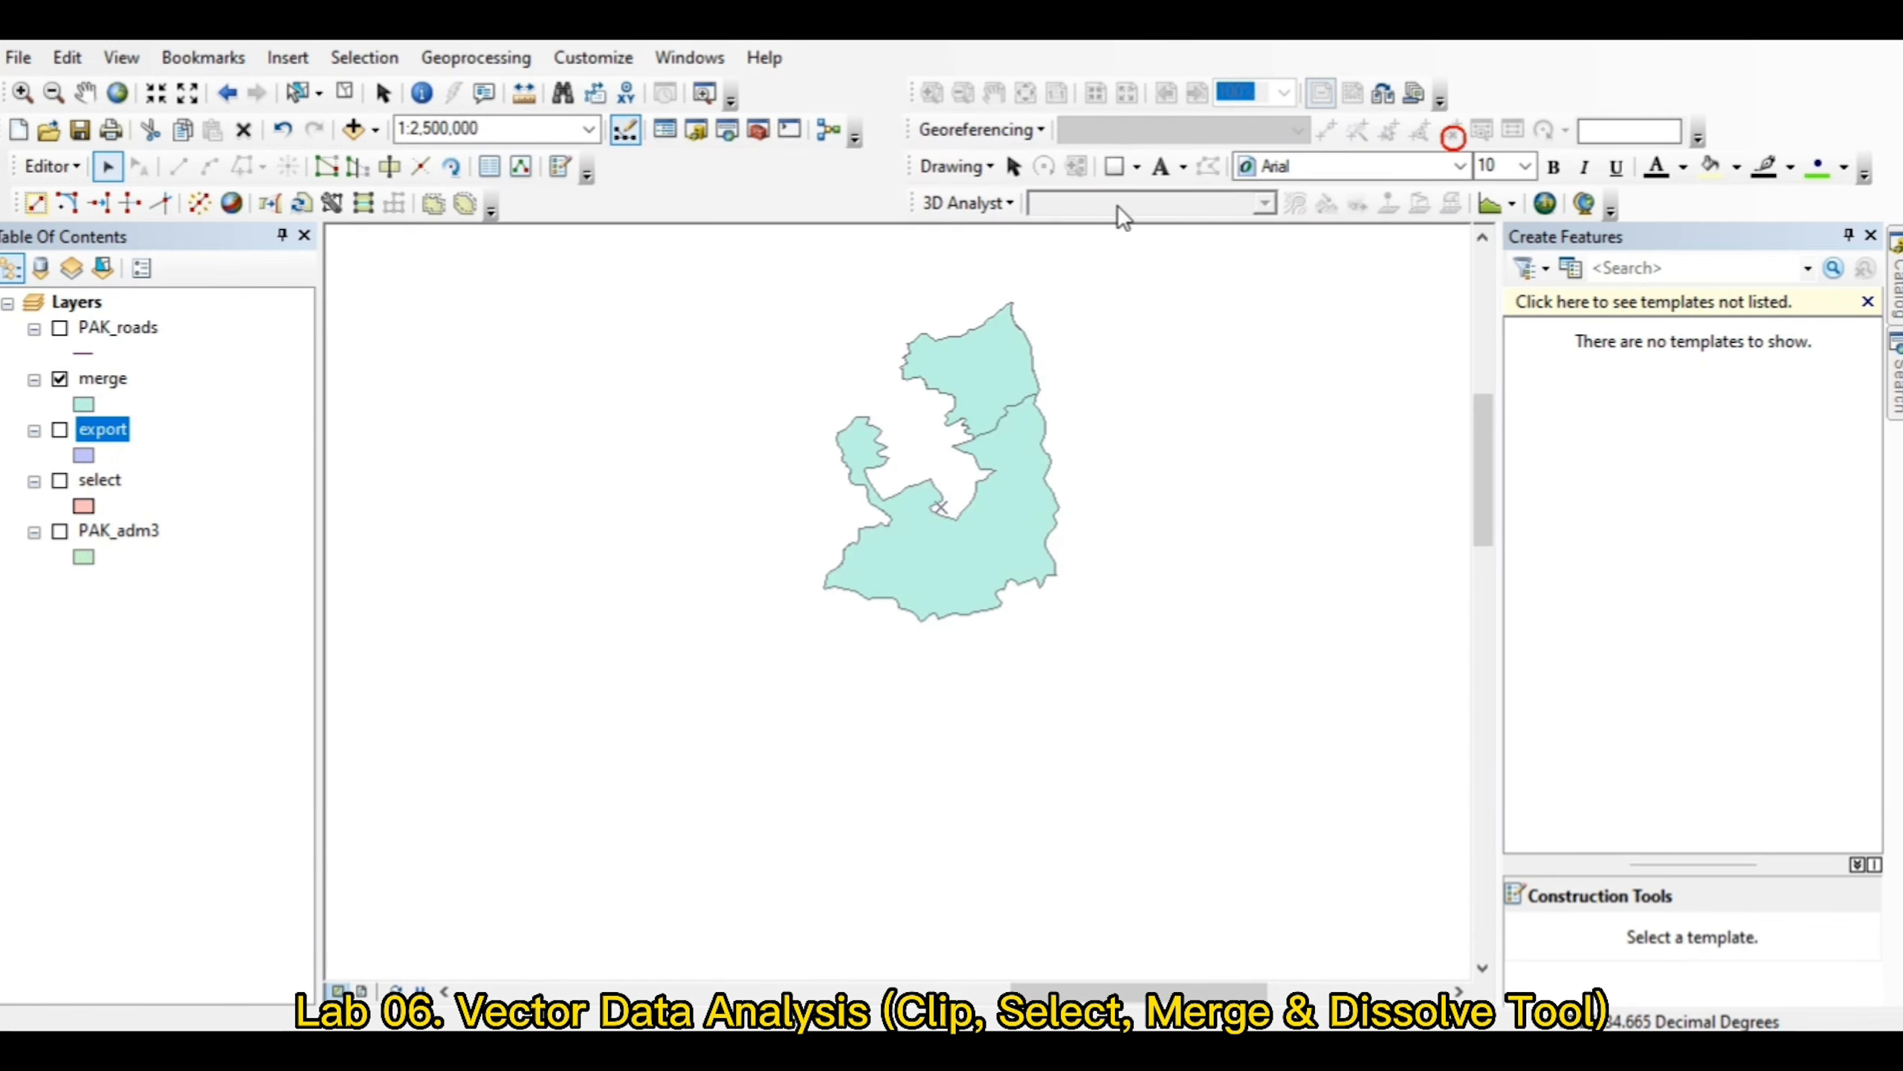
right_click(107, 481)
left_click(157, 504)
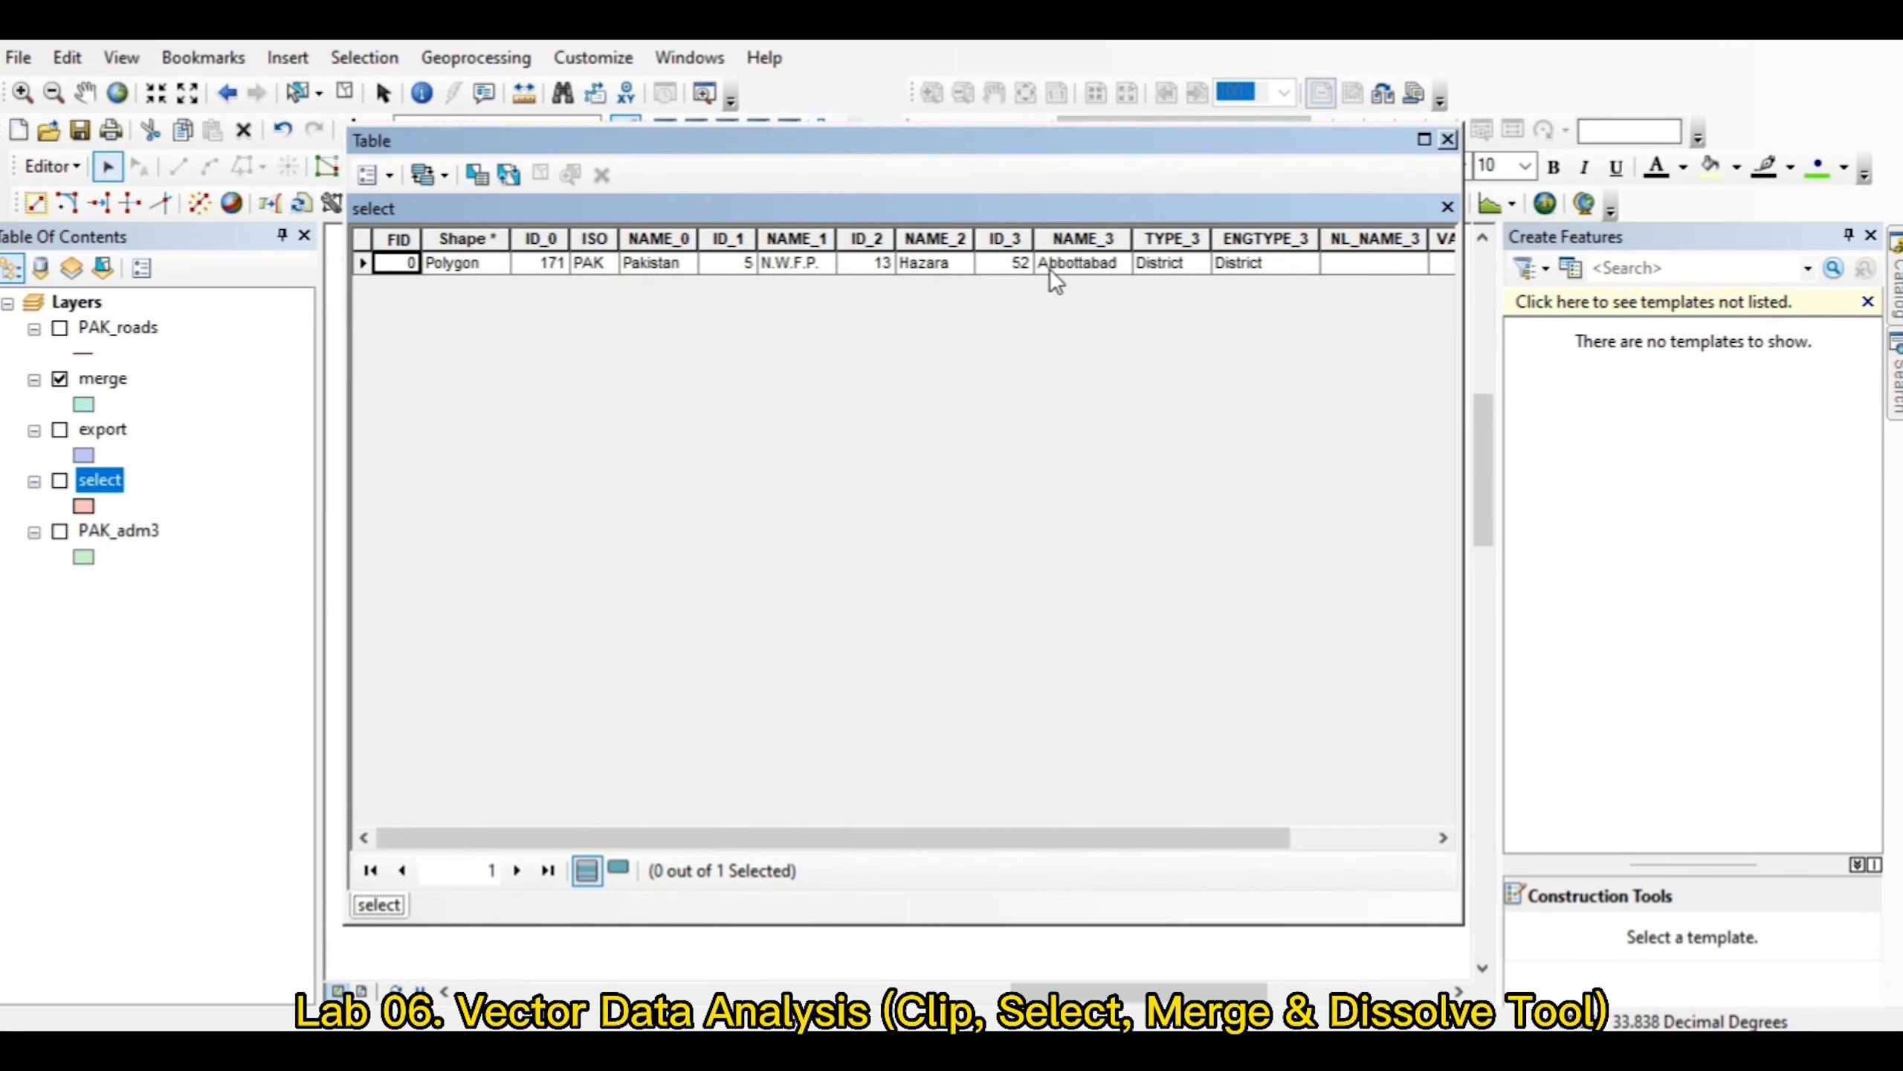
left_click(1452, 139)
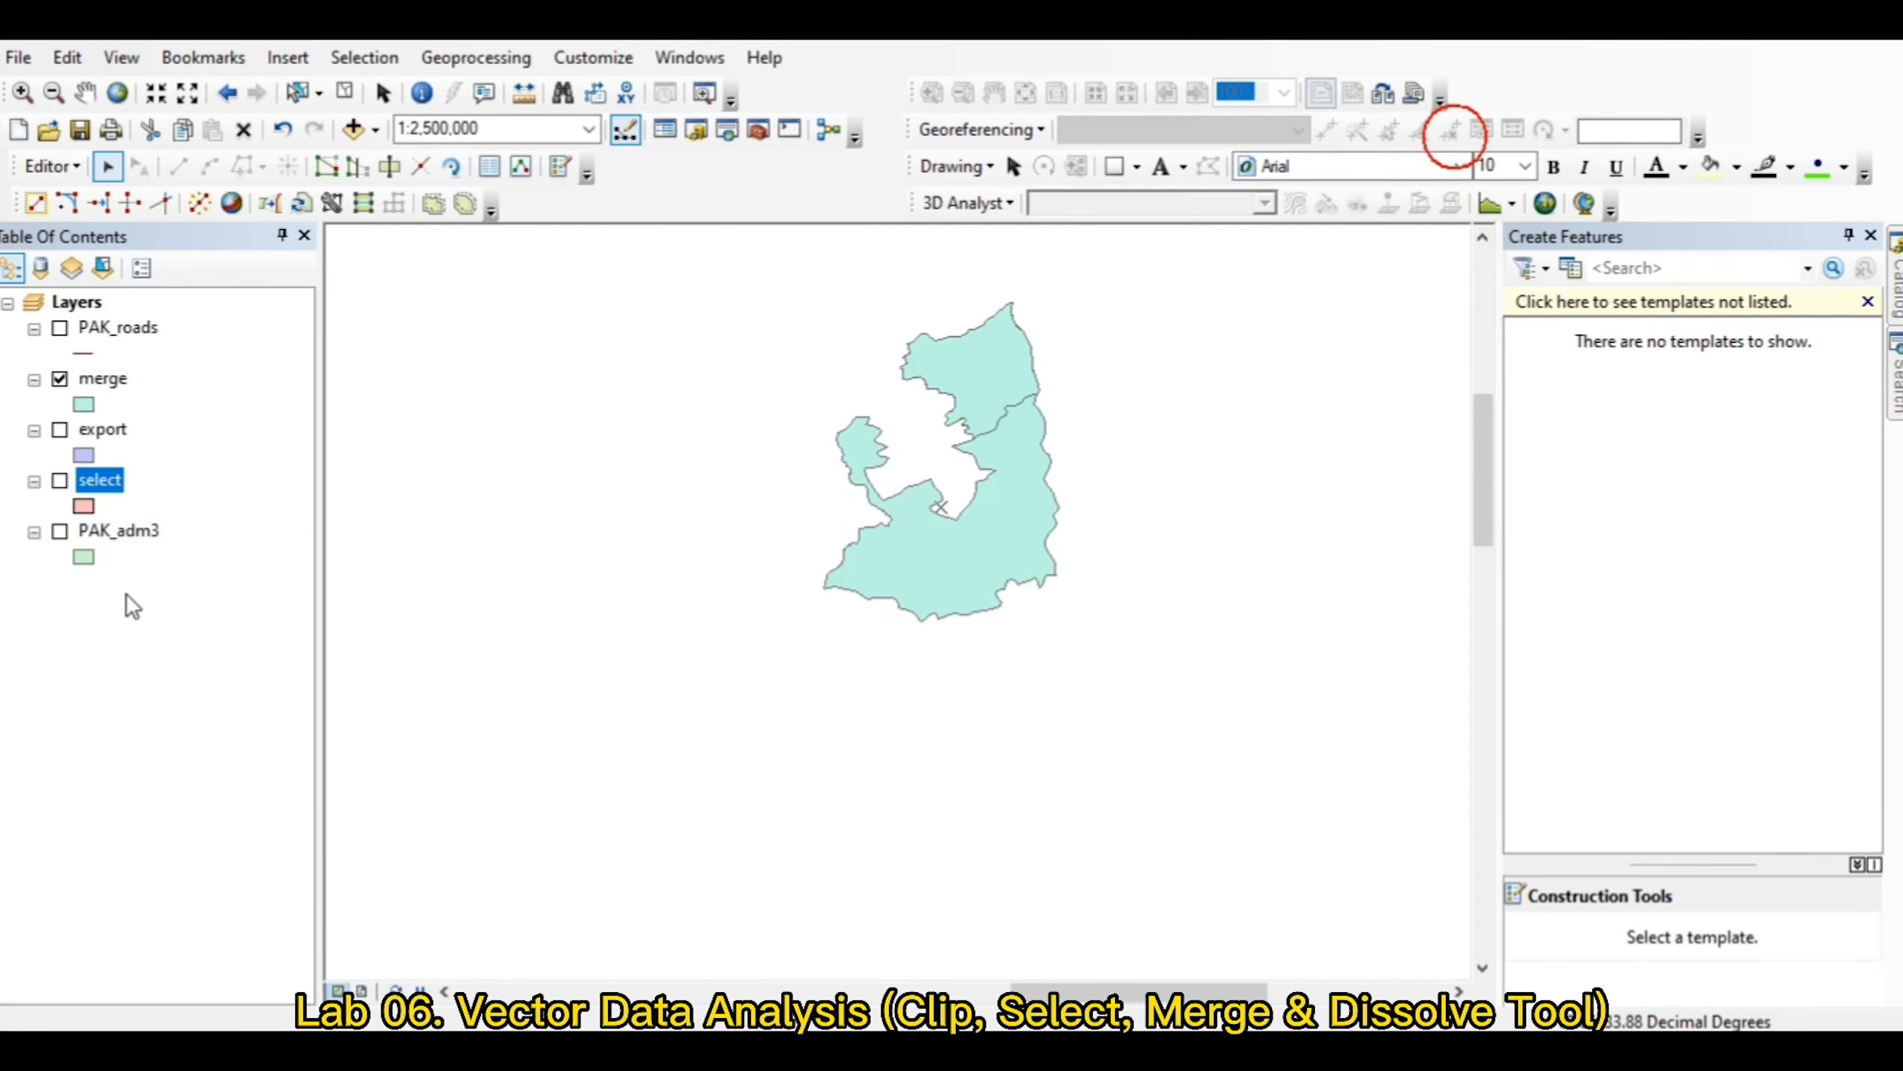
Step: Review the attribute table of PAK_adm3 and close it
right_click(123, 534)
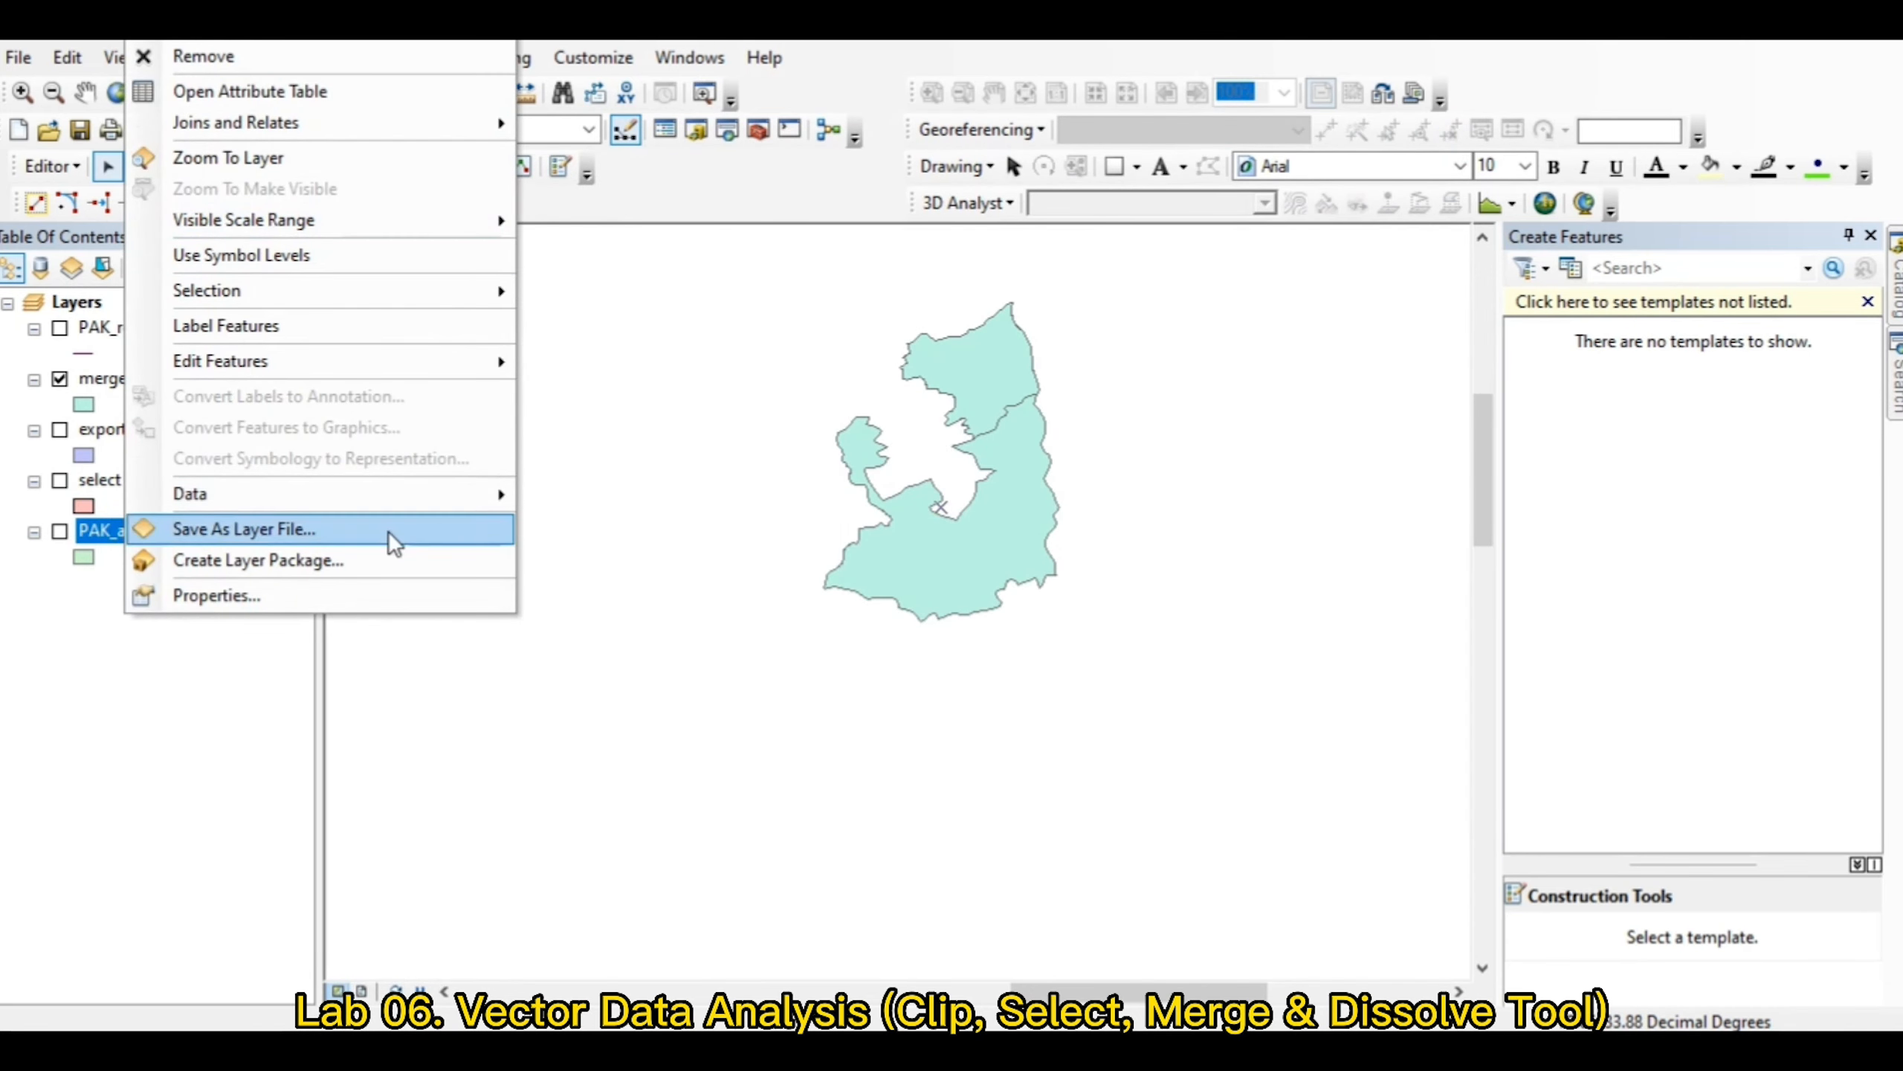
mouse_move(344, 125)
left_click(336, 91)
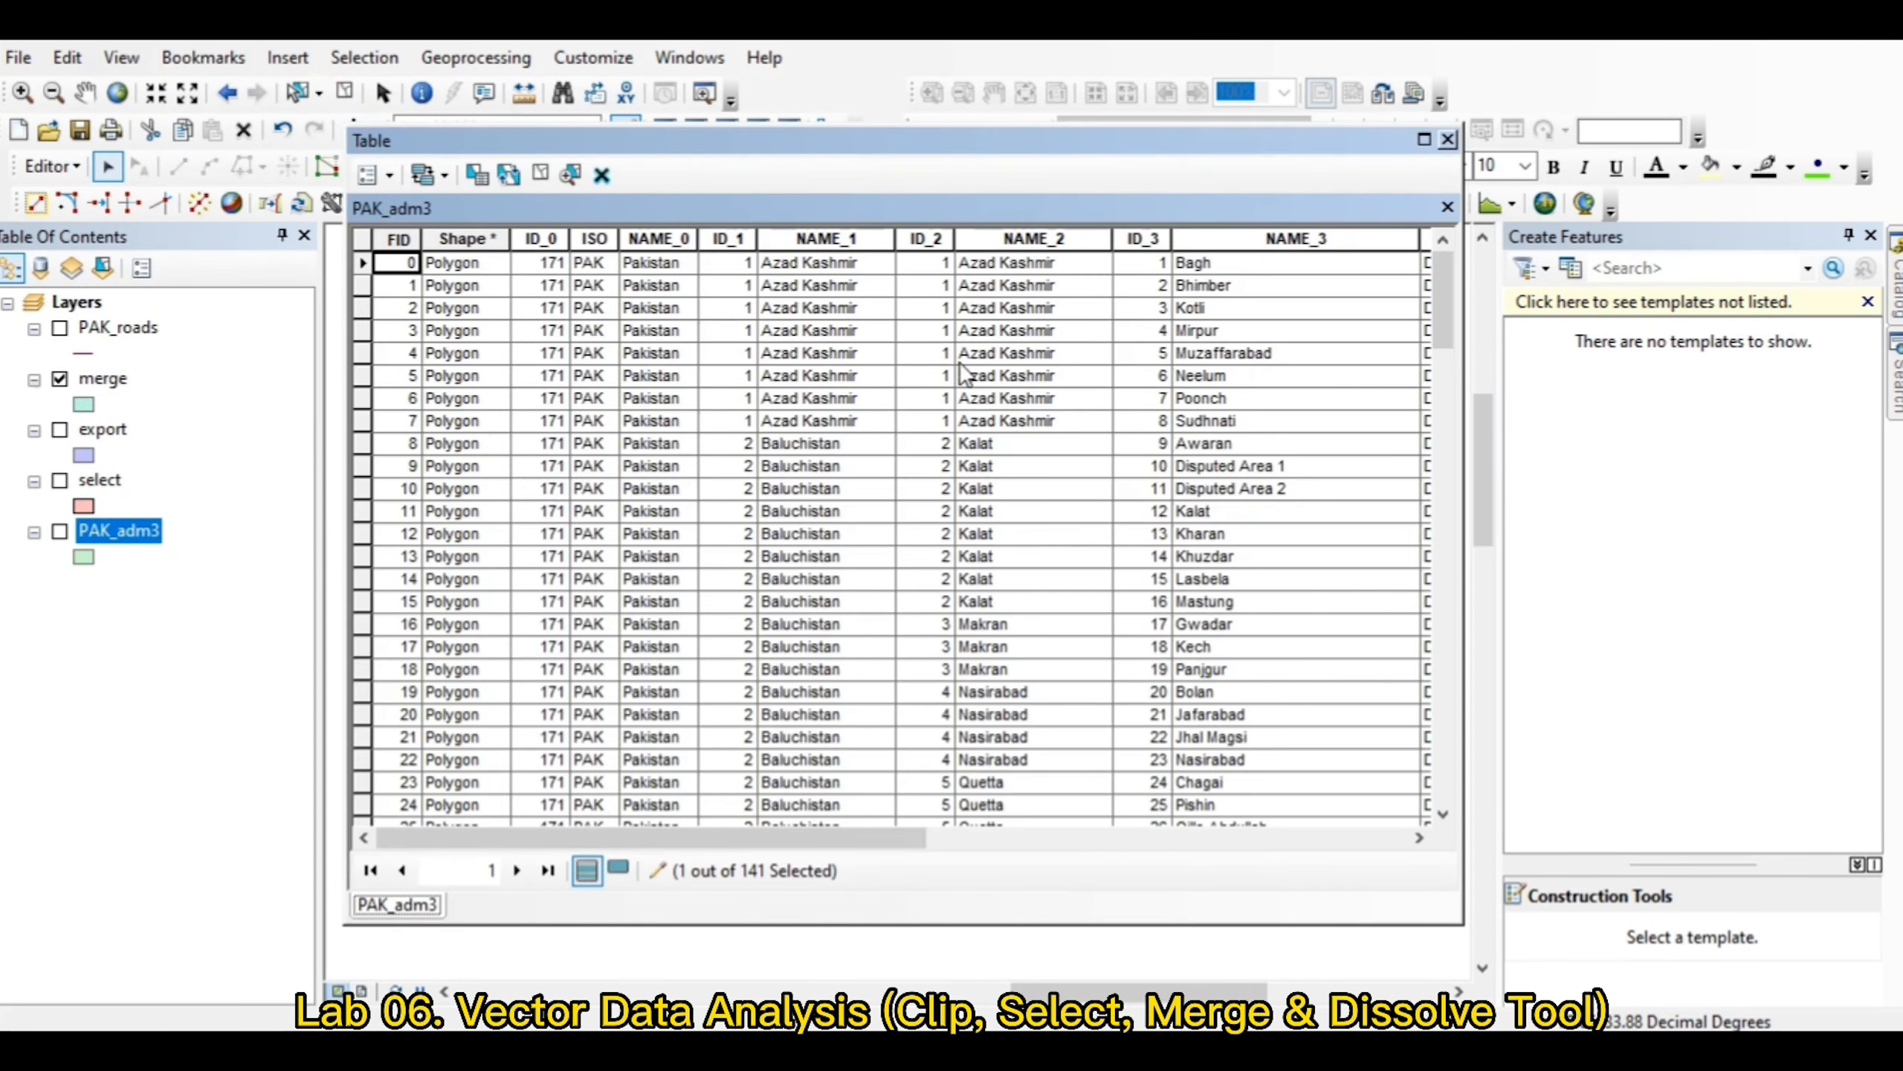
left_click(1448, 141)
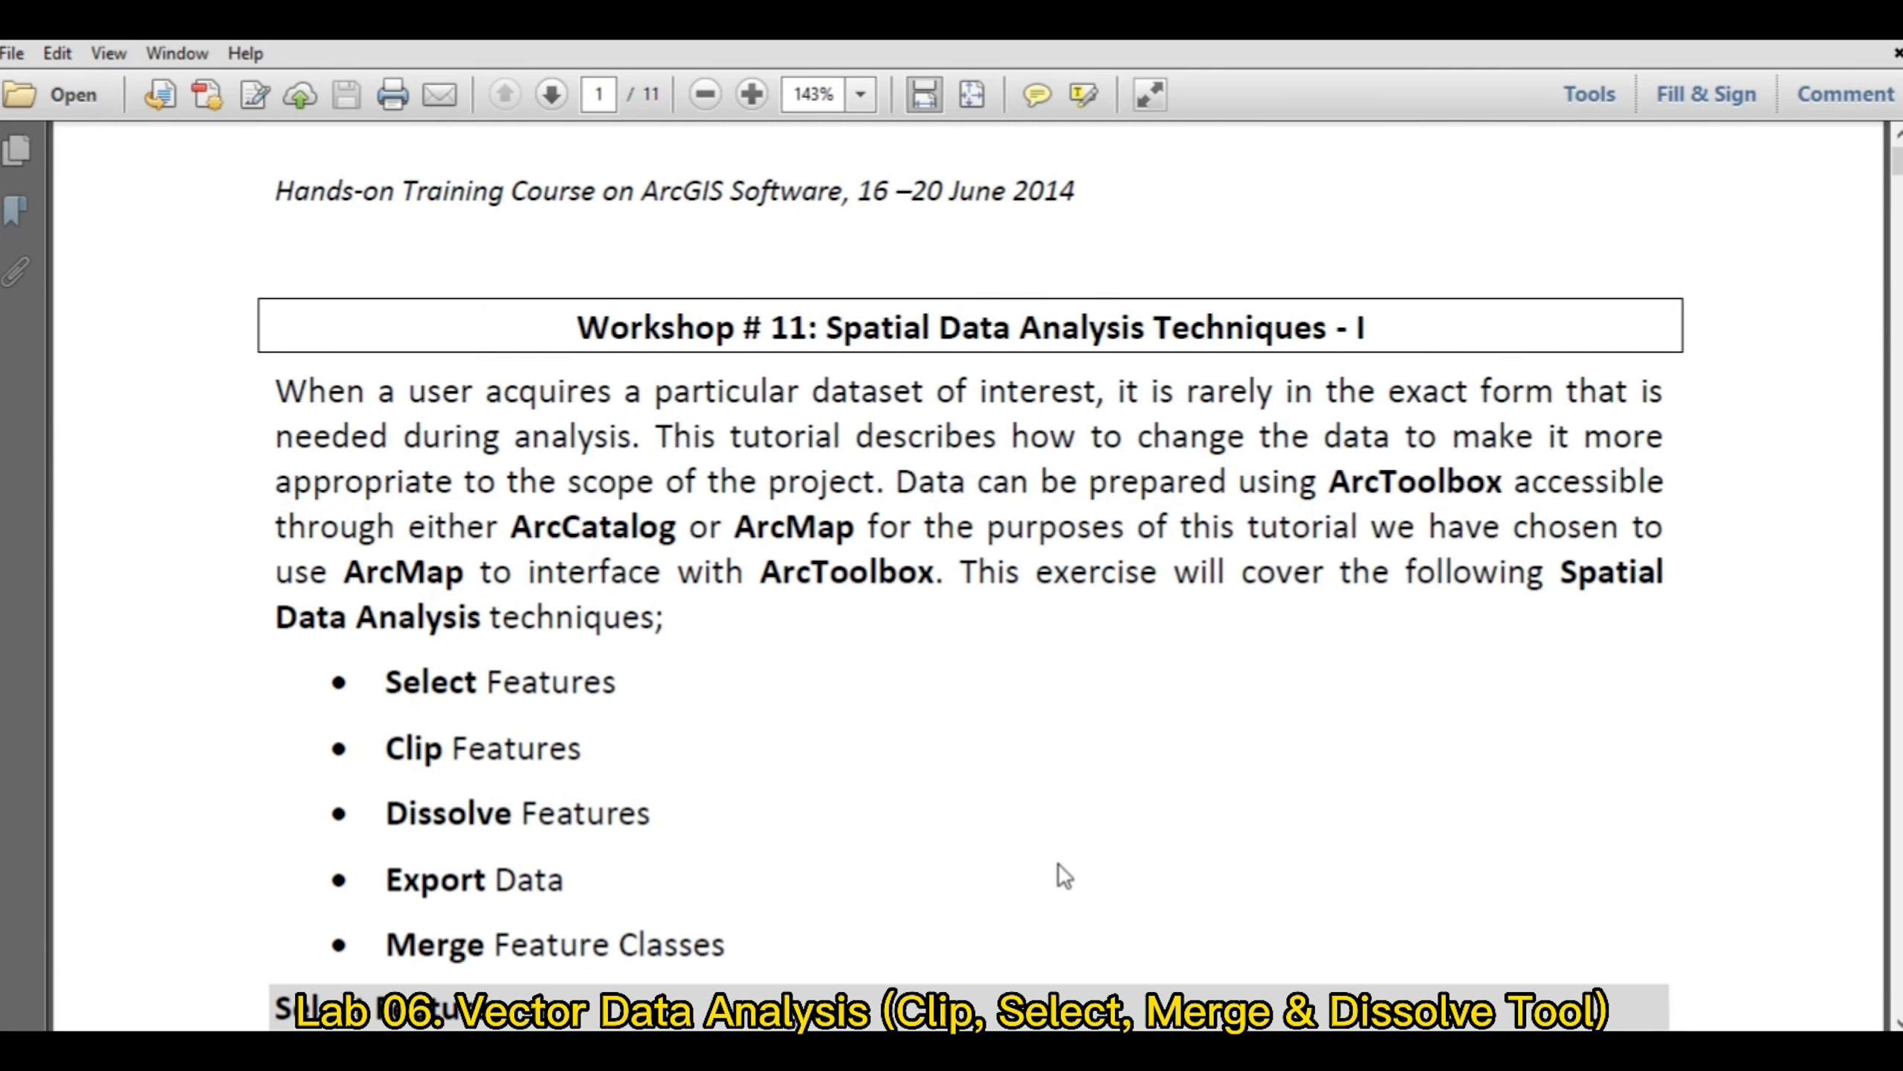
Step: Return from the workshop PDF to ArcMap and display only PAK_roads over the export layer
left_click(871, 944)
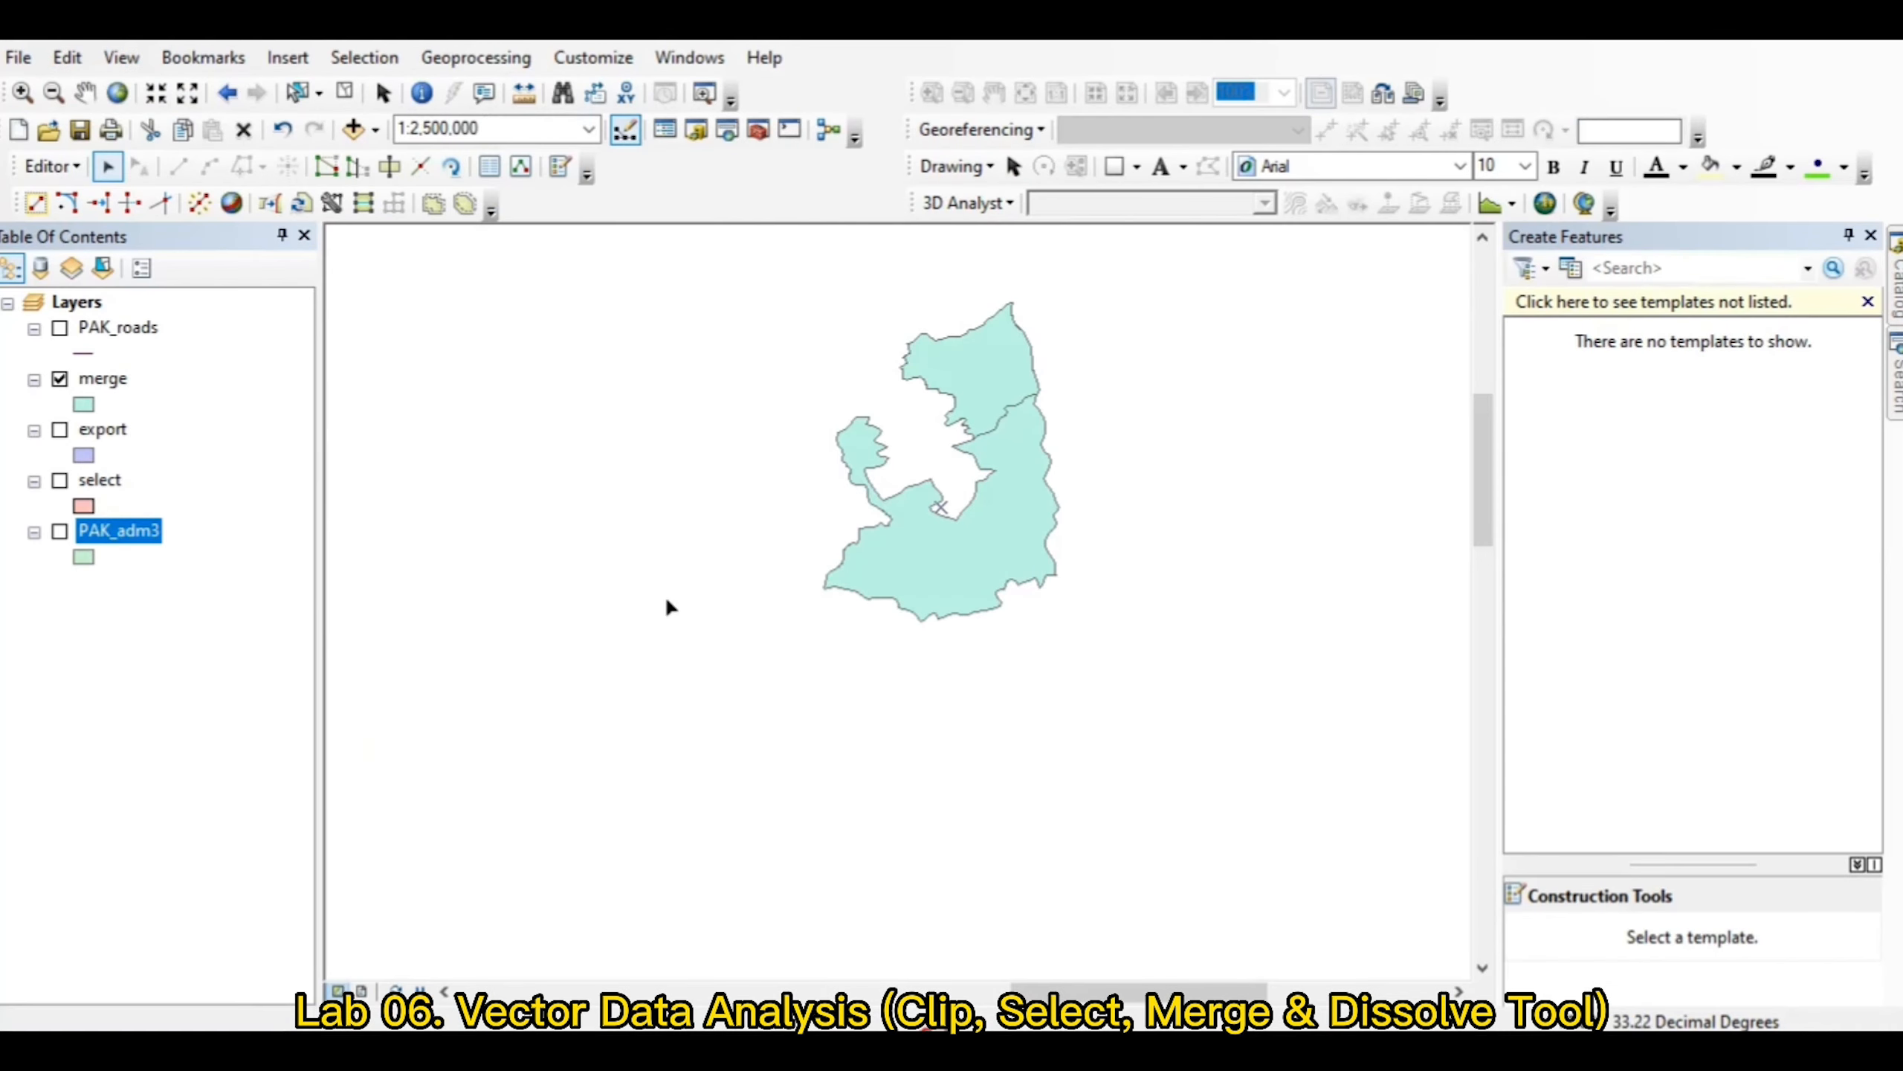
left_click(59, 328)
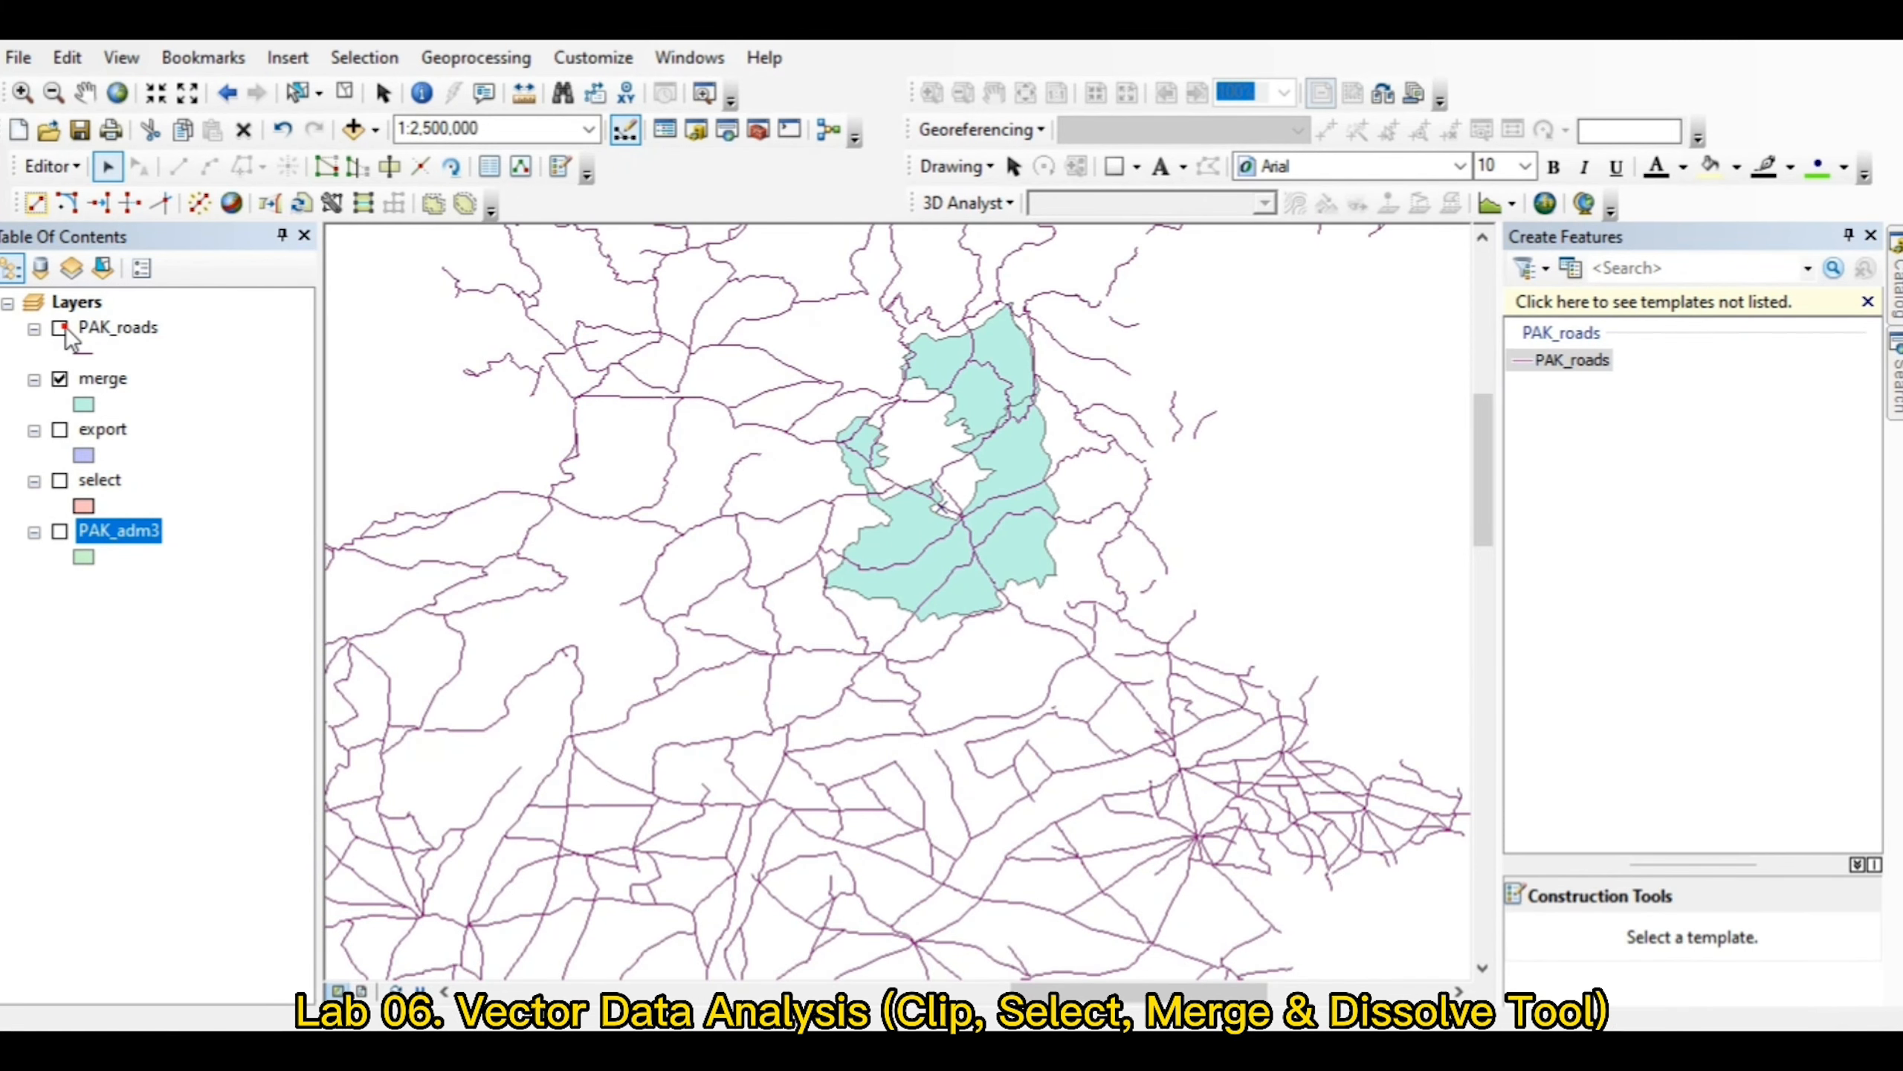
left_click(59, 329)
left_click(60, 378)
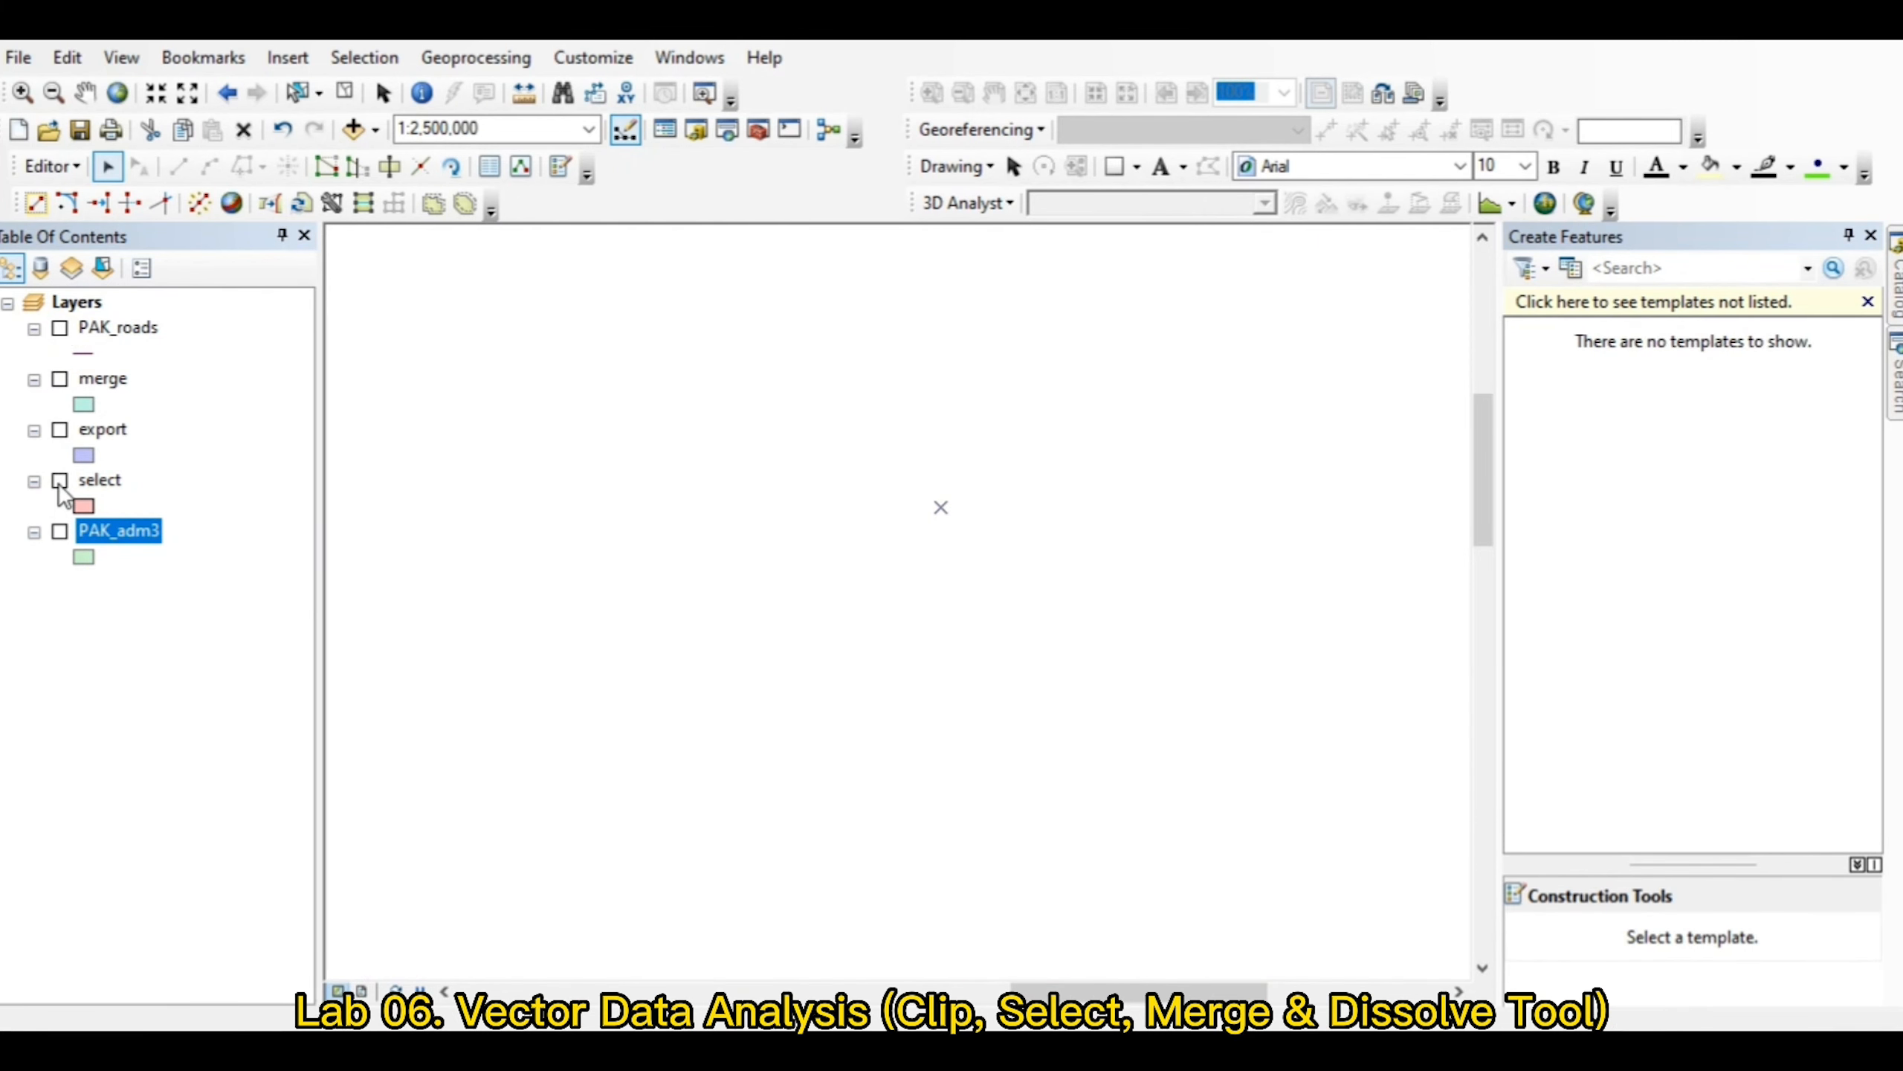
left_click(59, 480)
left_click(60, 480)
left_click(59, 431)
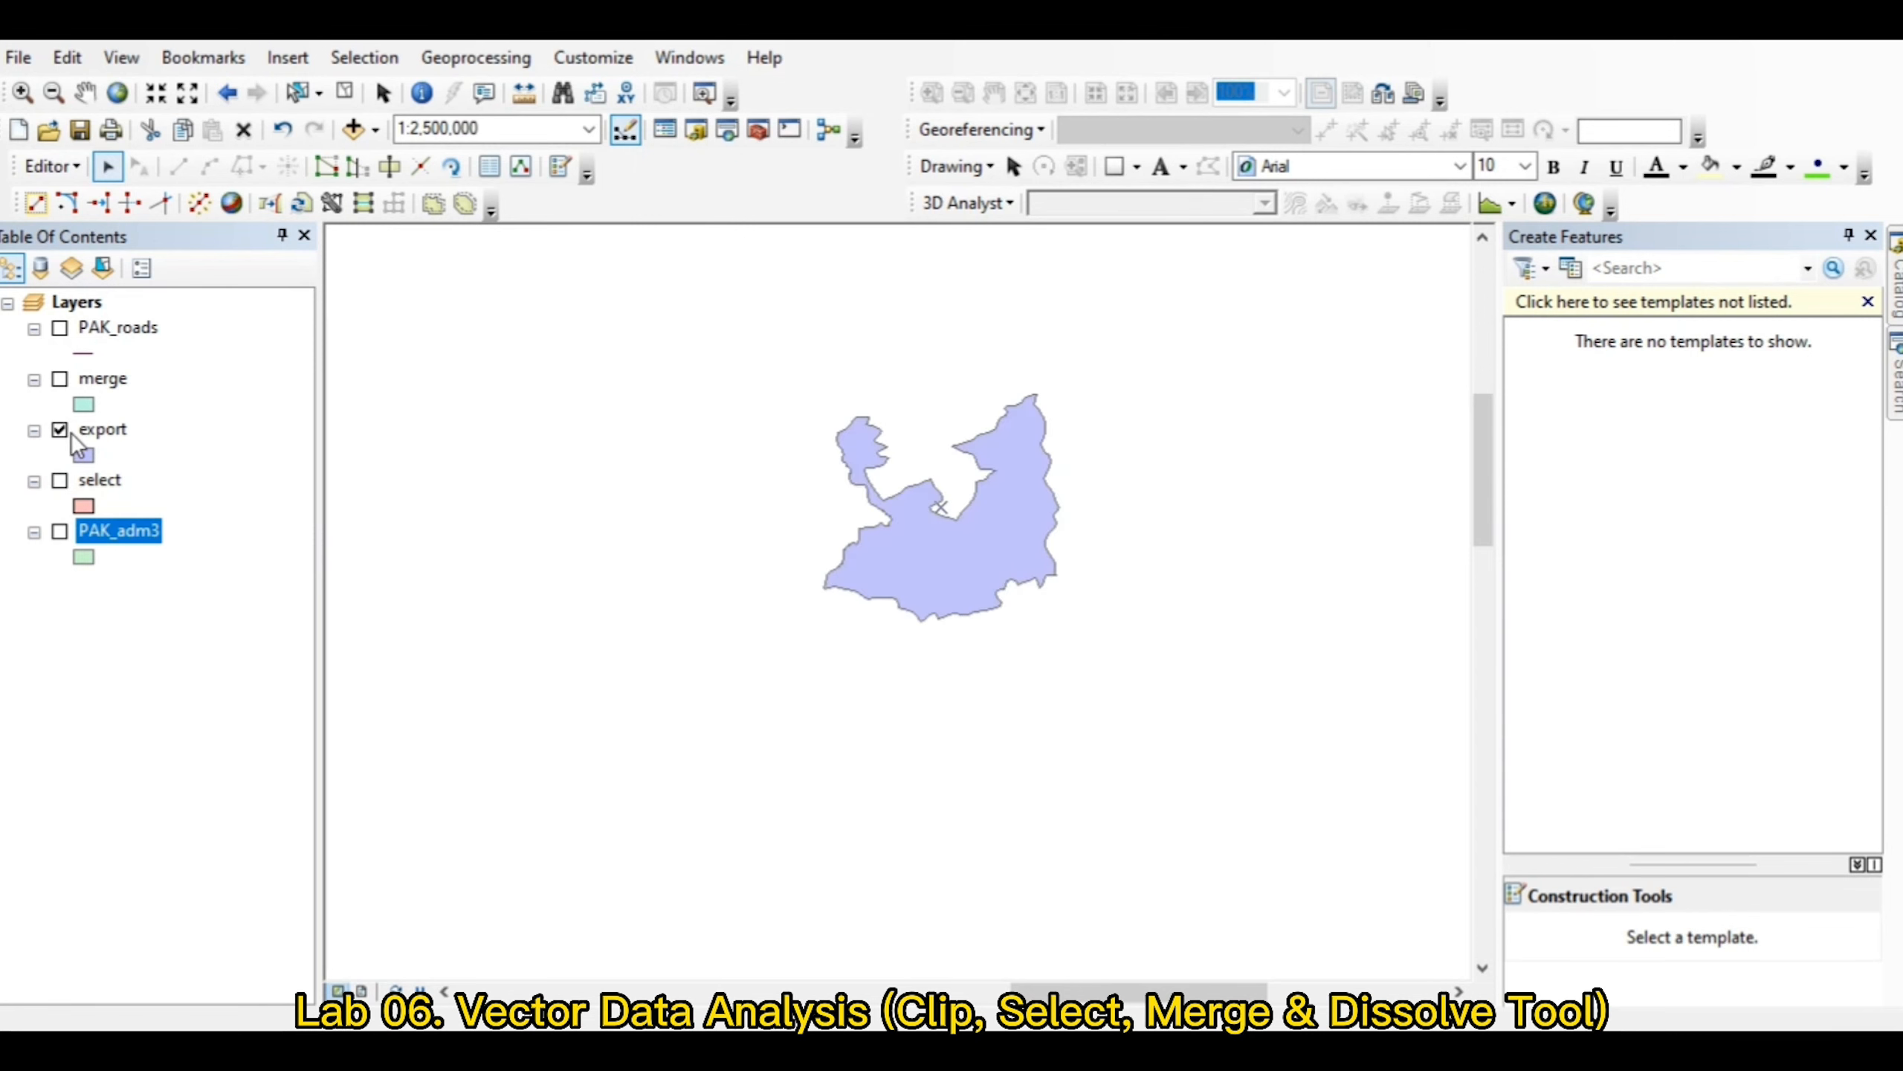
left_click(60, 329)
scroll(873, 566, "up", 3)
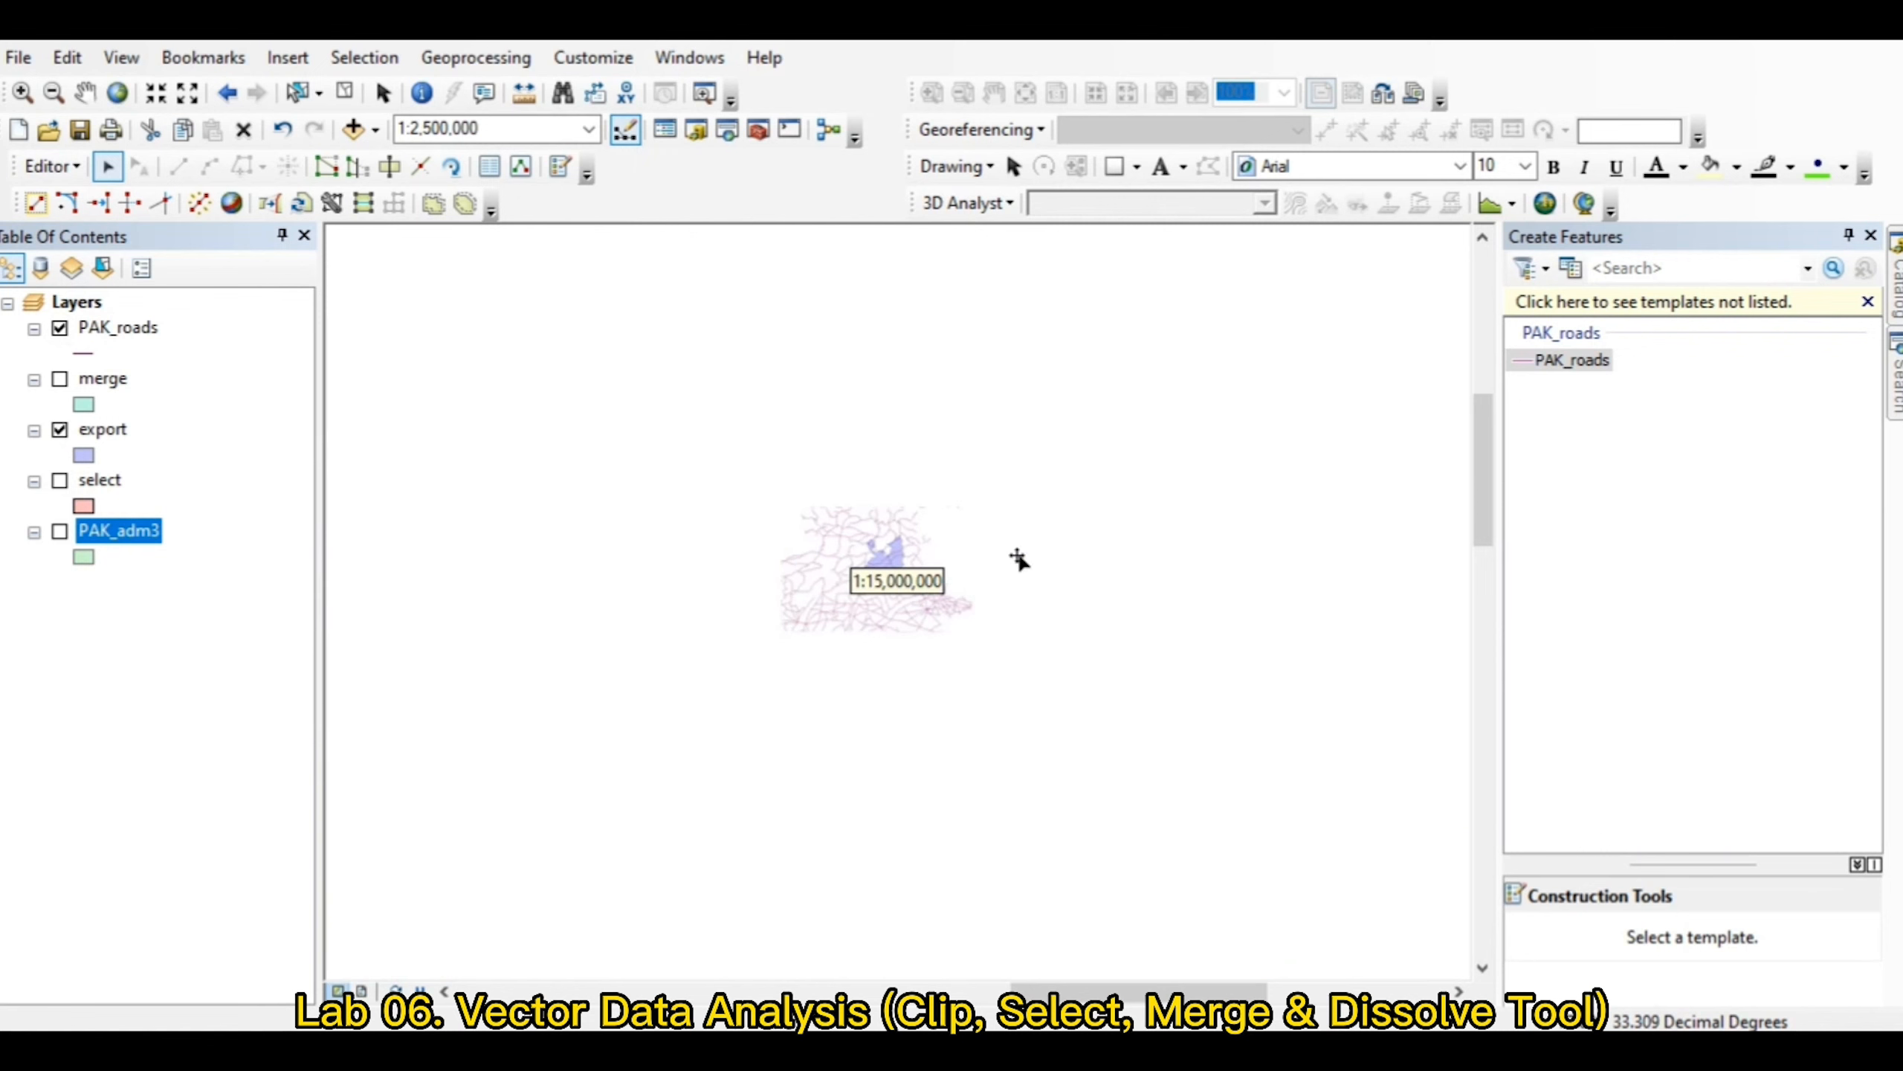
scroll(895, 553, "down", 4)
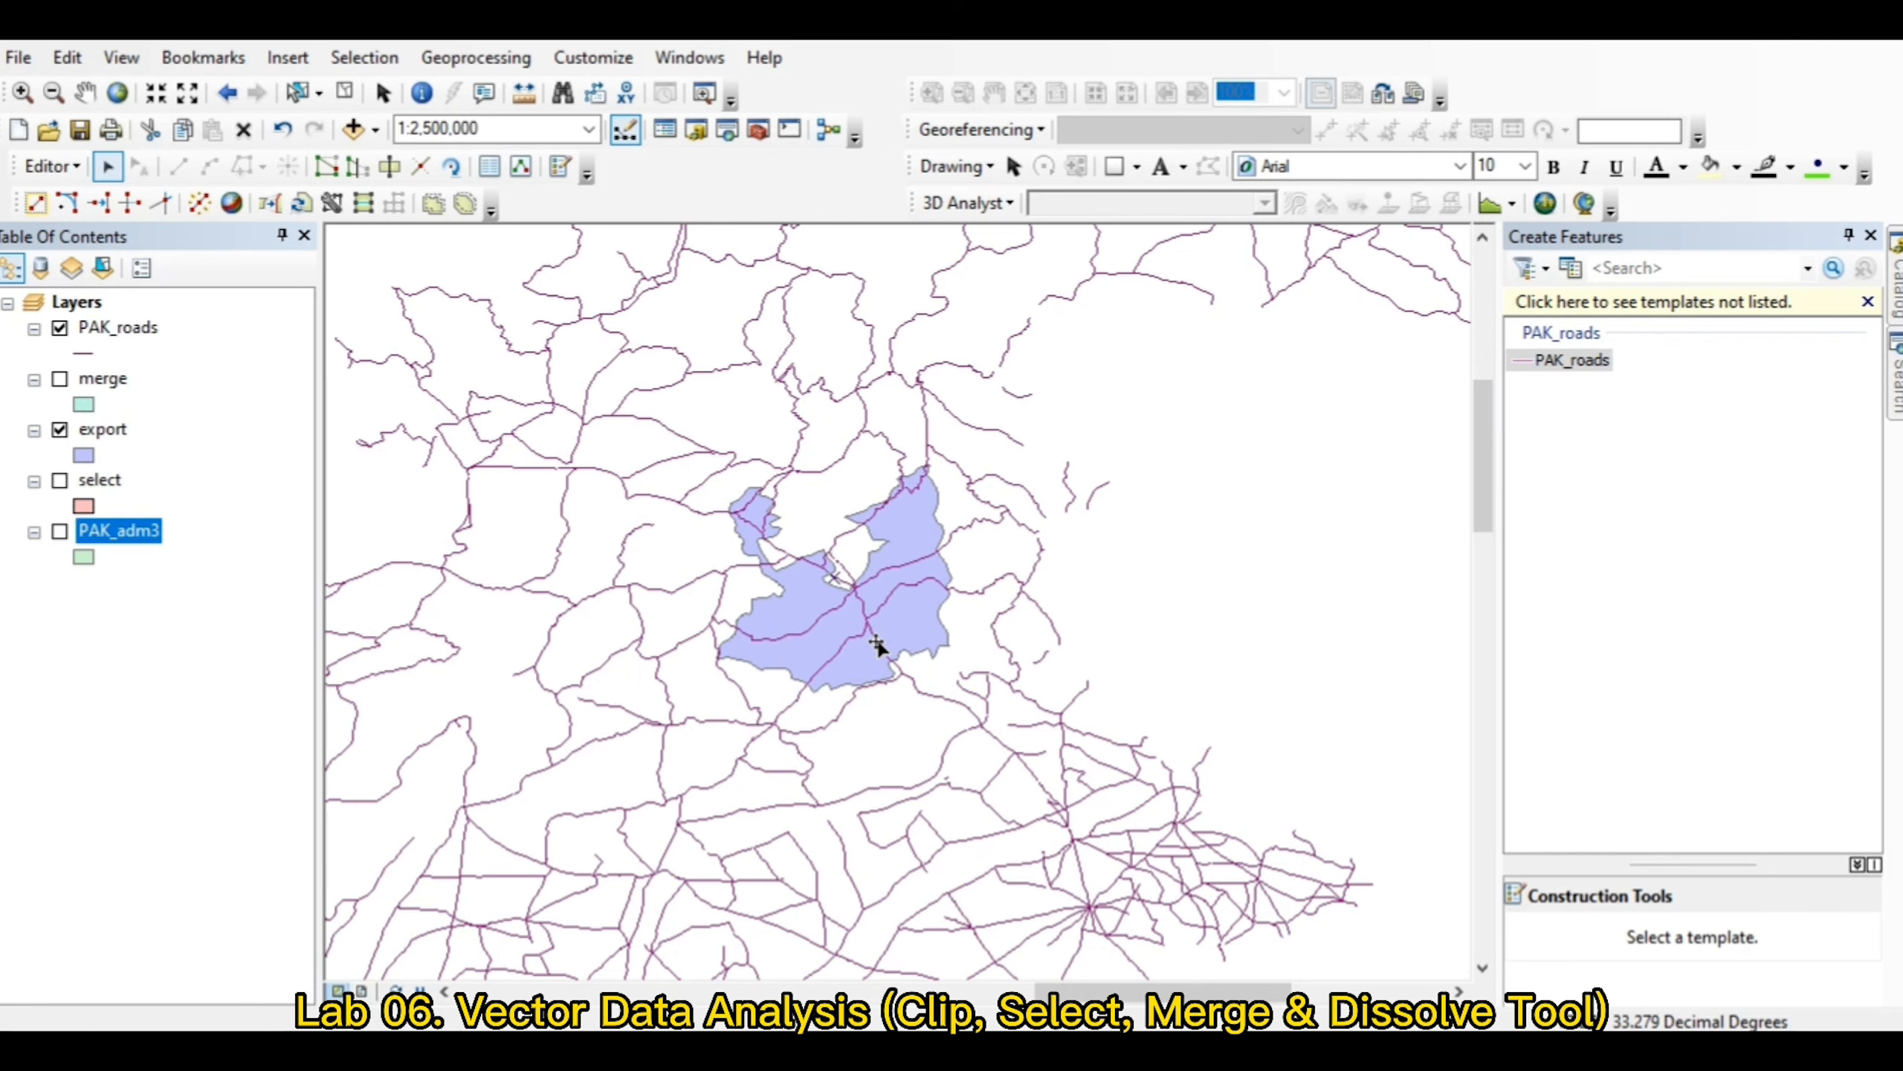
Step: Set up the Clip tool with PAK_roads as the input features and export as the clip features
left_click(487, 60)
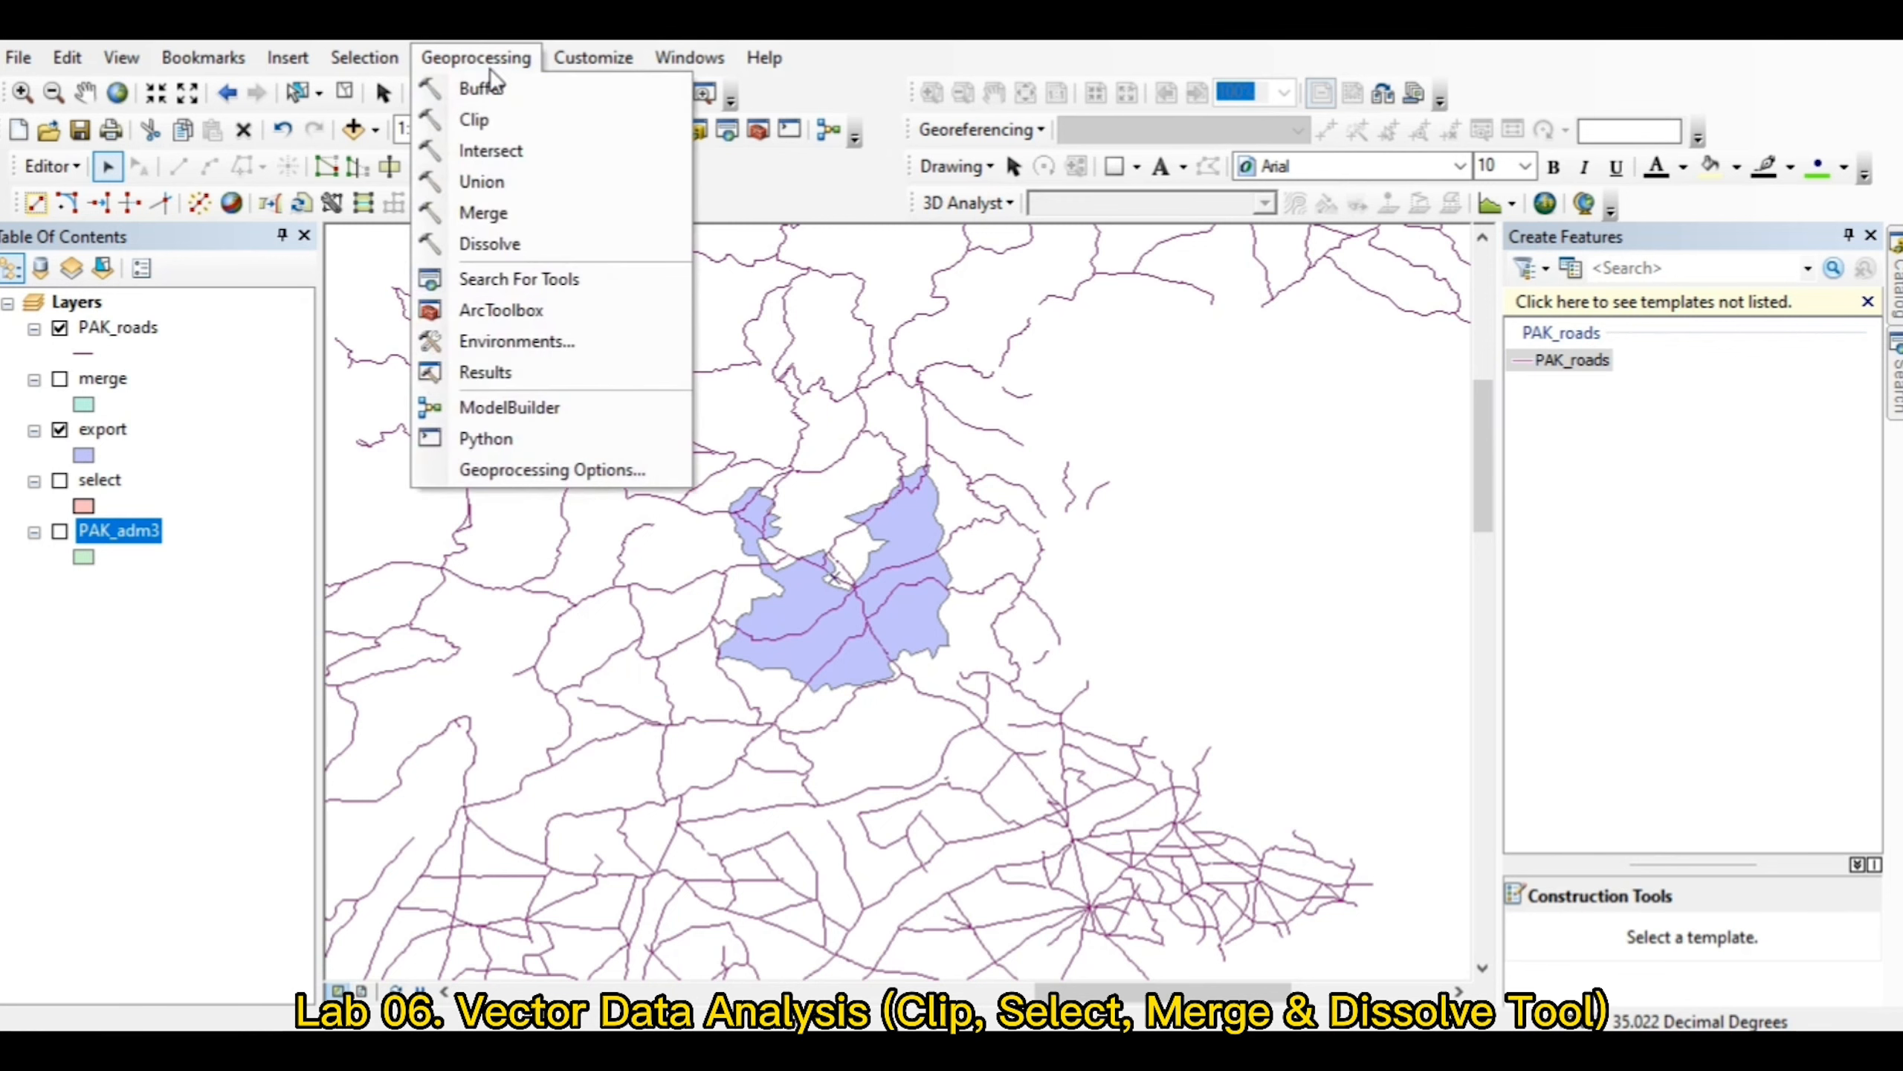
left_click(475, 119)
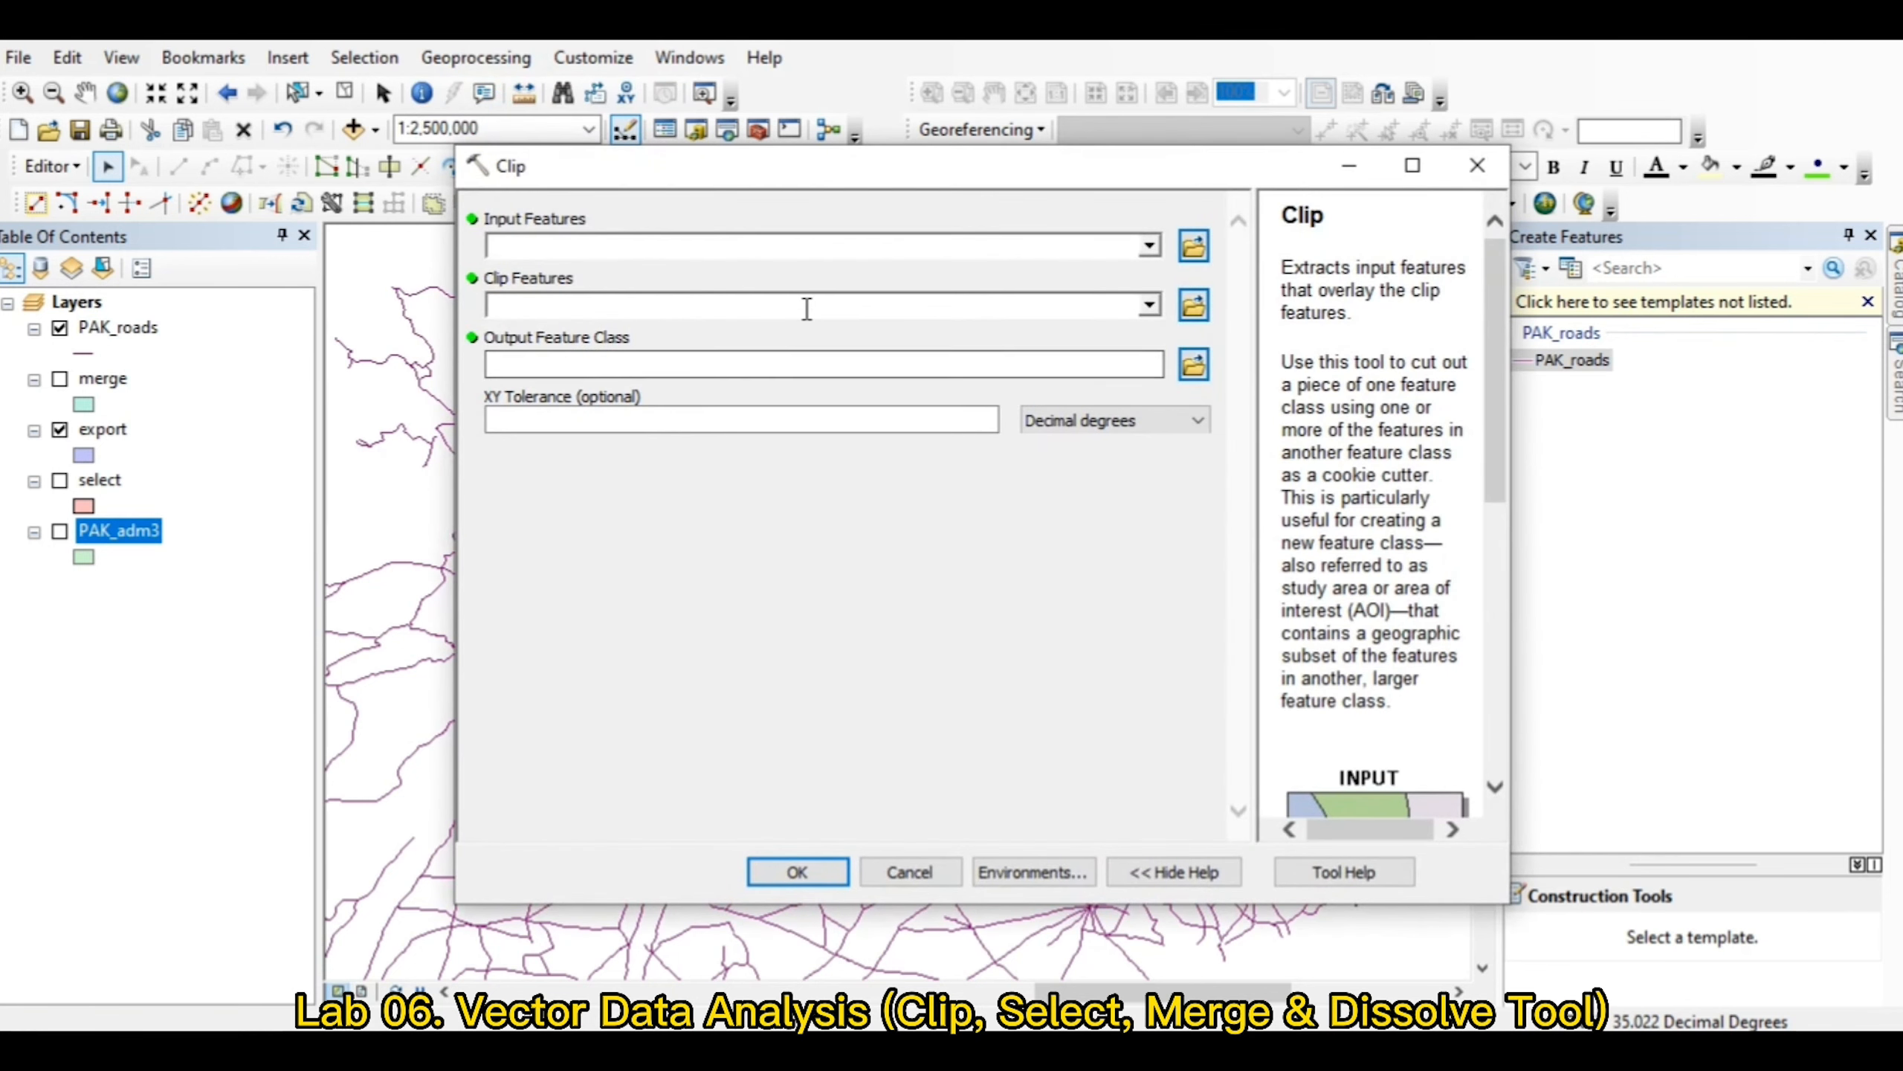
left_click(1148, 246)
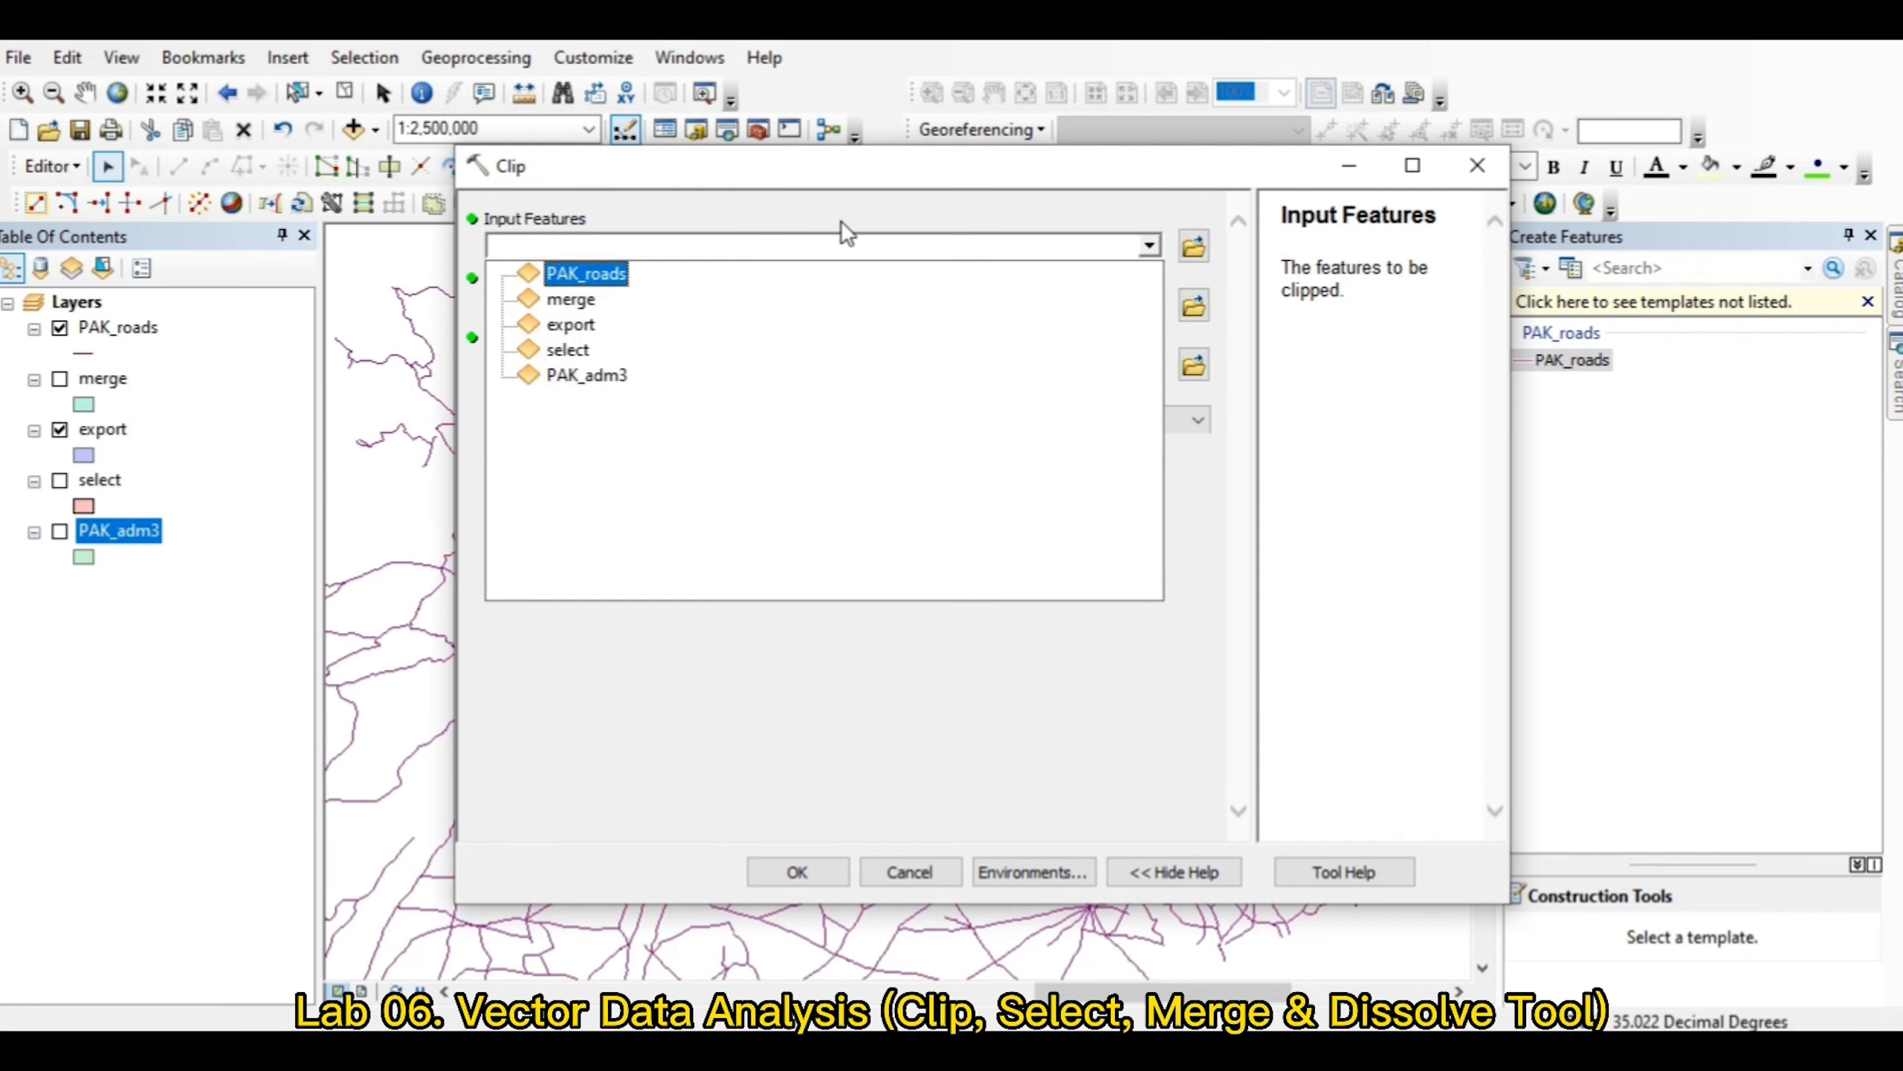
left_click(607, 271)
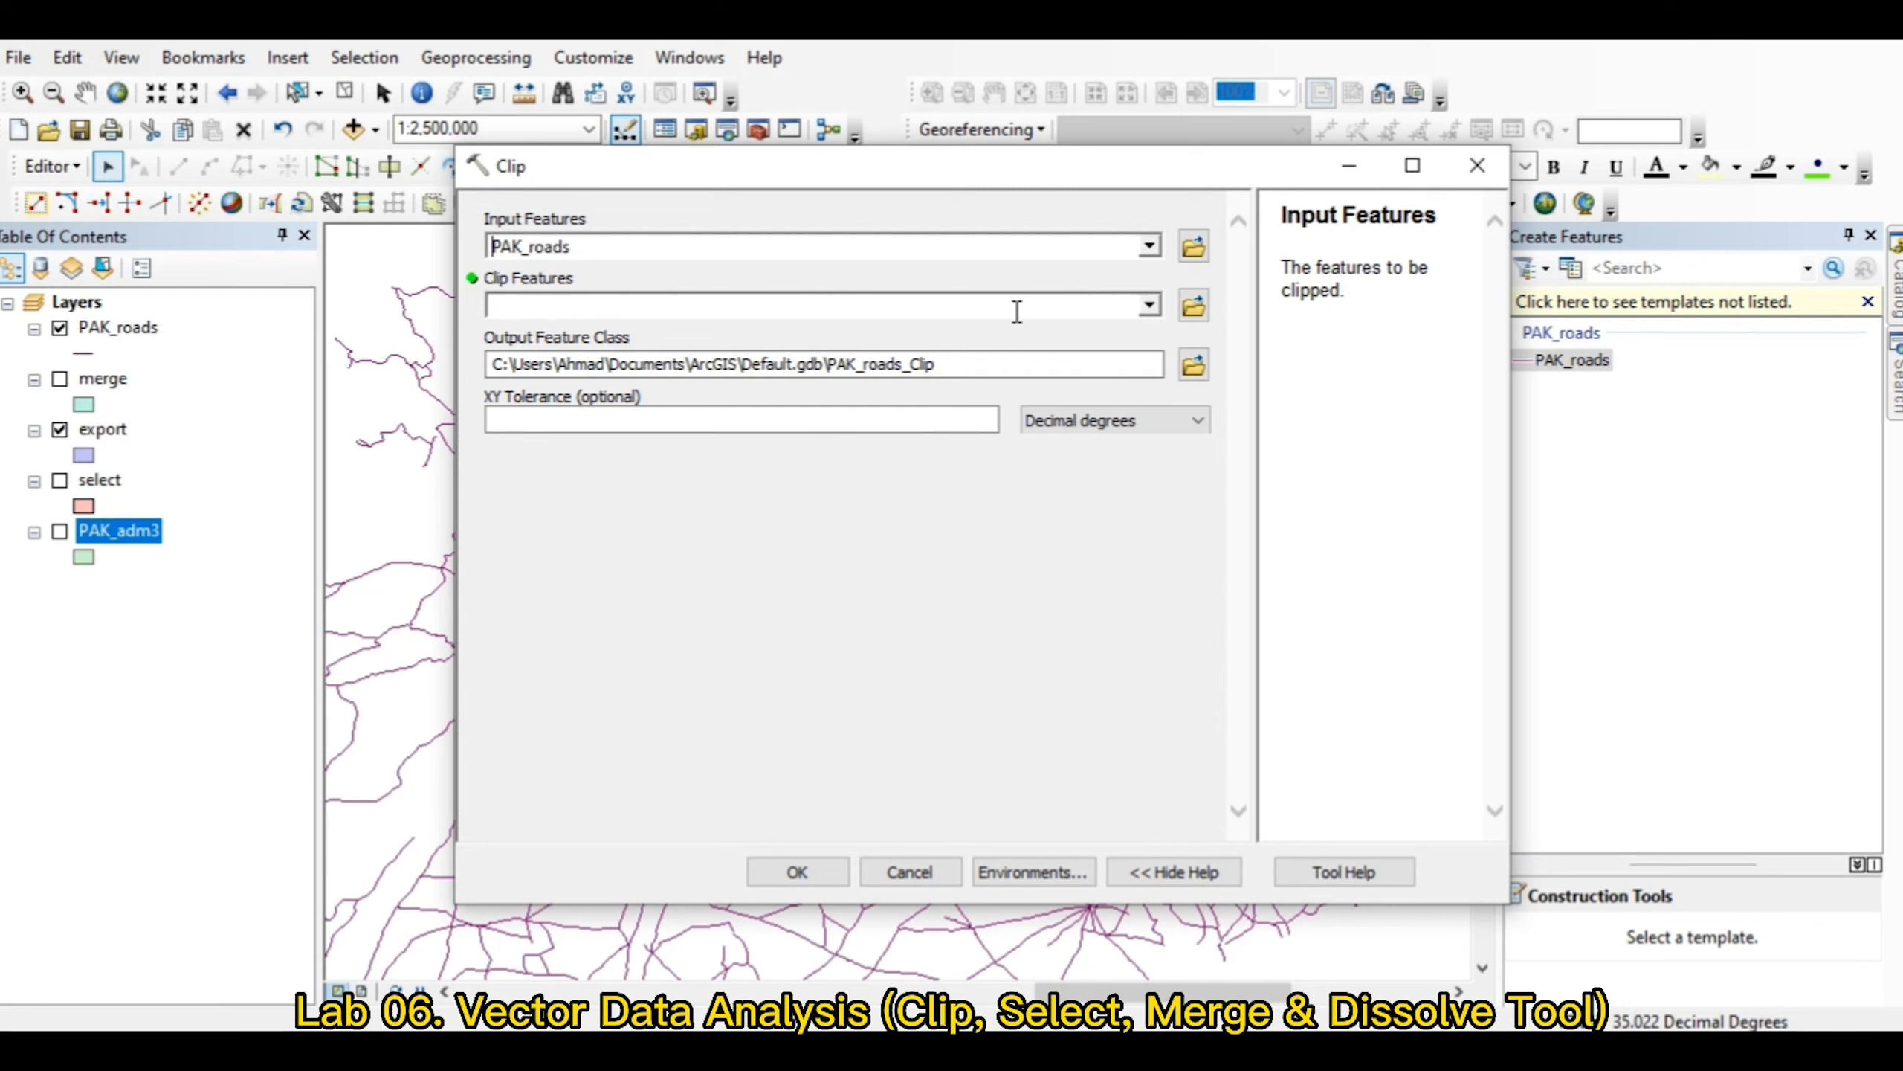
left_click(1149, 307)
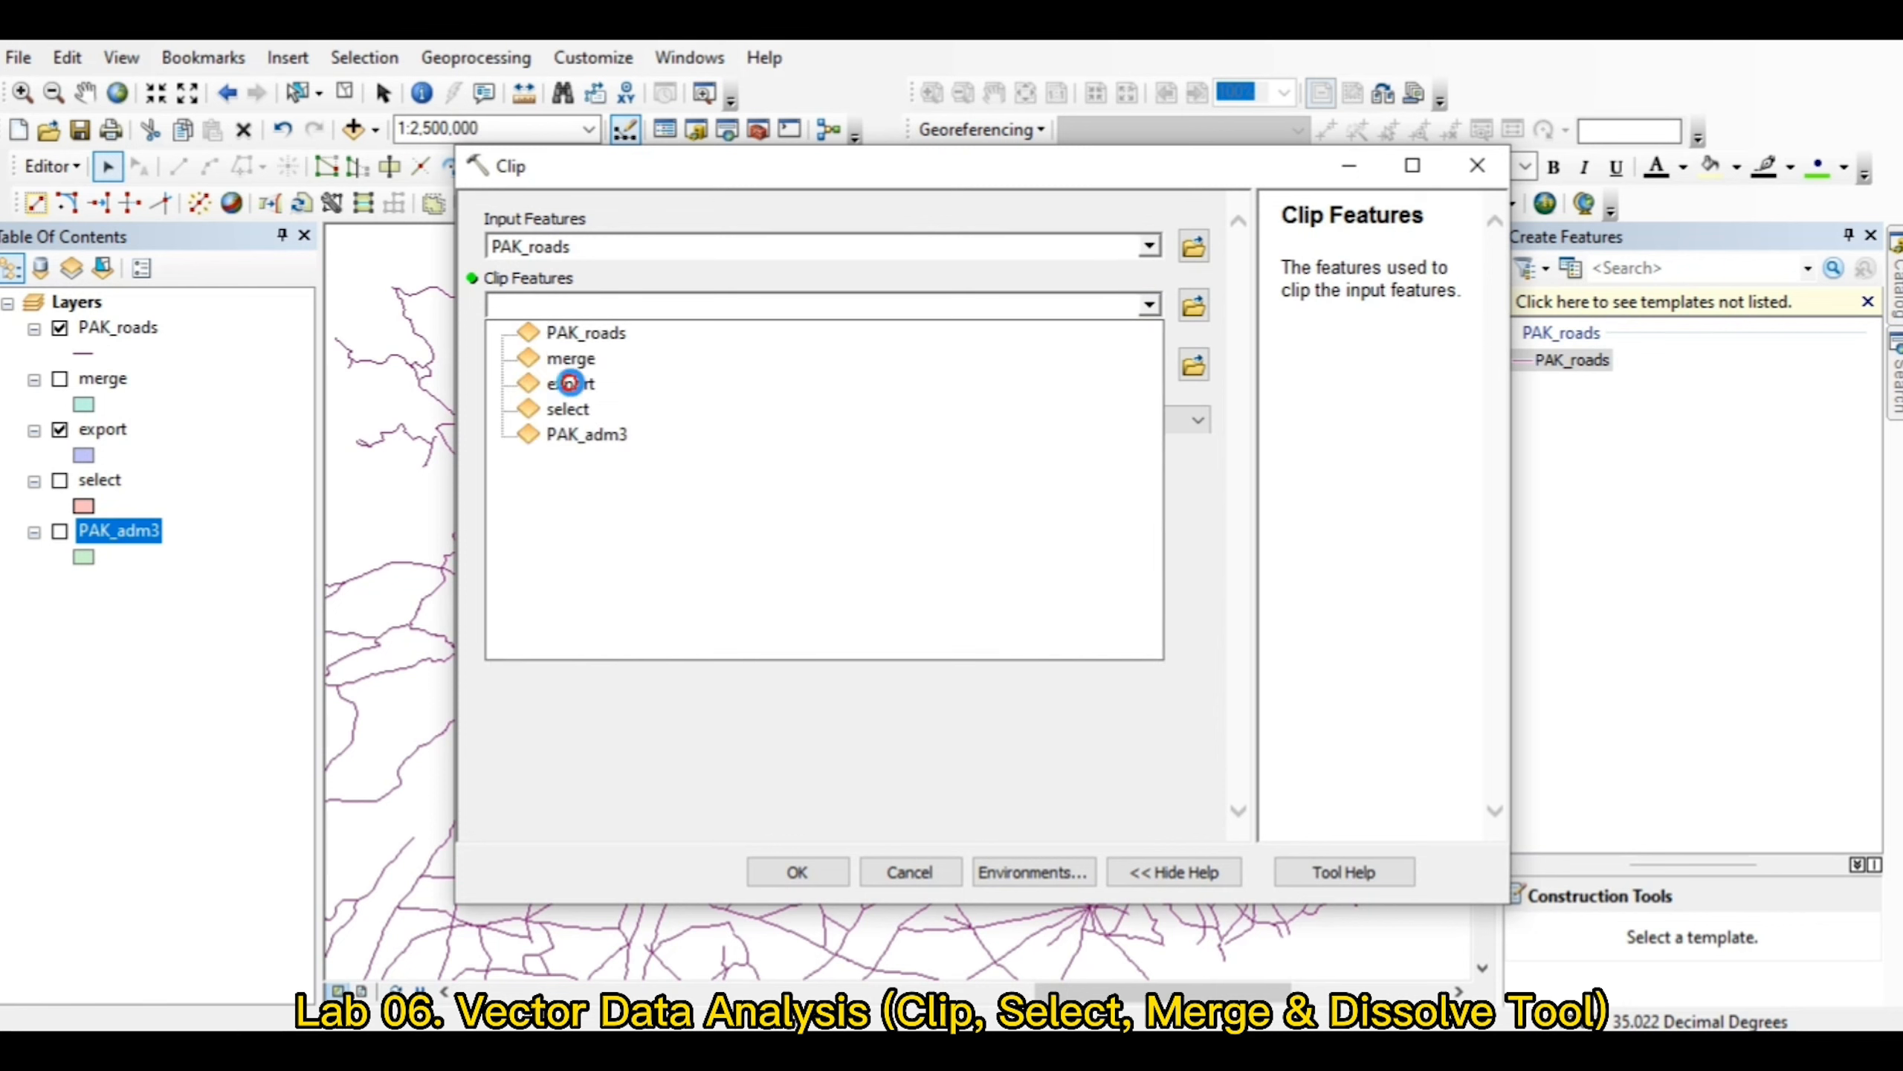
left_click(571, 383)
Step: Name the output feature class clip in the LAB 6 folder and run the Clip tool
left_click(1199, 368)
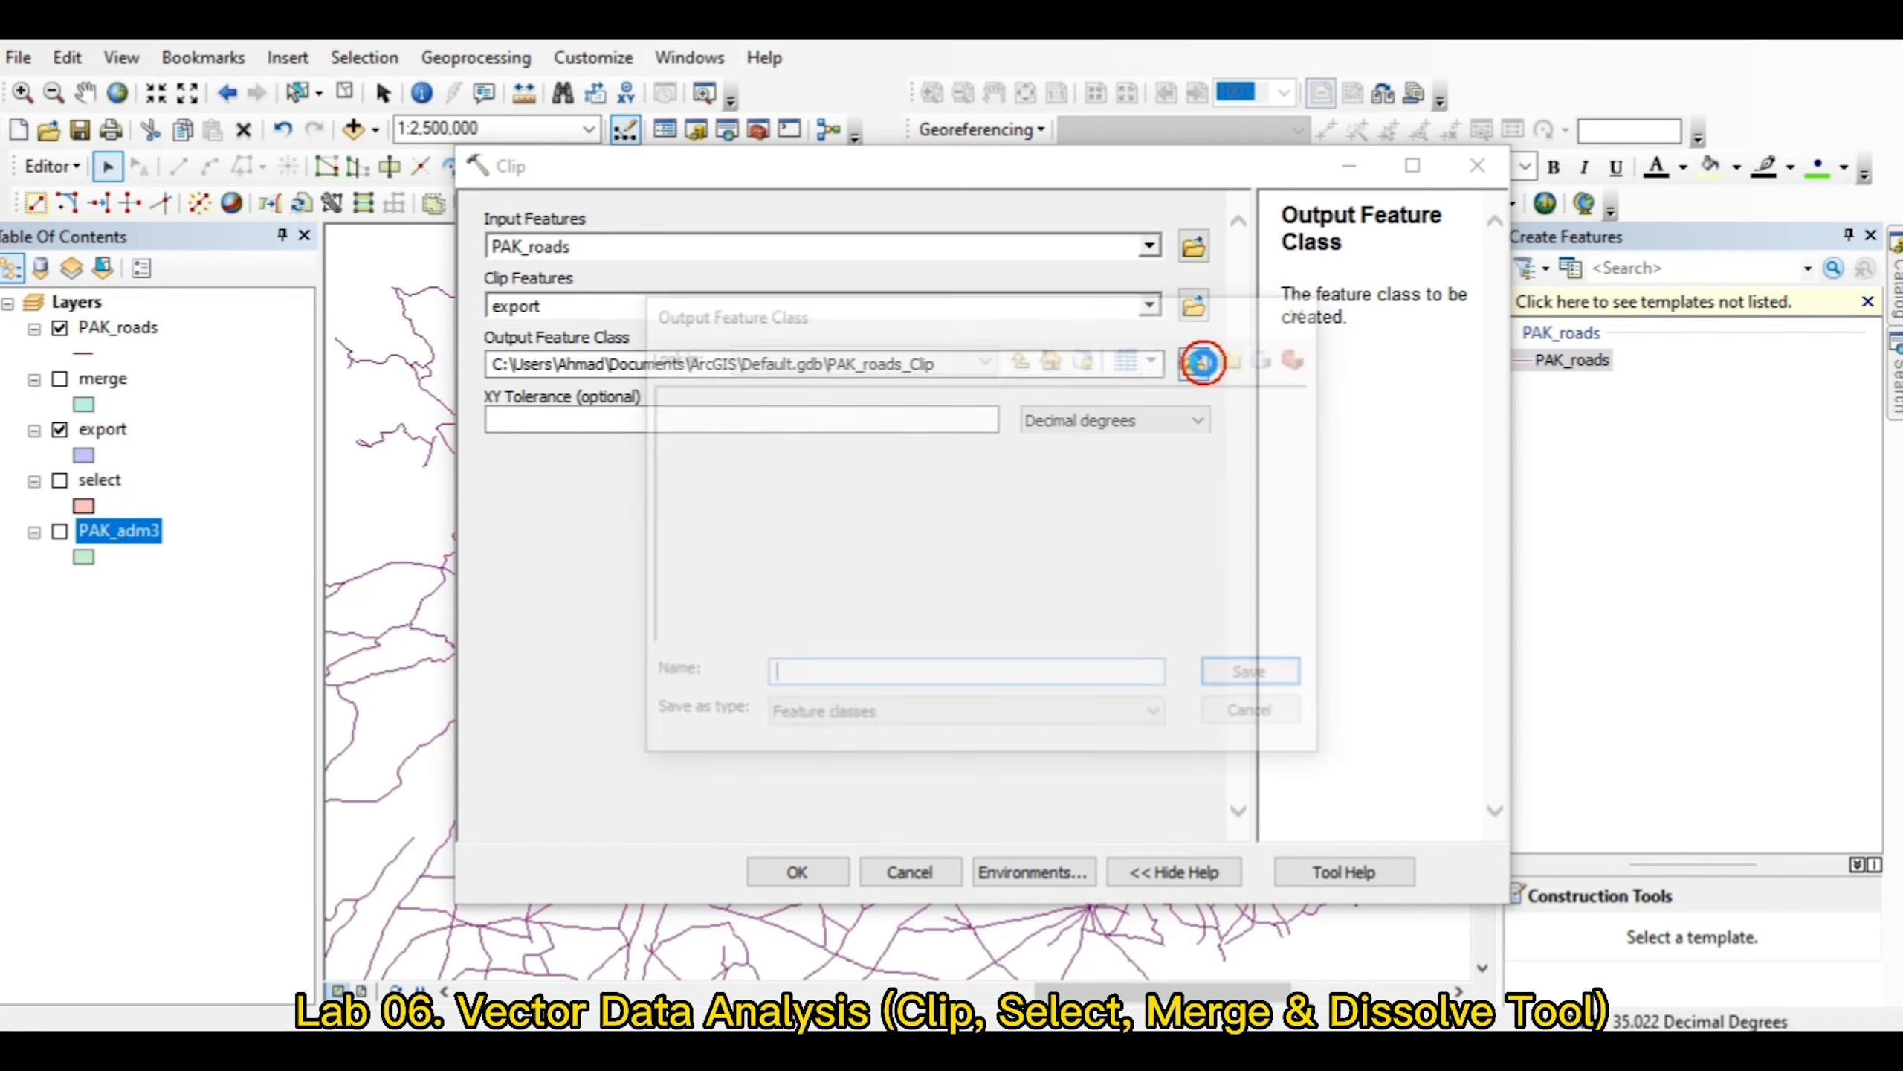
left_click(997, 677)
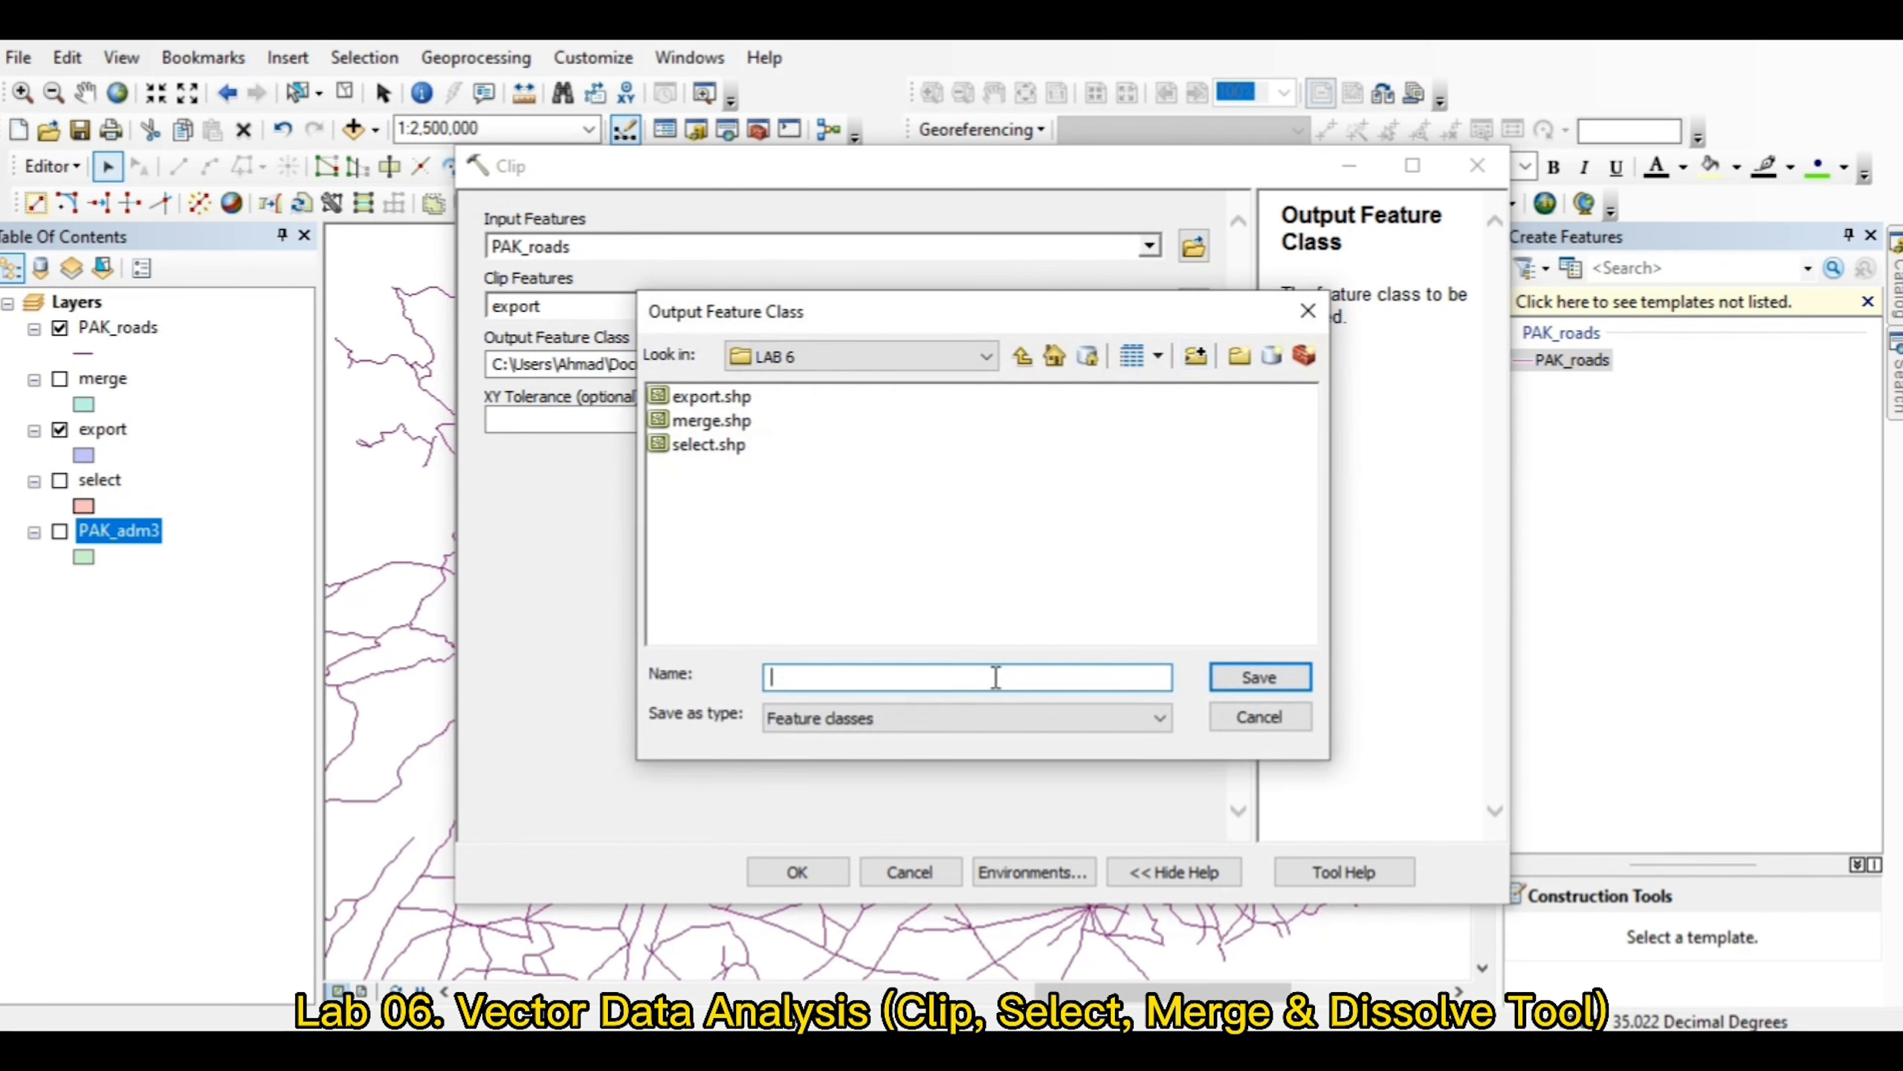
type("clip")
left_click(1250, 678)
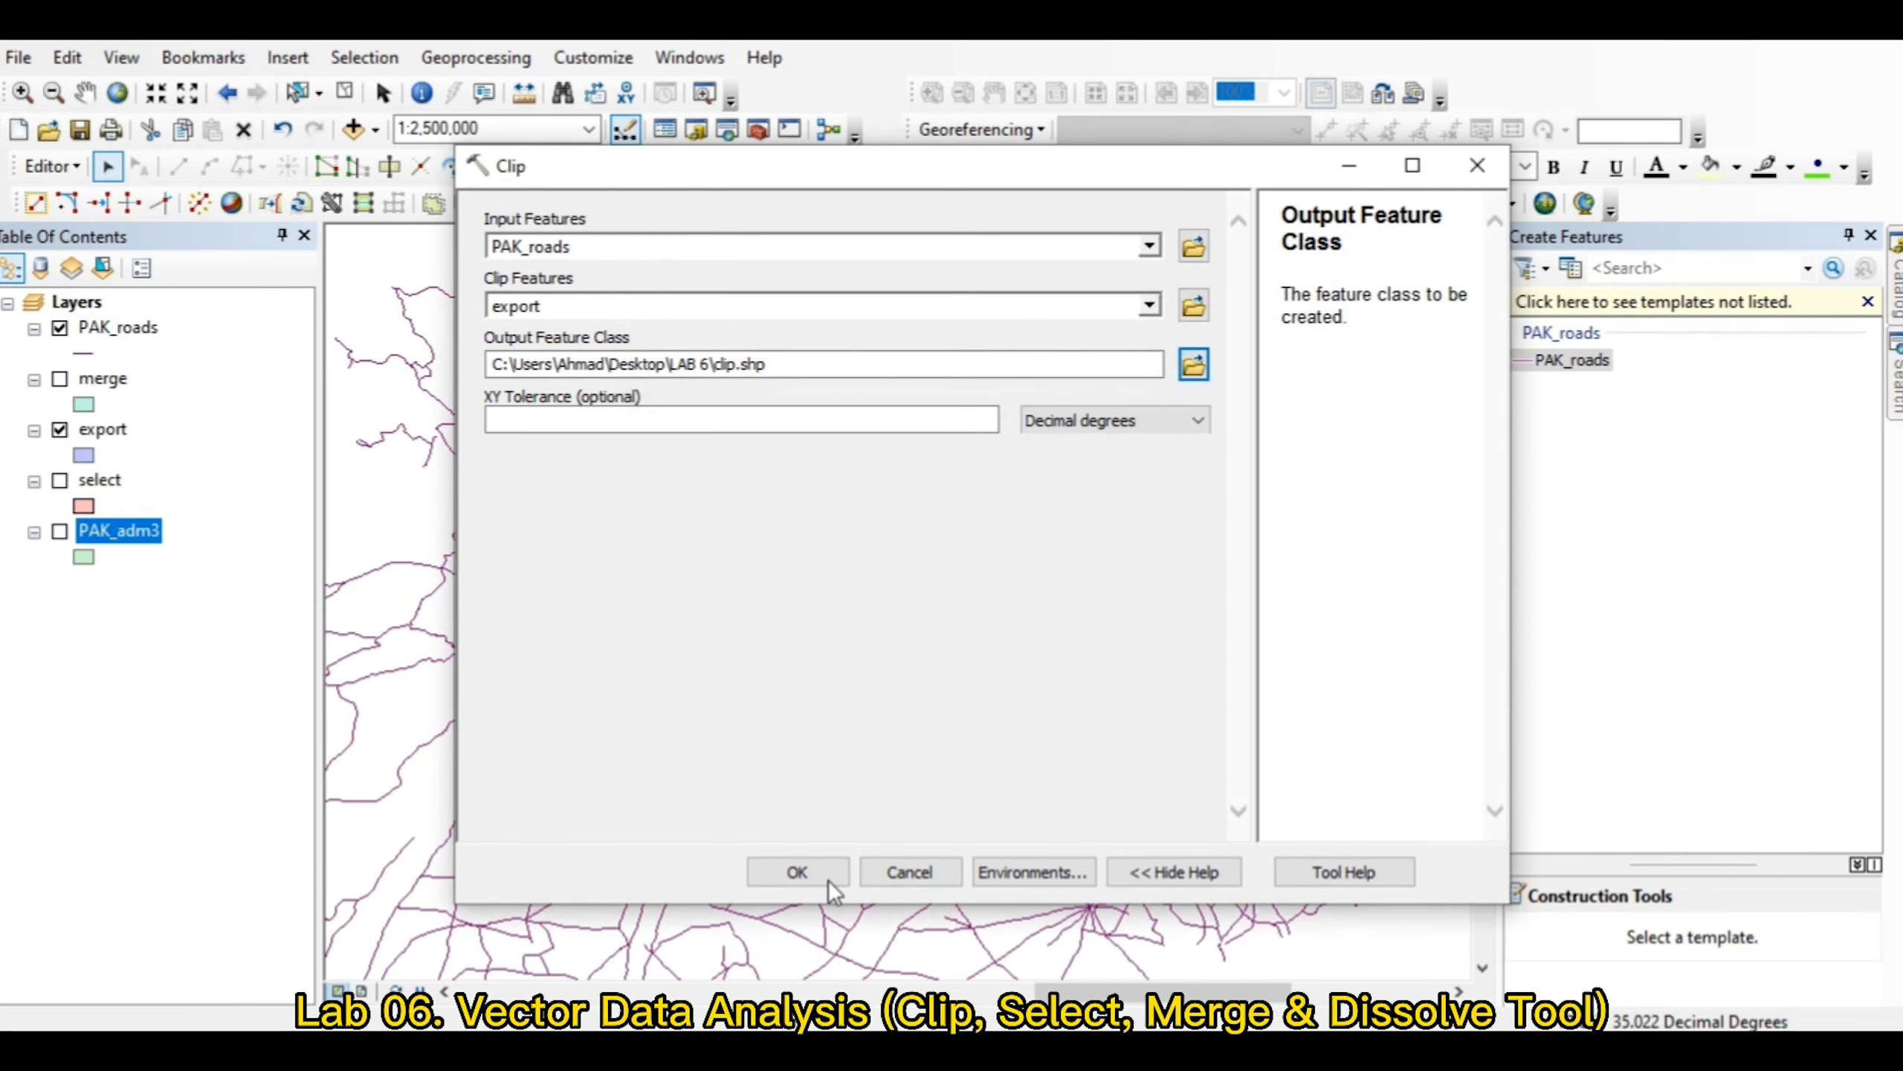
left_click(797, 872)
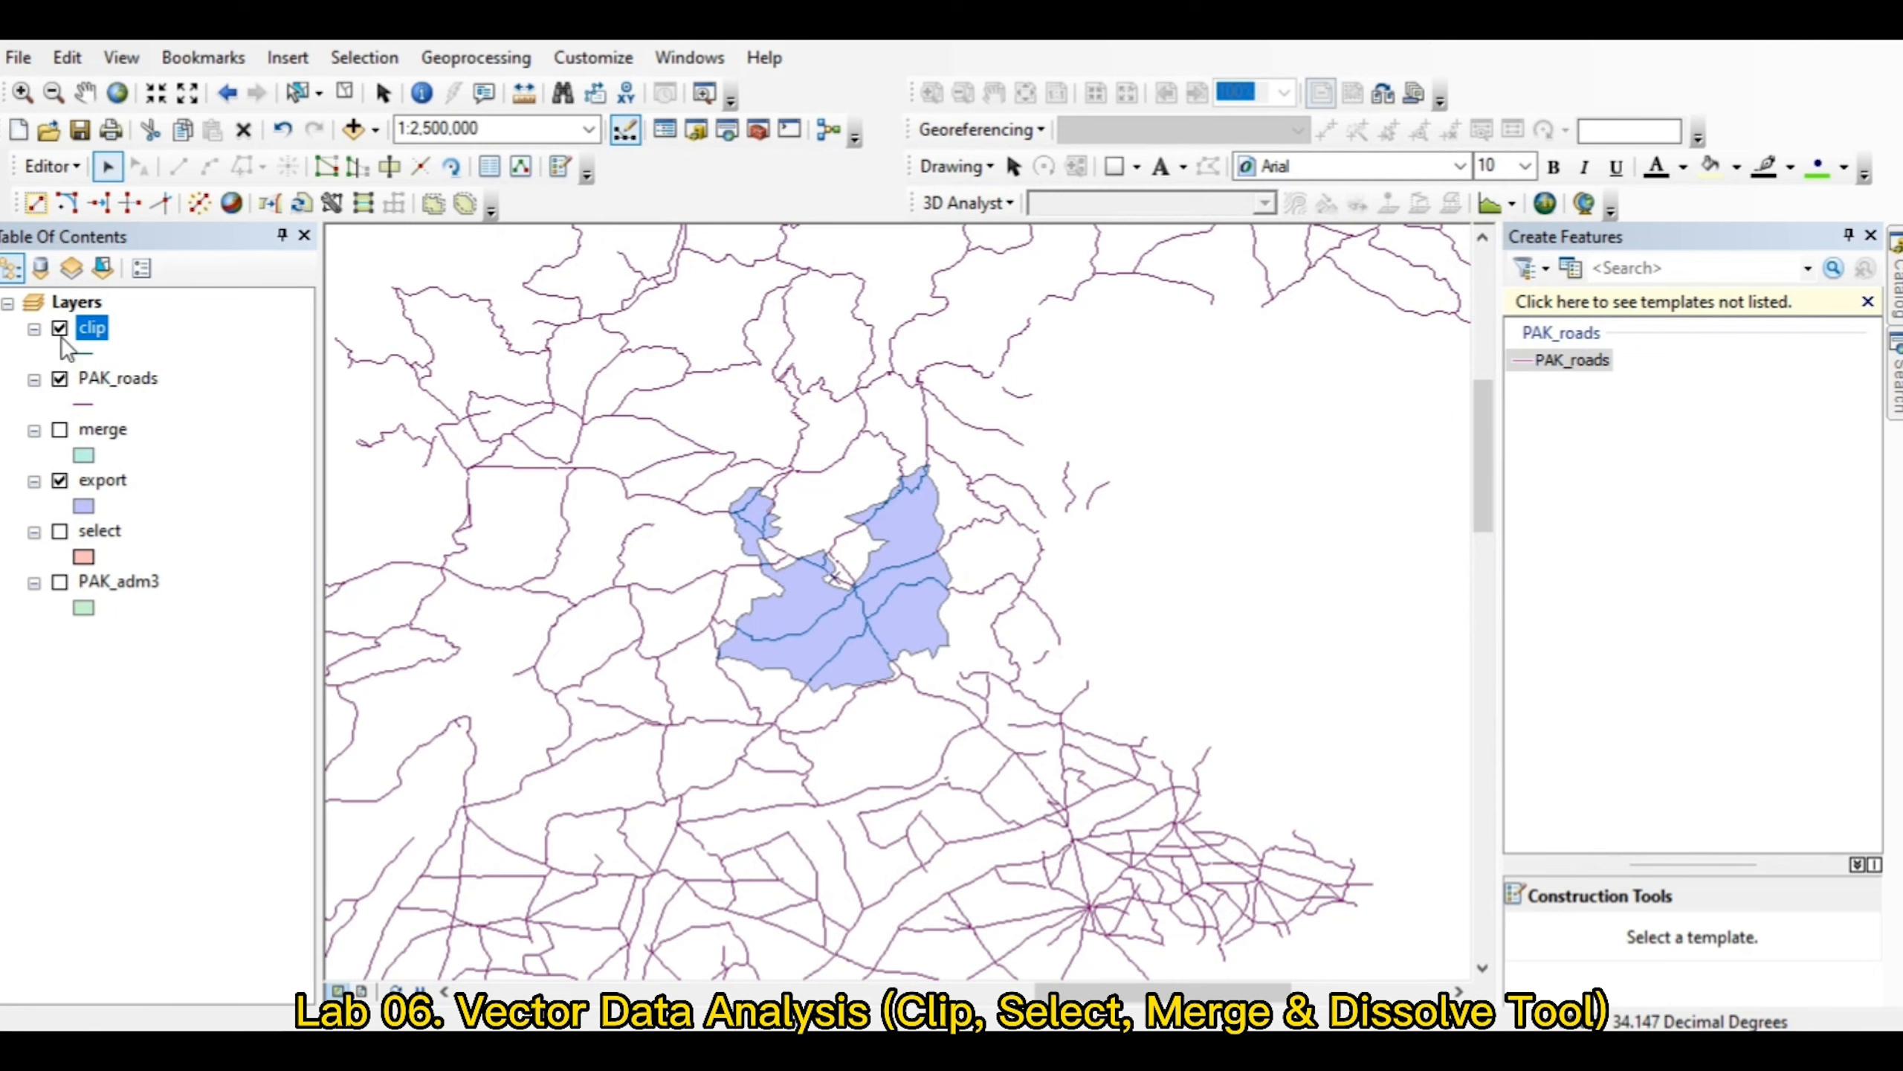
Step: Hide PAK_roads and export, comparing the clipped roads with the export districts so that only the clip layer stays displayed
left_click(60, 378)
left_click(61, 479)
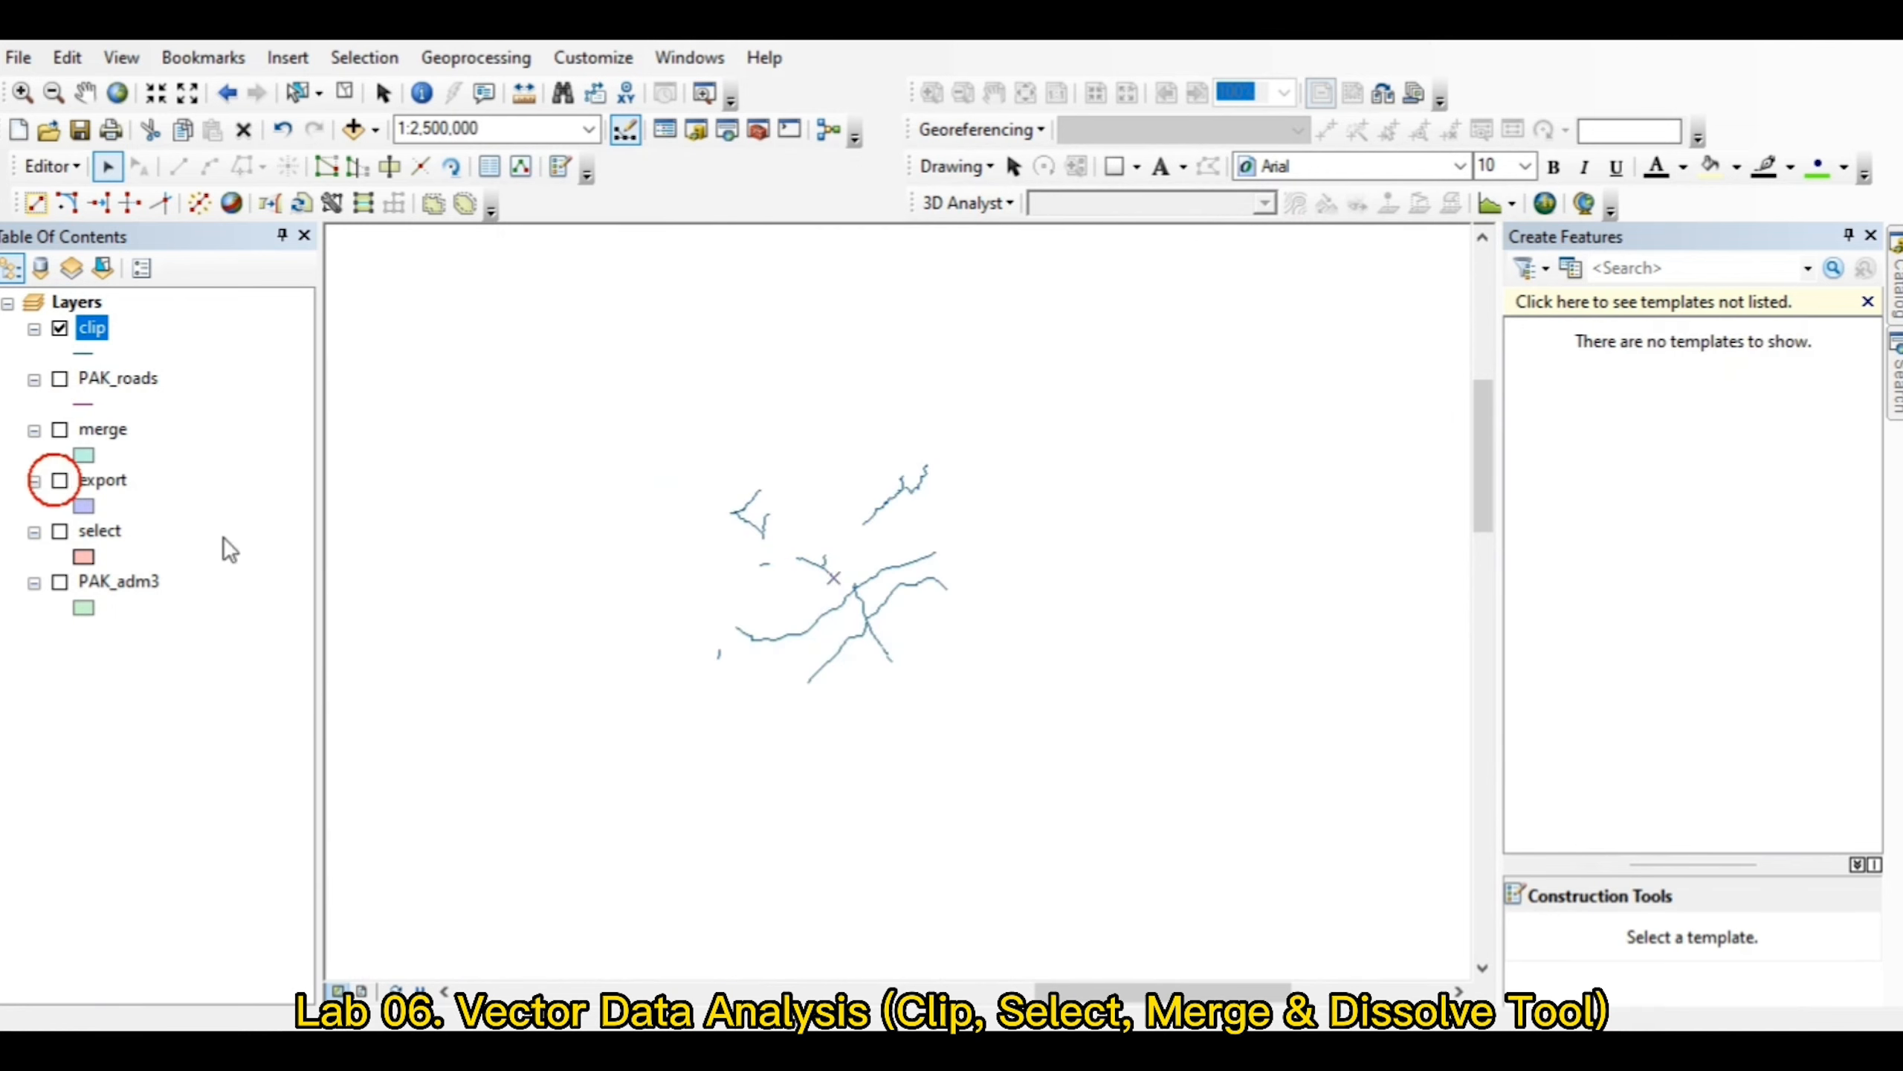
left_click(60, 480)
scroll(921, 574, "up", 4)
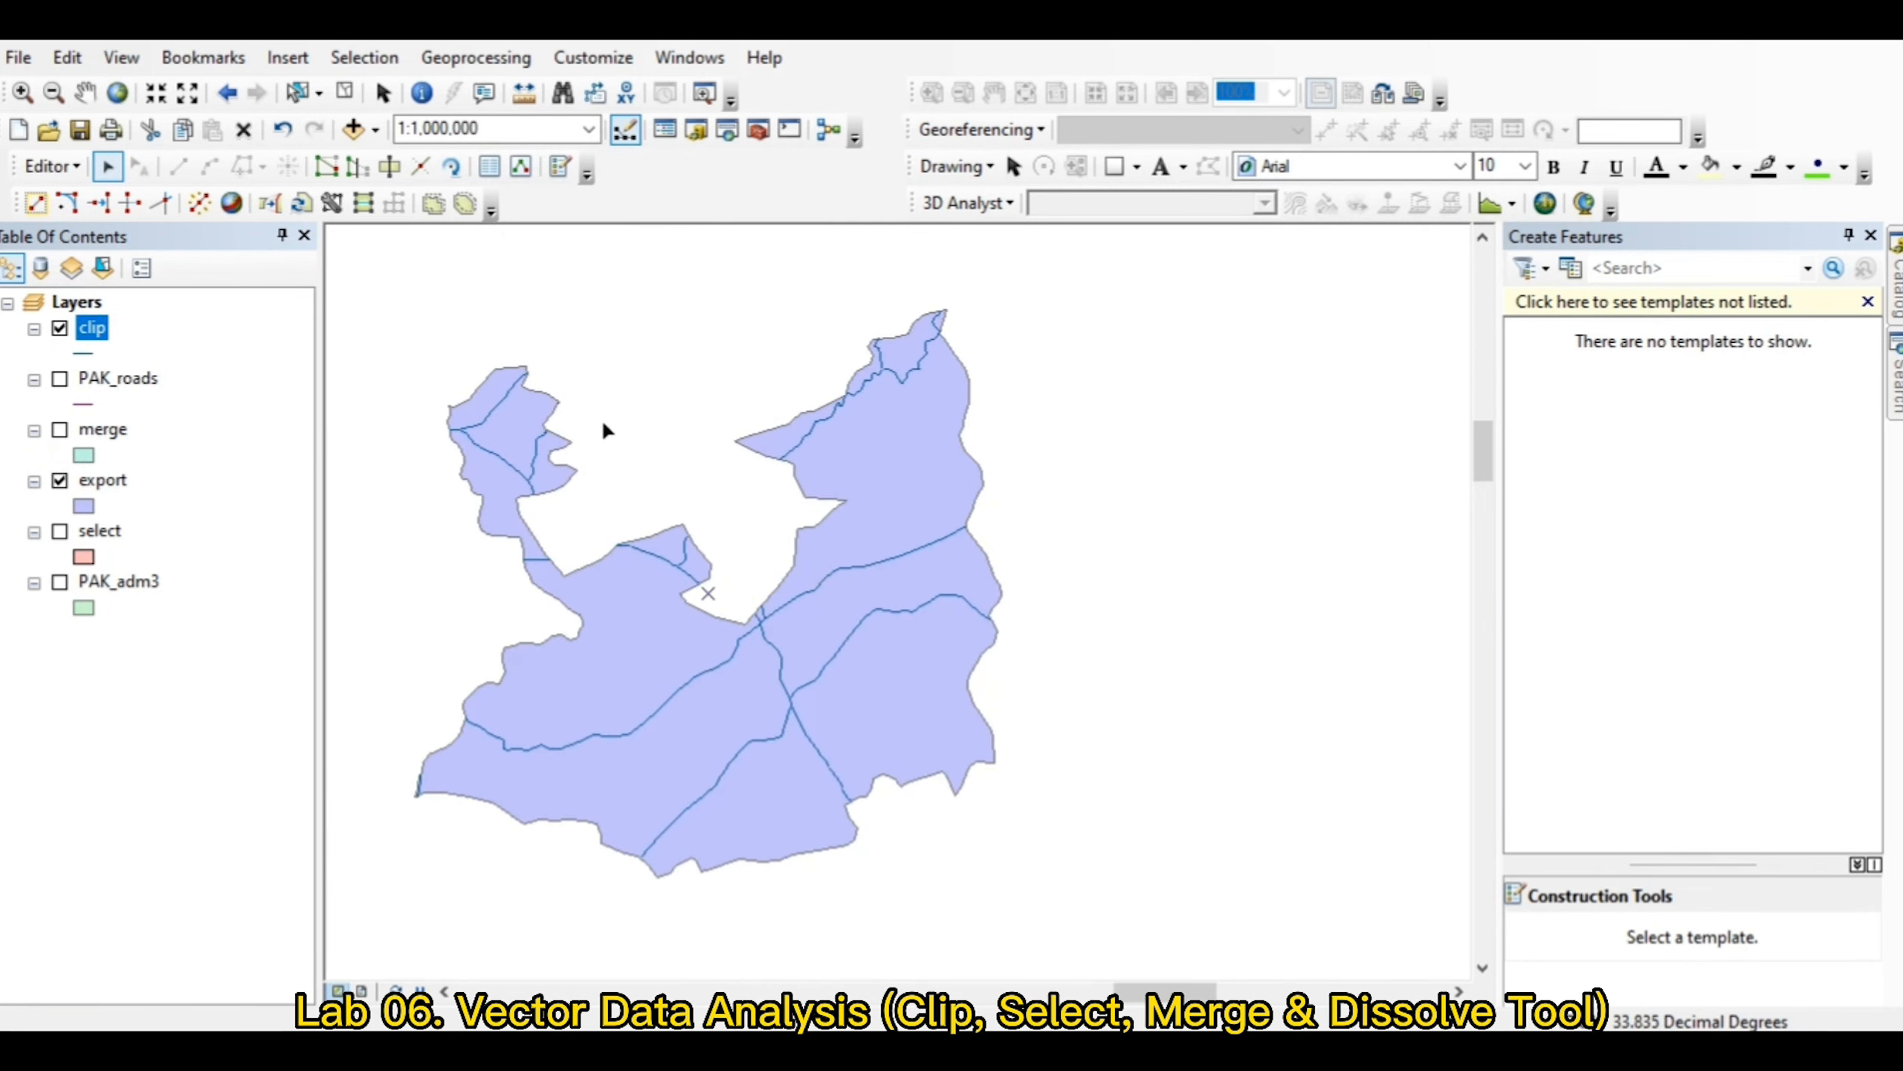
left_click(63, 473)
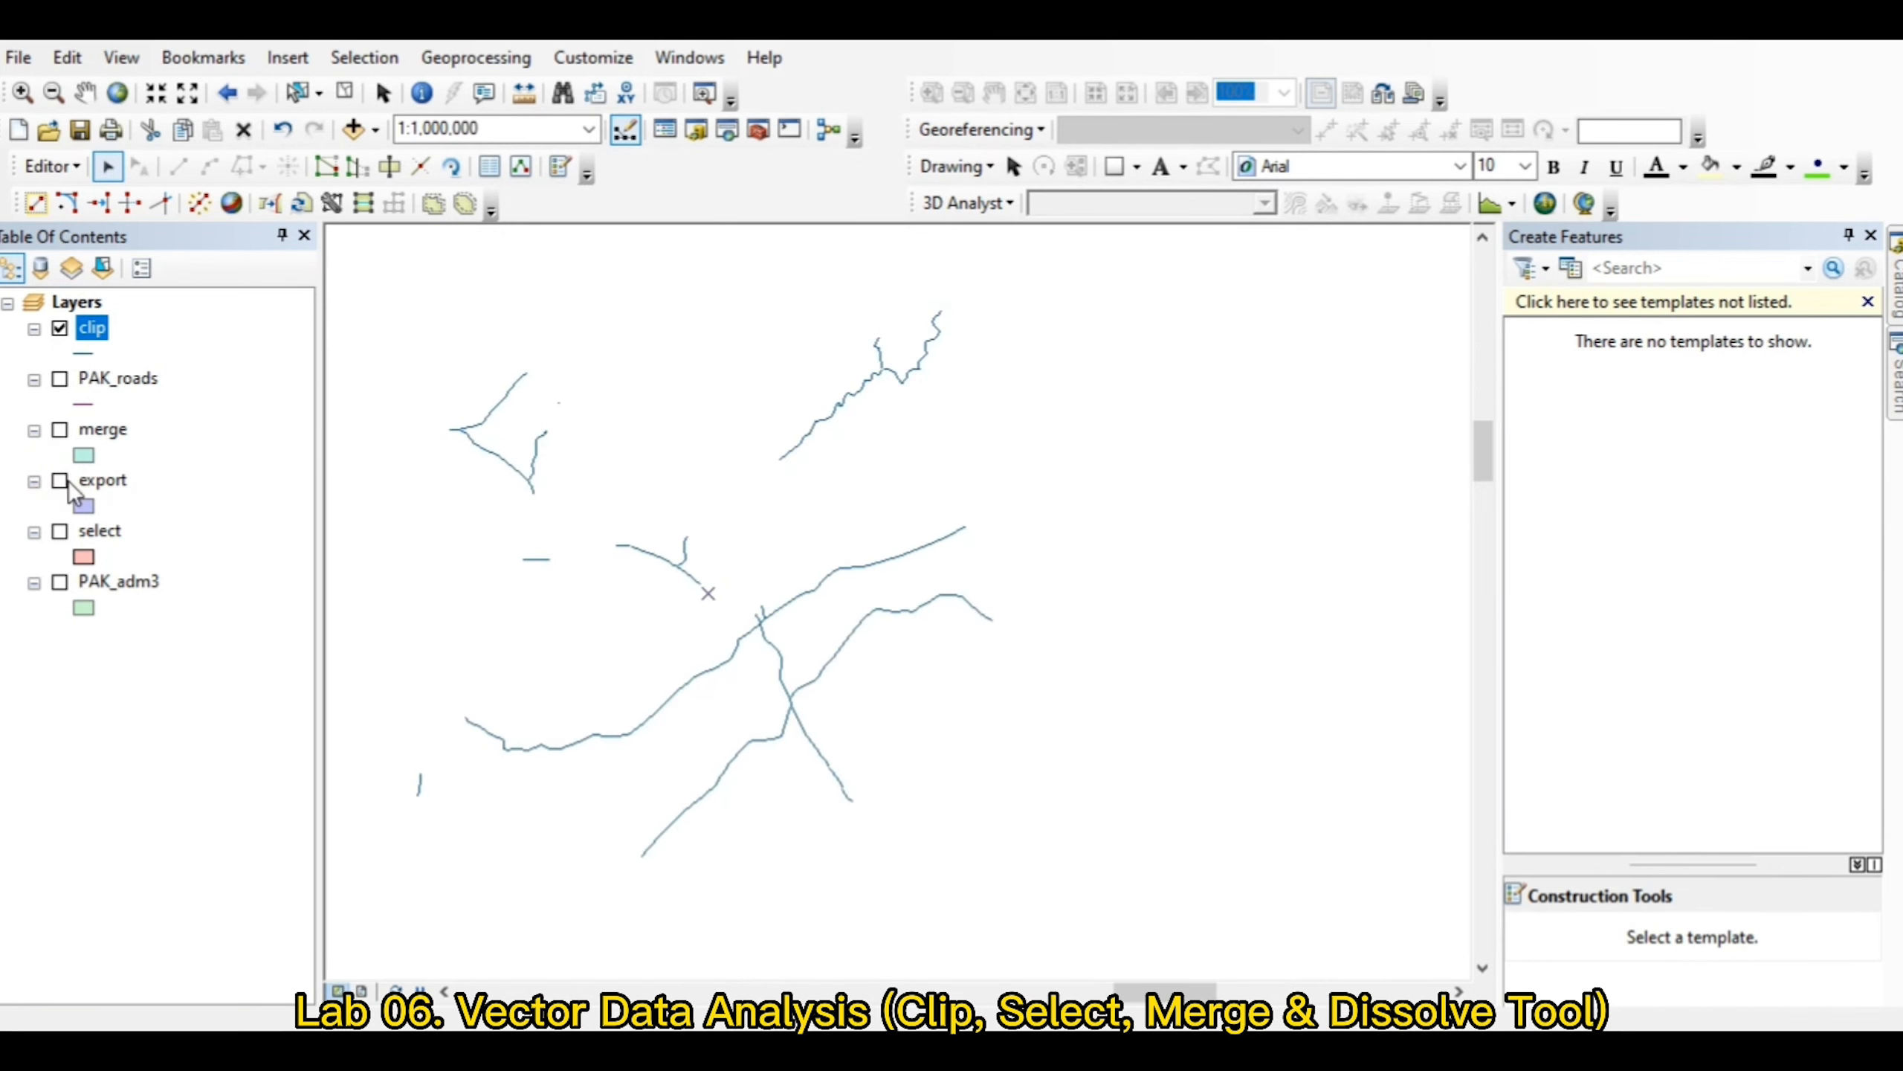
left_click(60, 329)
left_click(60, 330)
scroll(824, 577, "down", 2)
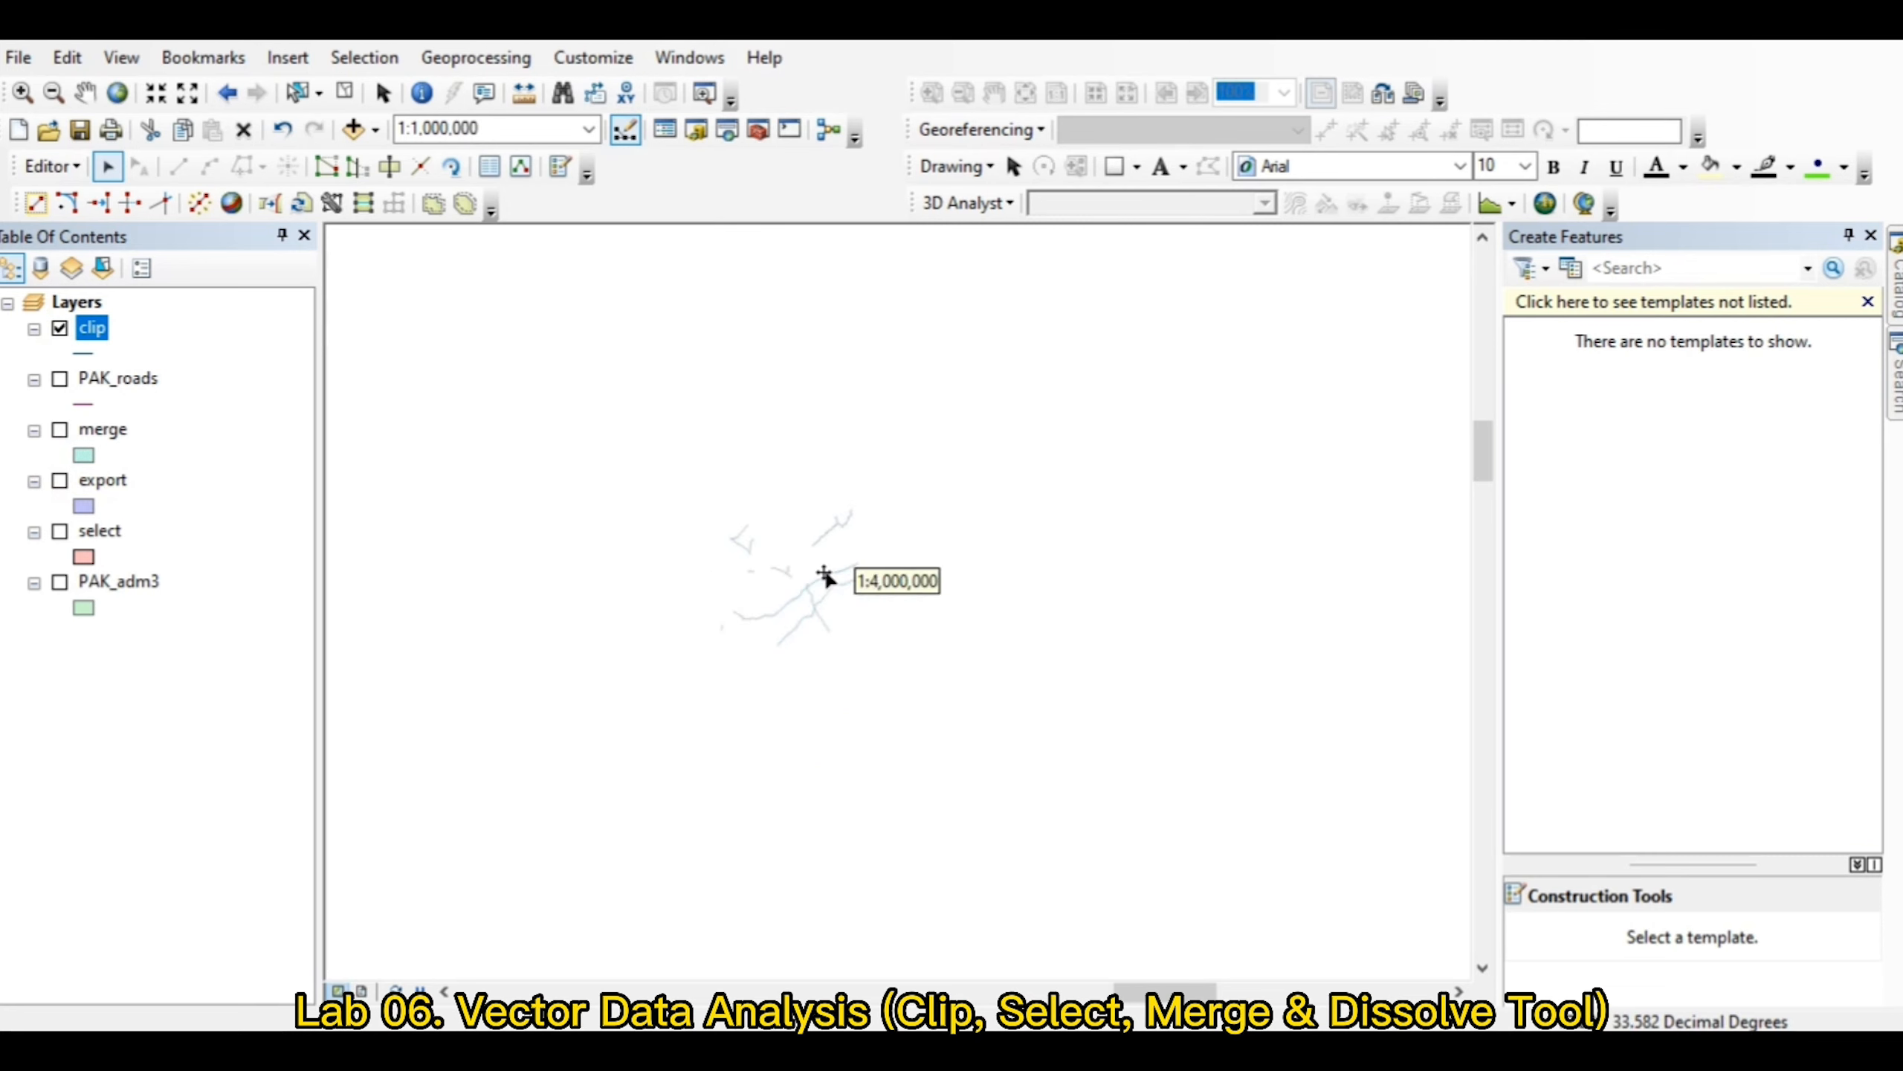
scroll(833, 577, "down", 1)
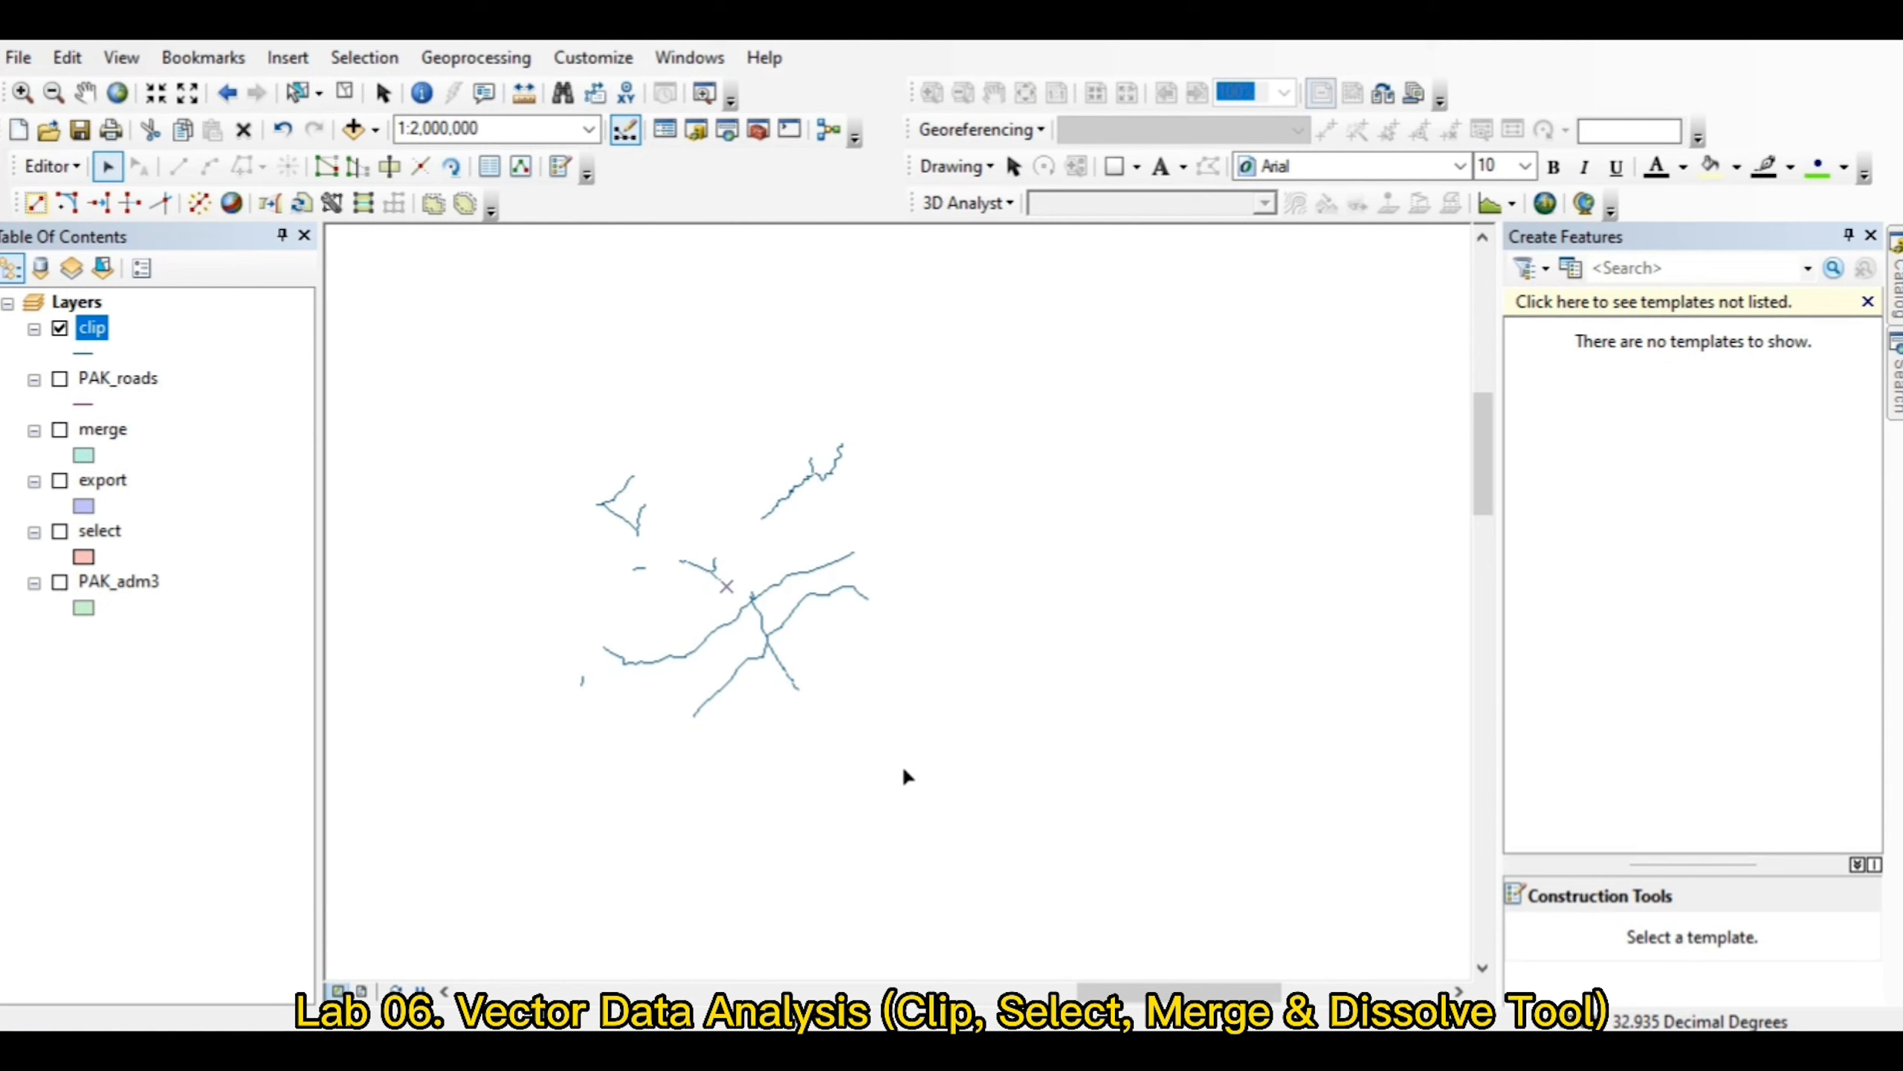
Step: Display only PAK_adm3 in place of the clip layer, review its attribute table's name columns, and close the table
left_click(60, 328)
left_click(60, 581)
right_click(119, 581)
left_click(210, 85)
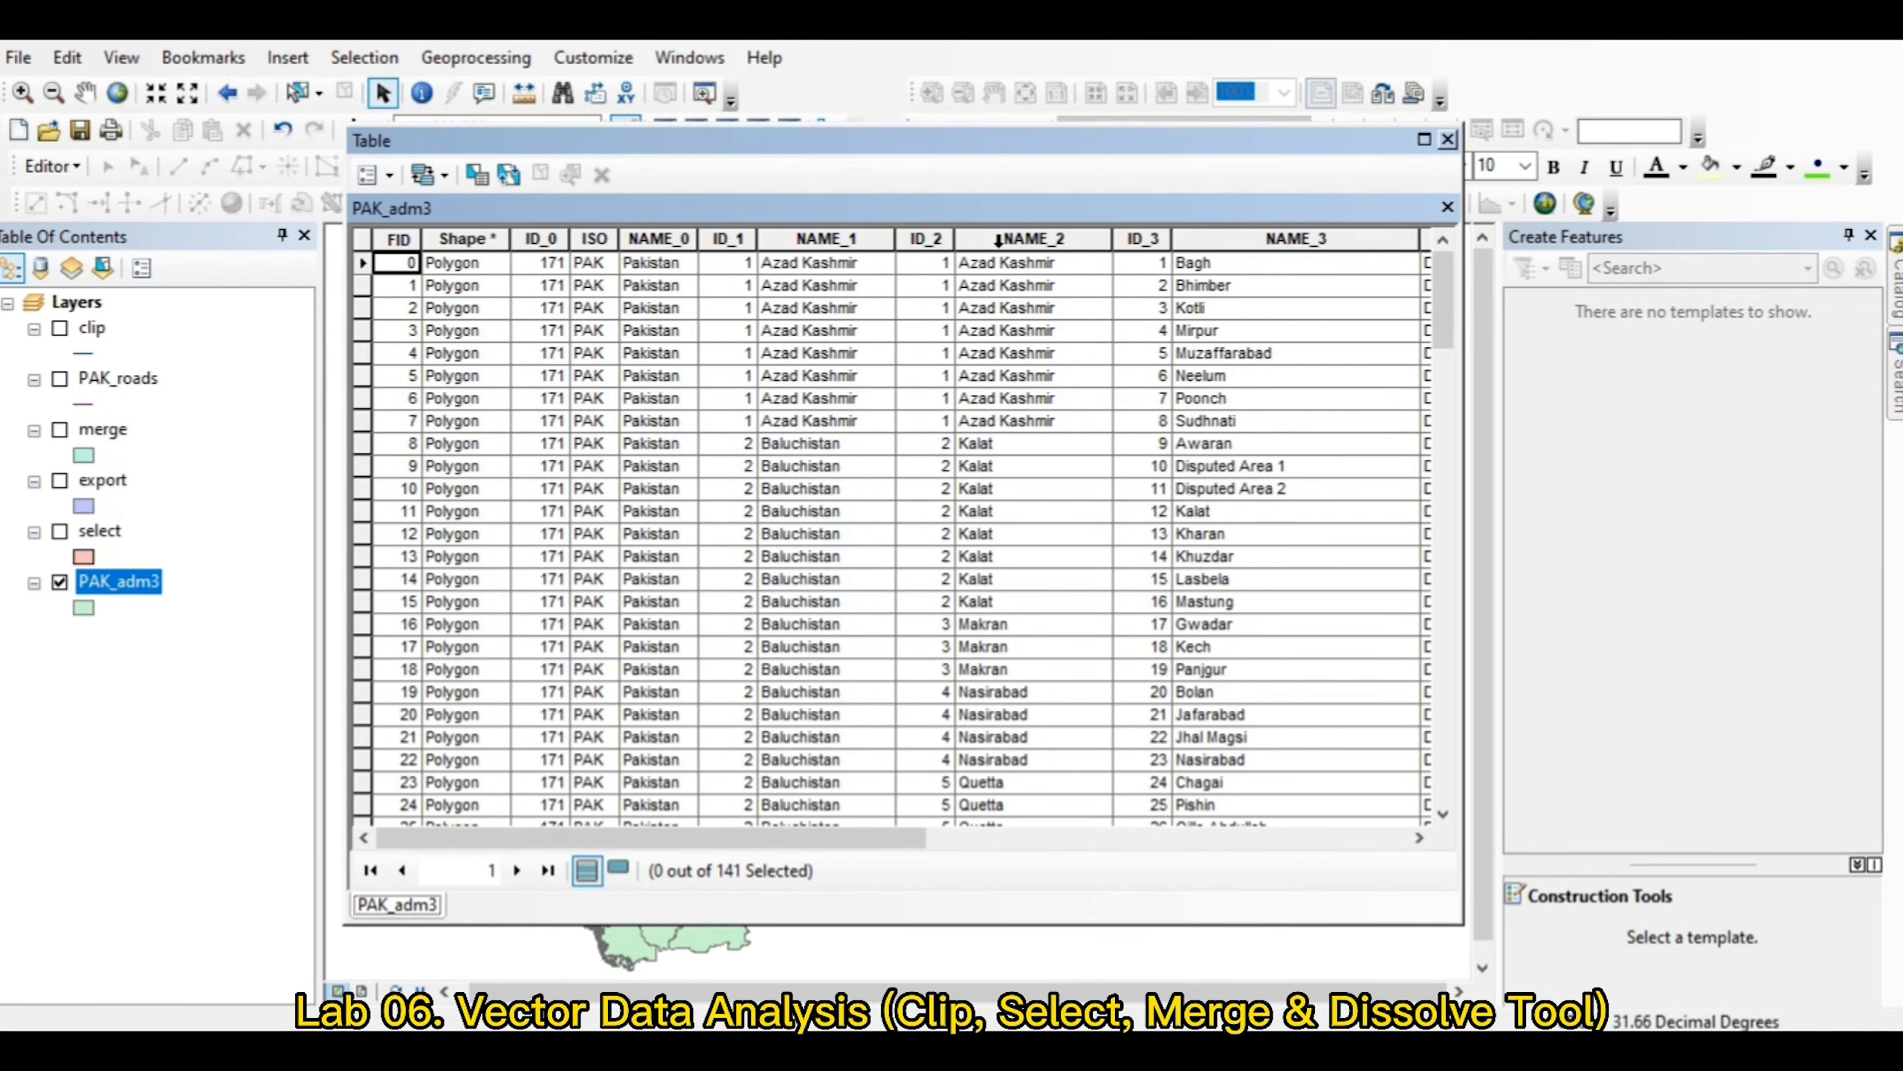
left_click_drag(810, 837, 1015, 837)
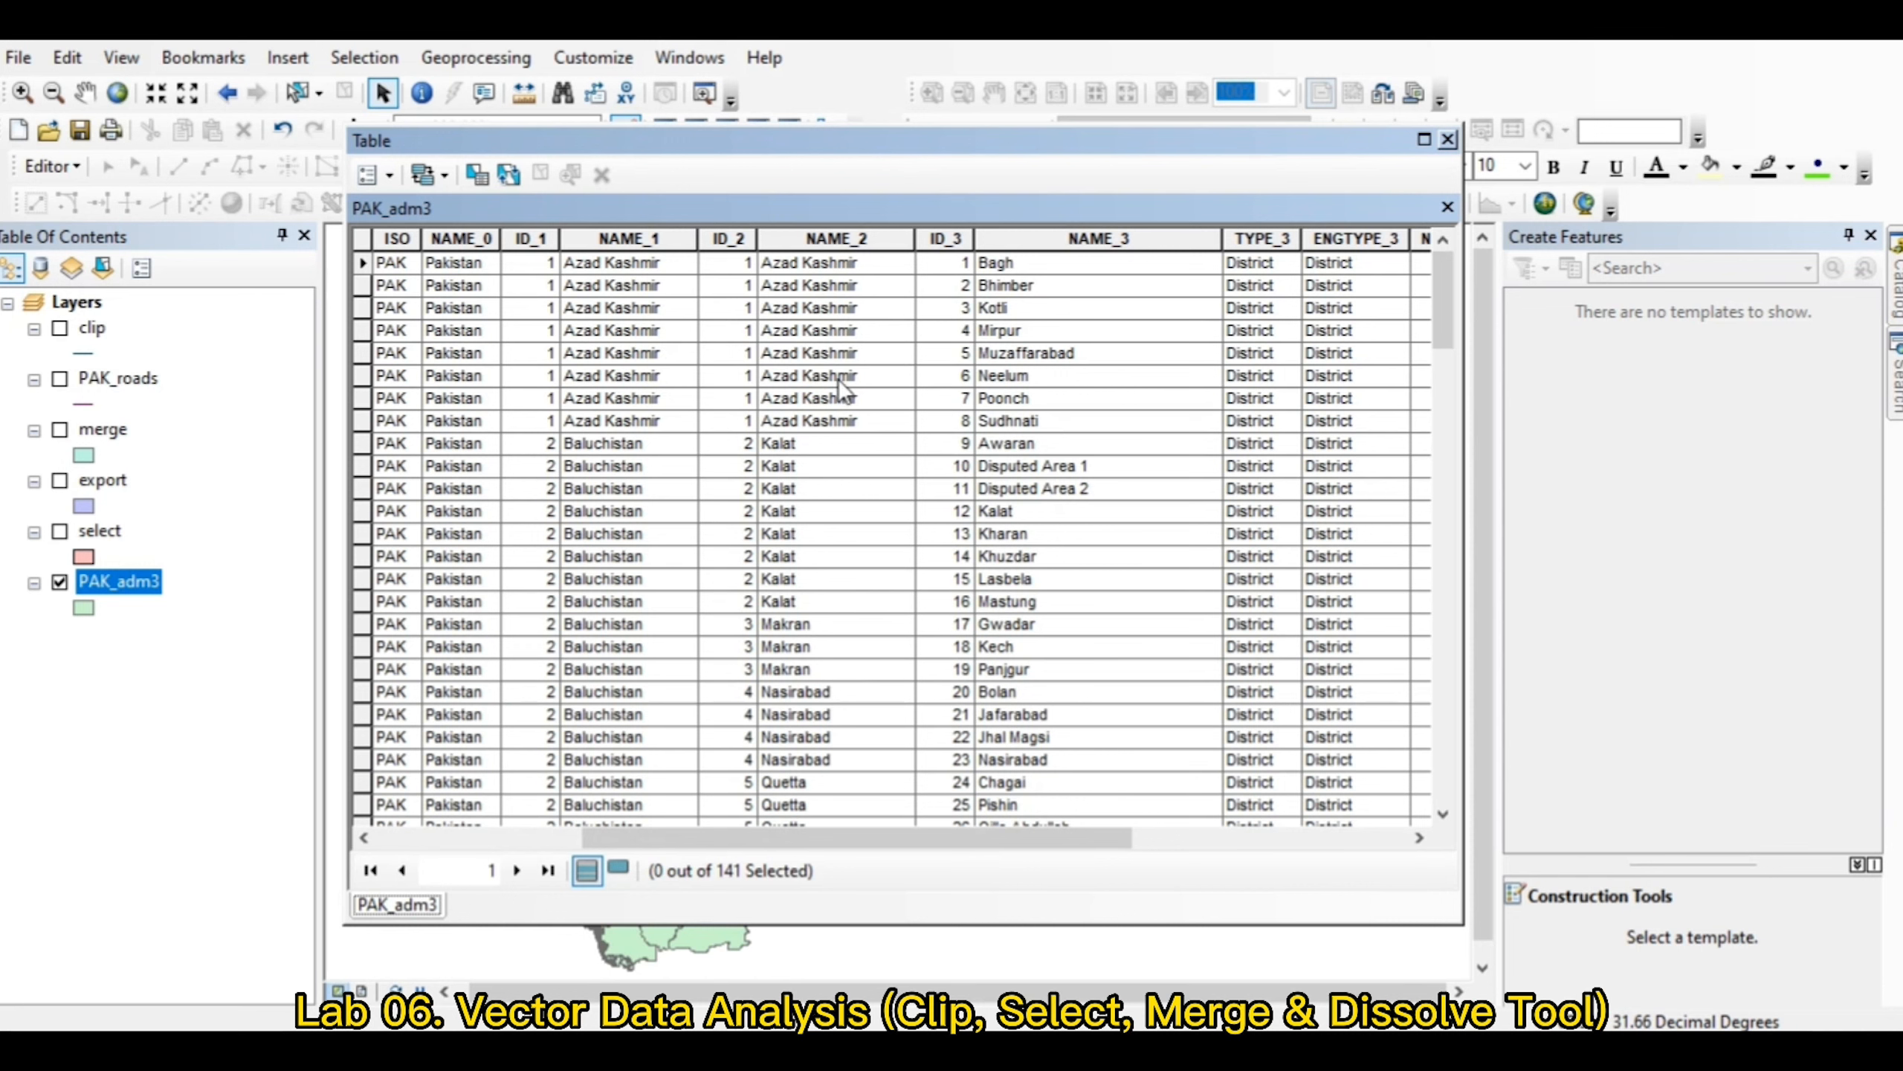
left_click(1448, 140)
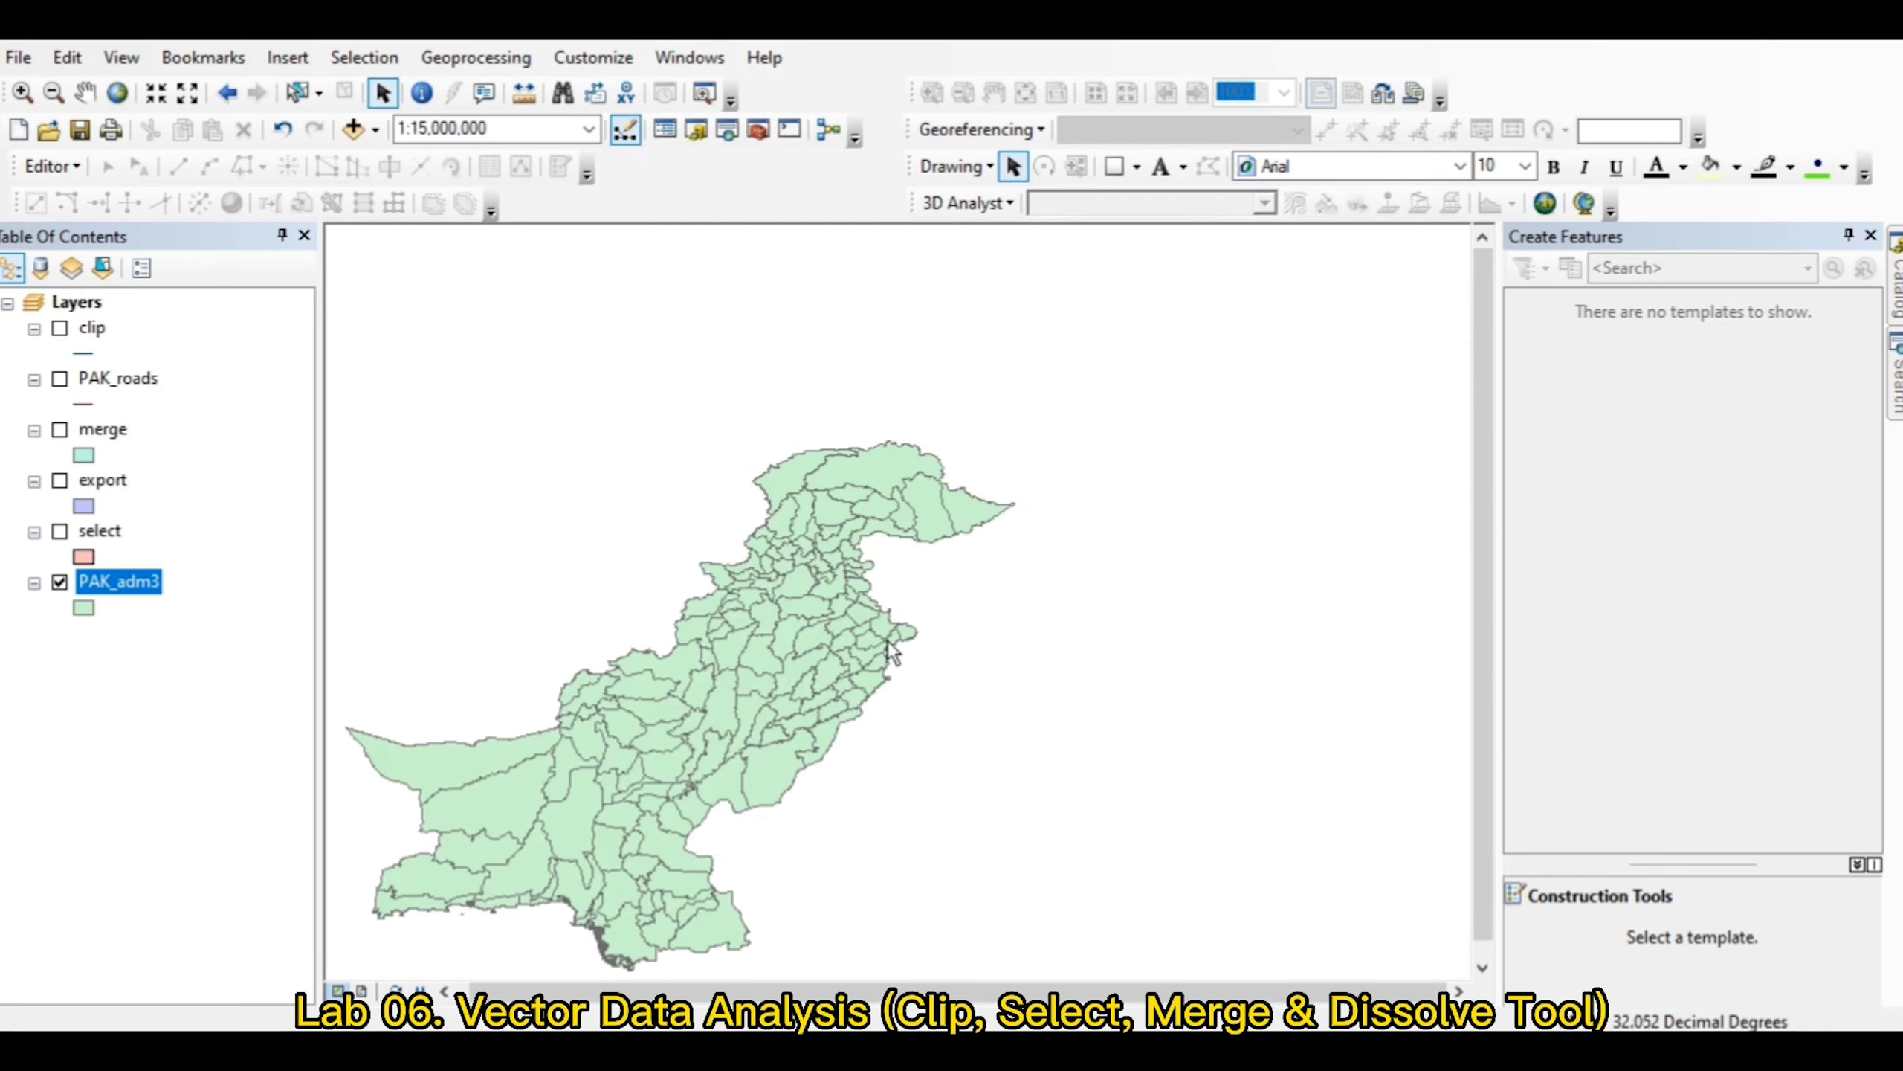
Step: Reopen the attribute table of PAK_adm3 and highlight the NAME_1 column to examine the province names
scroll(812, 602, "up", 2)
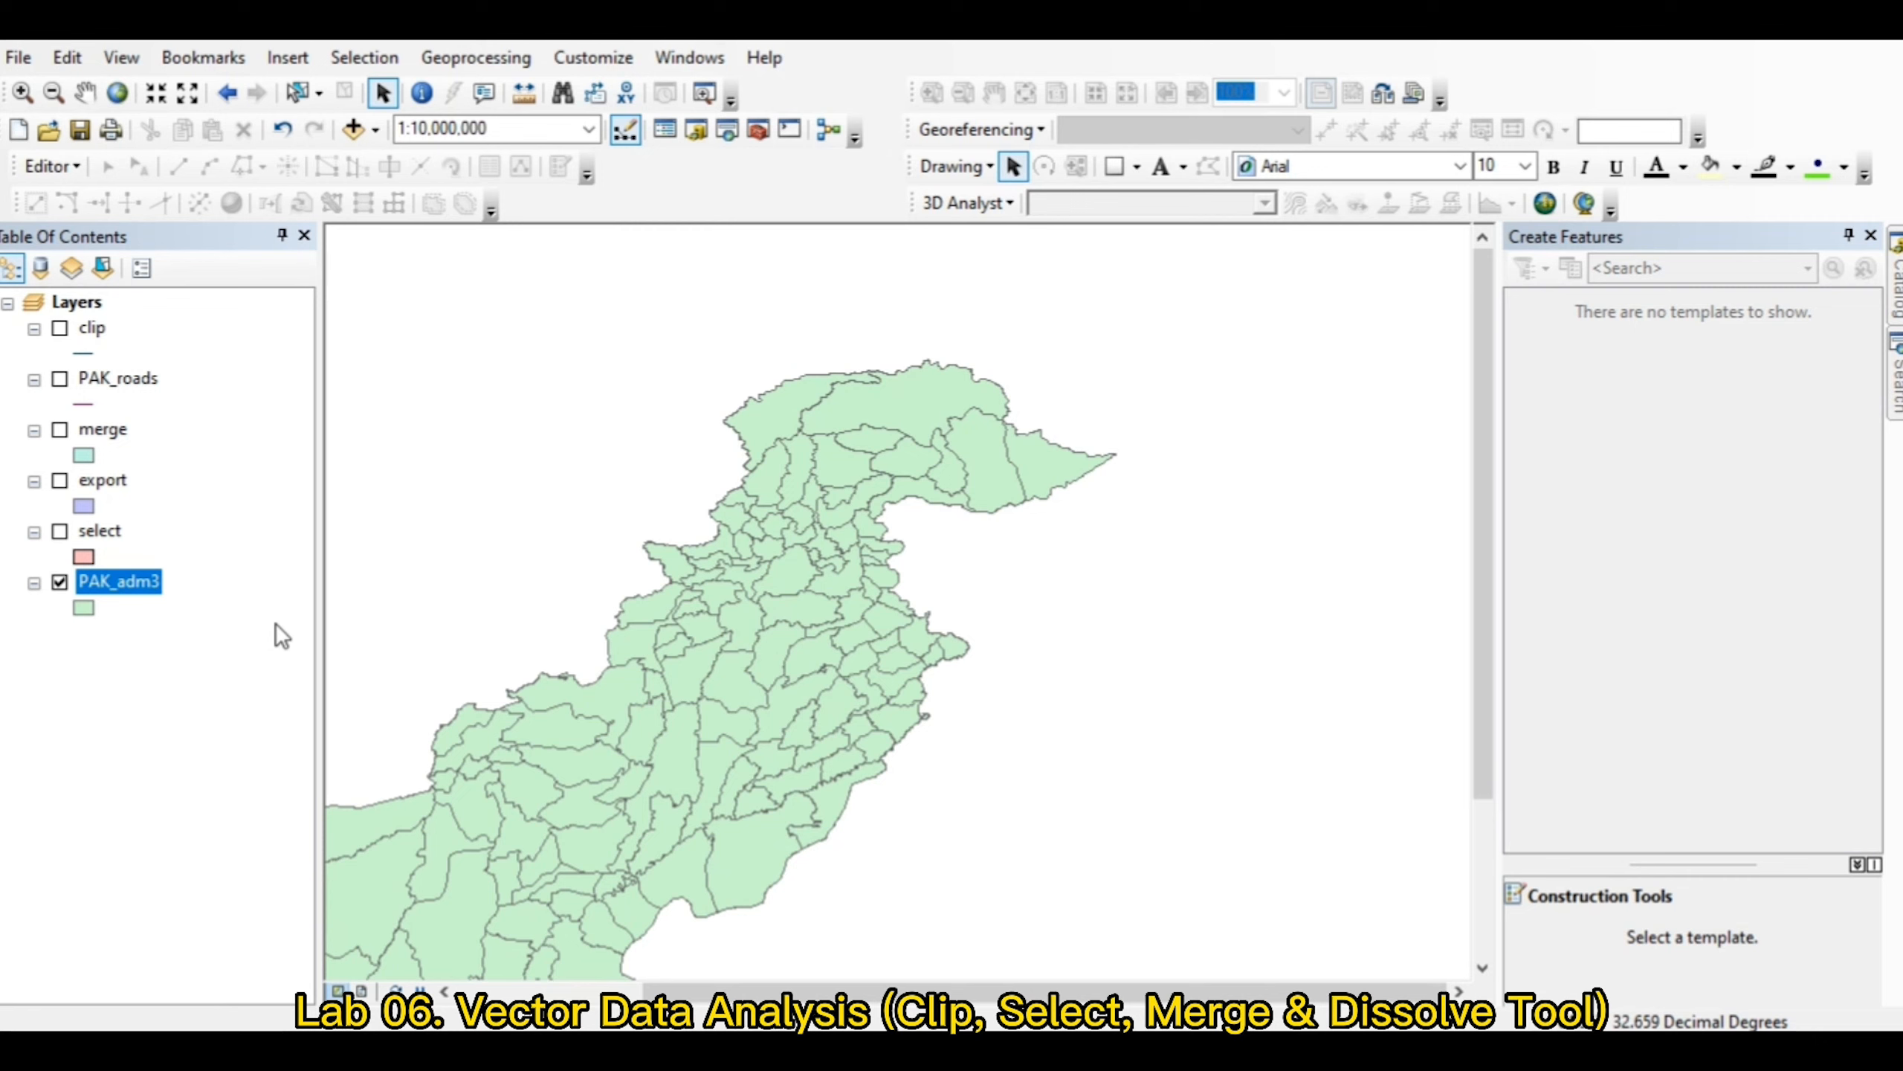
right_click(119, 592)
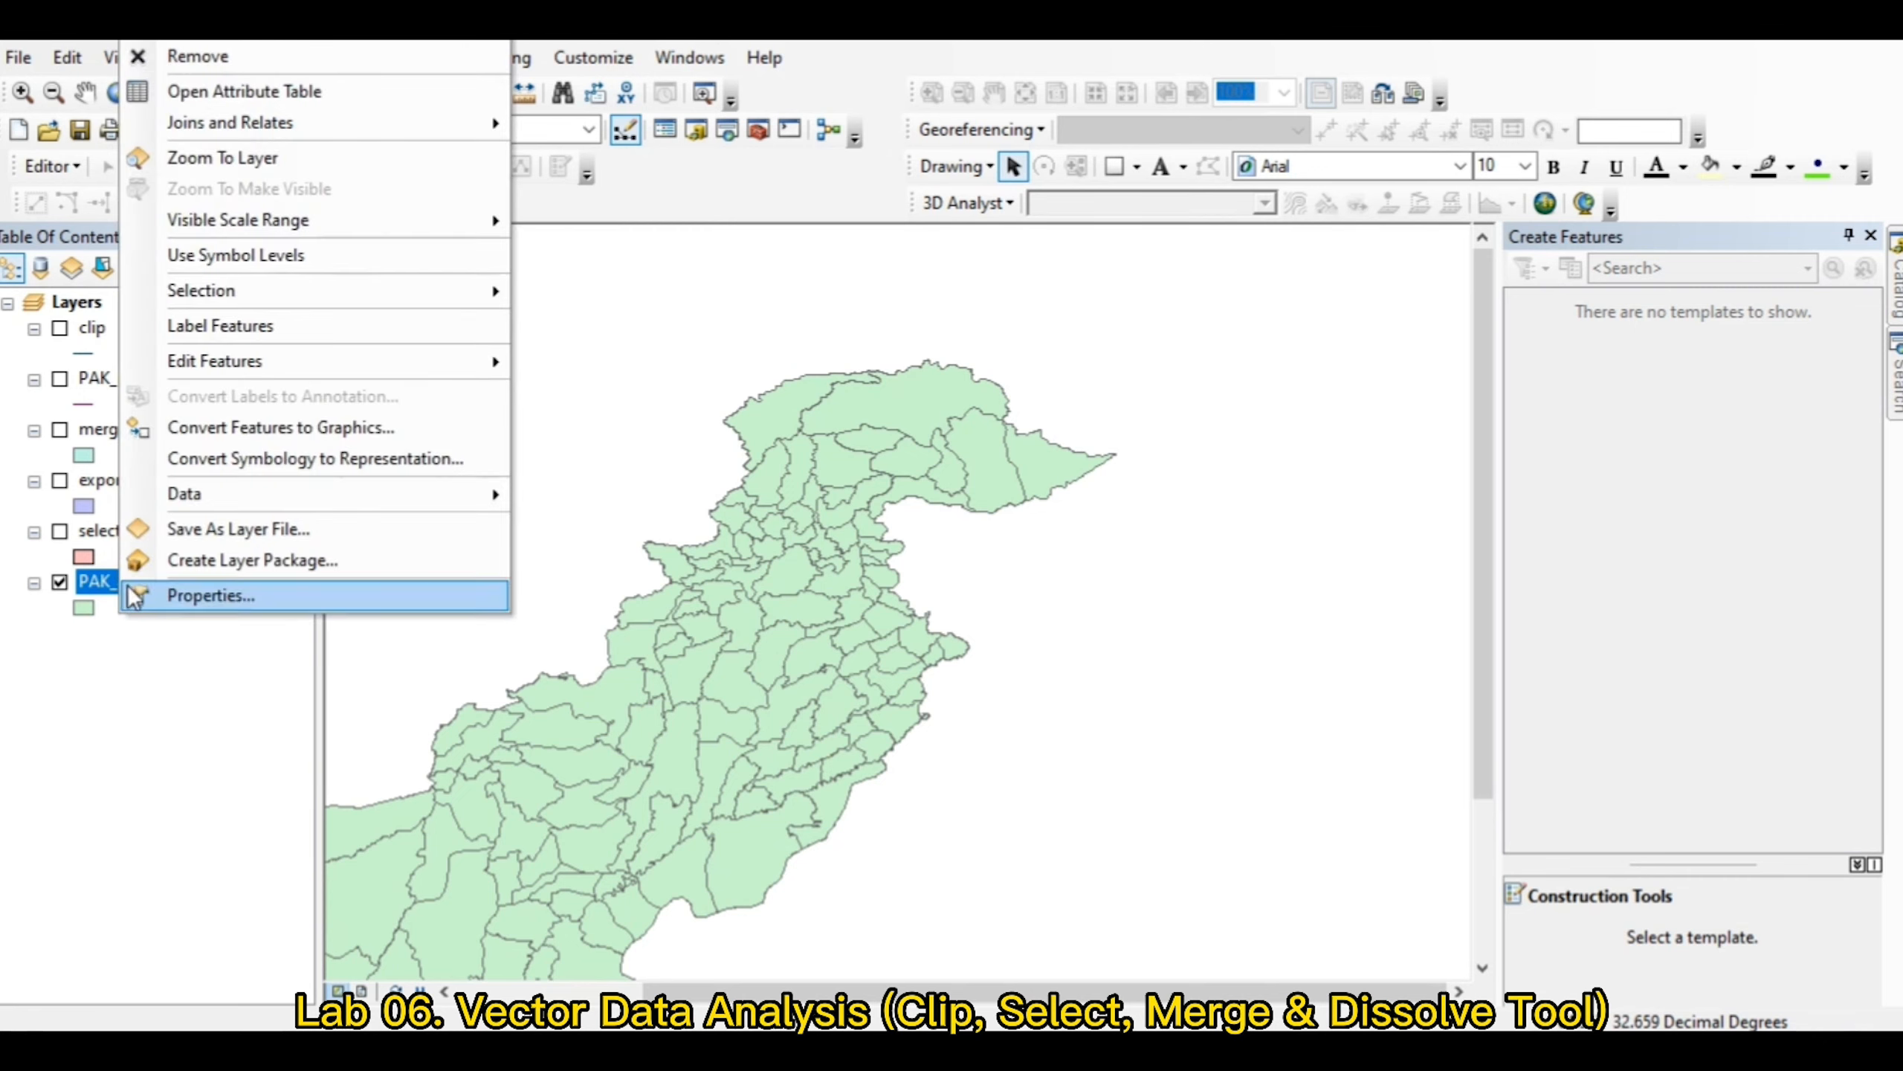
left_click(173, 596)
left_click(476, 57)
right_click(142, 584)
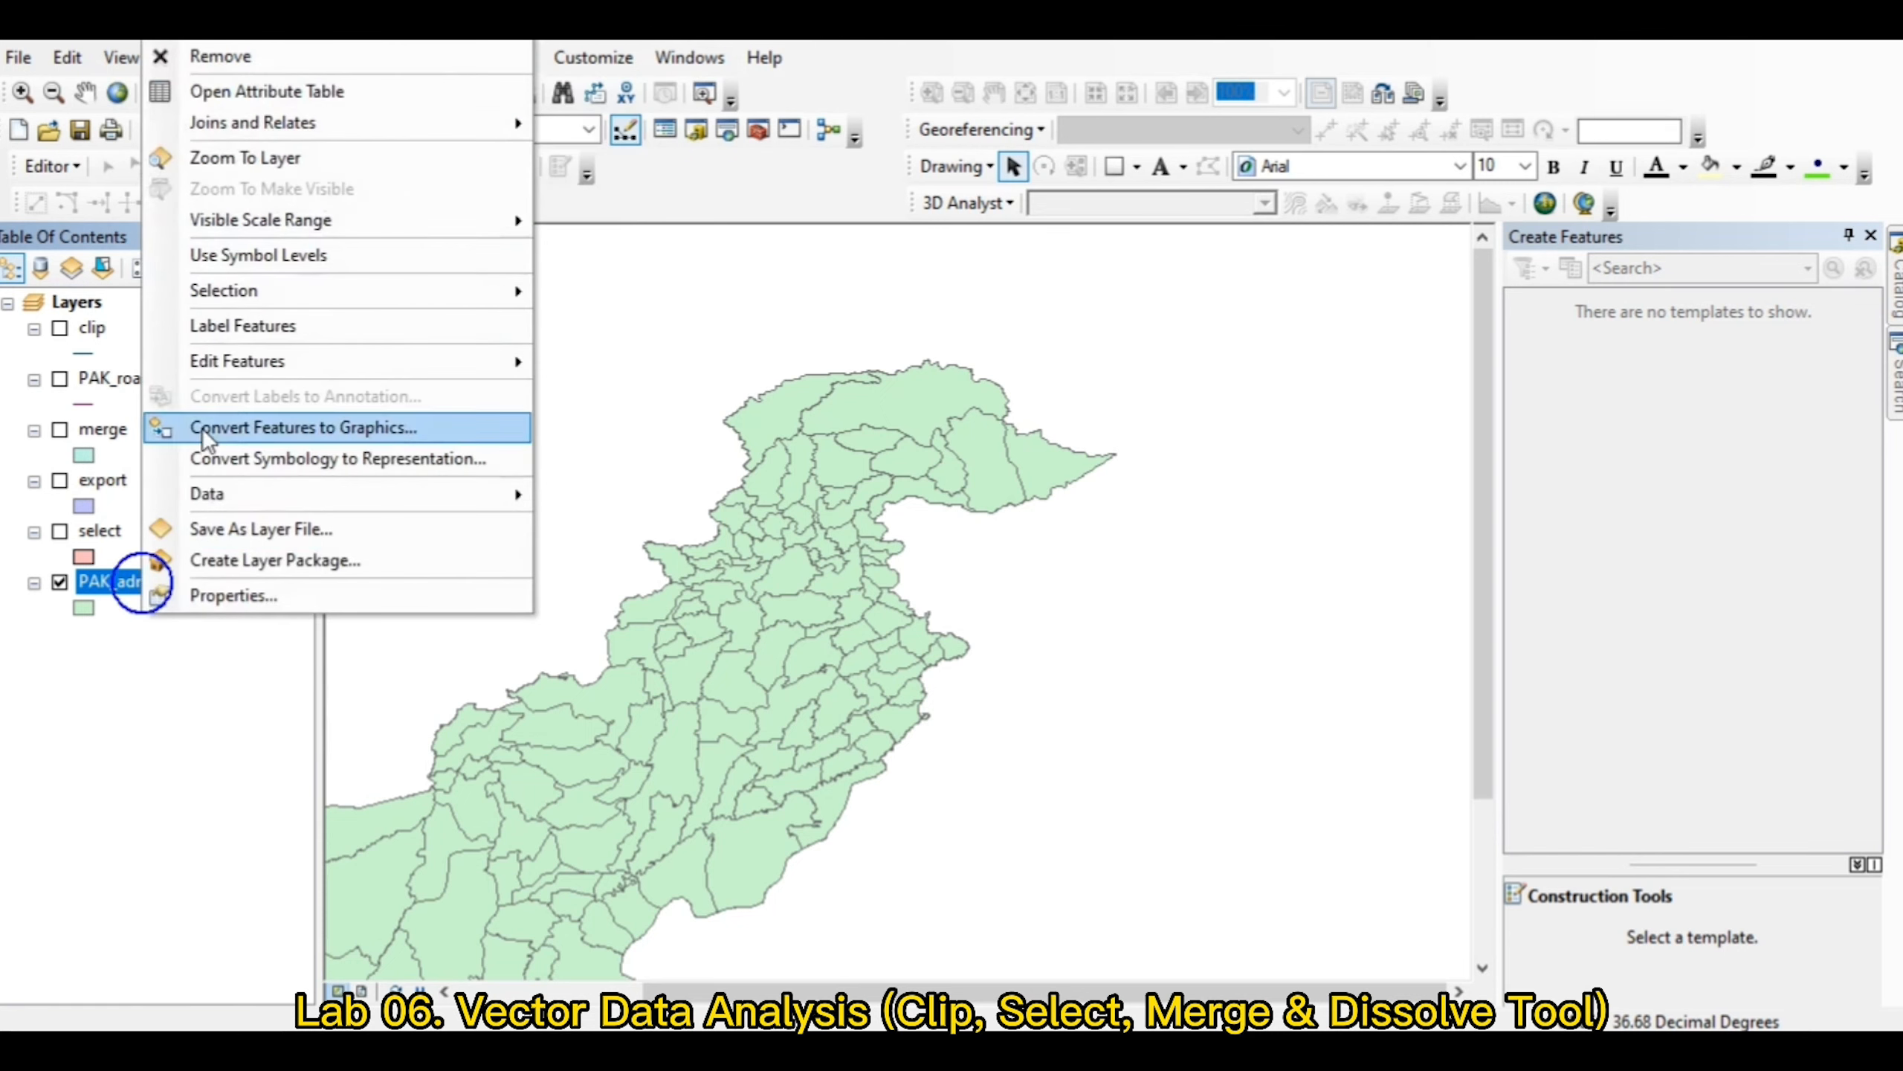
left_click(276, 94)
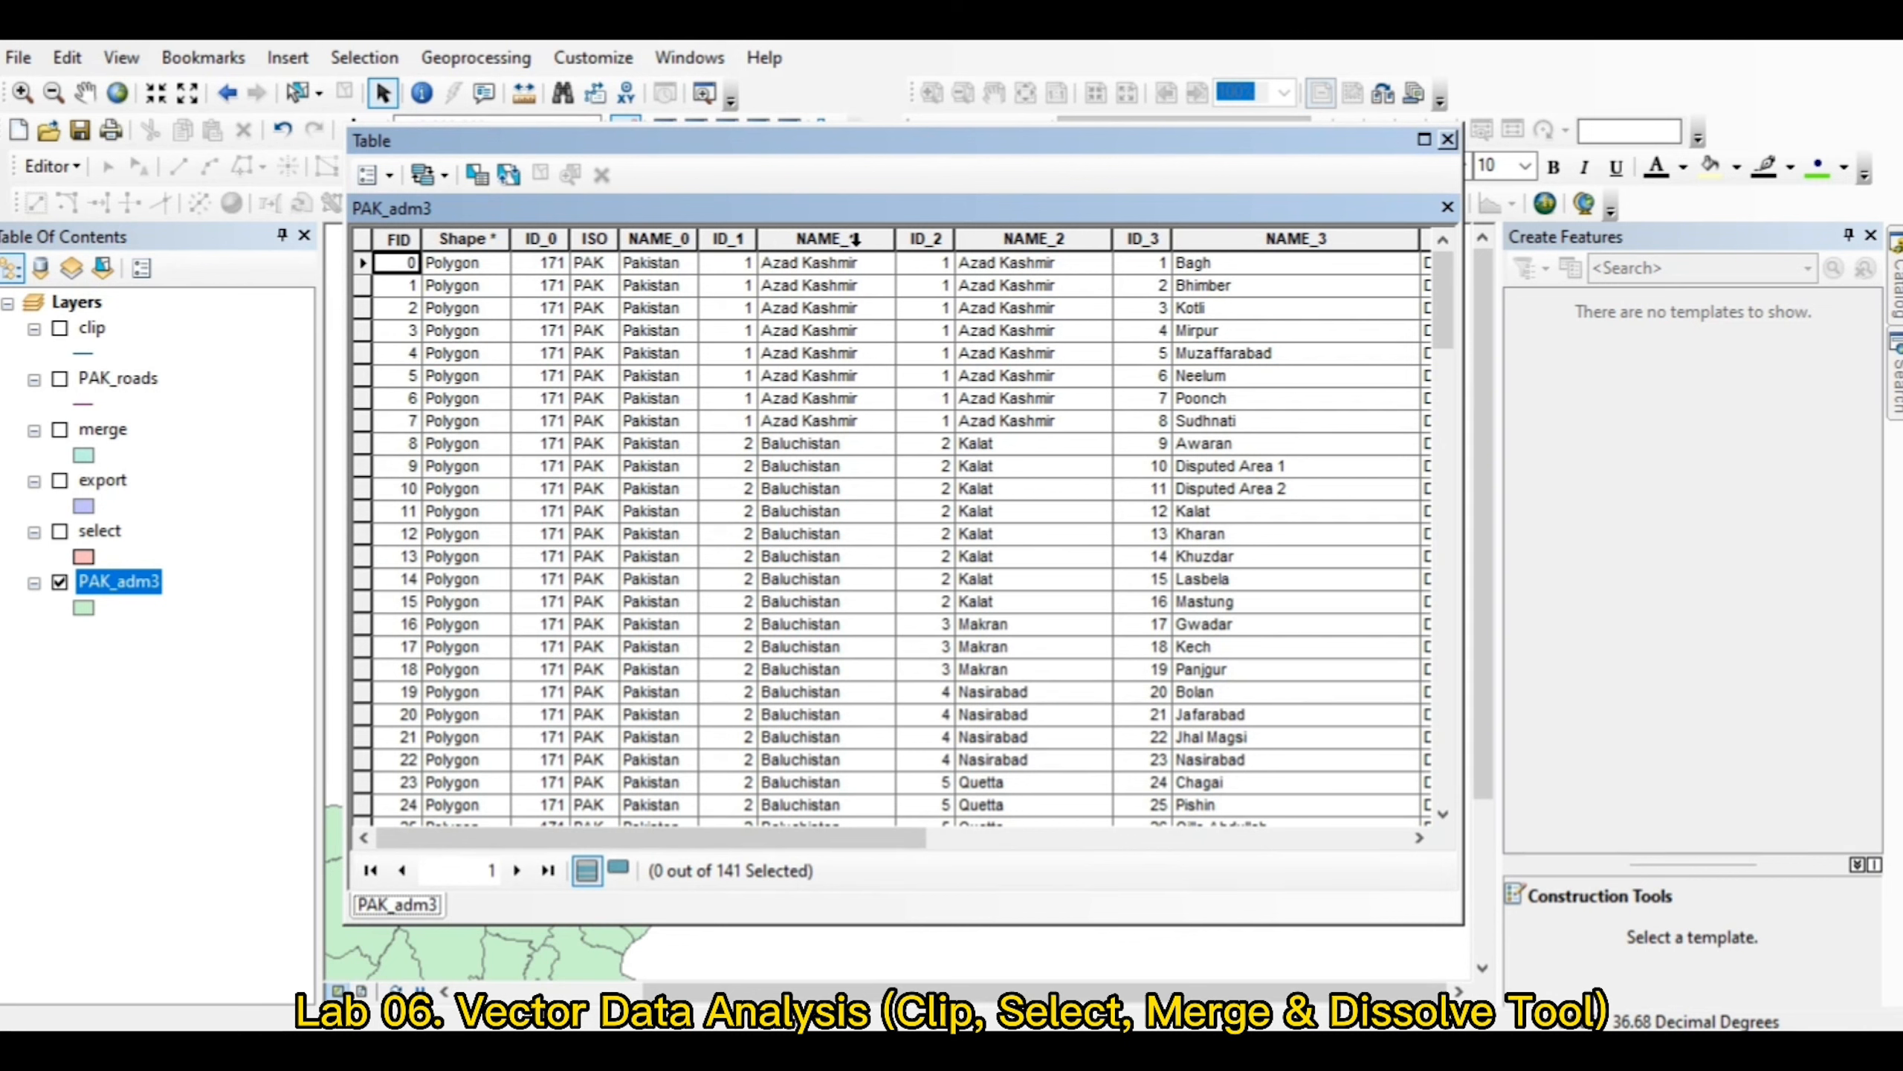
left_click(860, 238)
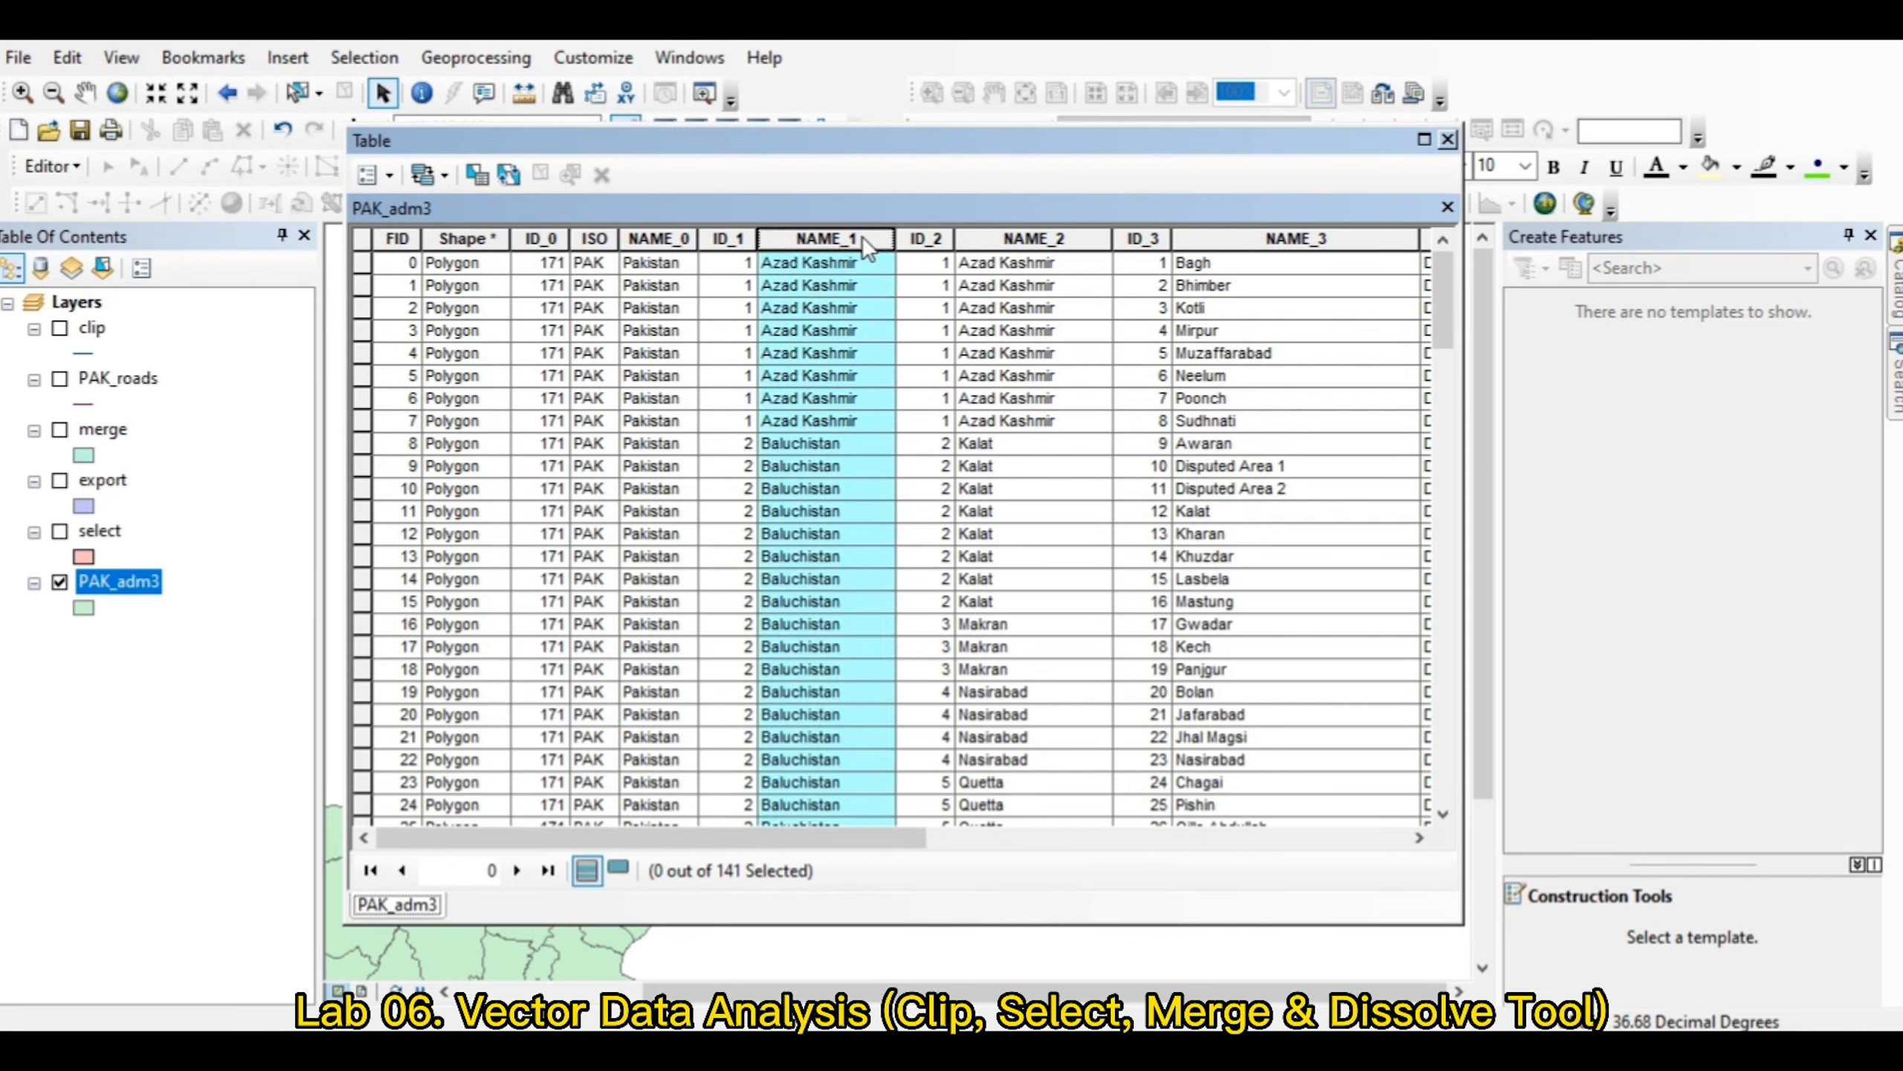